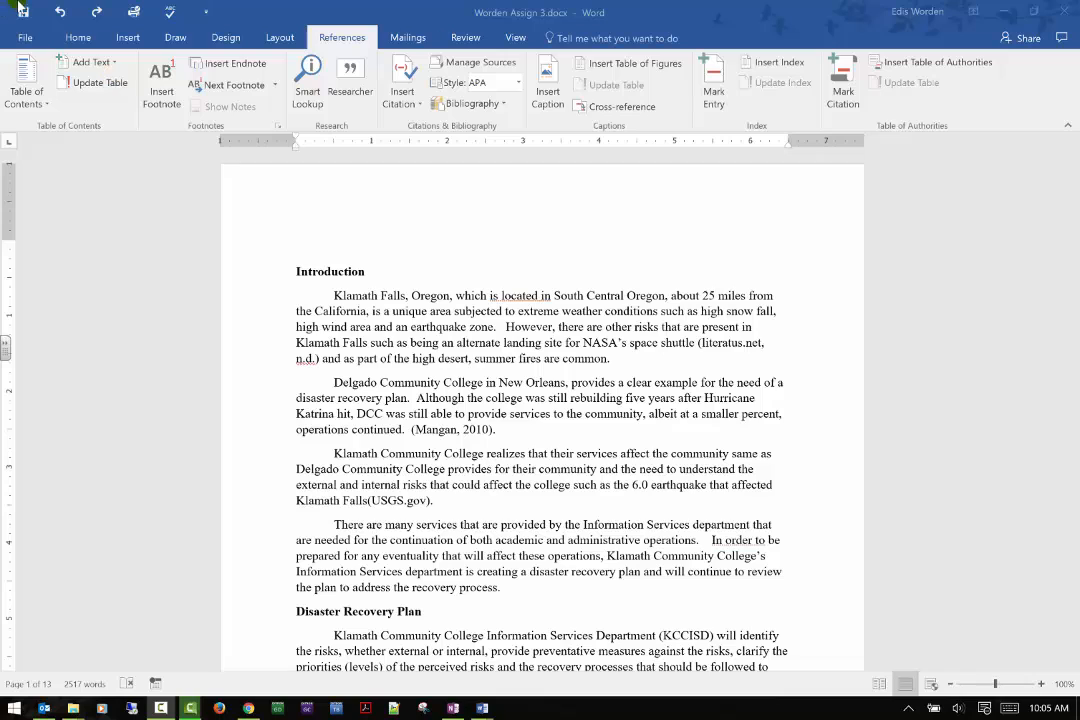
Select the entire document and apply the Heading 1 style to all of its text
click(80, 42)
click(78, 40)
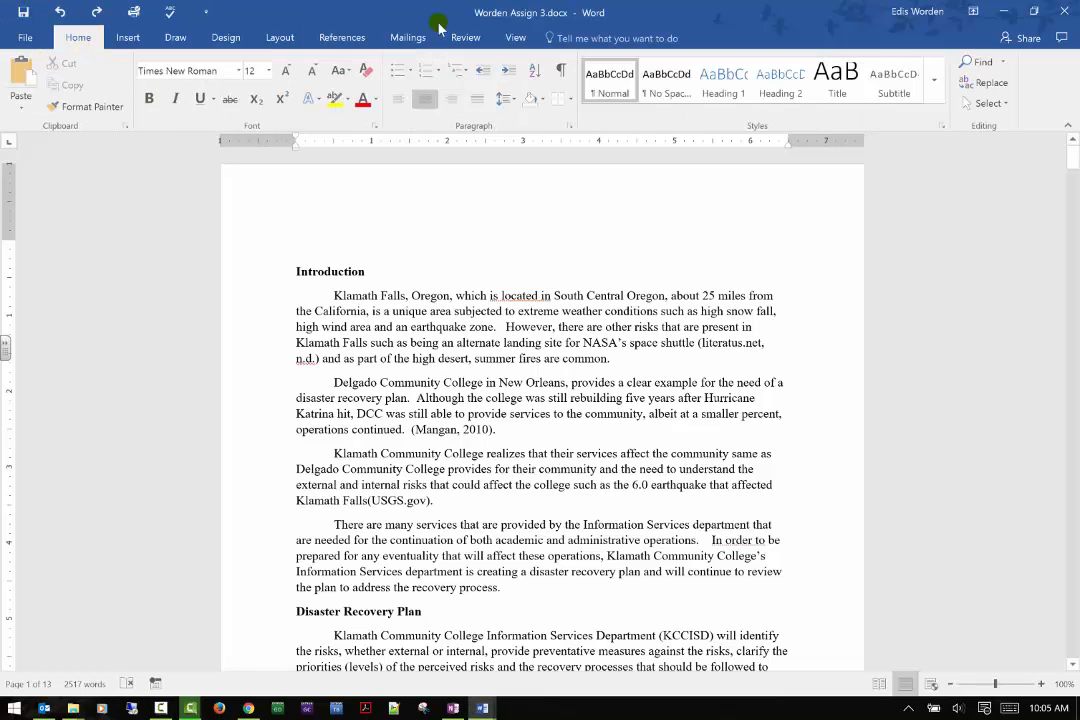
click(725, 88)
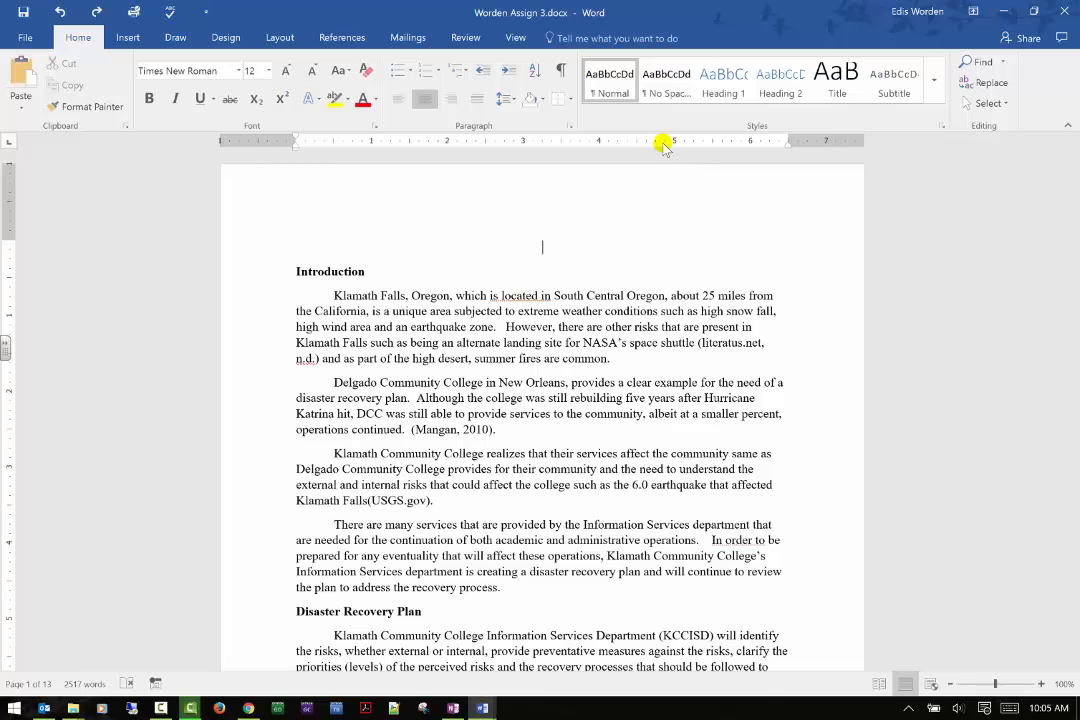
key(ctrl+a)
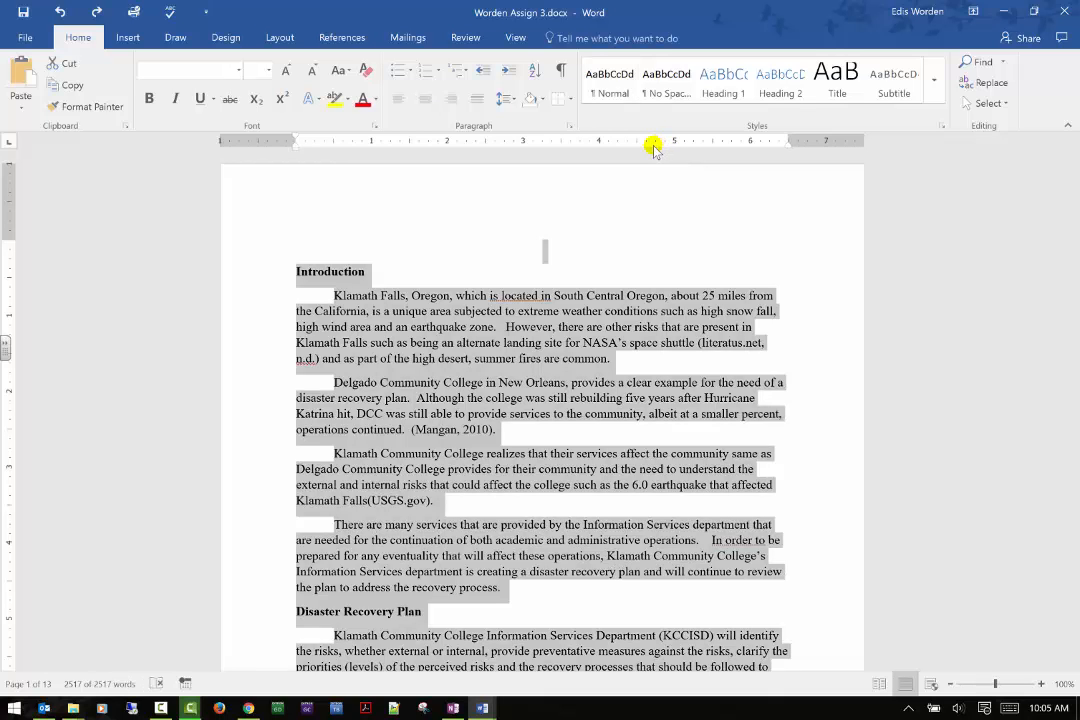
click(1005, 105)
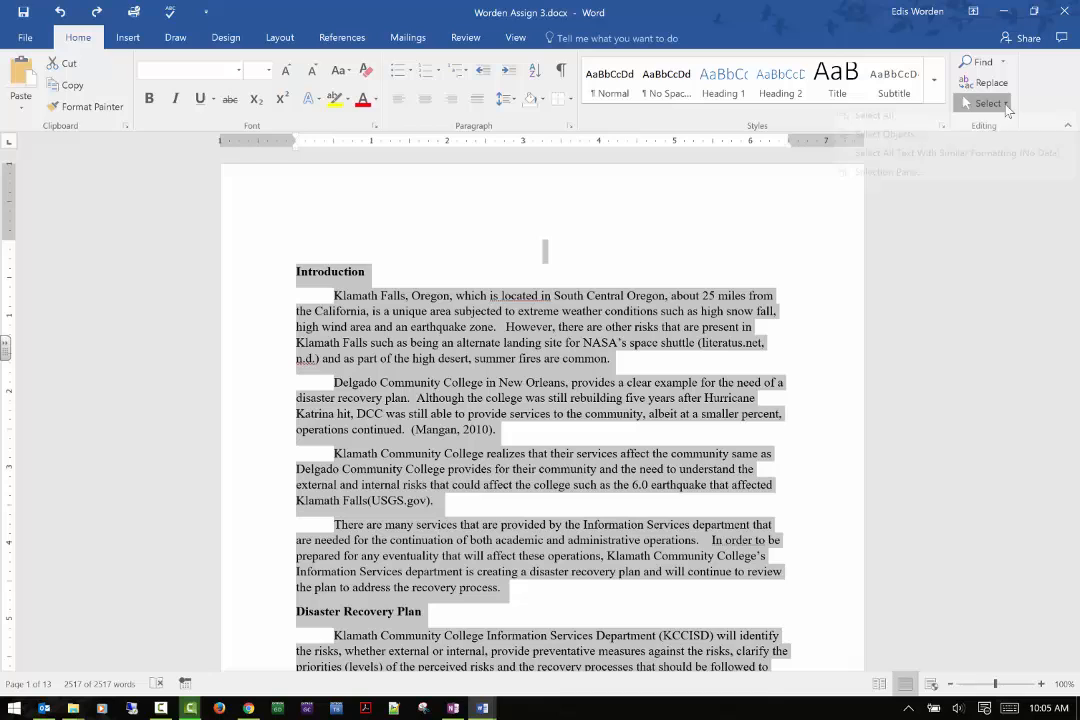
click(712, 83)
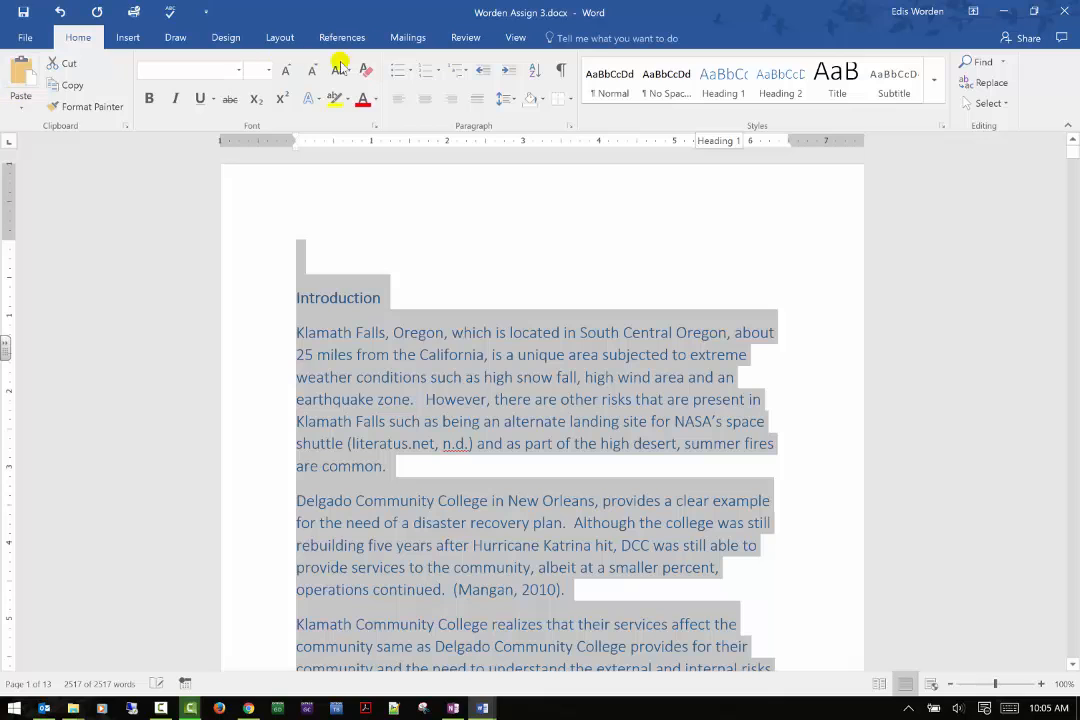
click(460, 205)
Insert a table of contents before the Introduction using the built-in Automatic Table 1 layout
click(362, 39)
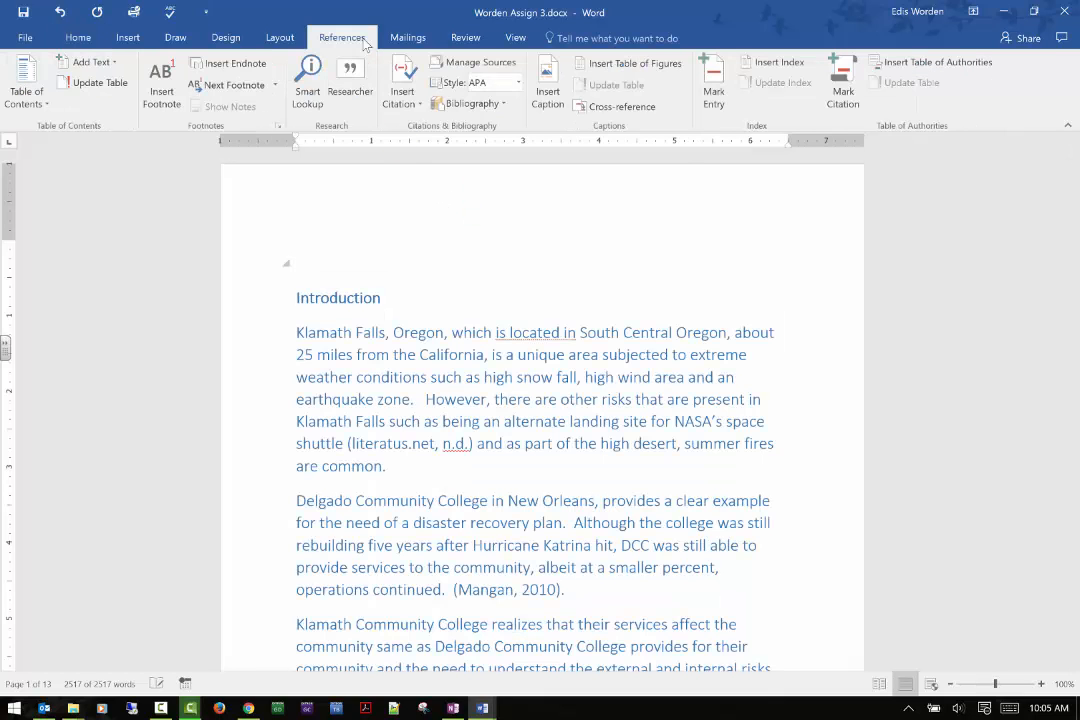
click(31, 85)
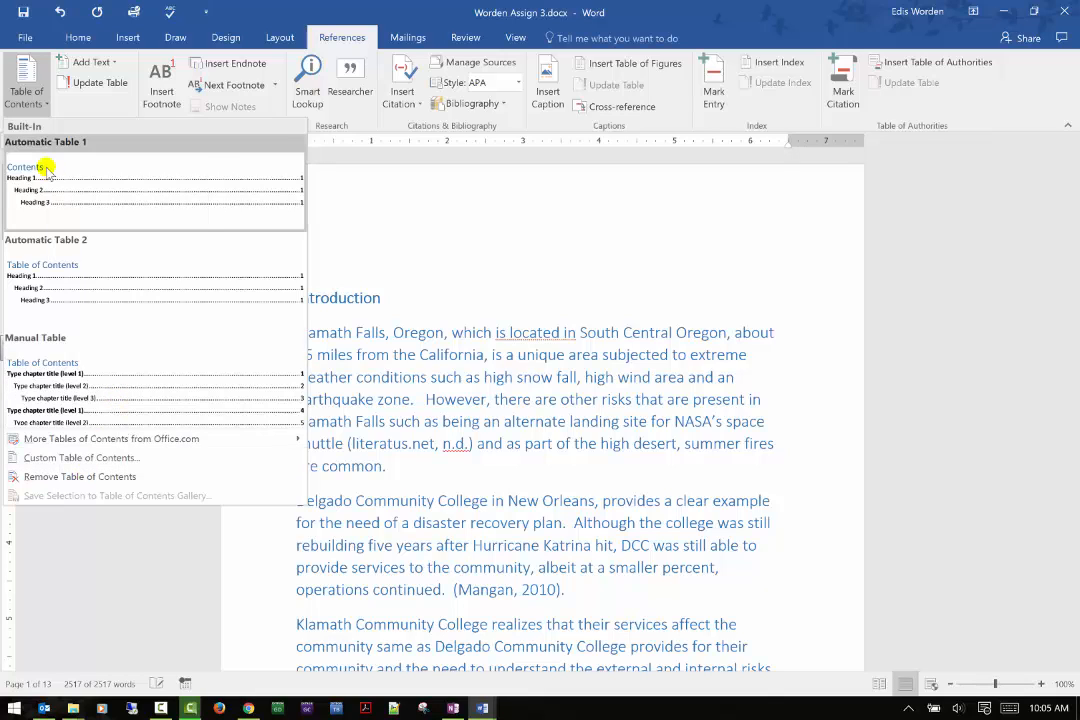
key(Escape)
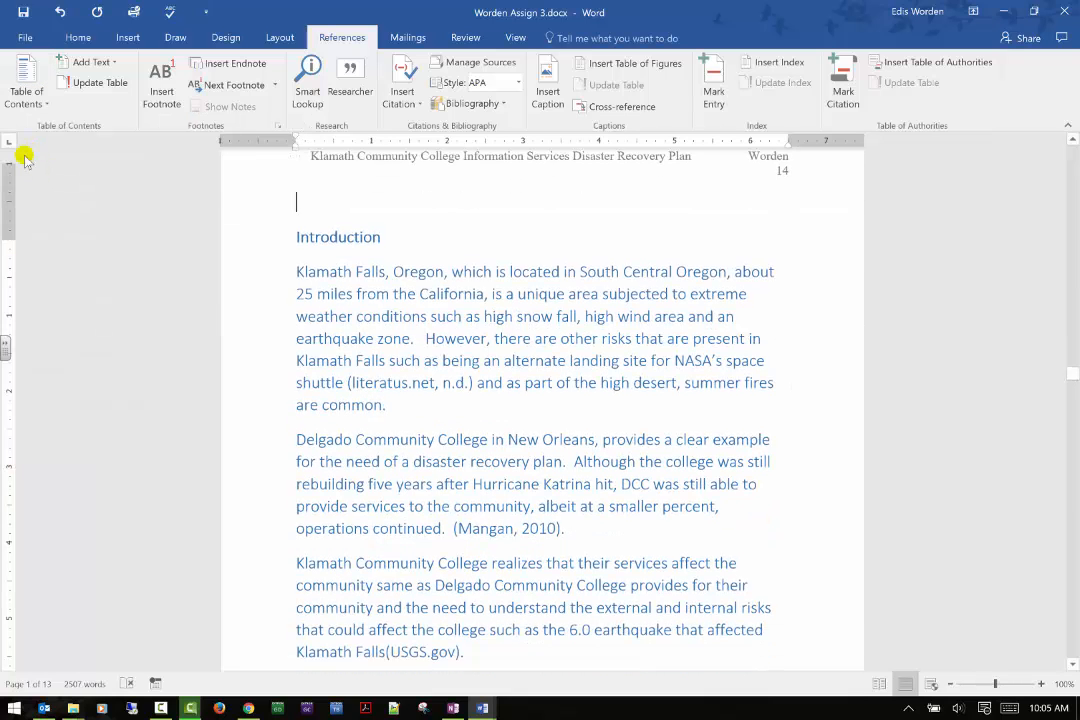
Review the entries and page numbers in the generated table of contents
scroll(27, 160, up, 10)
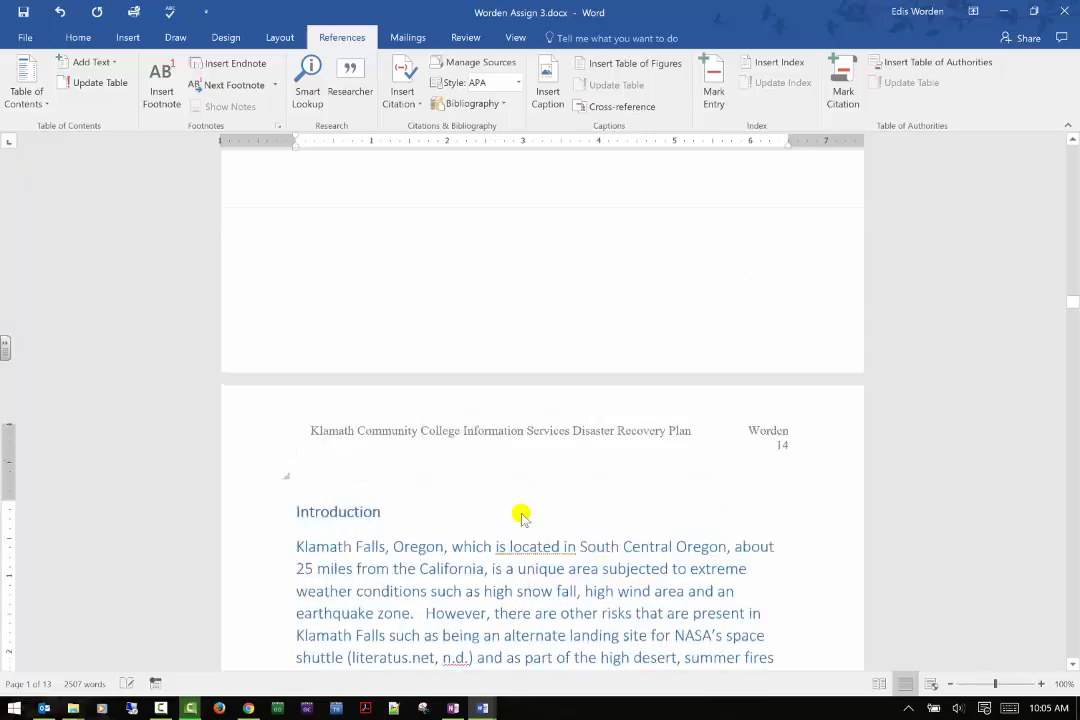
scroll(520, 514, up, 5)
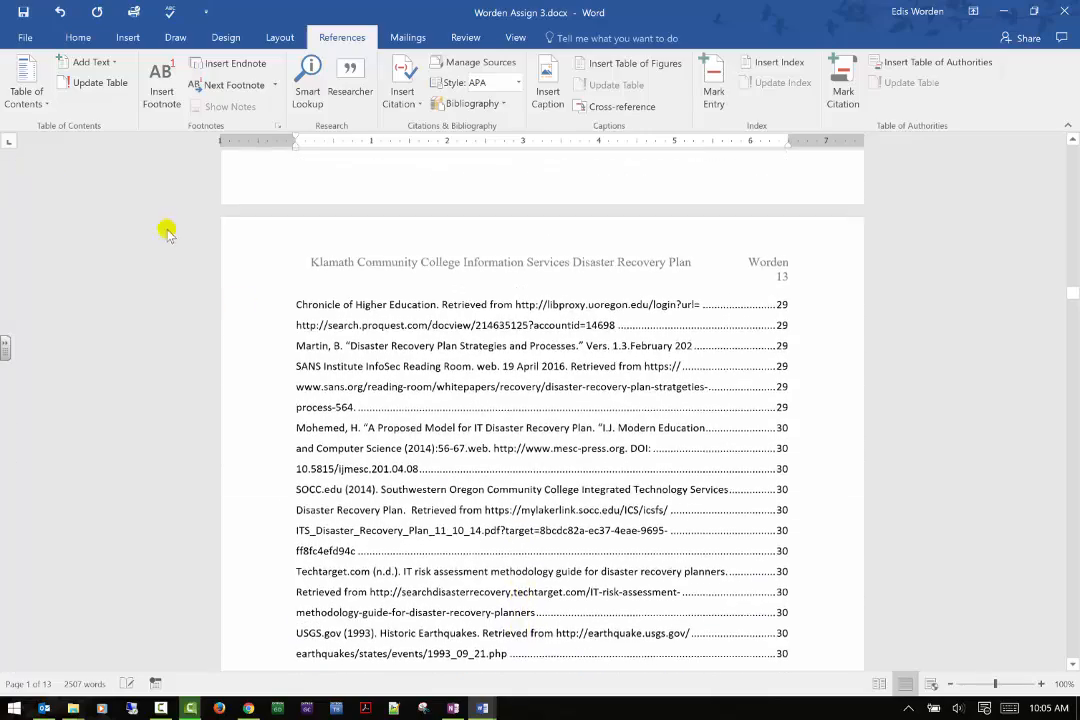
scroll(652, 340, up, 10)
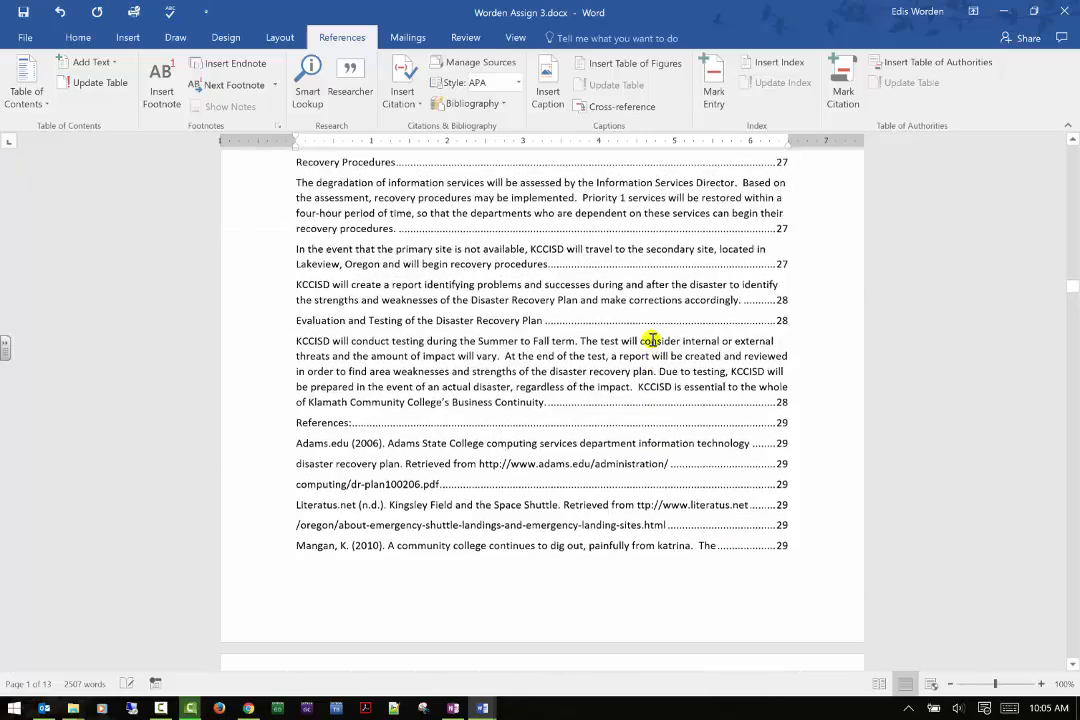
scroll(652, 340, up, 5)
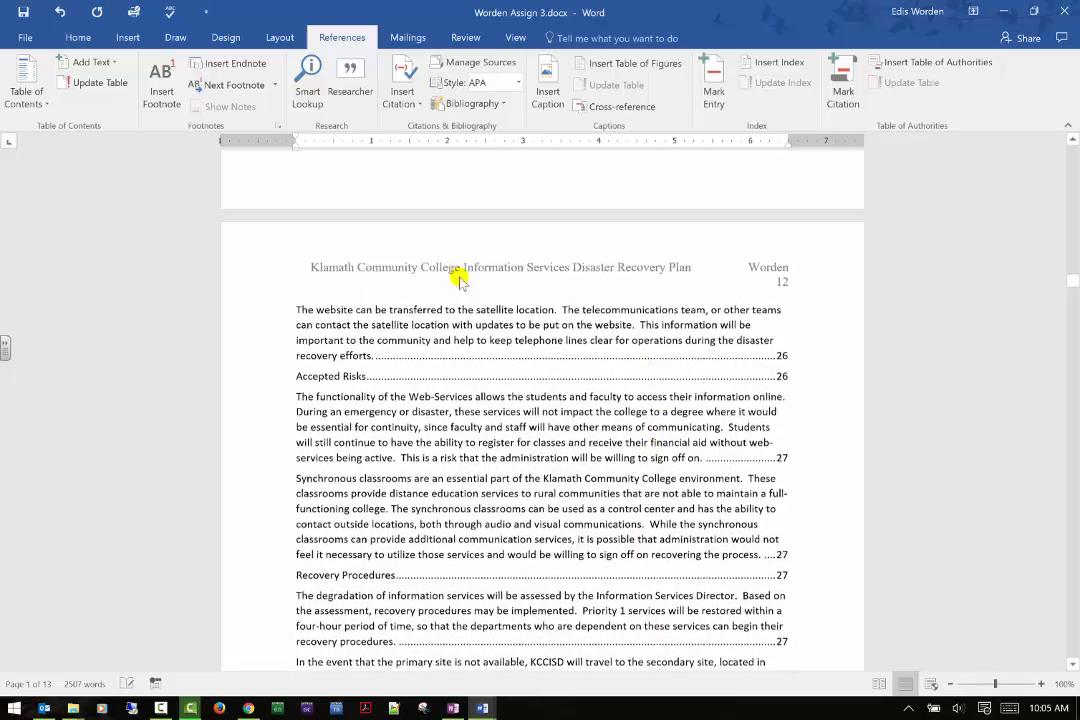
scroll(458, 277, down, 2)
scroll(262, 298, down, 3)
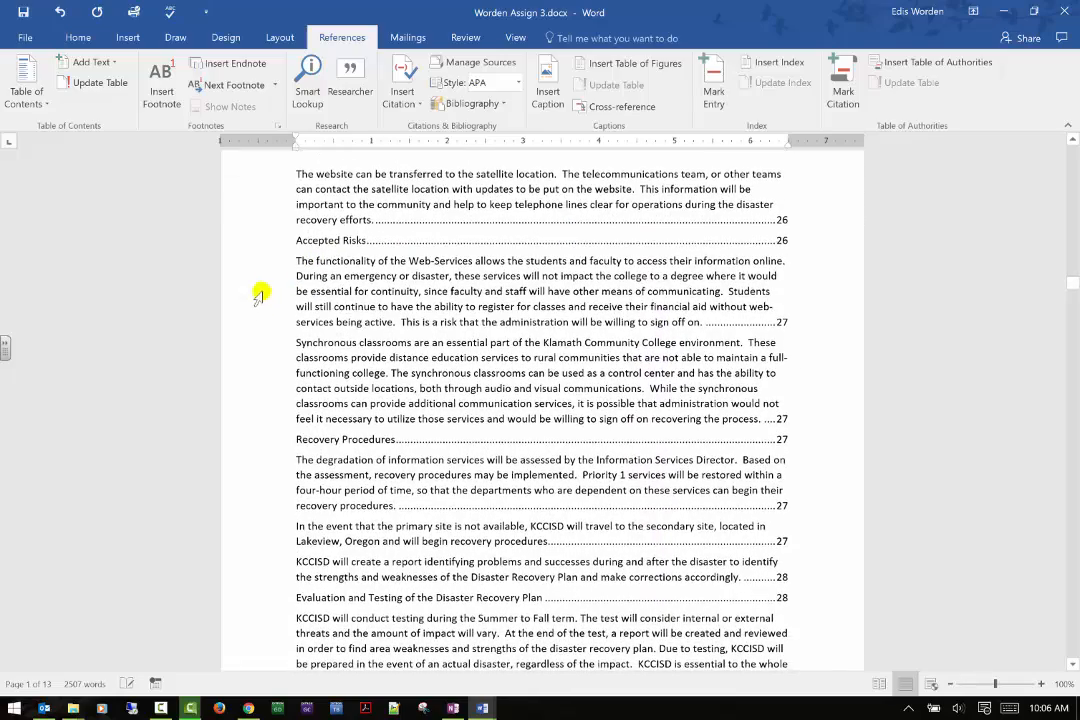
scroll(269, 287, down, 5)
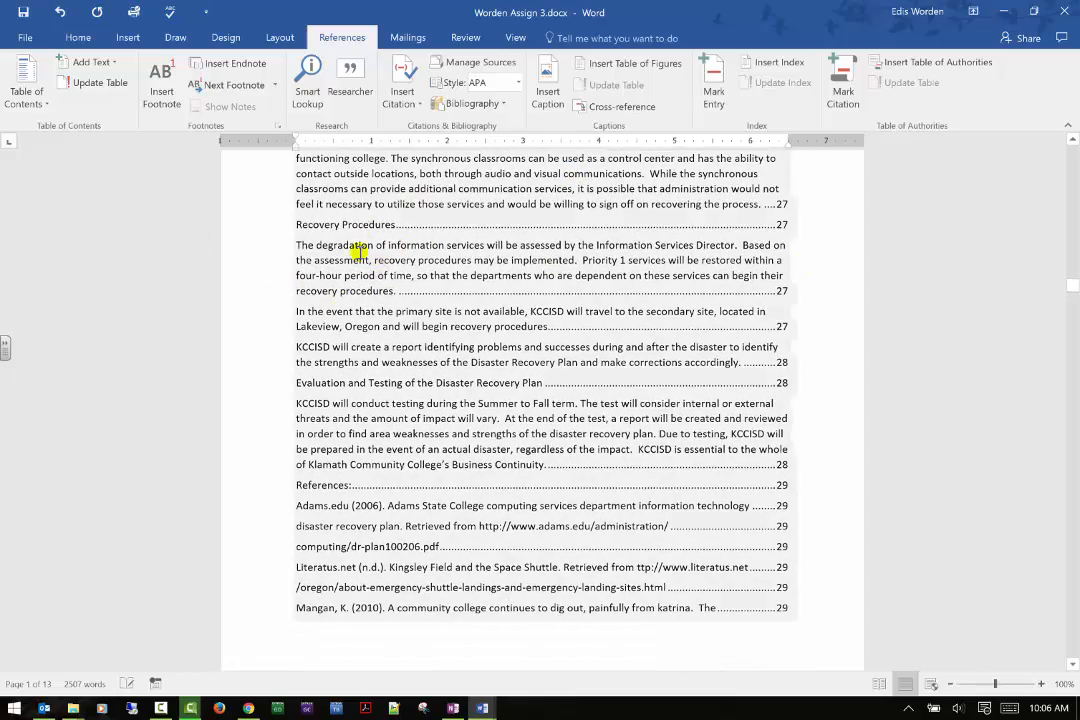
Replace the table of contents with the built-in Automatic Table 2 layout
click(42, 105)
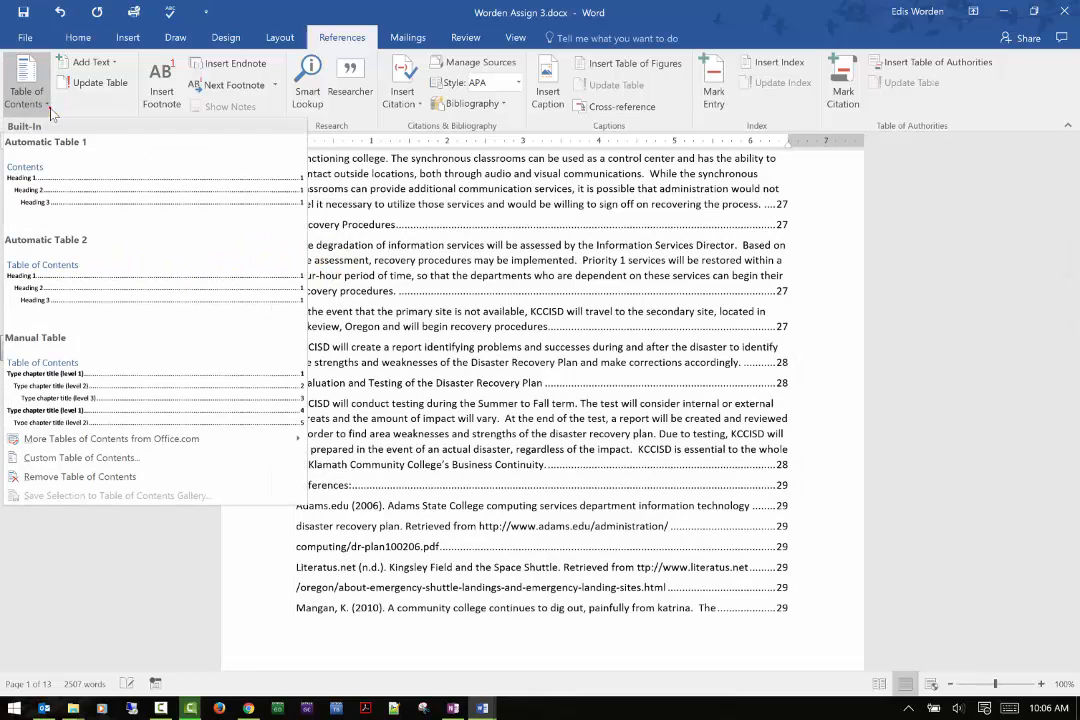
click(68, 298)
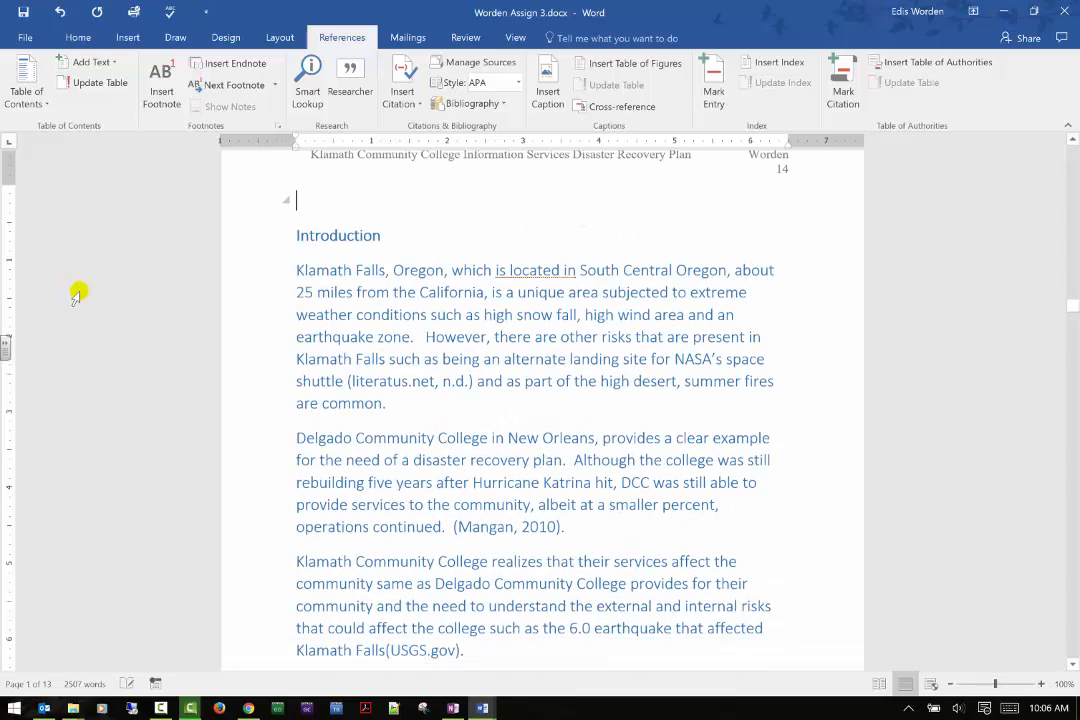
Examine the Automatic Table 2 contents page by page, checking its entries and page numbers
scroll(106, 307, up, 4)
scroll(112, 308, up, 10)
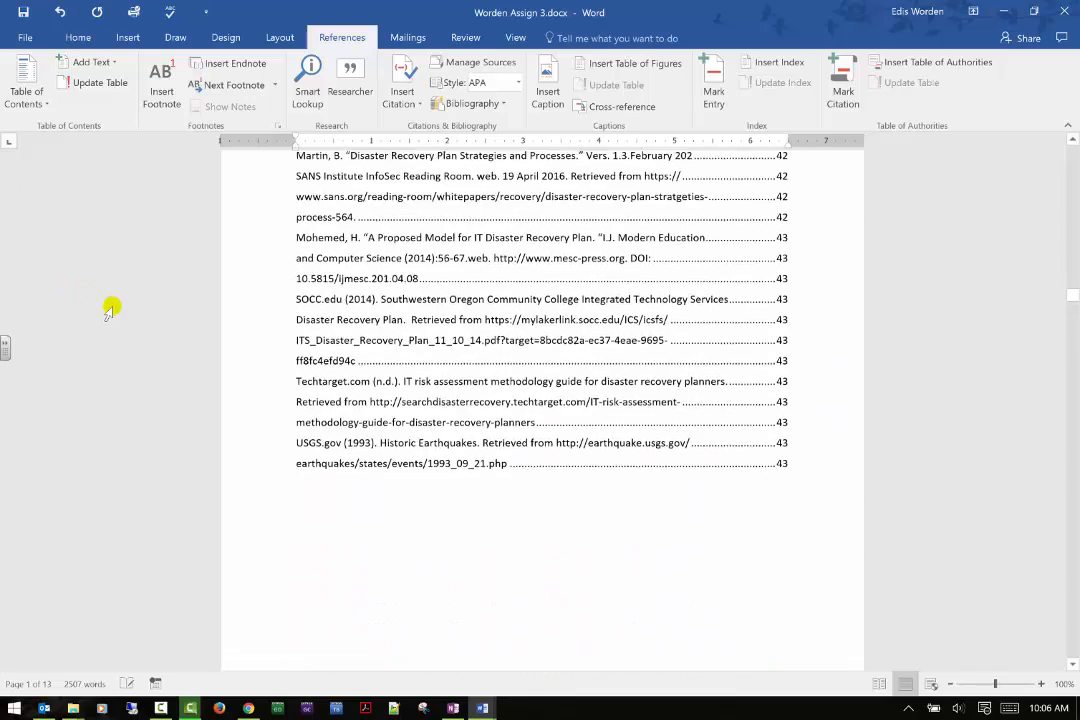
scroll(110, 309, up, 10)
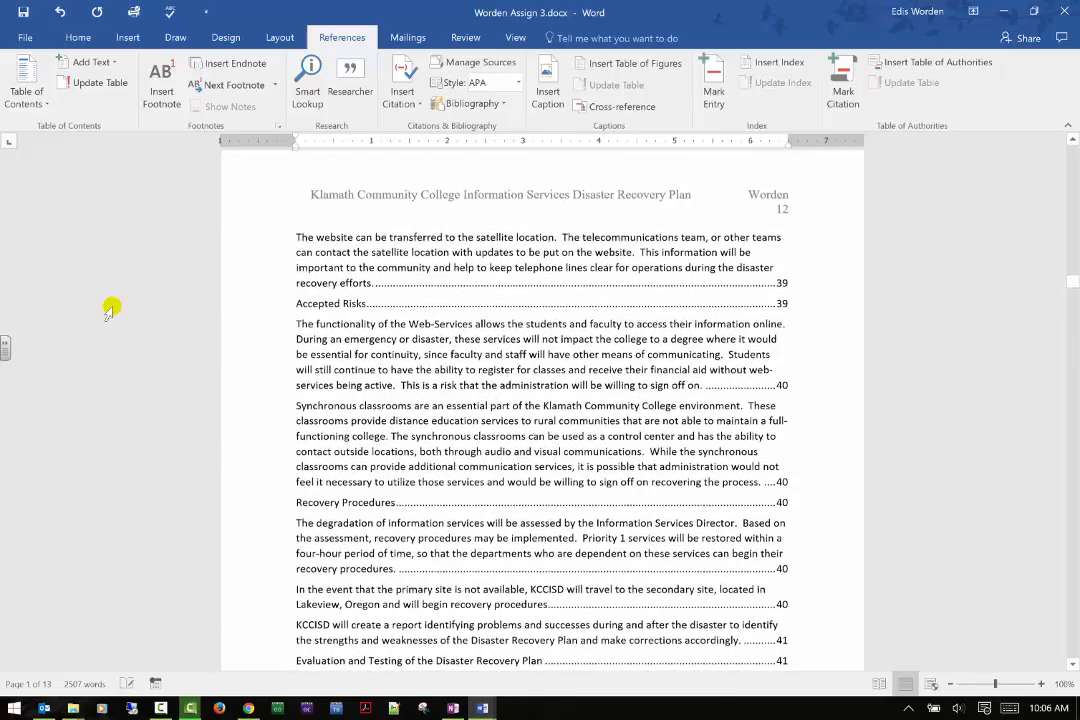
scroll(110, 309, up, 8)
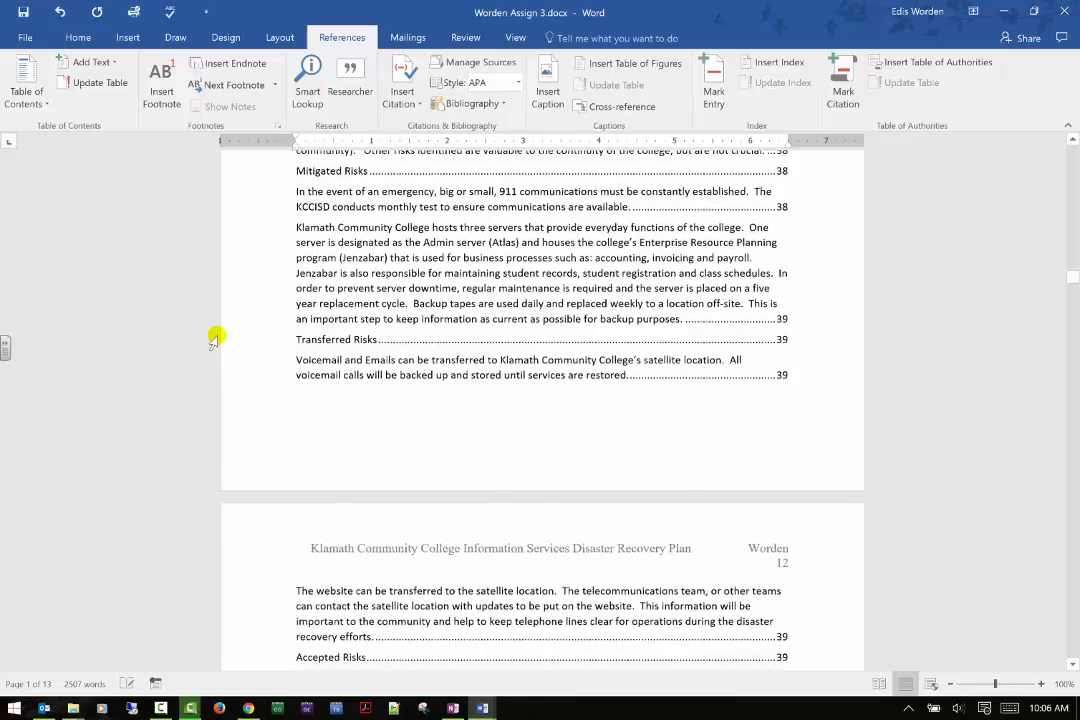
scroll(215, 338, up, 8)
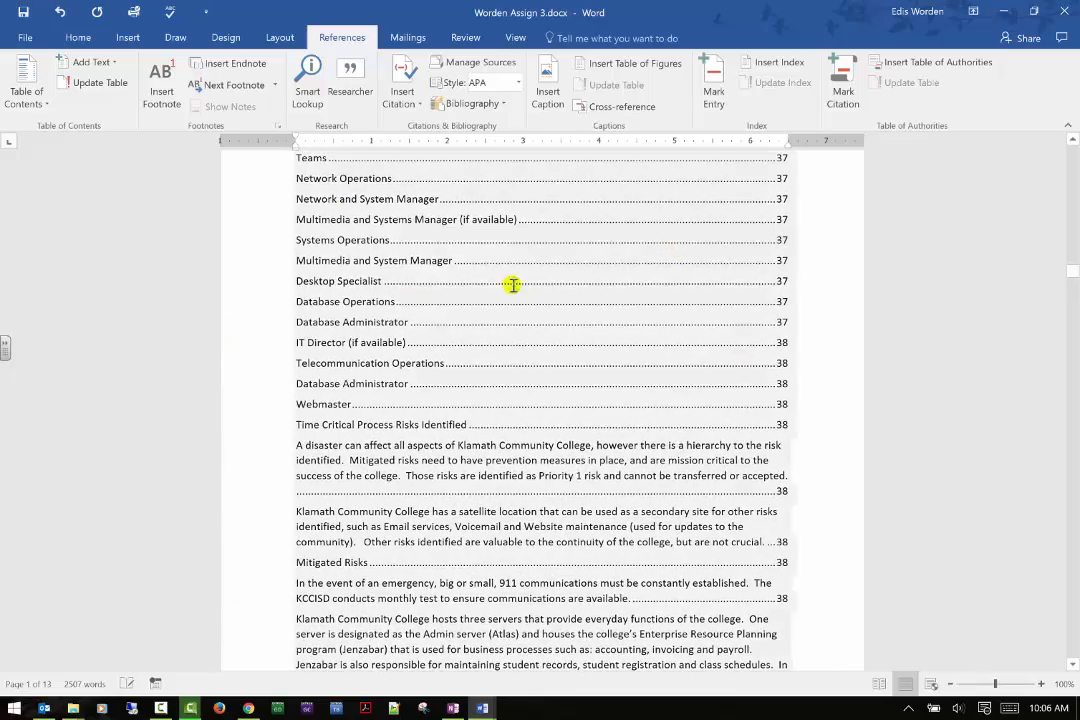
scroll(274, 430, up, 3)
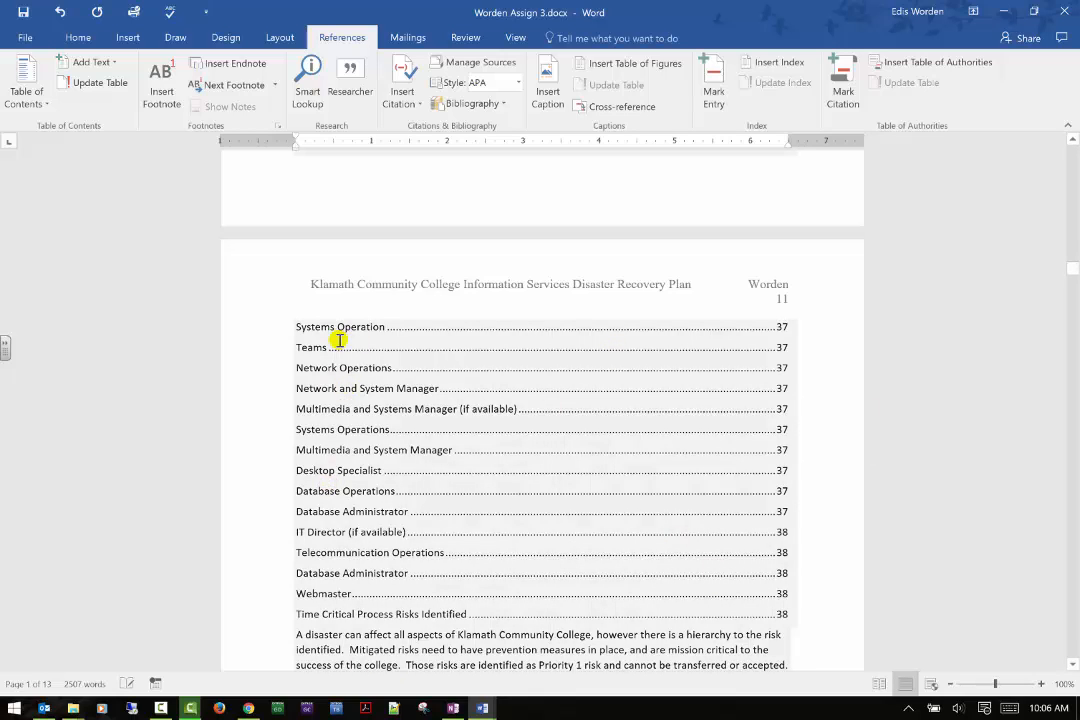
scroll(357, 525, up, 8)
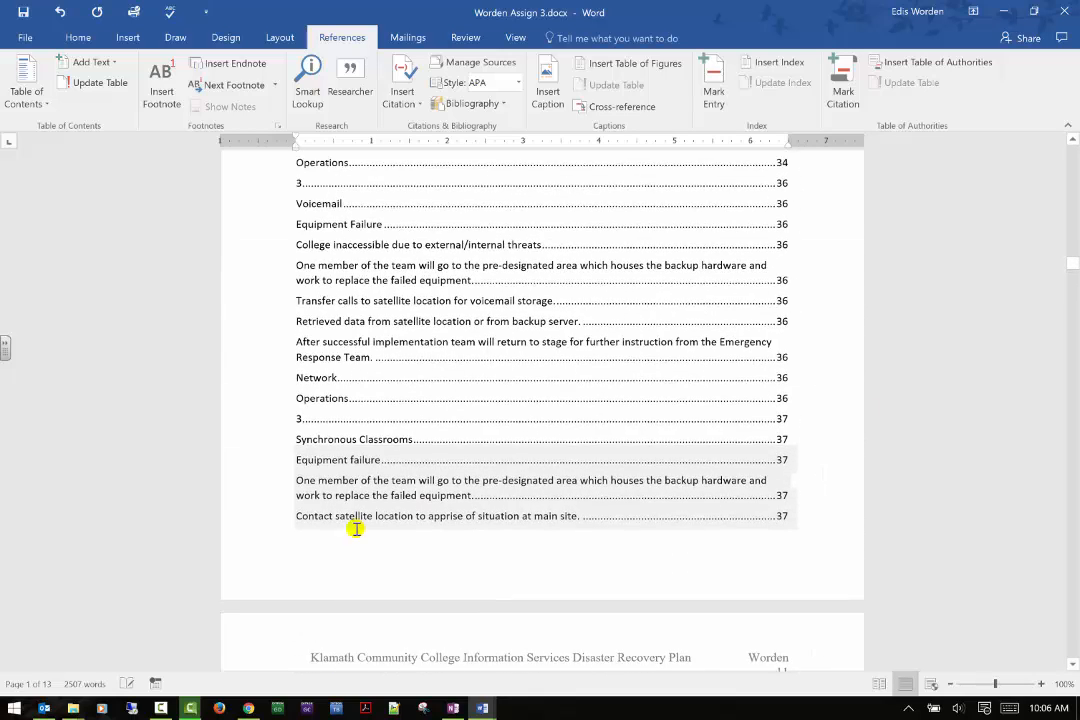
scroll(415, 457, up, 6)
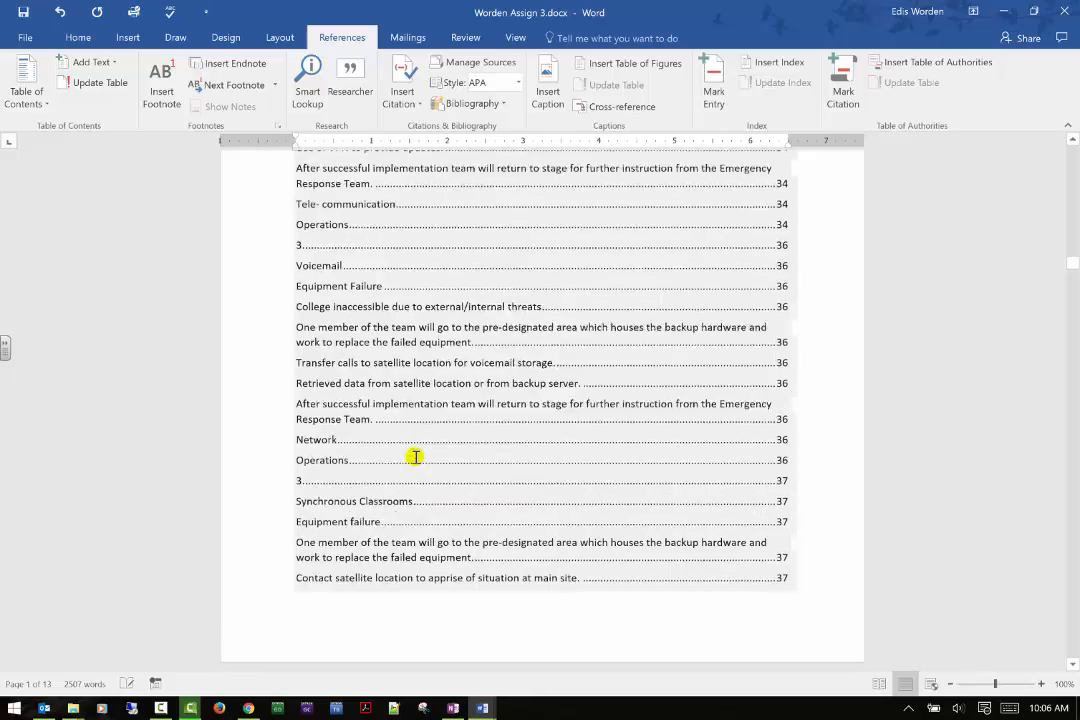
scroll(349, 422, up, 6)
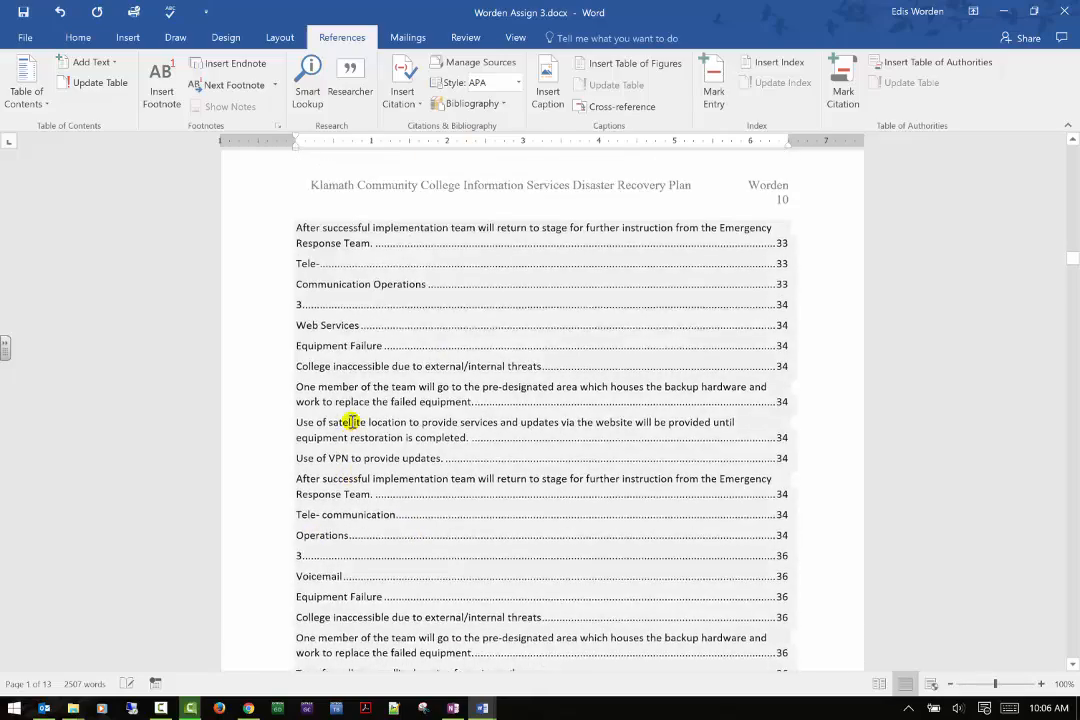
scroll(352, 421, up, 9)
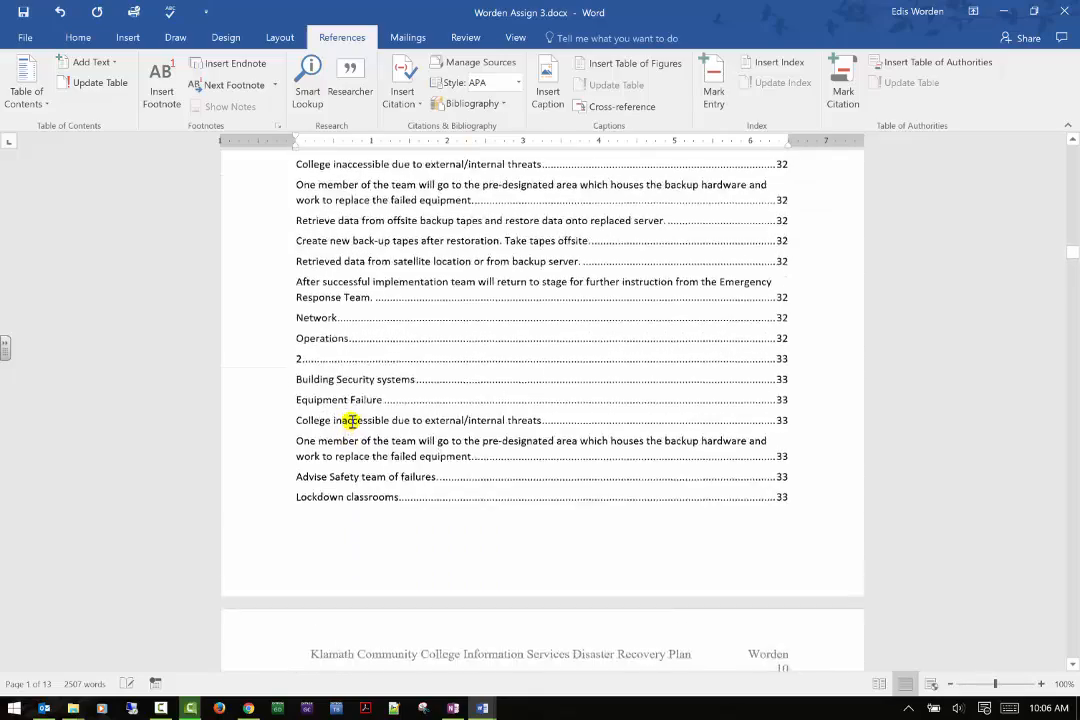
Replace the table of contents with the built-in Manual Table layout and view its placeholder chapter titles
click(38, 102)
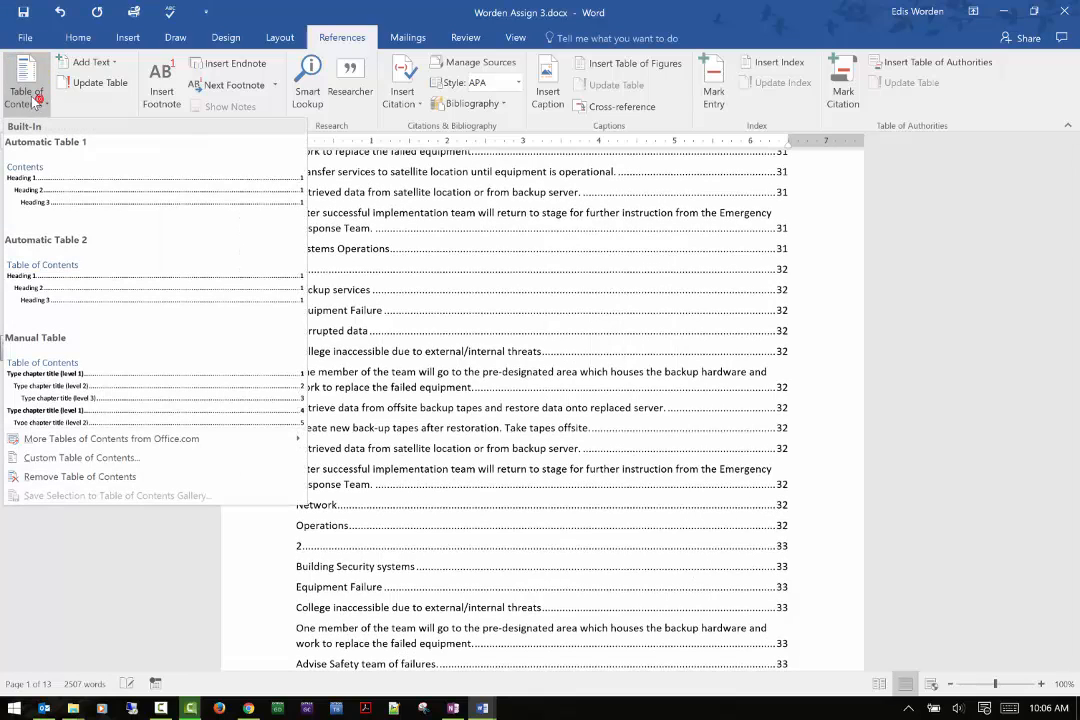
click(145, 399)
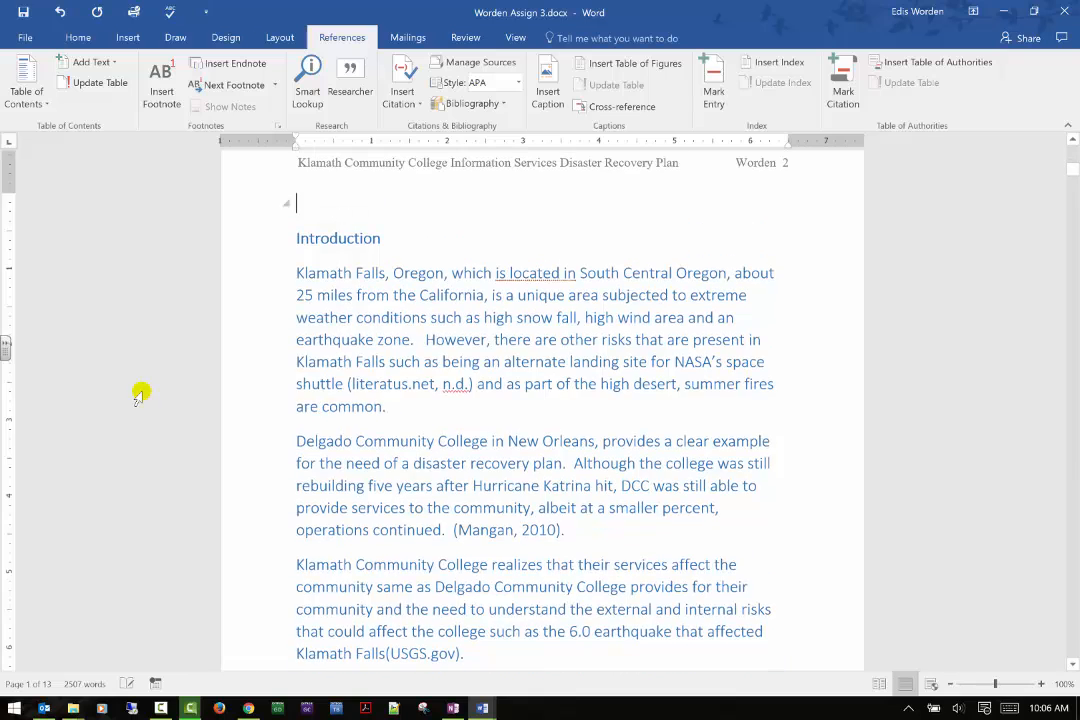
scroll(137, 403, up, 10)
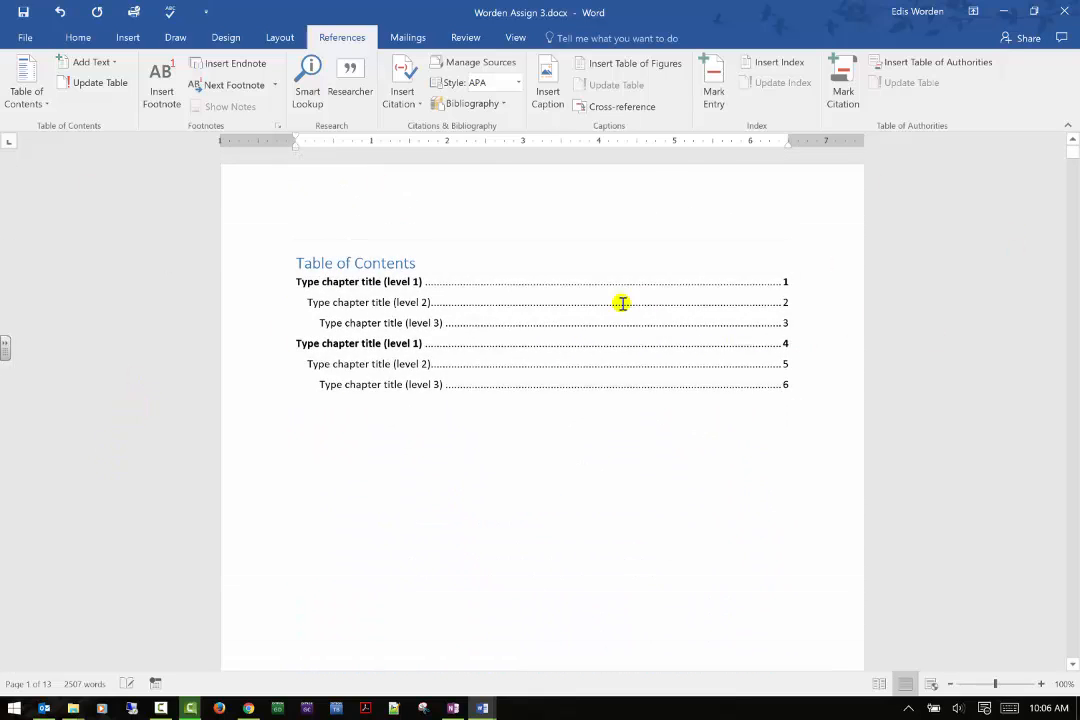
Switch the manual table of contents back to the Automatic Table 2 layout
click(34, 100)
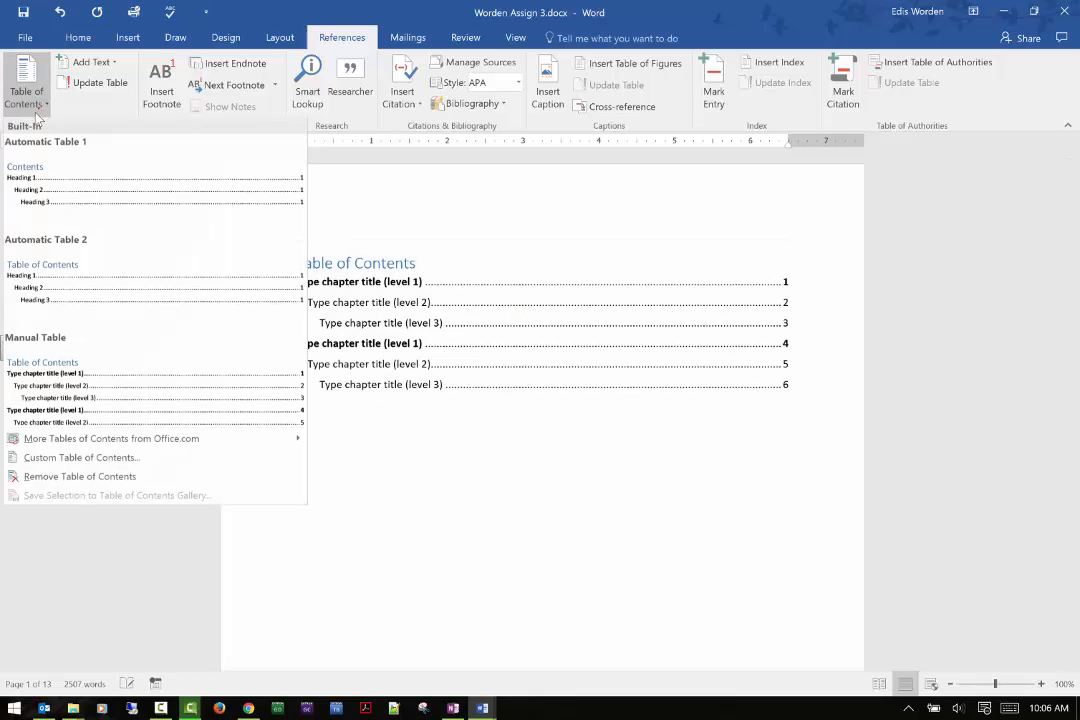
click(35, 273)
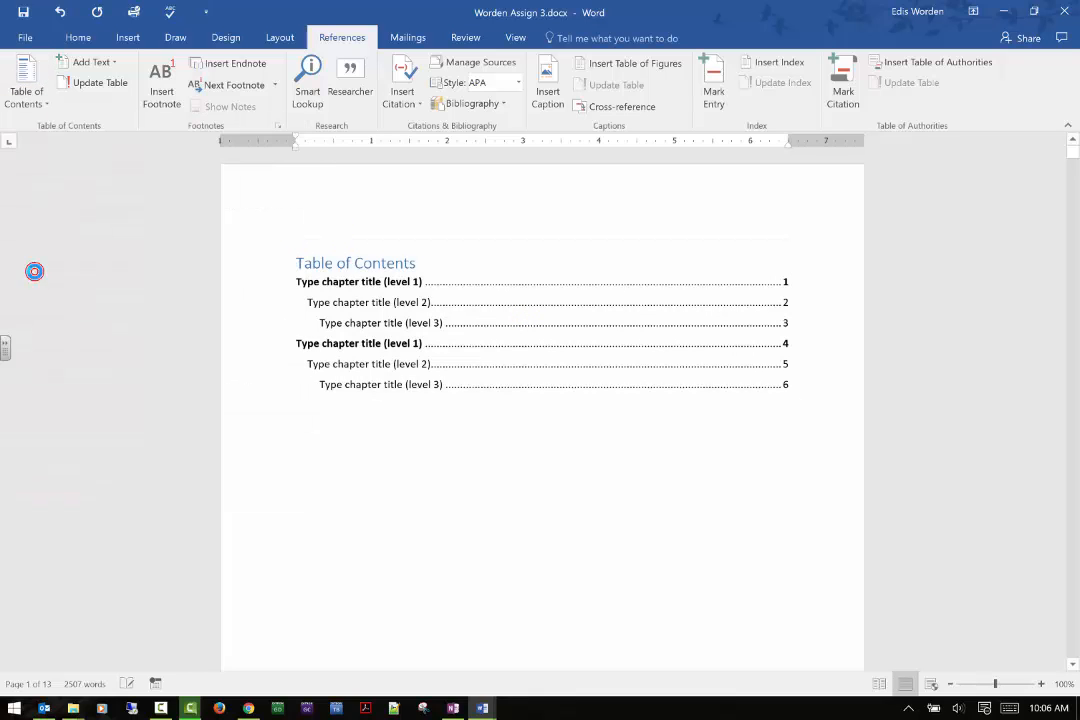
scroll(417, 395, down, 15)
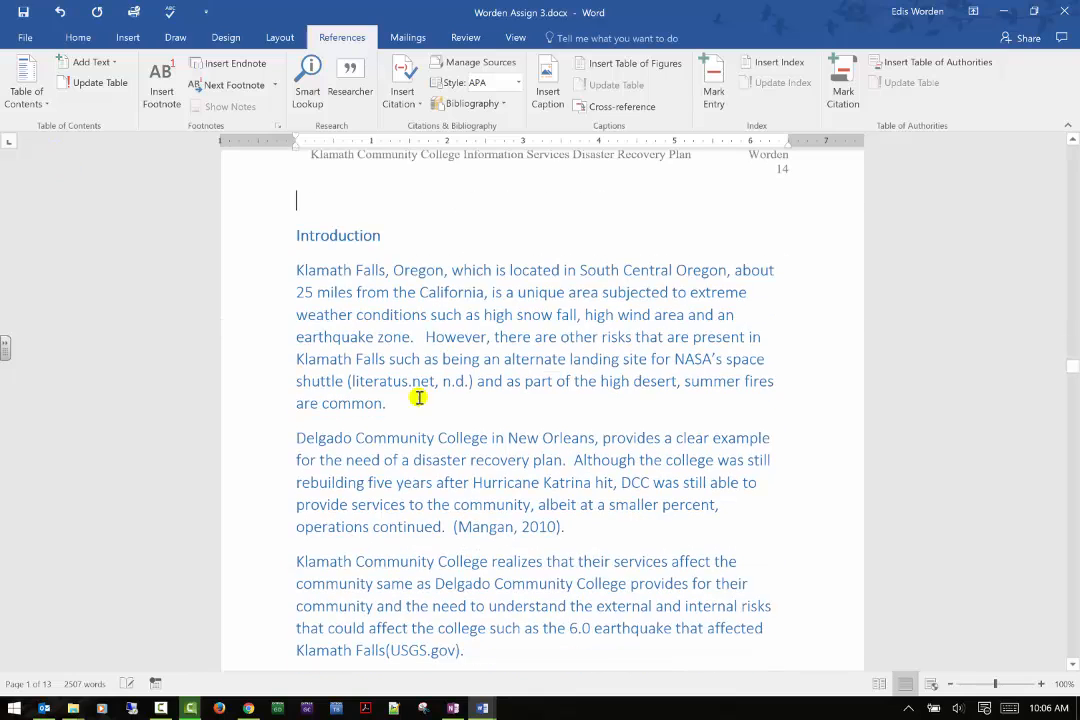
Set the first paragraph under Introduction to Level 2 for the table of contents
click(332, 252)
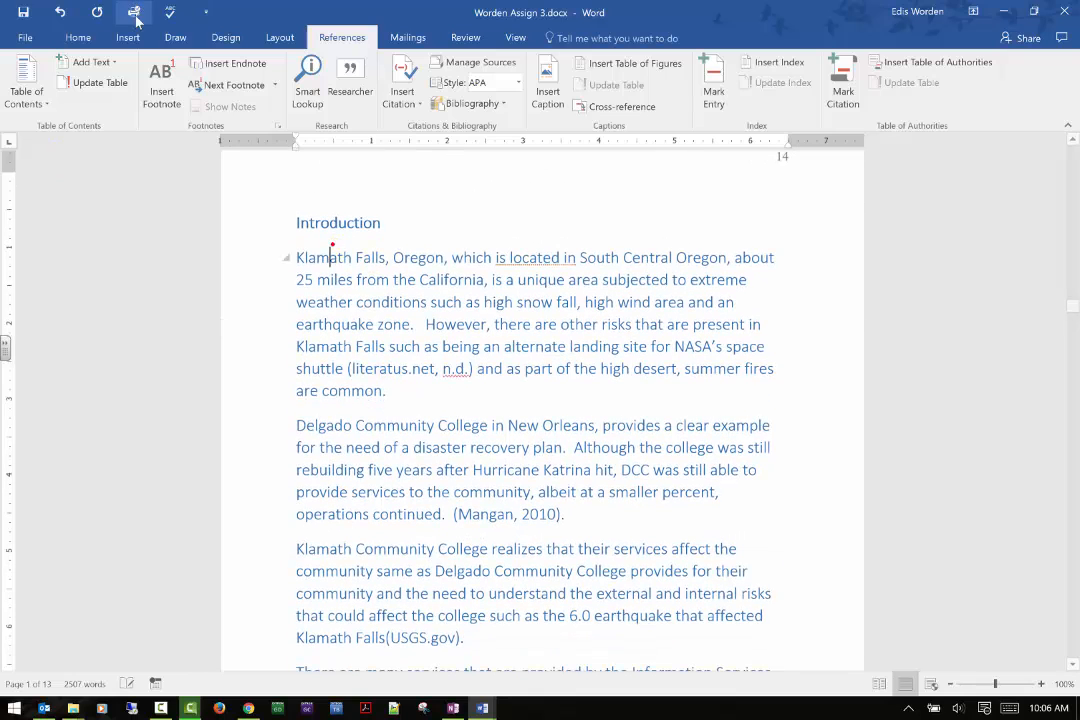
click(116, 62)
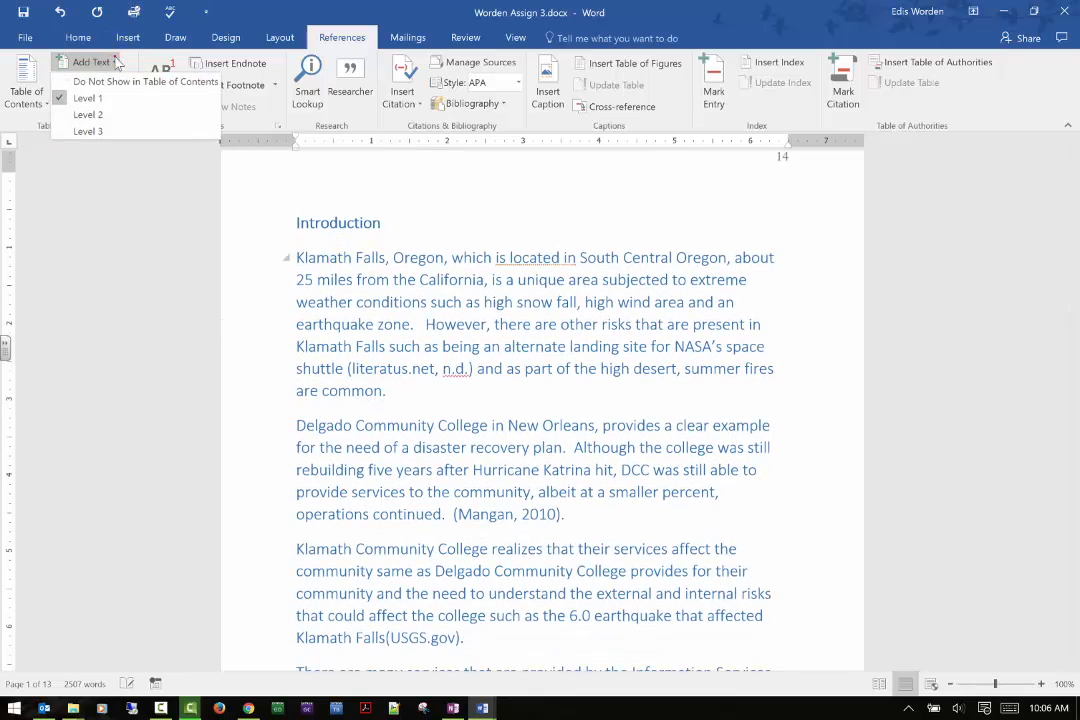
click(88, 114)
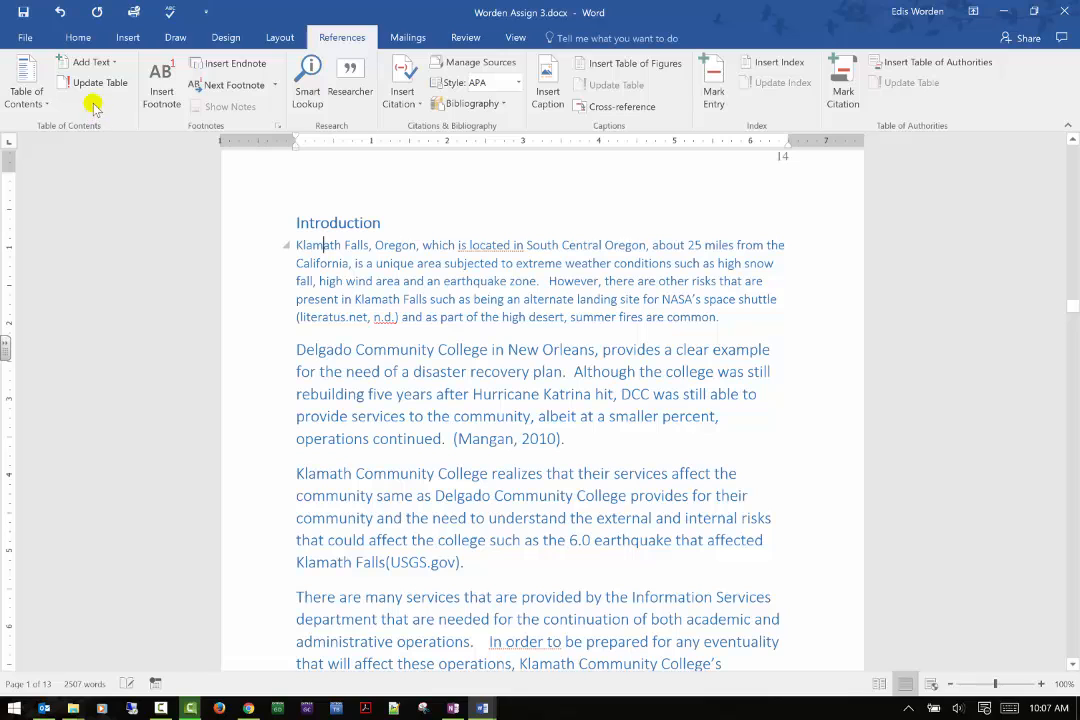
Set the first Introduction paragraph's table of contents level back to Level 1
click(86, 64)
click(88, 98)
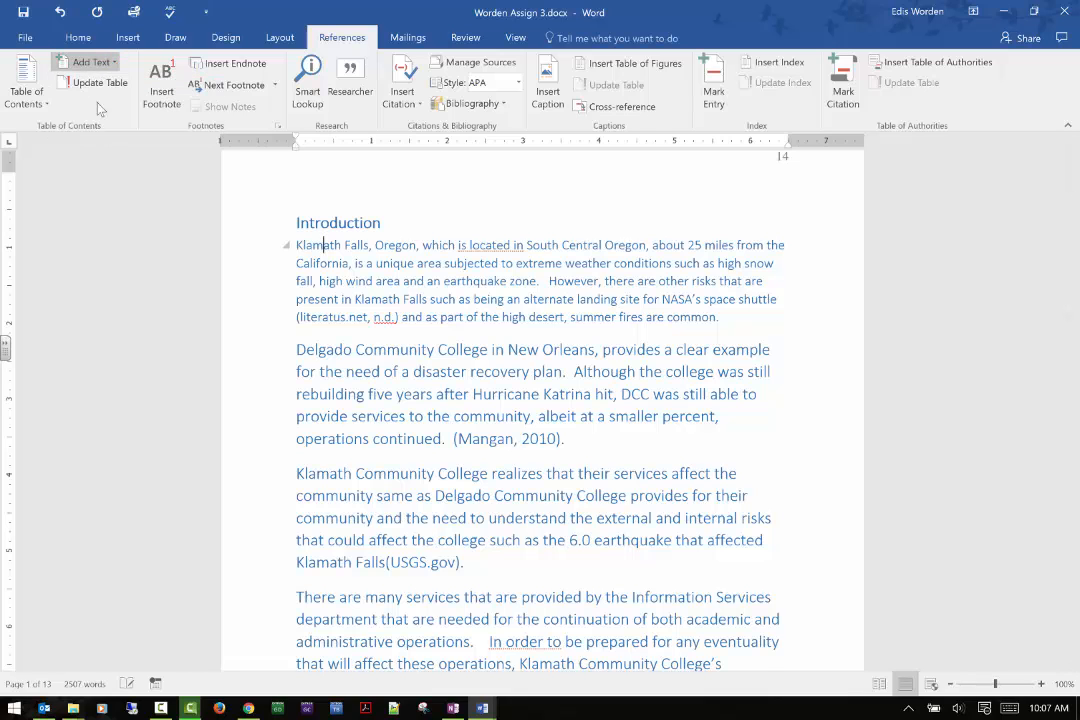
Set the first Introduction paragraph to Level 3 and update only the page numbers in the table of contents
click(100, 63)
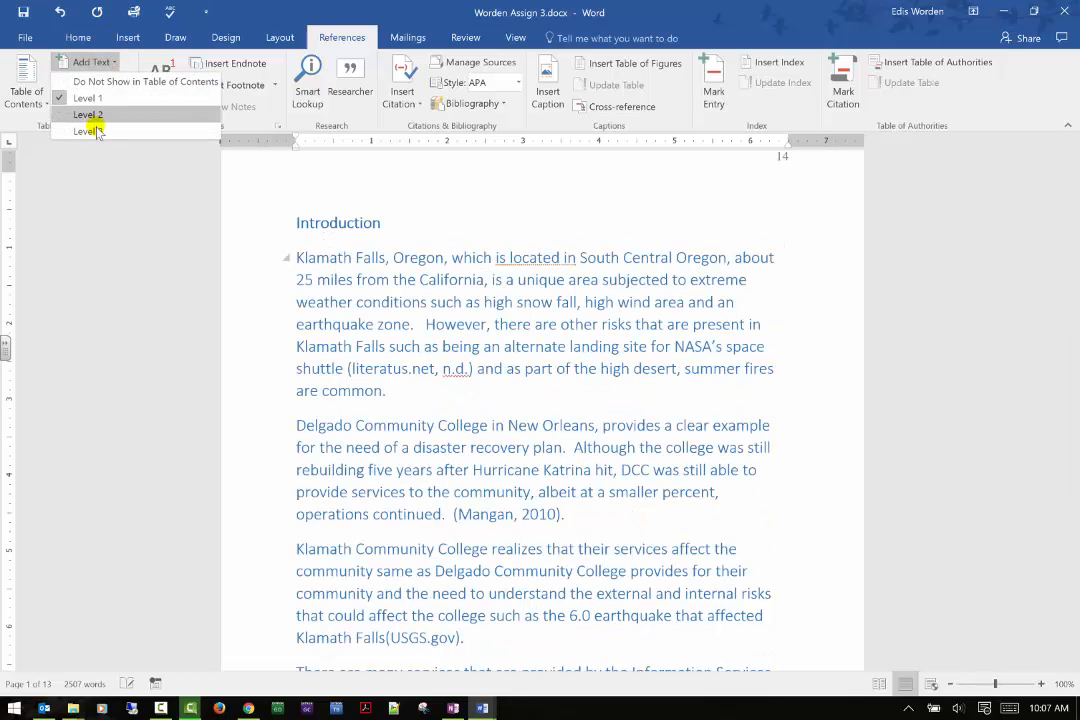
click(90, 130)
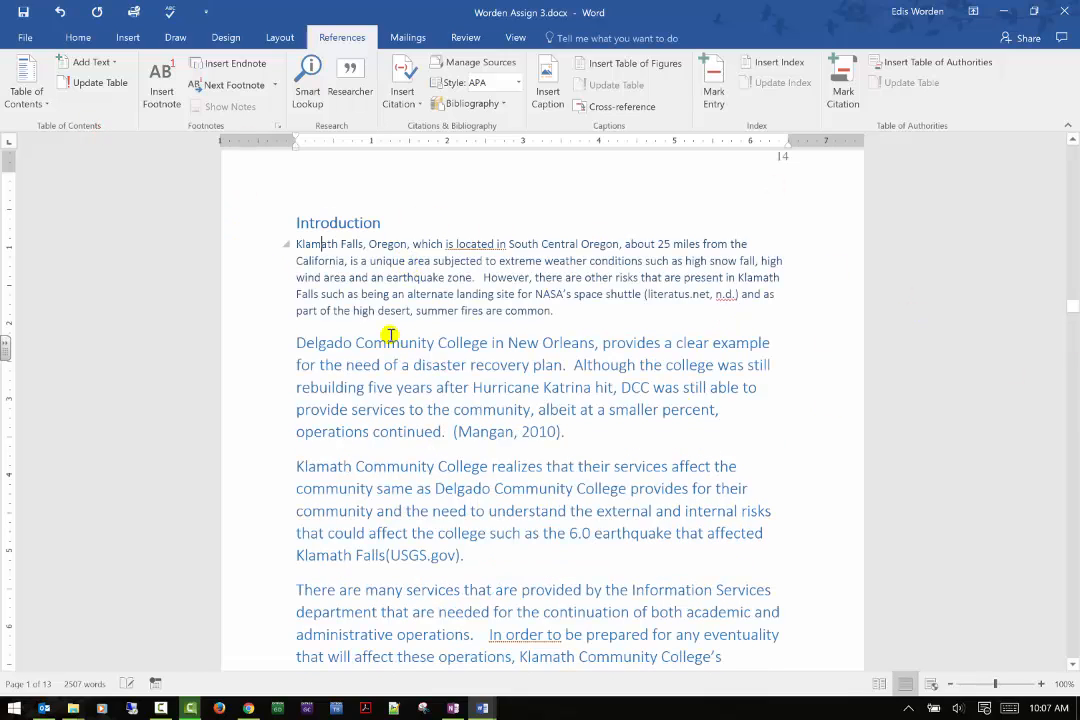
click(100, 83)
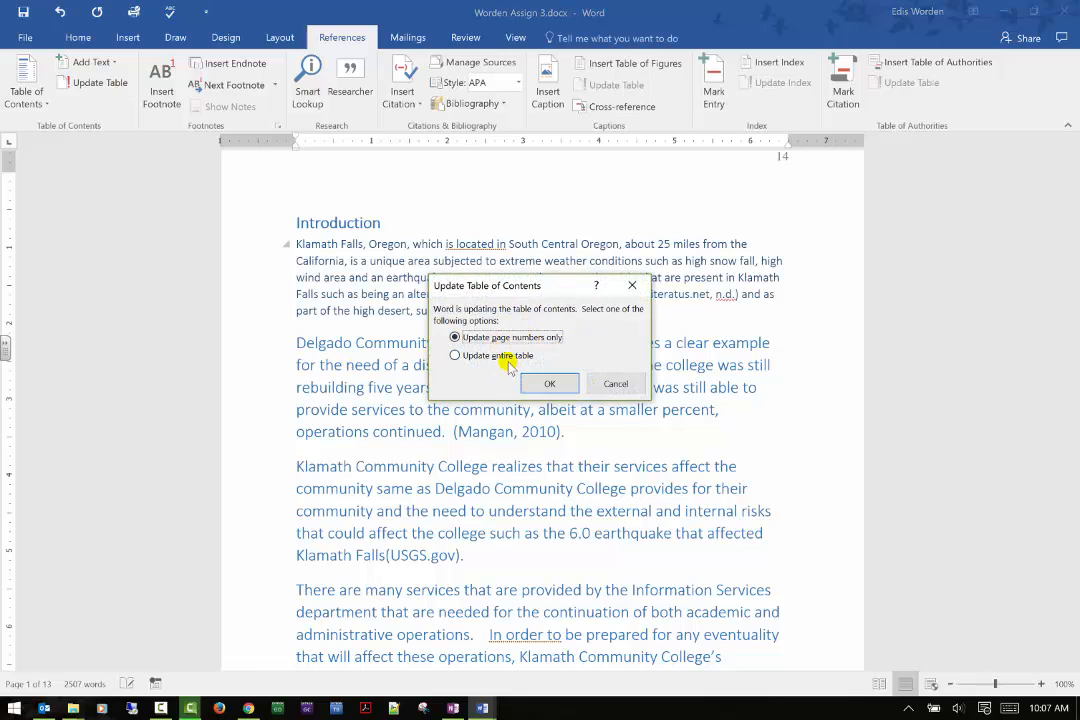
click(560, 386)
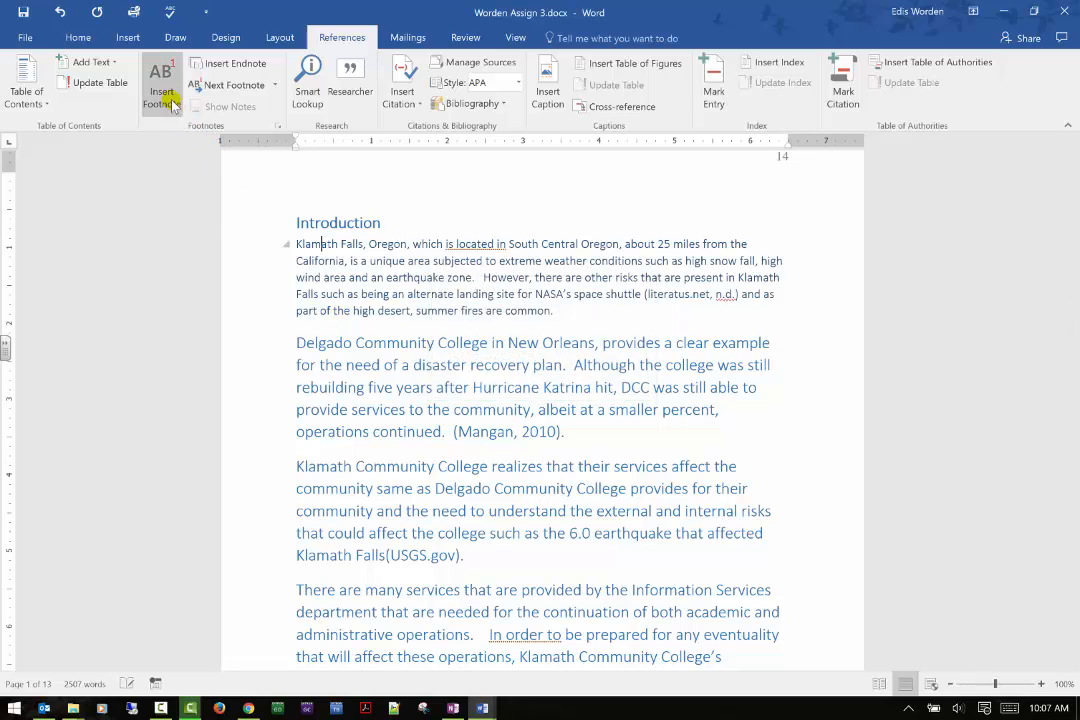
Insert a footnote in the Disaster Recovery Plan heading and move its reference mark directly before the word Plan
scroll(494, 402, down, 5)
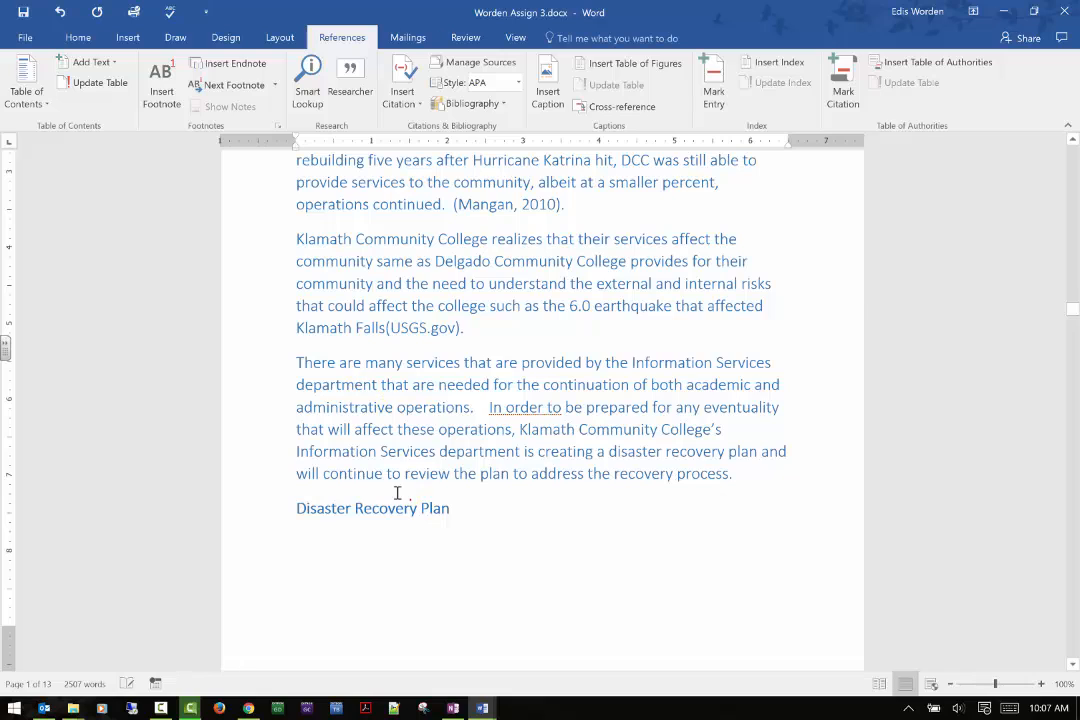
click(163, 73)
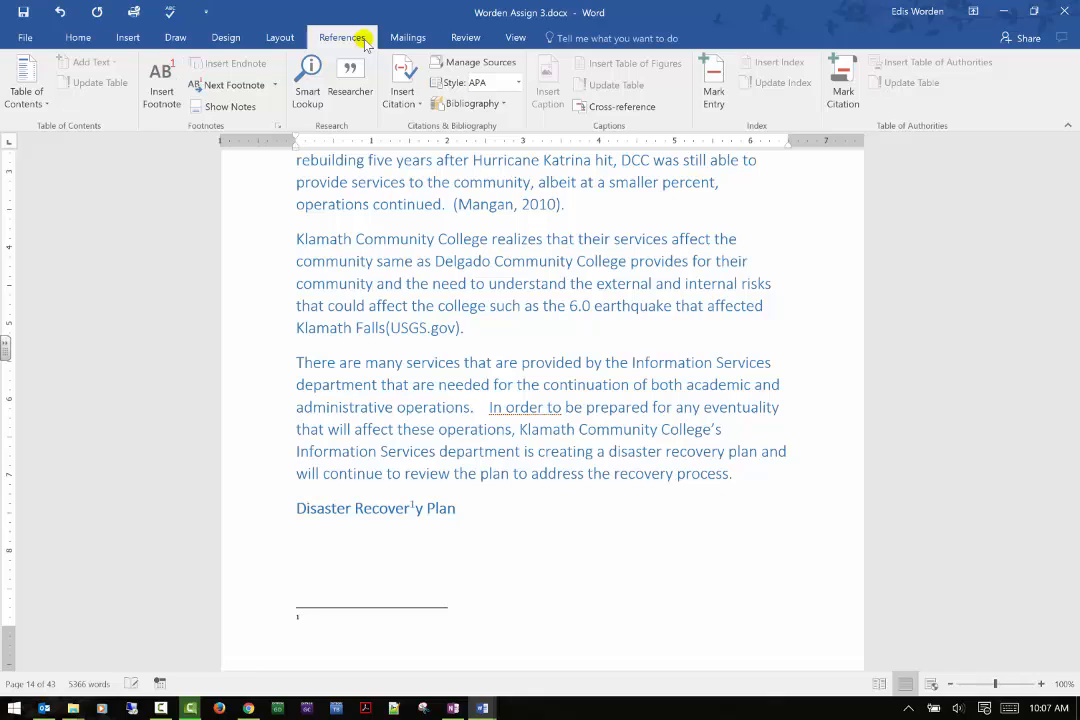
click(414, 505)
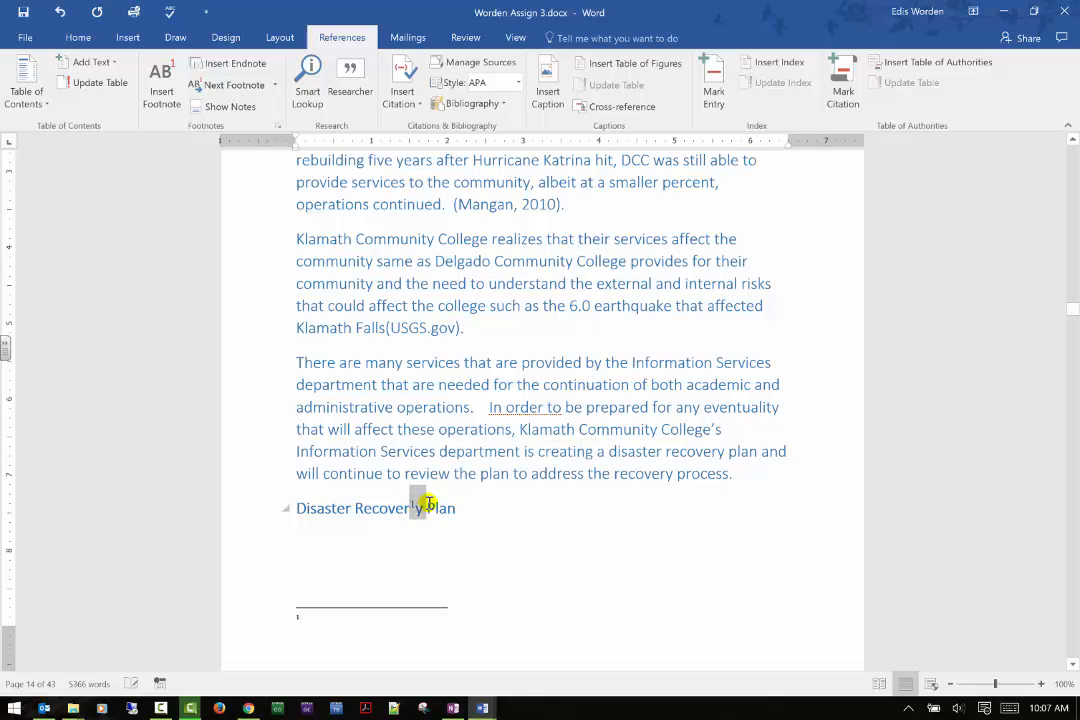
click(411, 503)
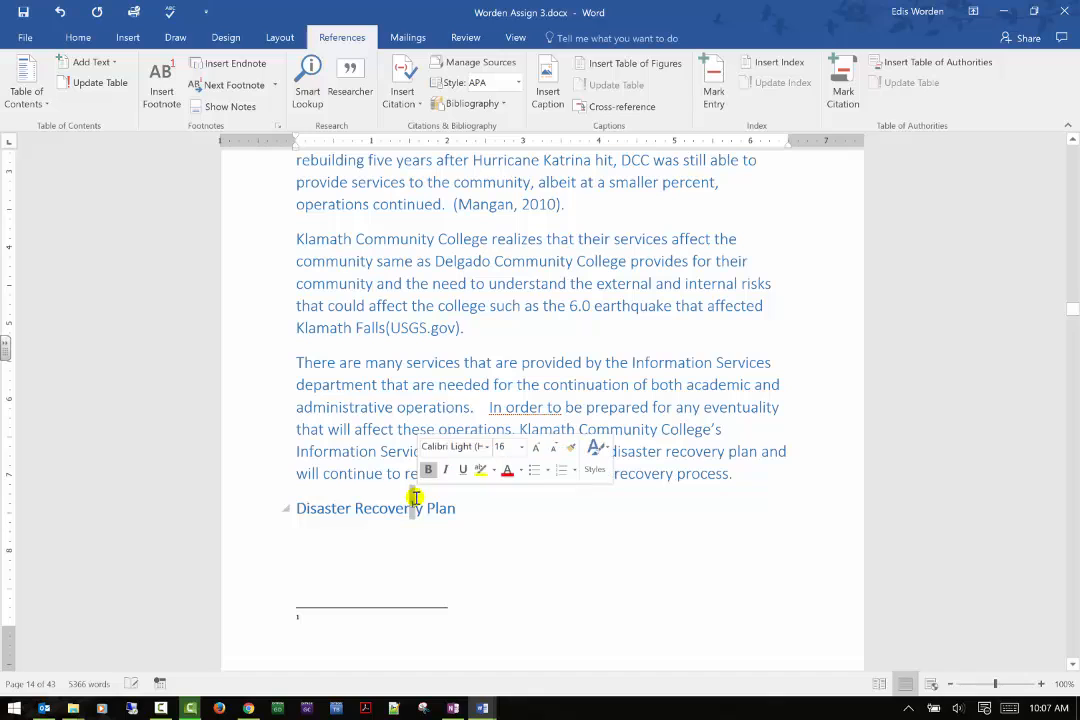
drag(414, 506, 434, 505)
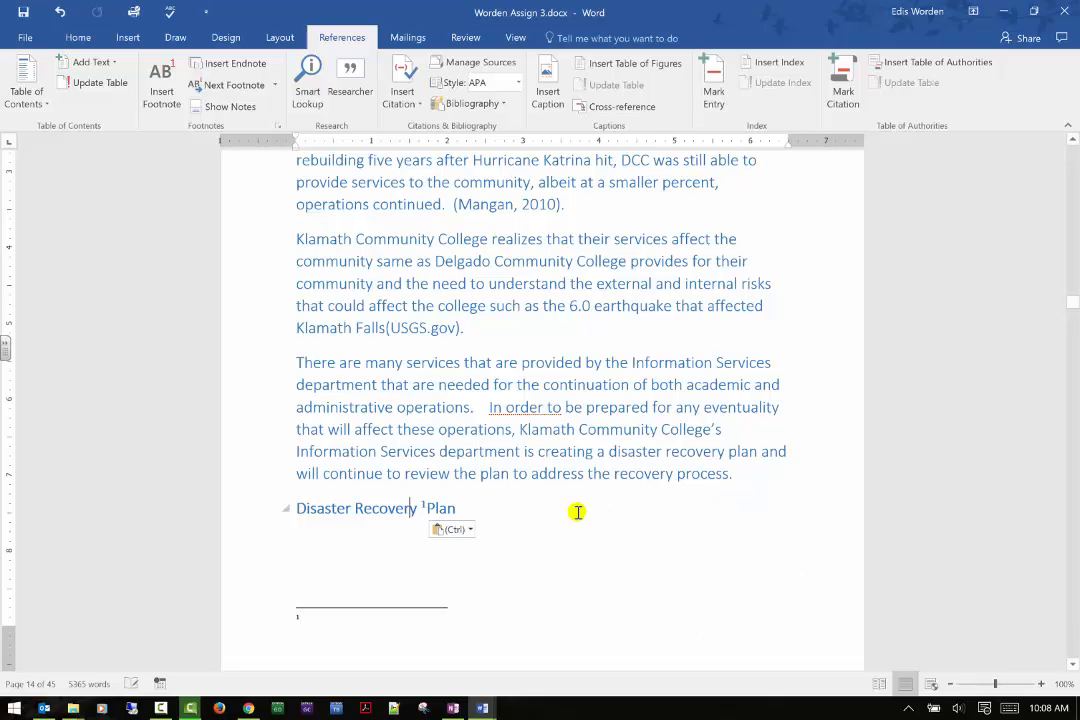
Insert an endnote after the Disaster Recovery Plan heading and view its entry at the end of the document
click(240, 63)
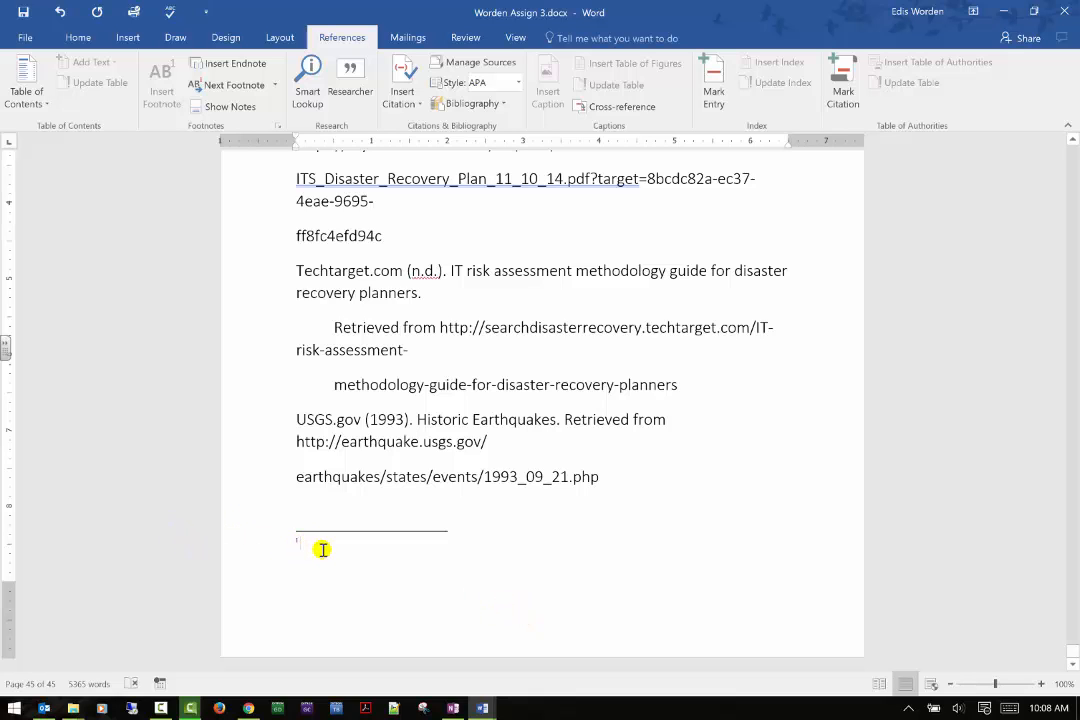
scroll(272, 598, up, 8)
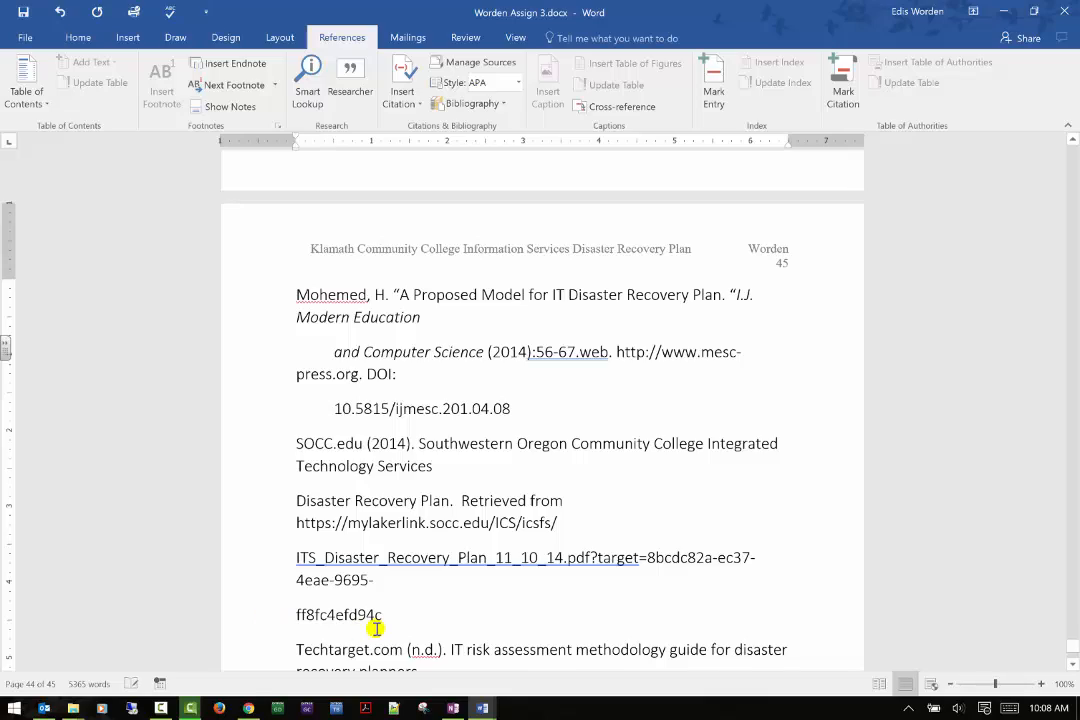
scroll(376, 627, up, 7)
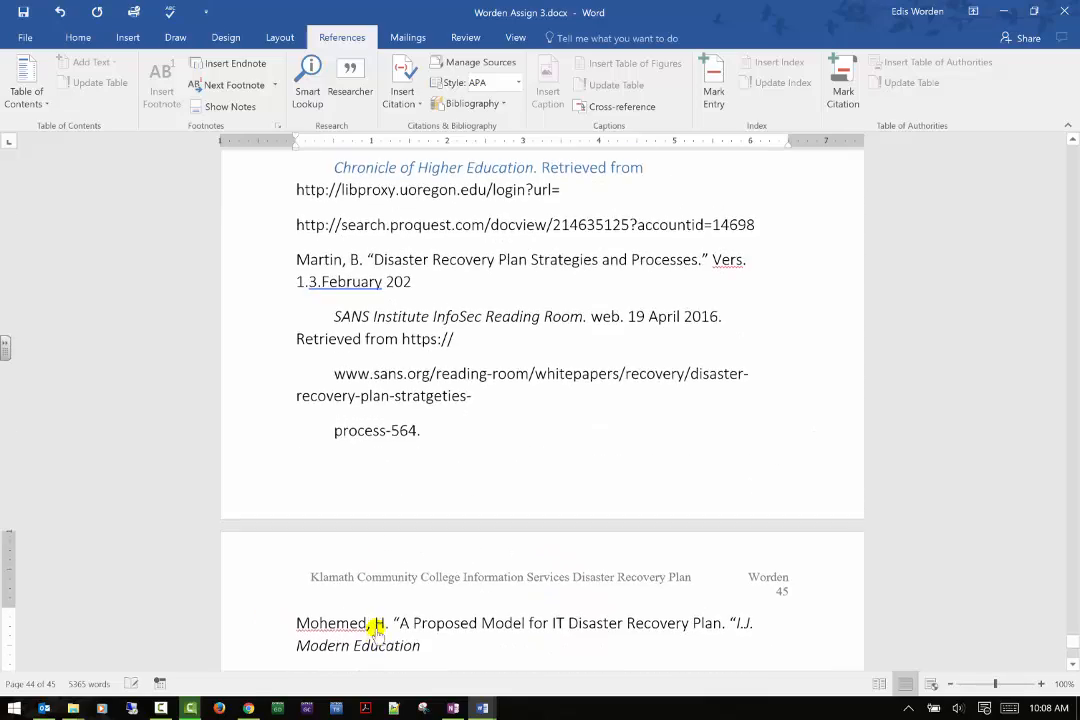
Look through the document for the Disaster Recovery Plan heading and examine its footnote and endnote reference marks
key(ctrl+Home)
scroll(478, 602, down, 18)
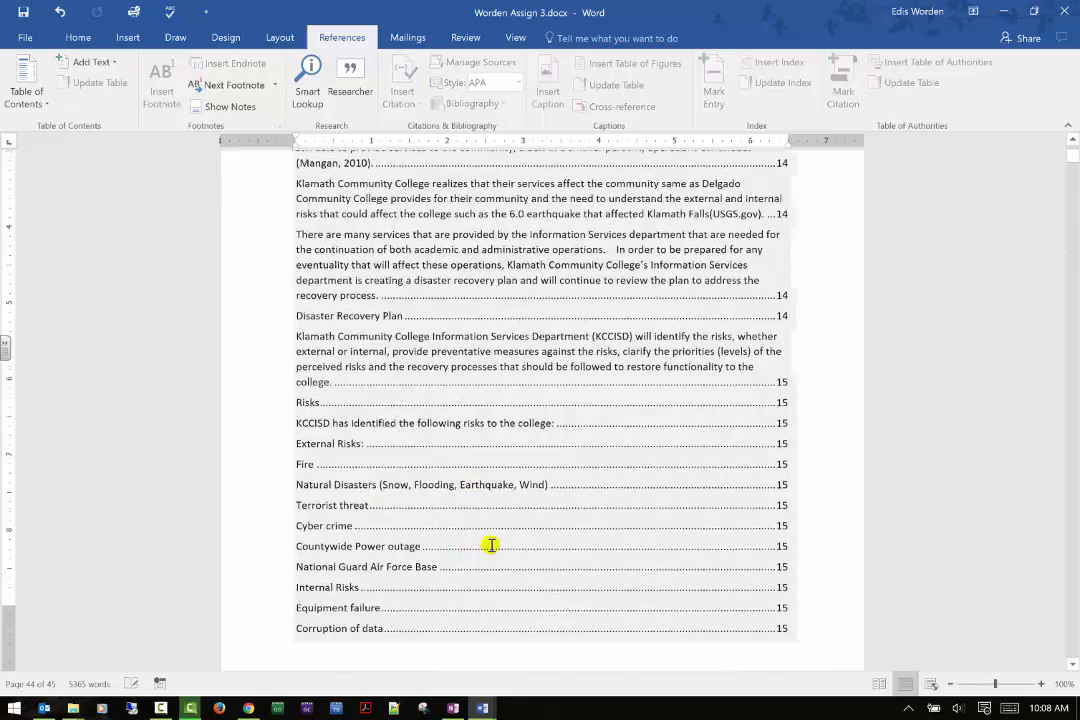
scroll(490, 546, down, 20)
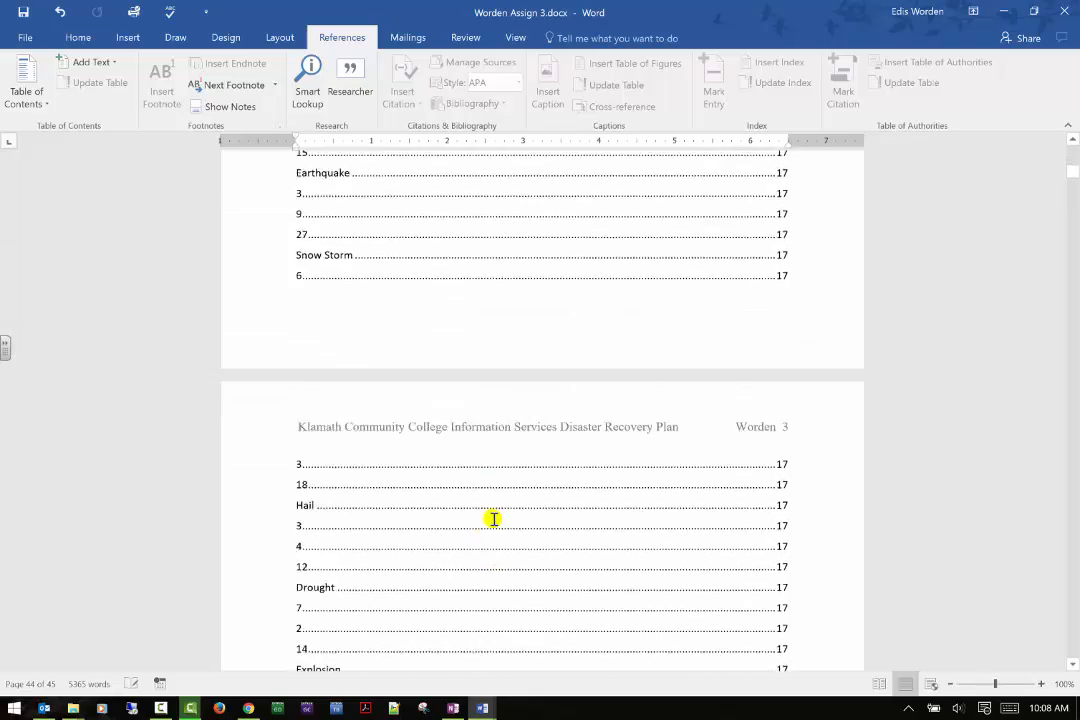
scroll(489, 516, down, 20)
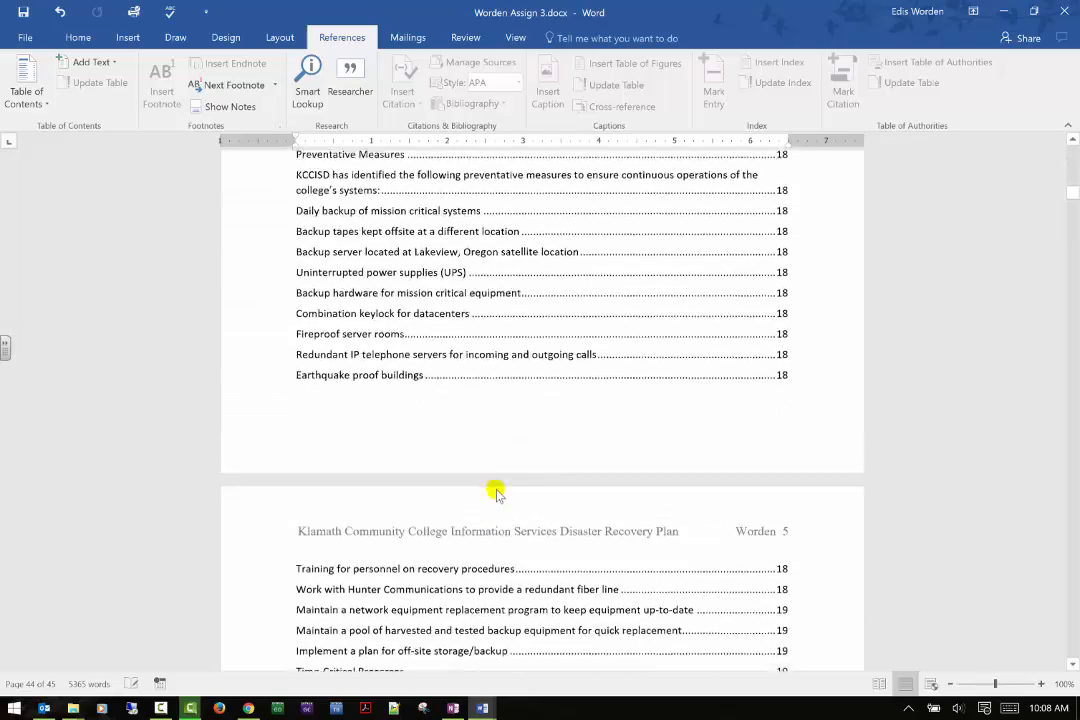
drag(1075, 230, 1073, 410)
scroll(957, 446, up, 8)
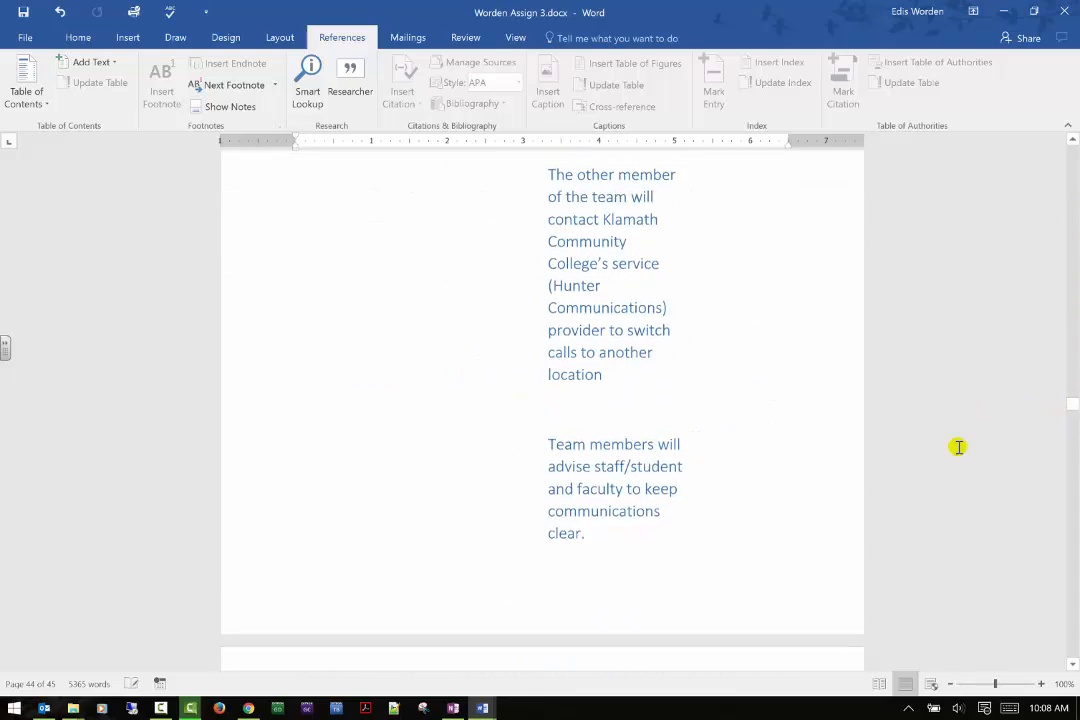
scroll(966, 476, up, 15)
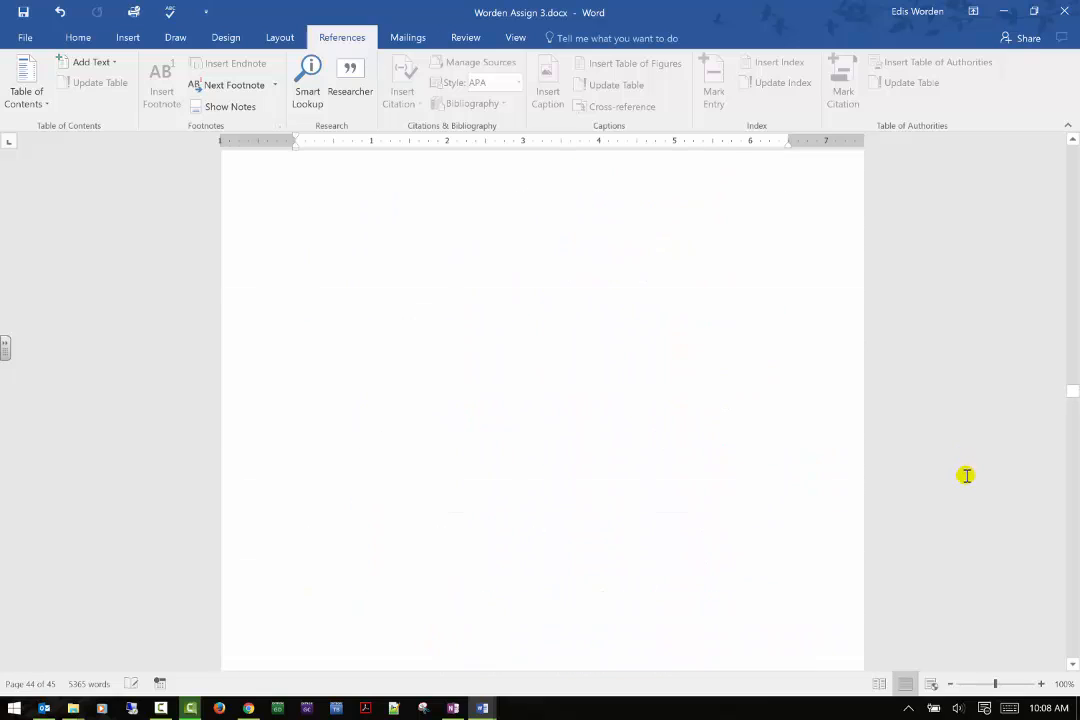
scroll(971, 503, up, 15)
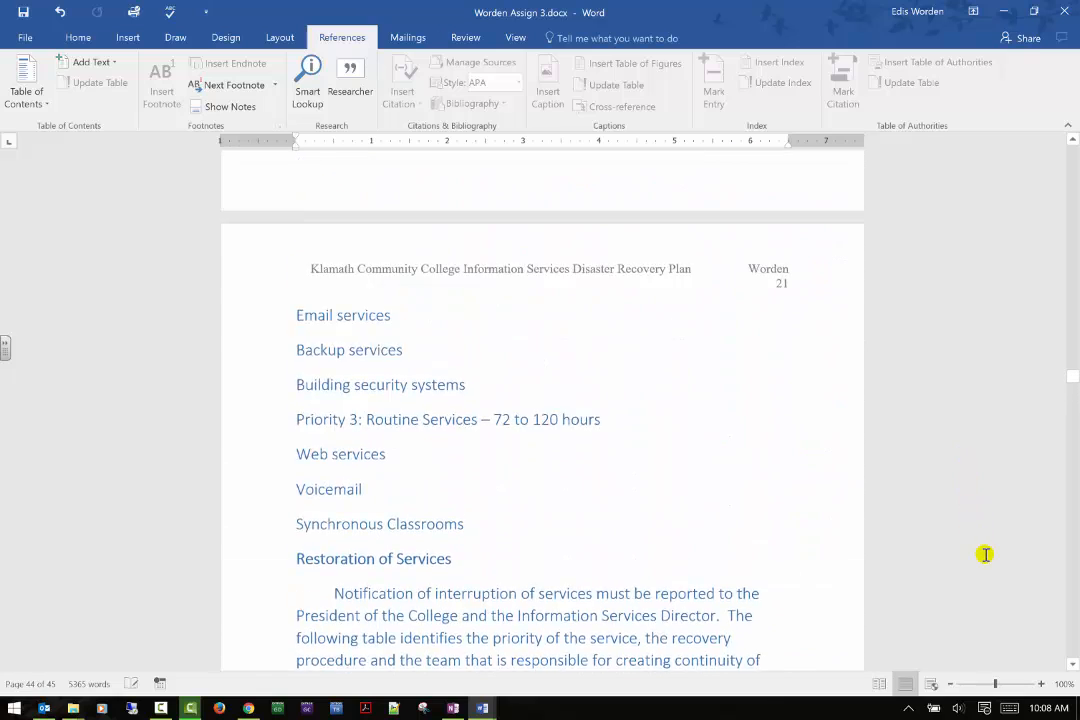
scroll(987, 556, up, 15)
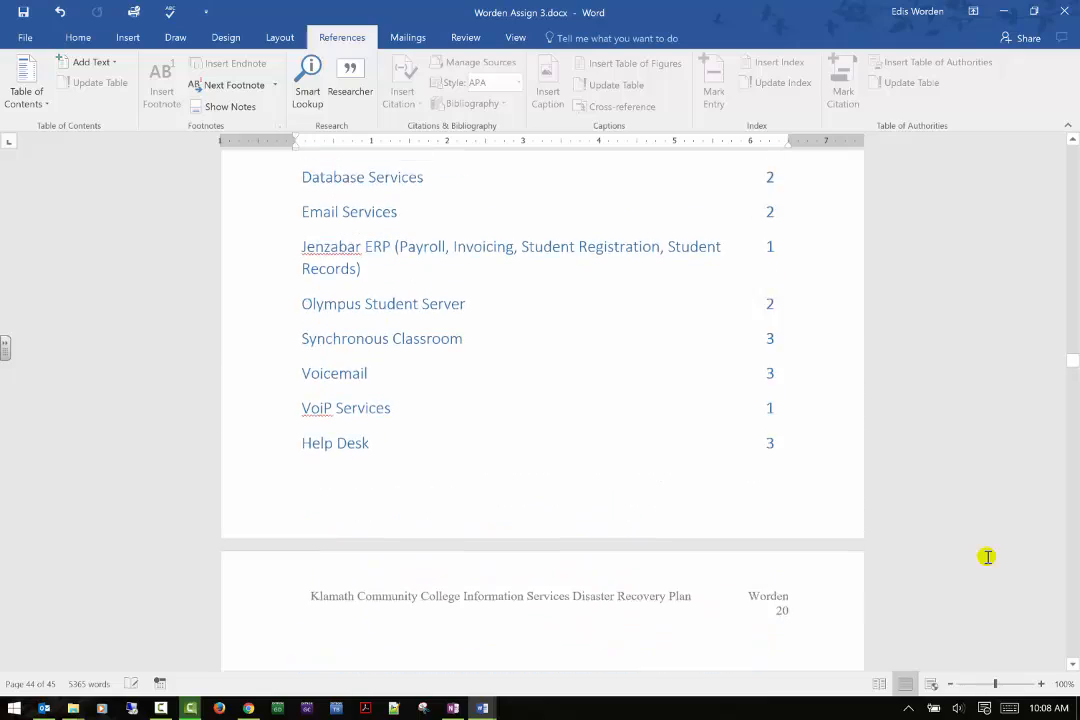
scroll(987, 556, up, 15)
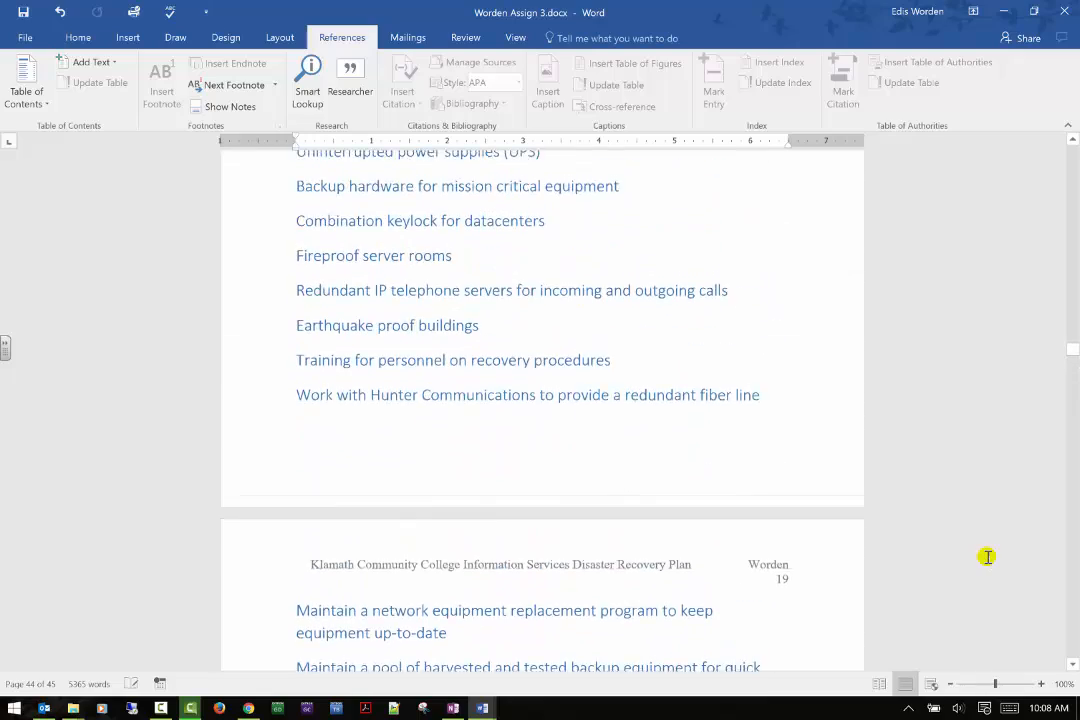
scroll(987, 556, up, 15)
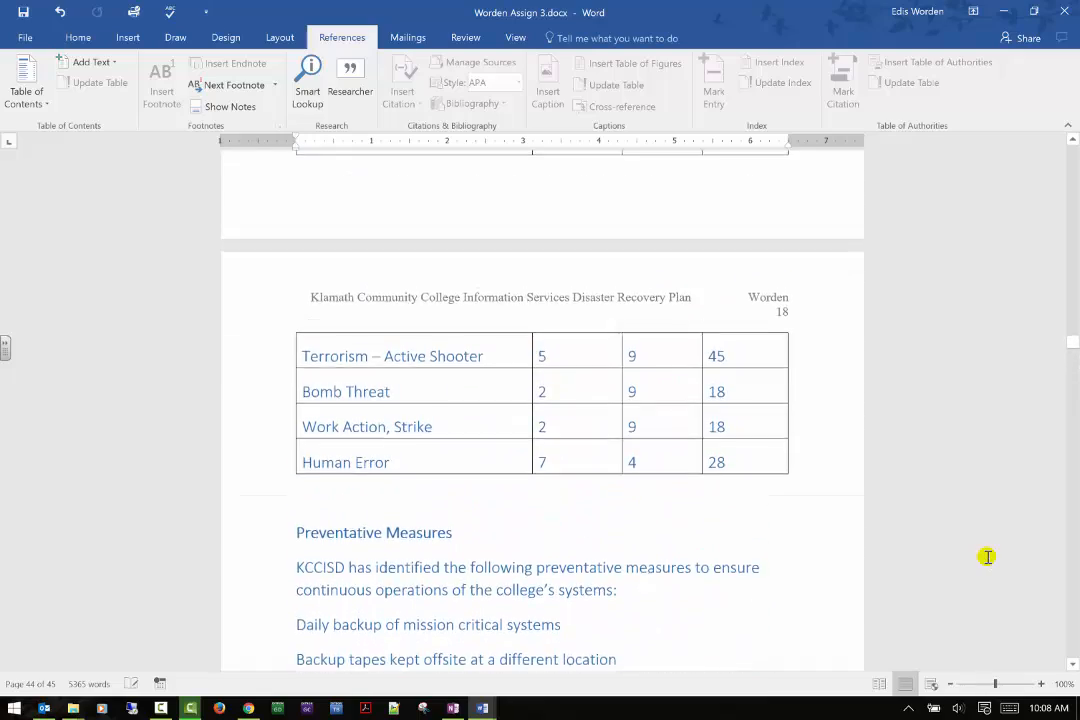
scroll(987, 556, up, 10)
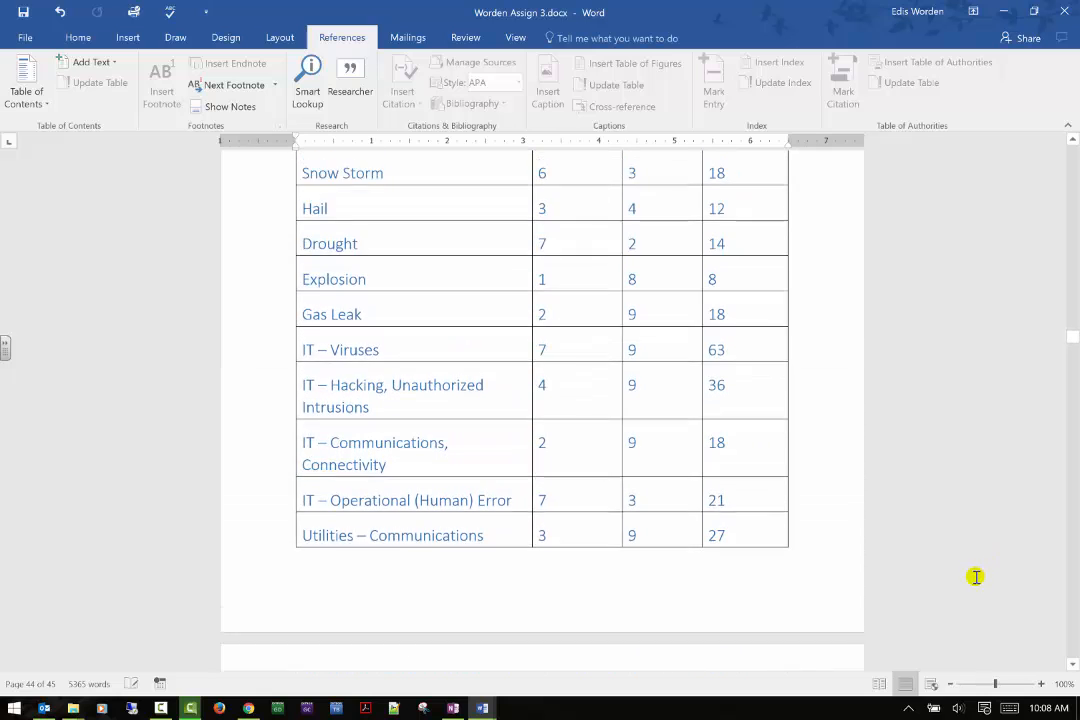
scroll(975, 577, up, 12)
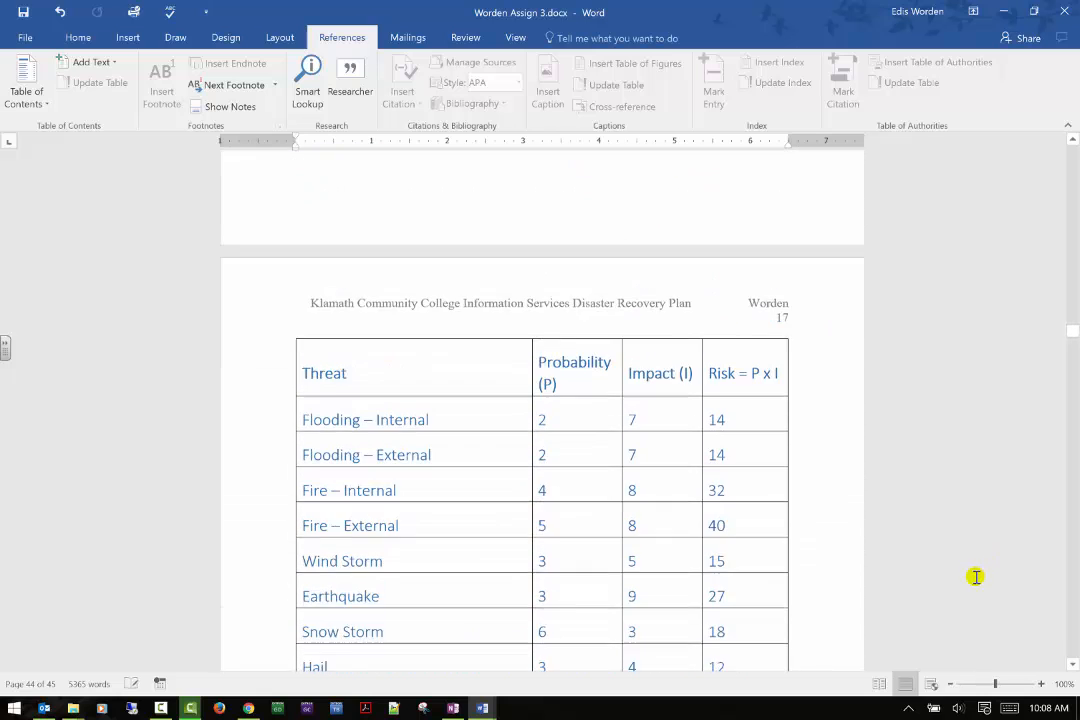
scroll(967, 607, up, 12)
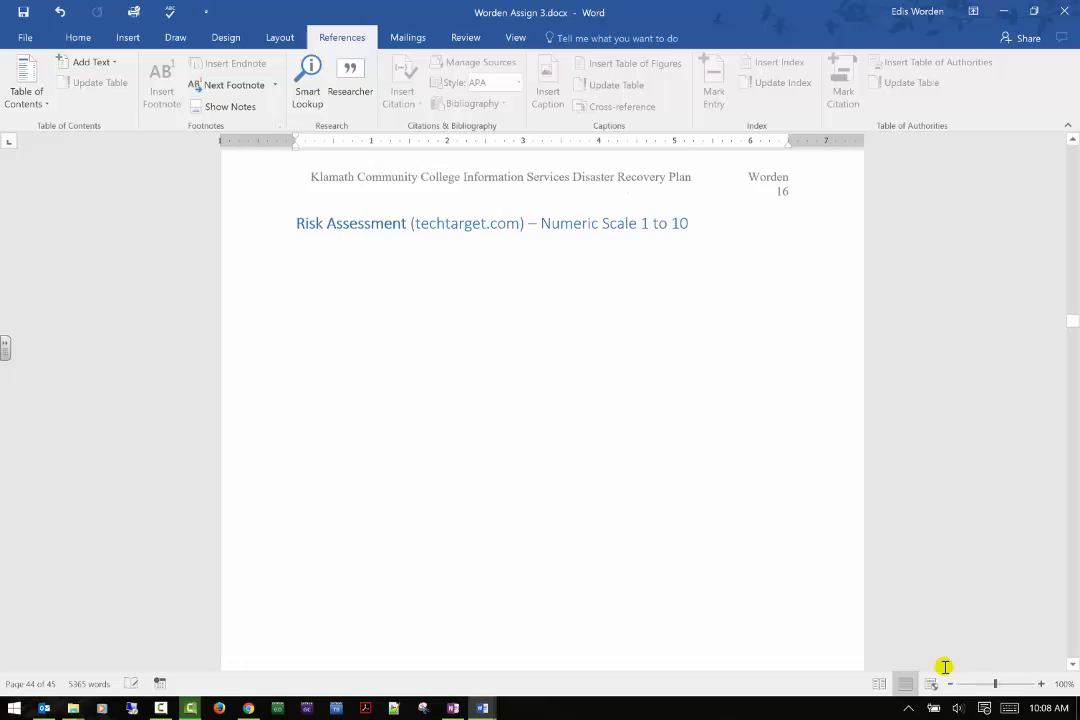
scroll(1000, 510, up, 1)
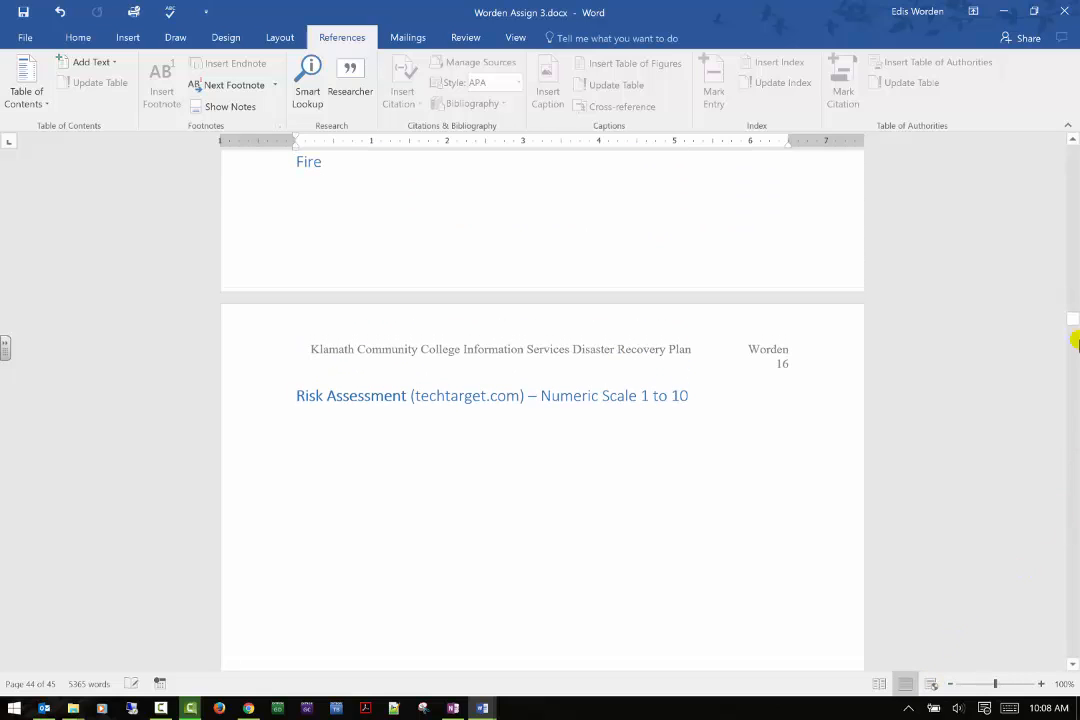
drag(1069, 311, 1071, 304)
scroll(952, 321, down, 2)
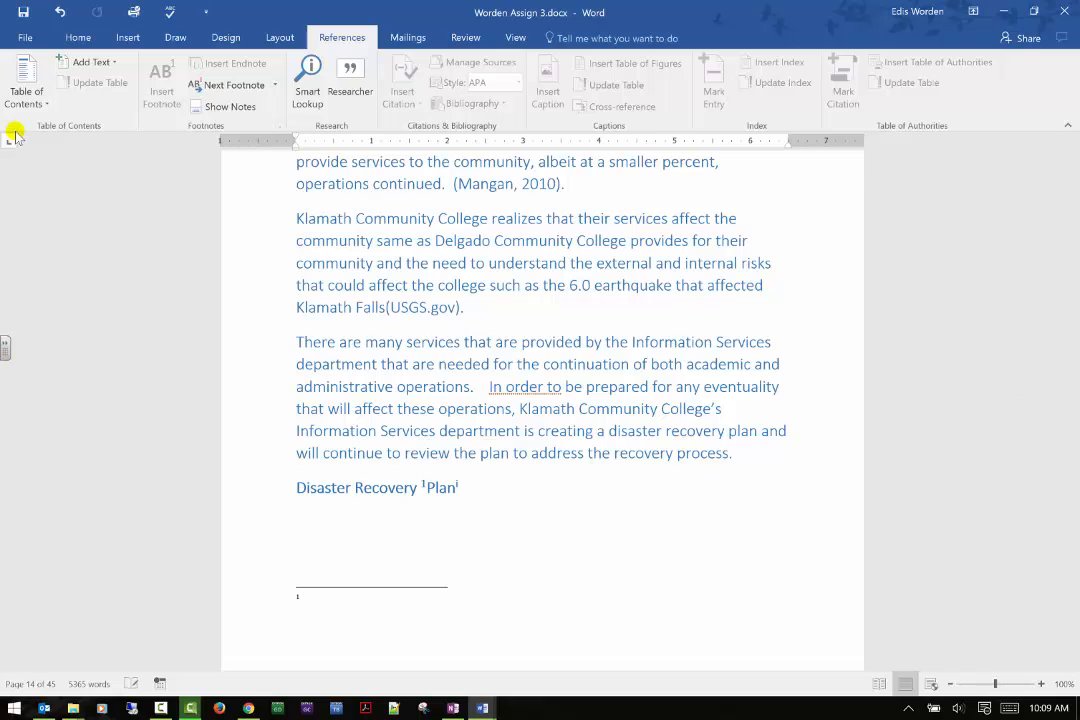
Remove the table of contents from the document
click(24, 88)
click(70, 338)
click(24, 88)
click(28, 162)
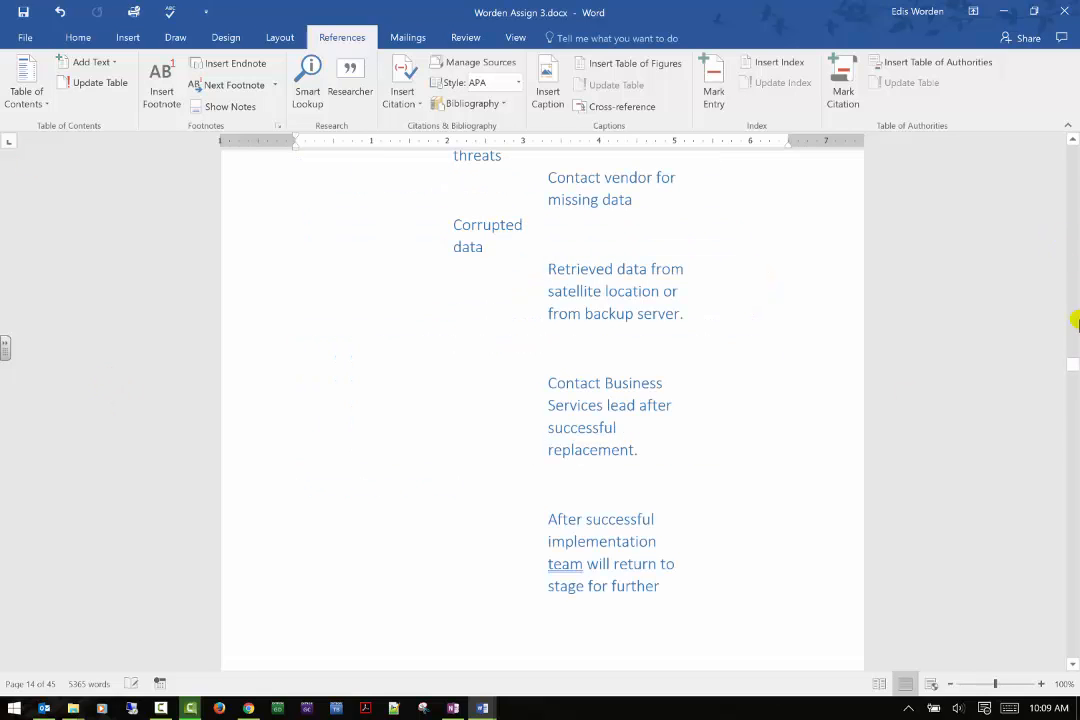
Review the first pages from the Introduction onward, including the note marks on the Disaster Recovery Plan heading
scroll(800, 289, up, 8)
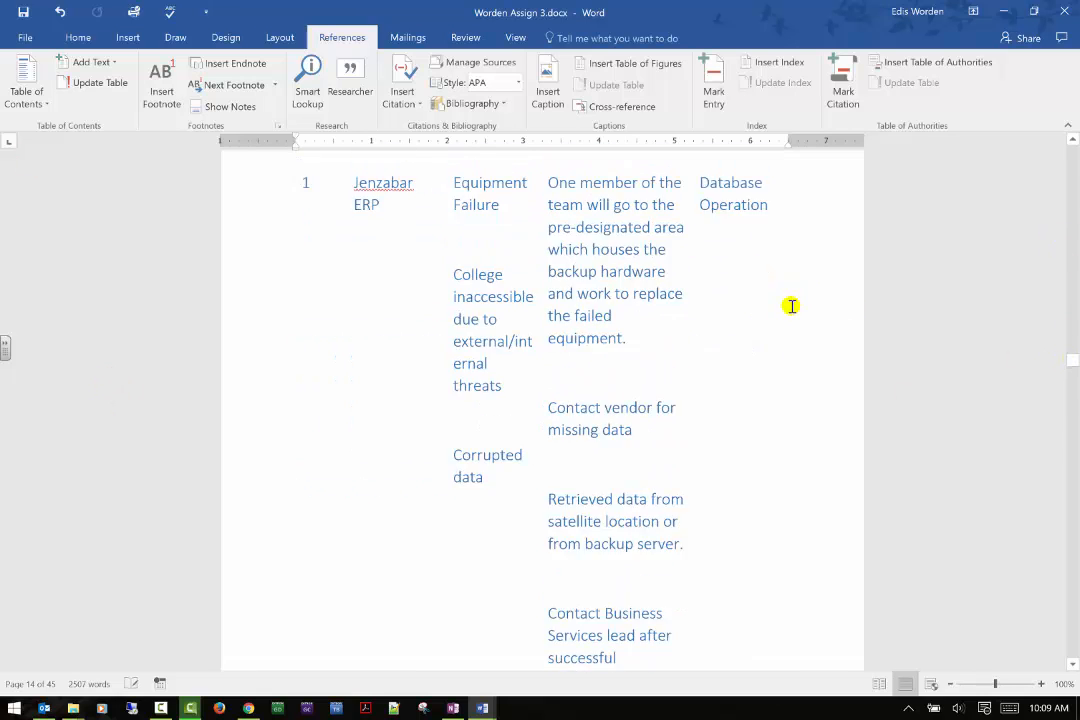
scroll(789, 309, up, 3)
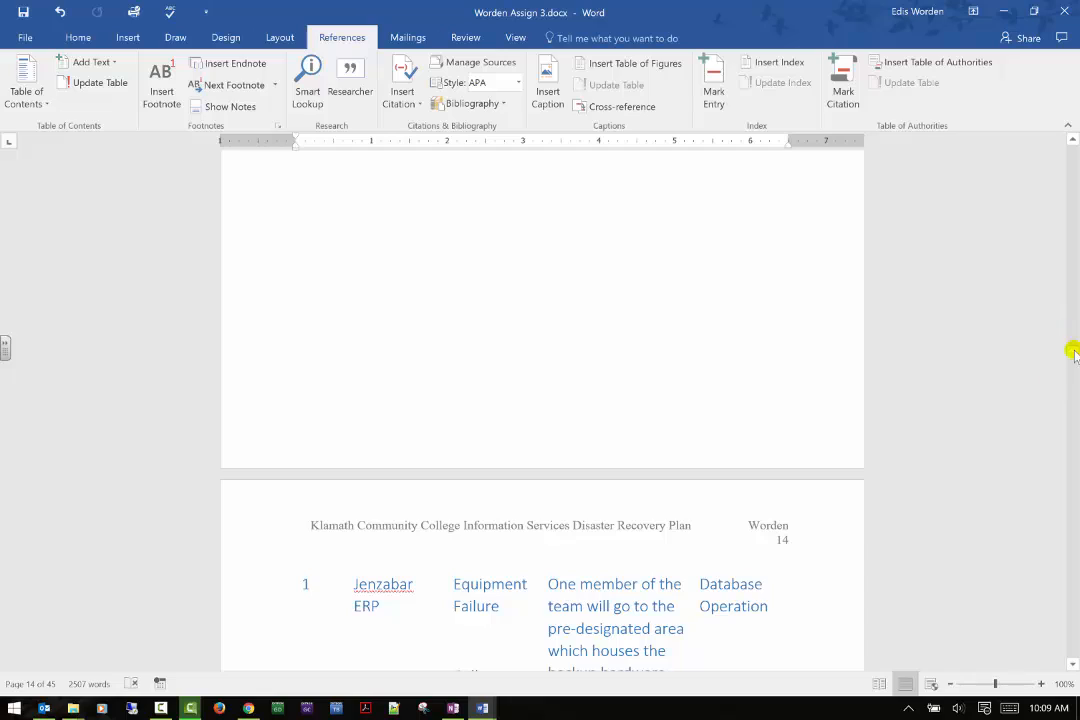
drag(1070, 352, 1072, 132)
scroll(662, 464, down, 2)
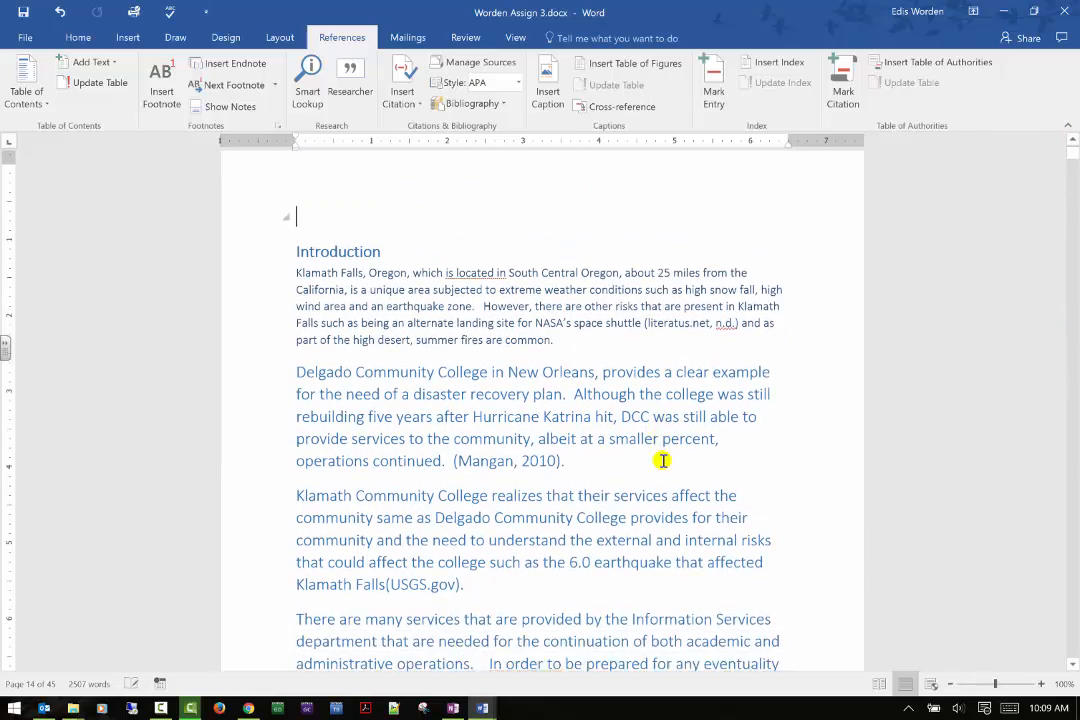
scroll(648, 458, down, 3)
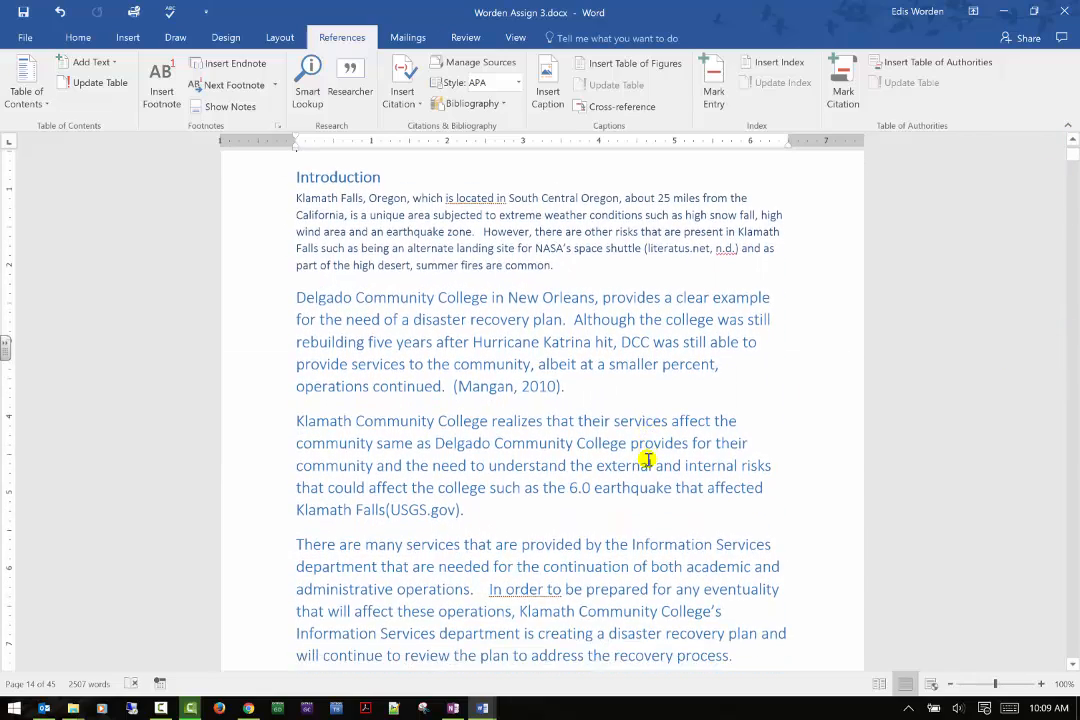
scroll(648, 458, down, 4)
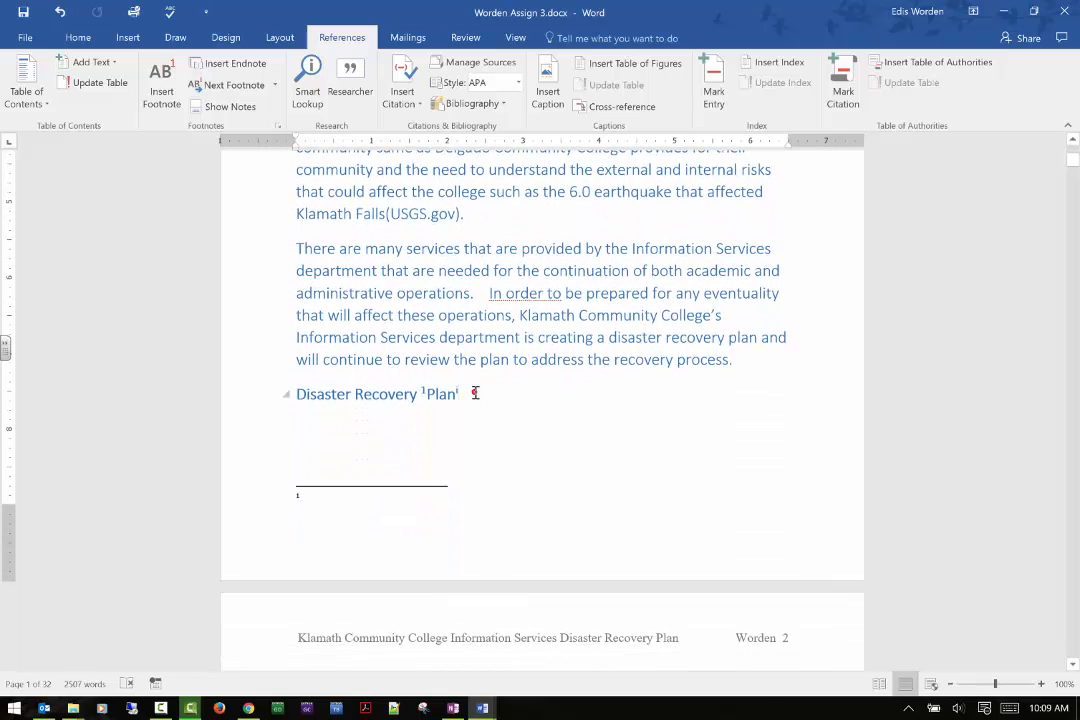
scroll(475, 392, down, 2)
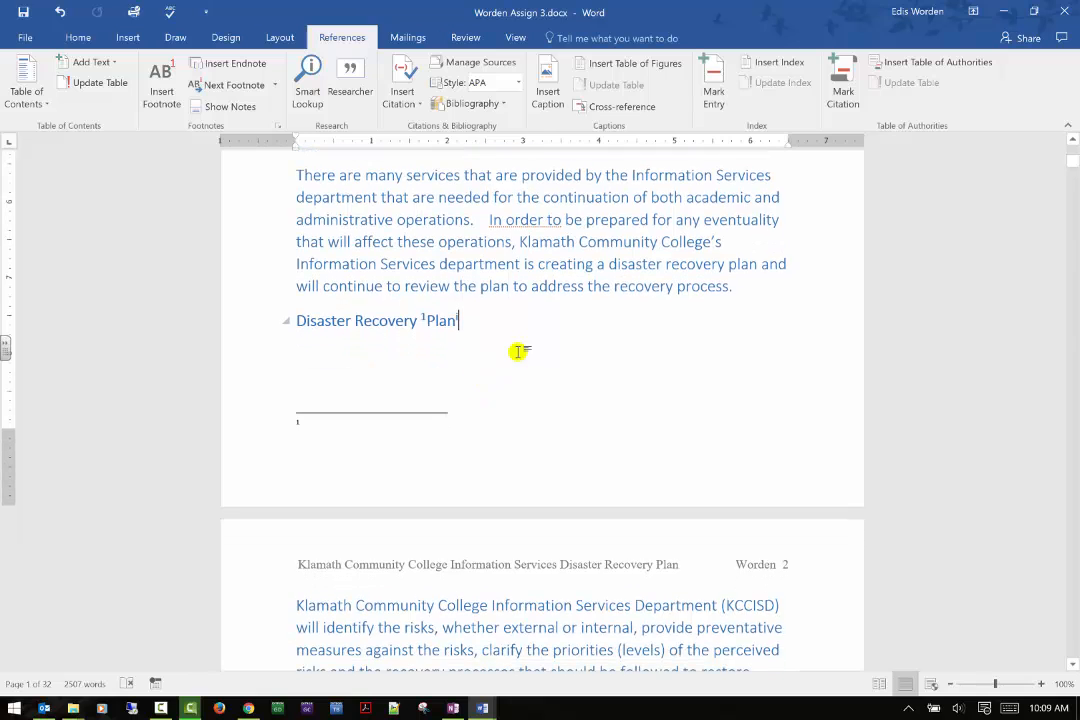
scroll(460, 314, down, 2)
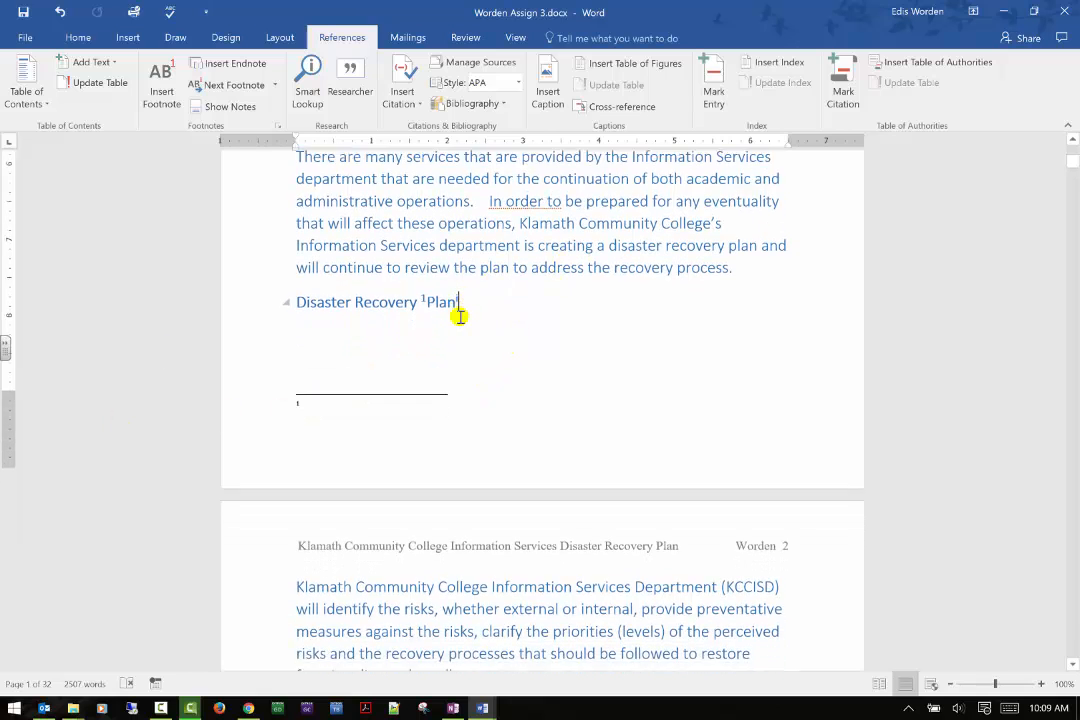
scroll(345, 467, down, 2)
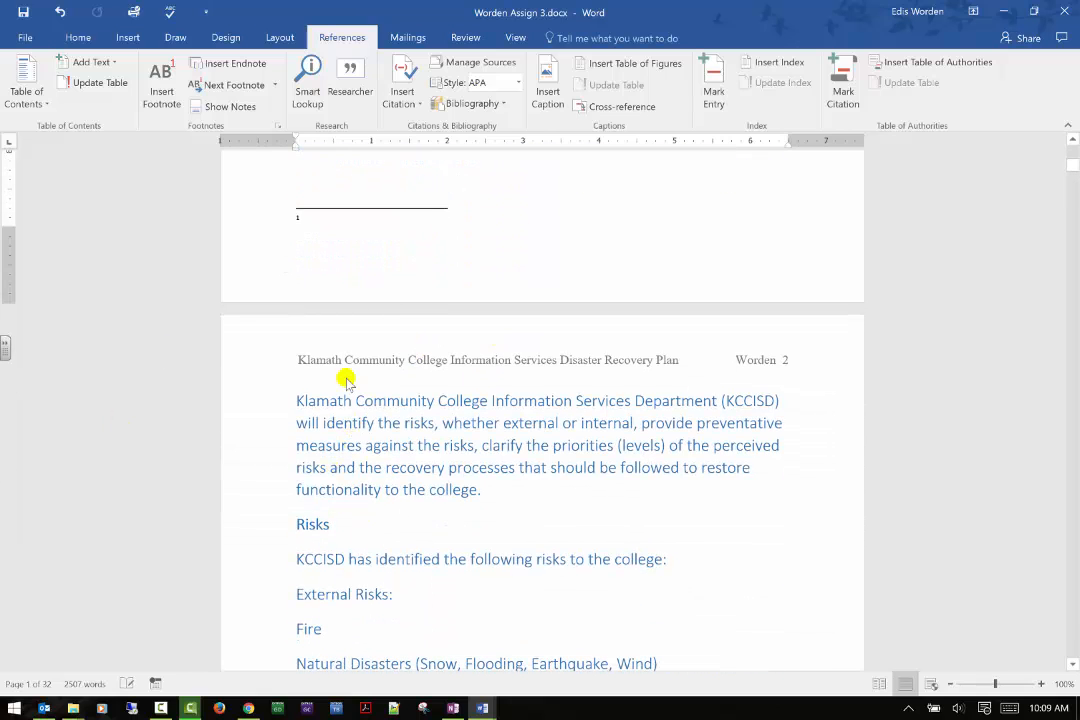
From the first paragraph on page 2, jump to the footnote mark and on to the next endnote mark
click(297, 400)
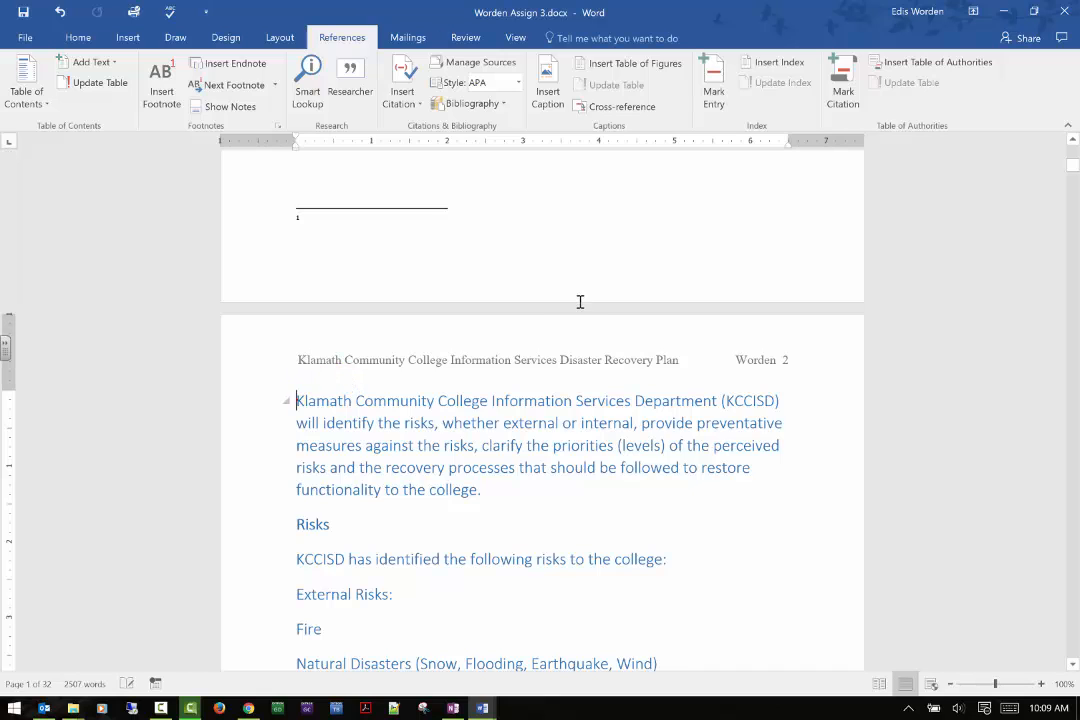
click(805, 396)
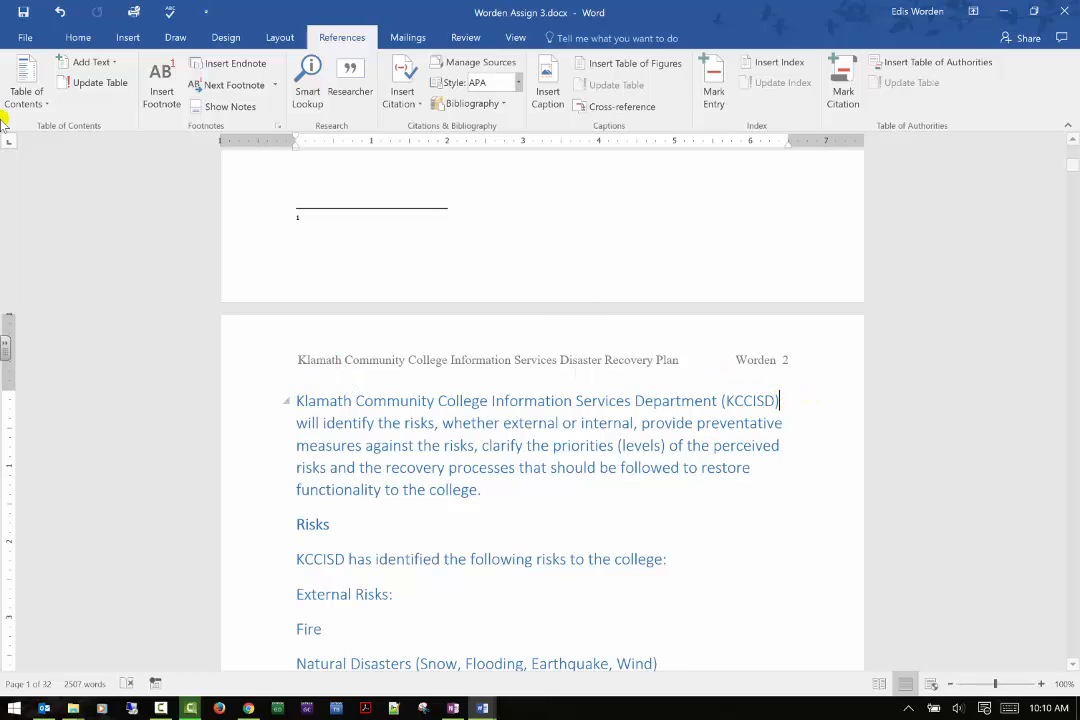
click(256, 86)
click(264, 90)
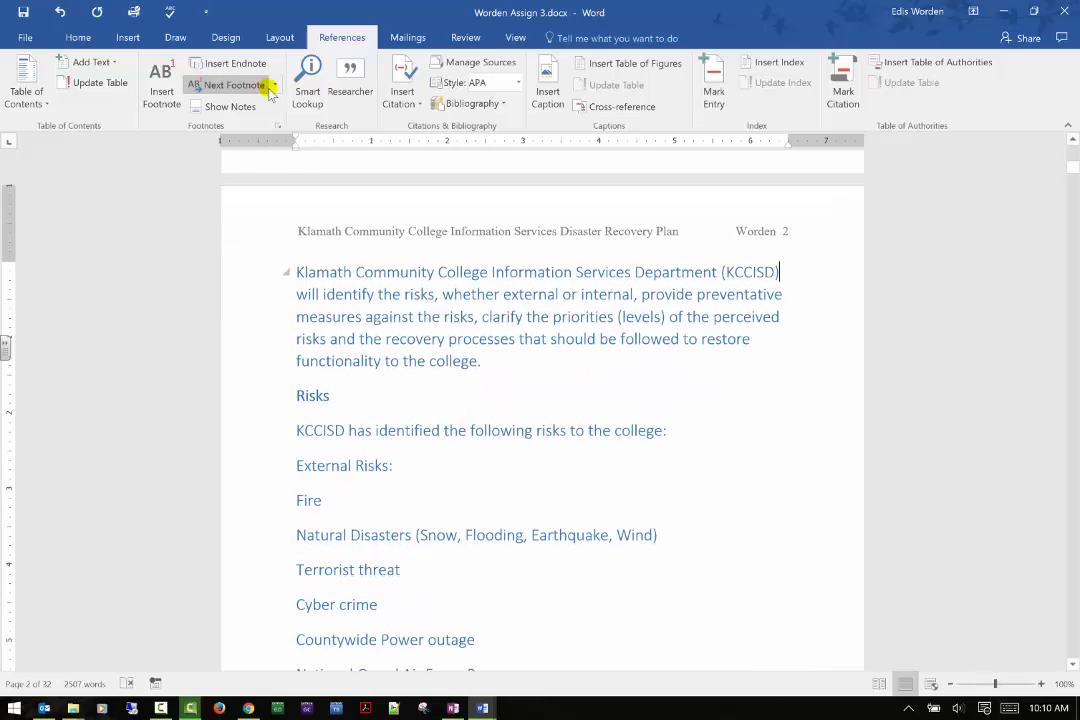
click(271, 87)
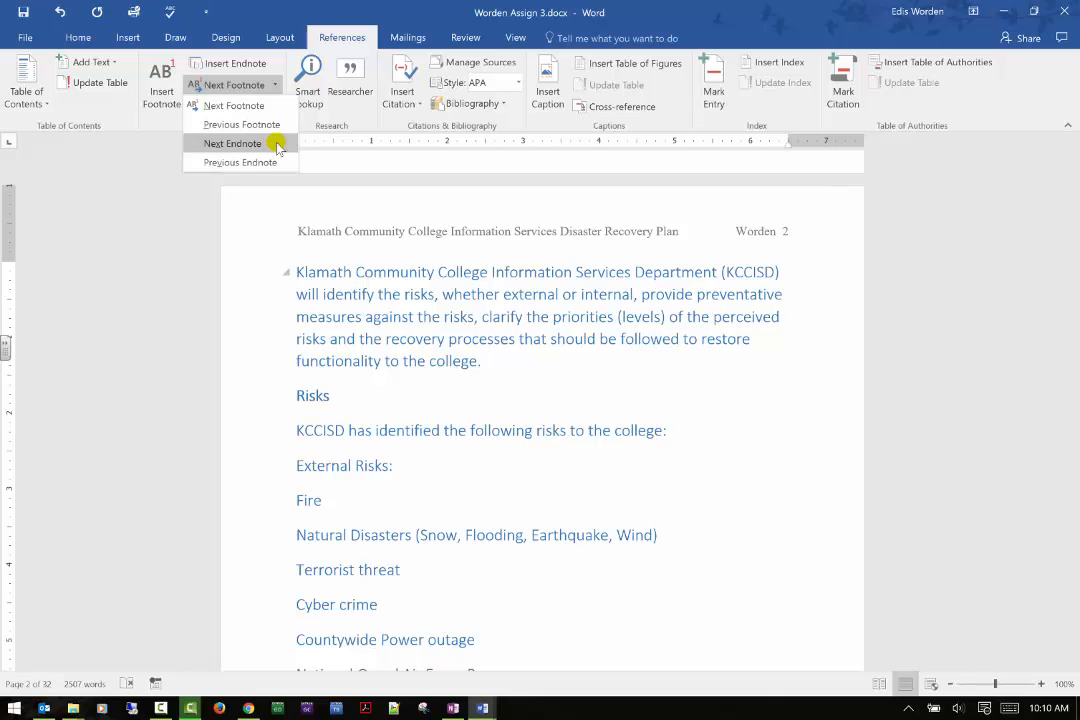
click(240, 106)
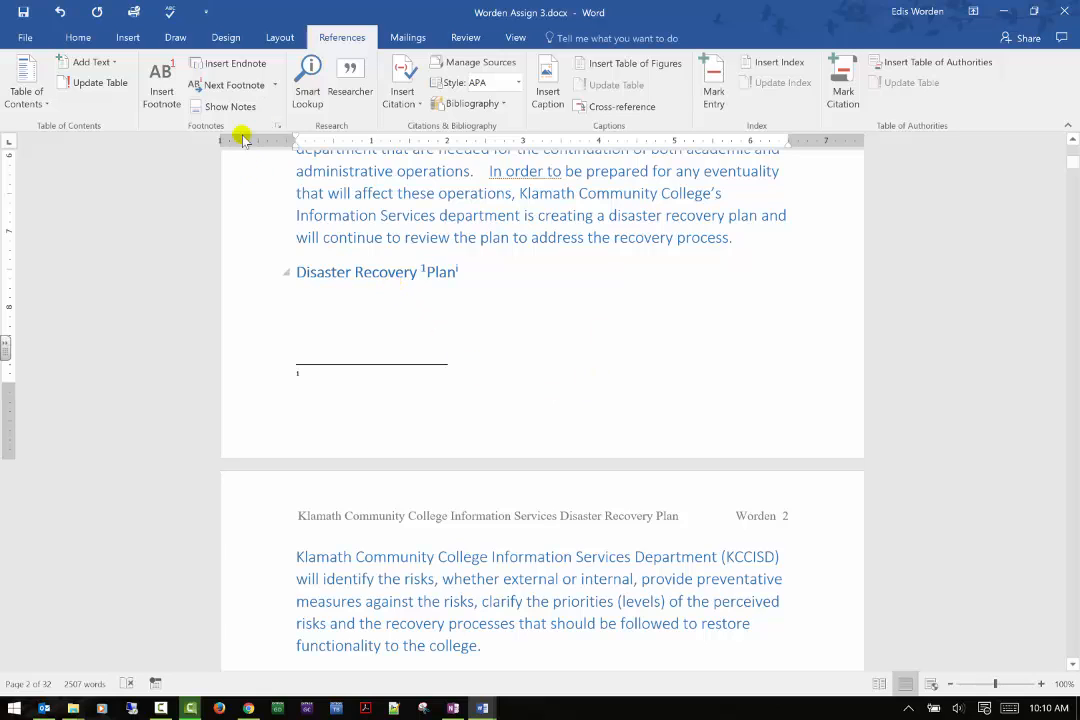
click(274, 85)
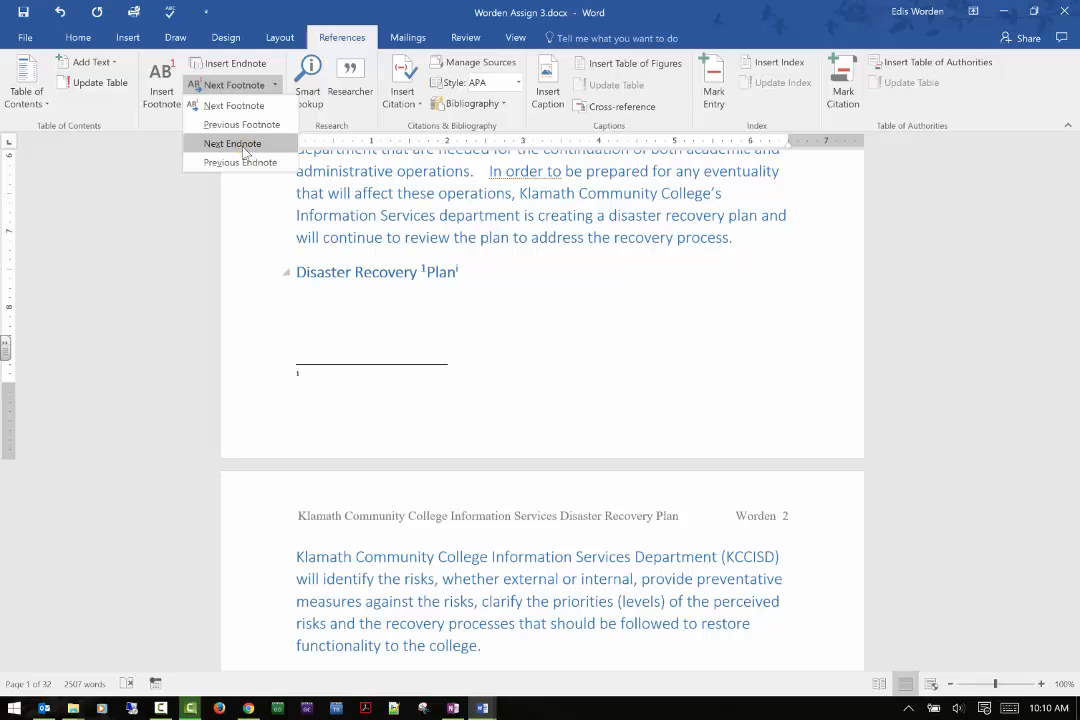
click(240, 144)
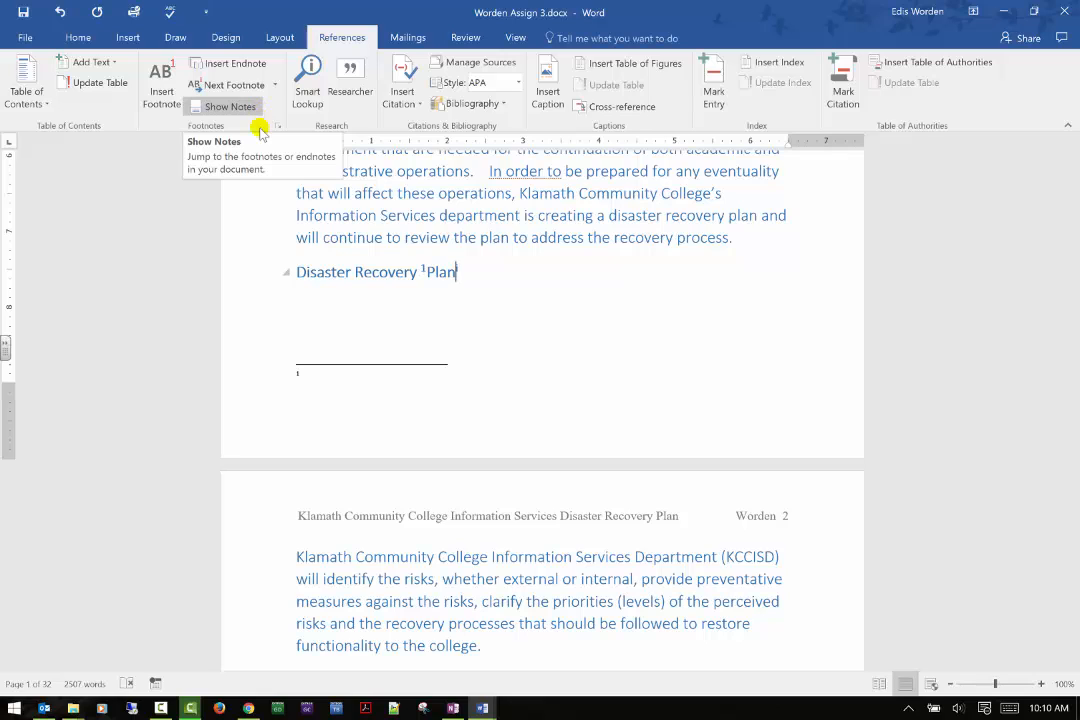
Show the document's footnote area, followed by its endnote area
click(256, 108)
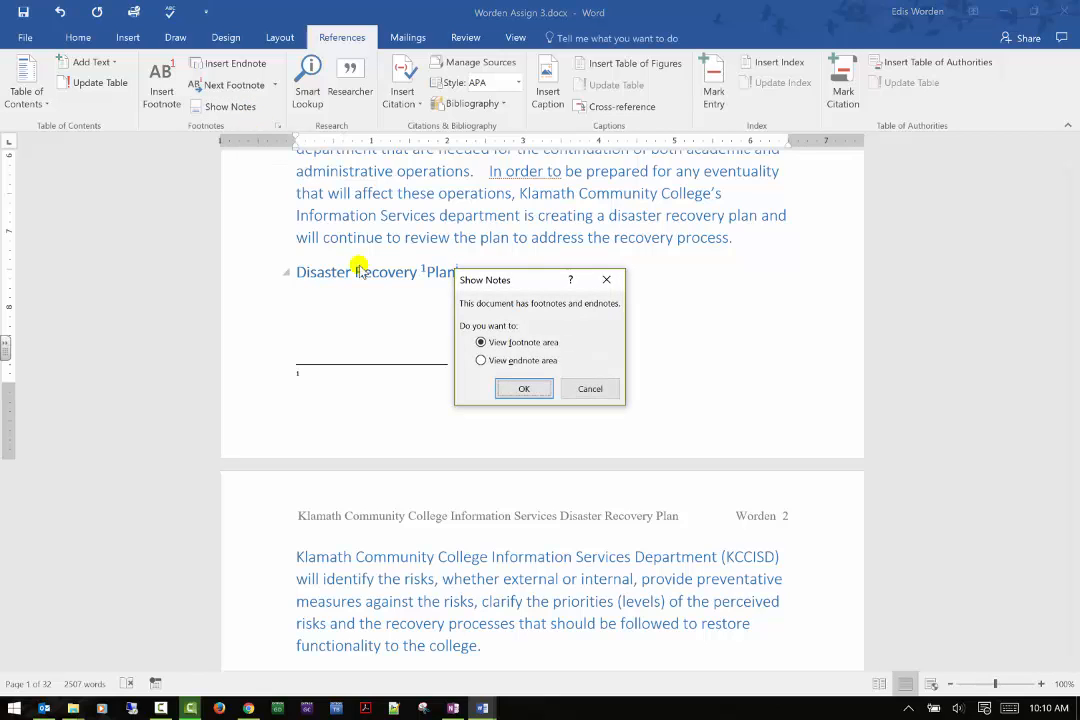
click(523, 387)
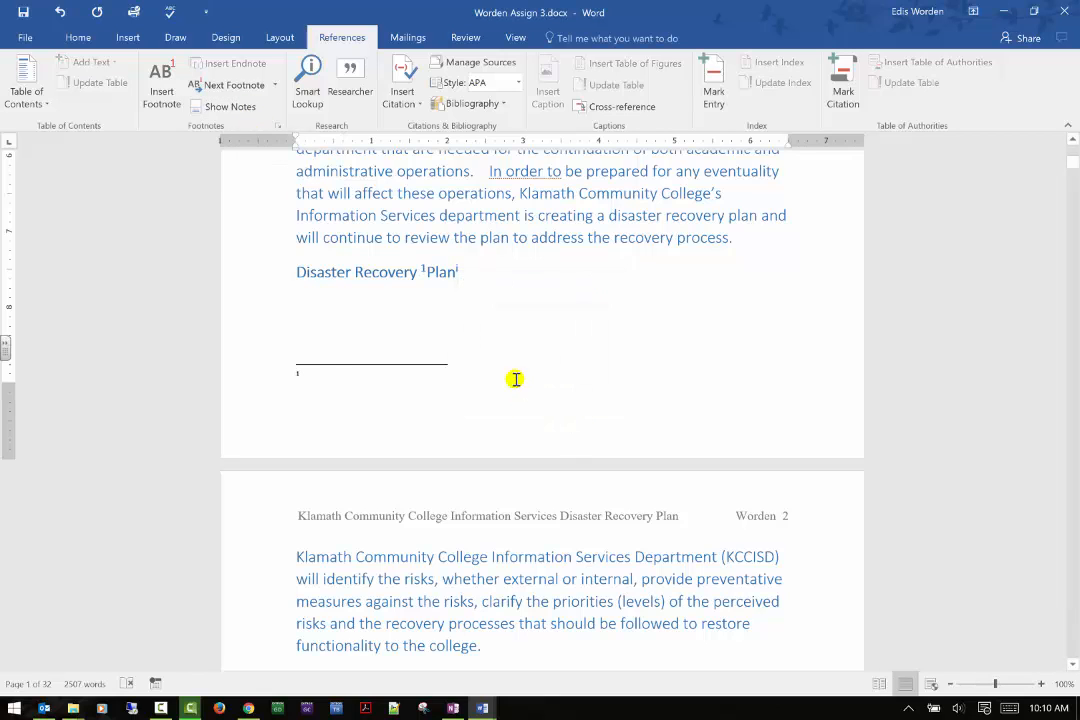
click(228, 107)
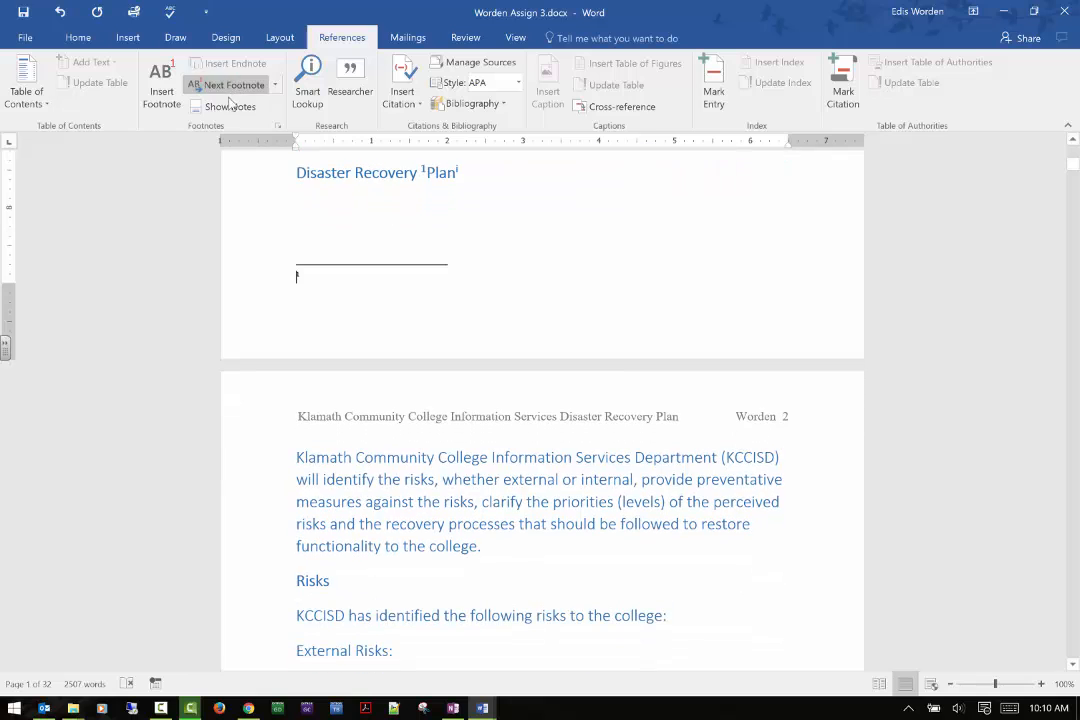
click(487, 359)
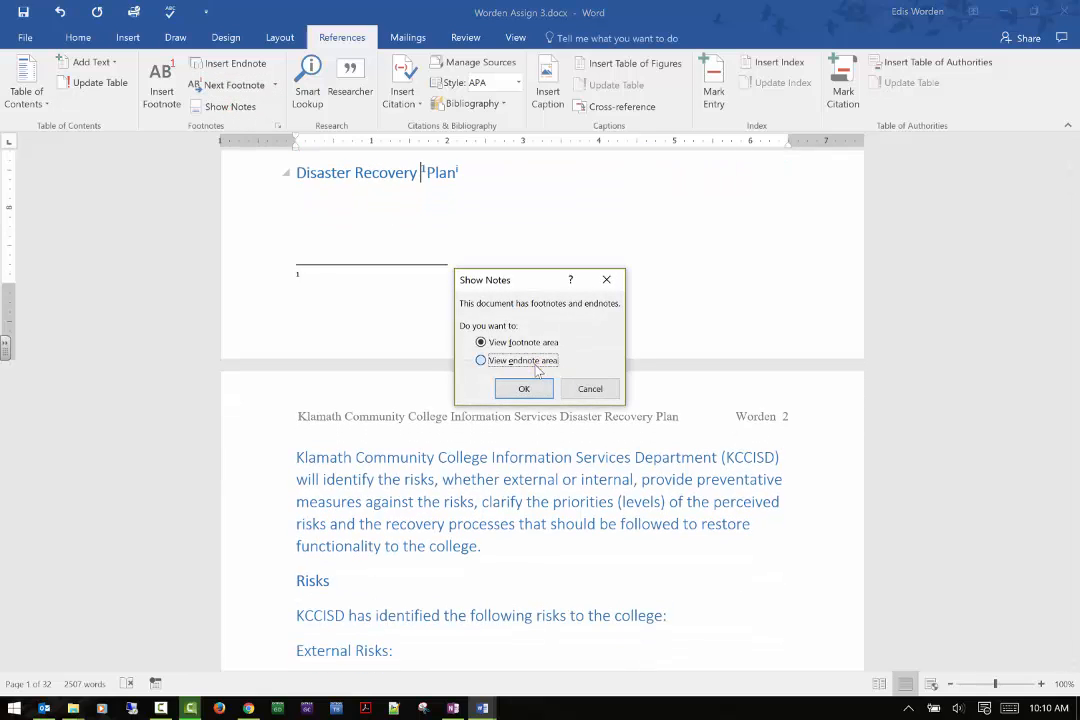
click(523, 388)
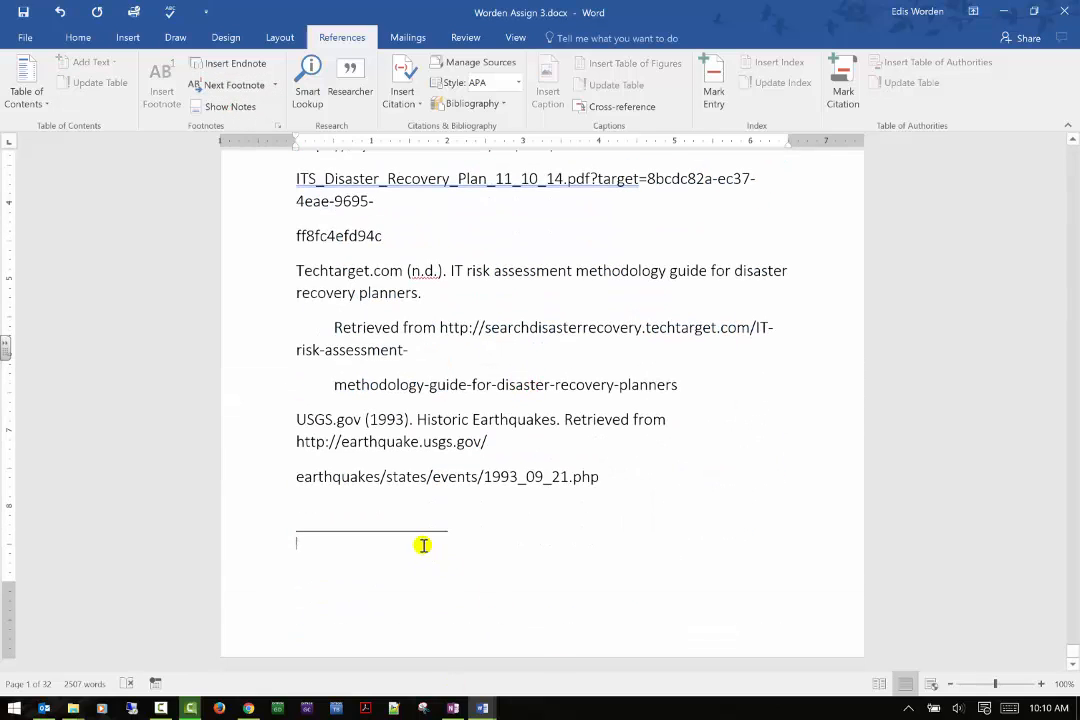
Accept the Smart Lookup privacy notice, look up "Computer Science" from the first reference on page 32, and review the results
click(311, 98)
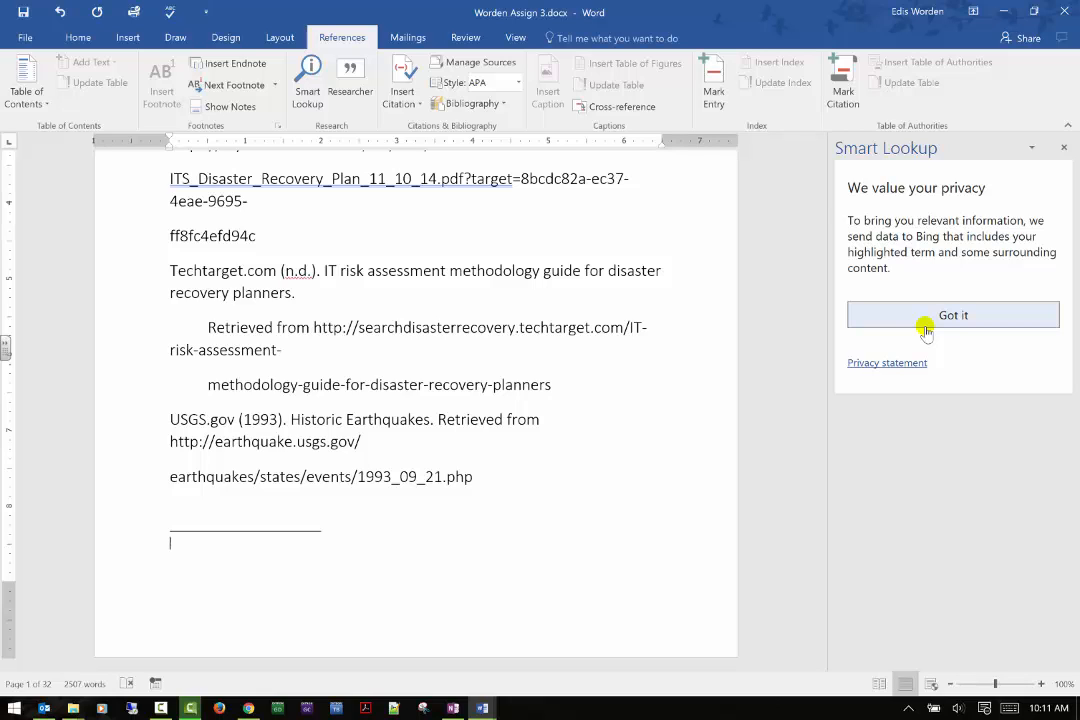
click(966, 314)
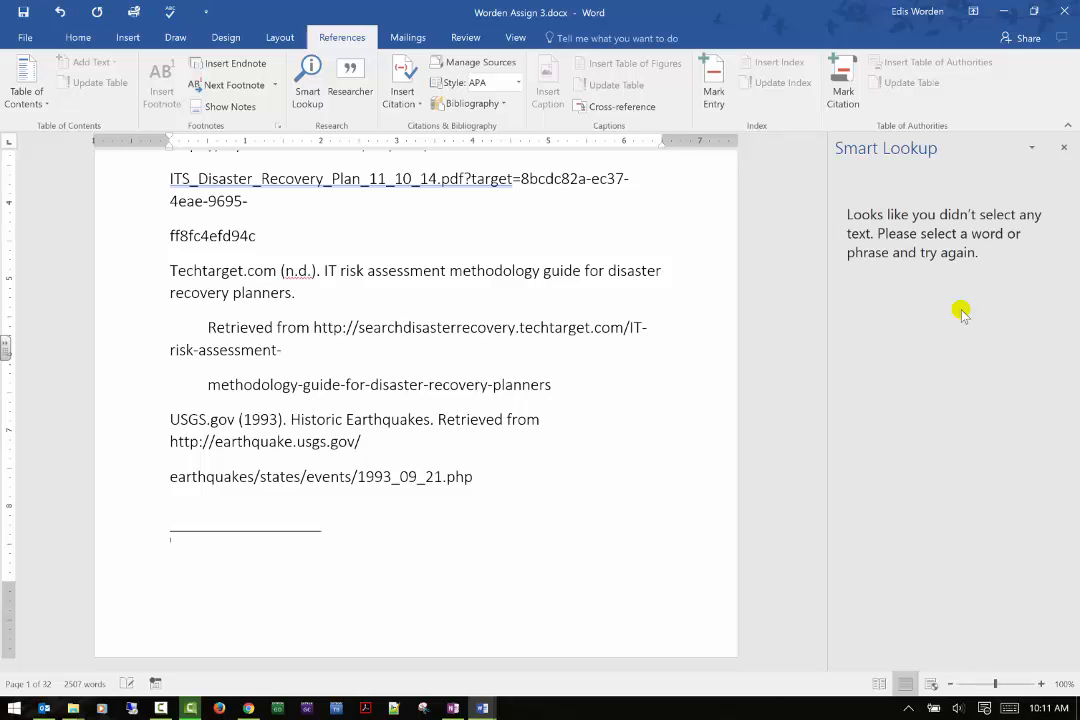
scroll(330, 267, up, 2)
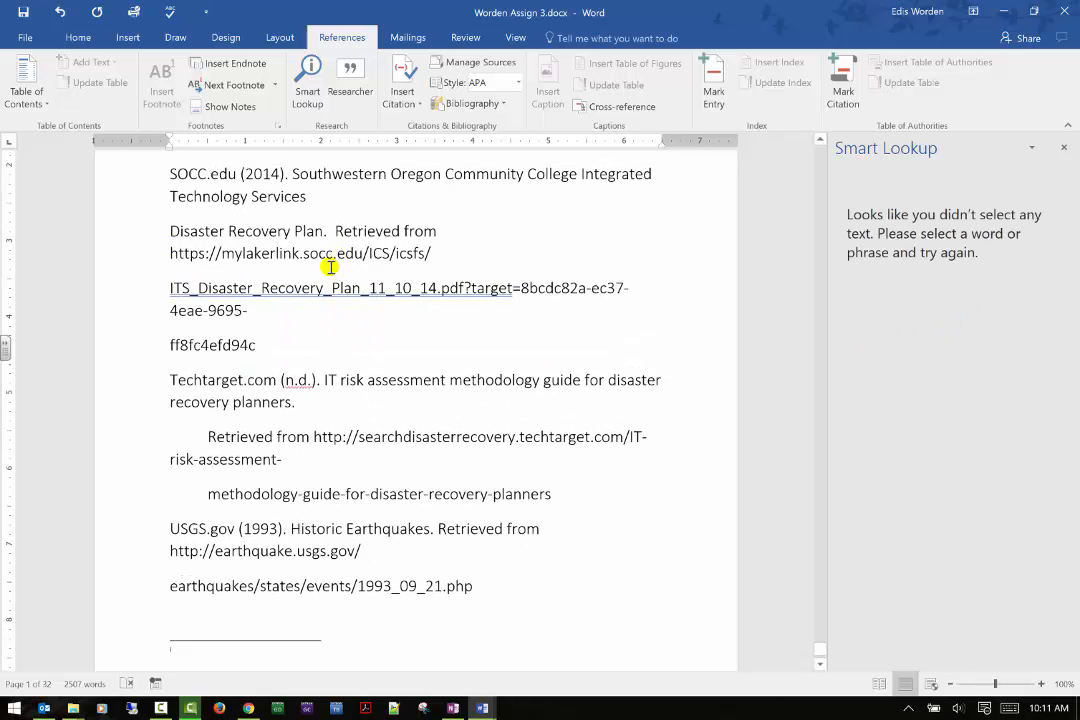
scroll(330, 267, up, 5)
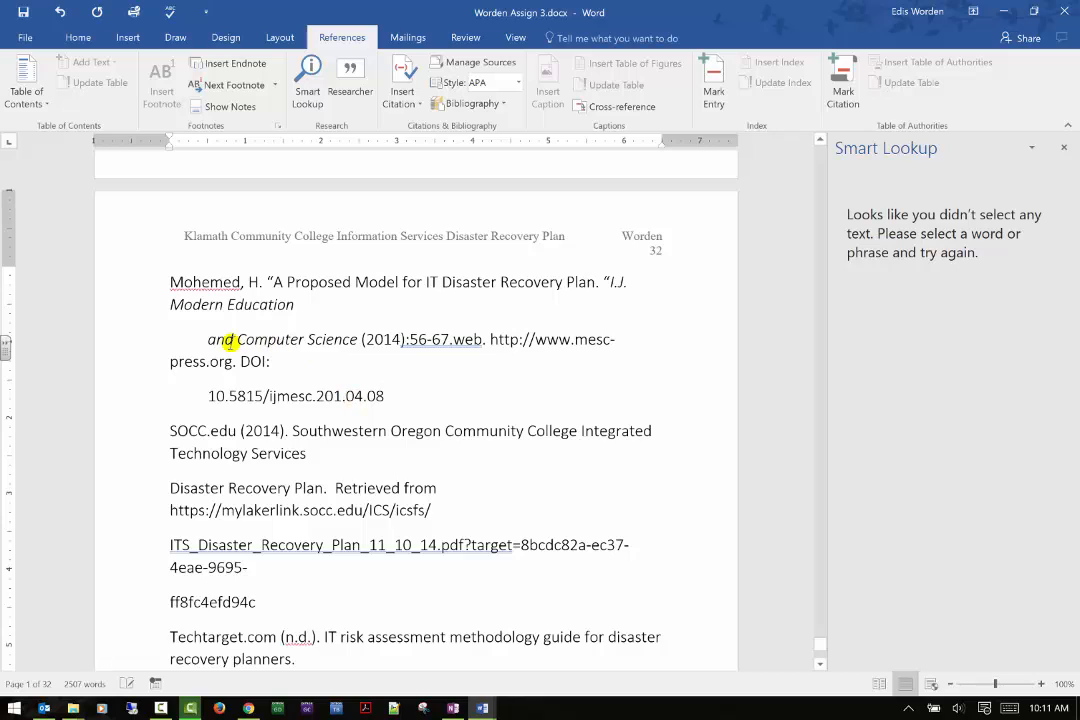
drag(238, 340, 364, 343)
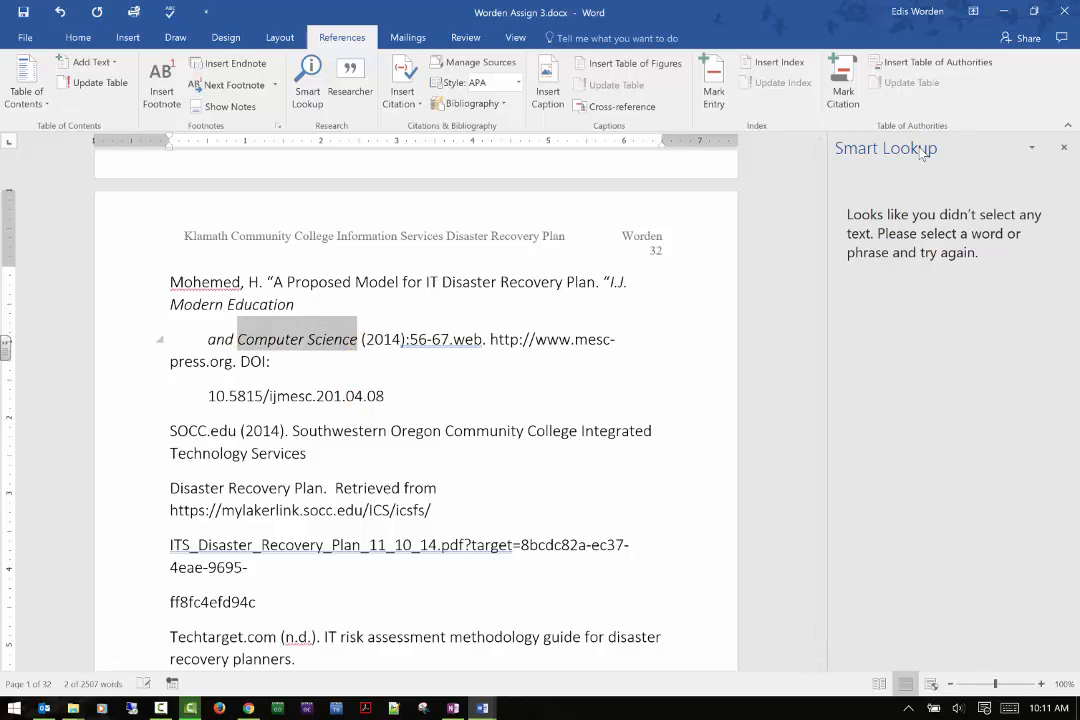
click(307, 88)
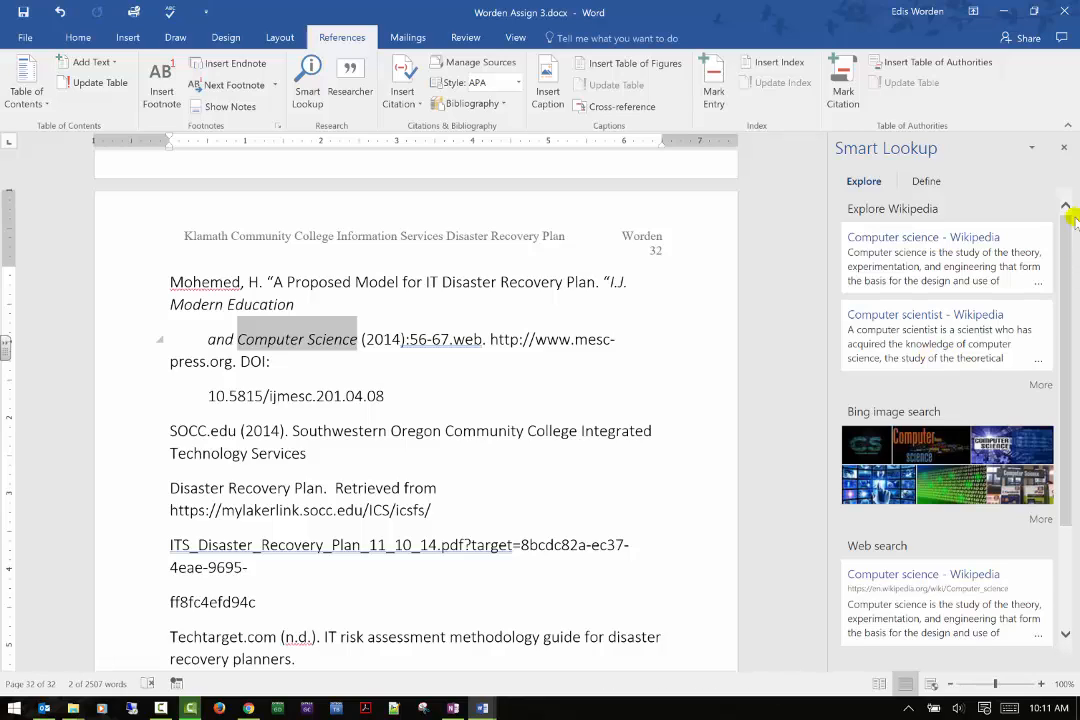
scroll(1020, 298, down, 3)
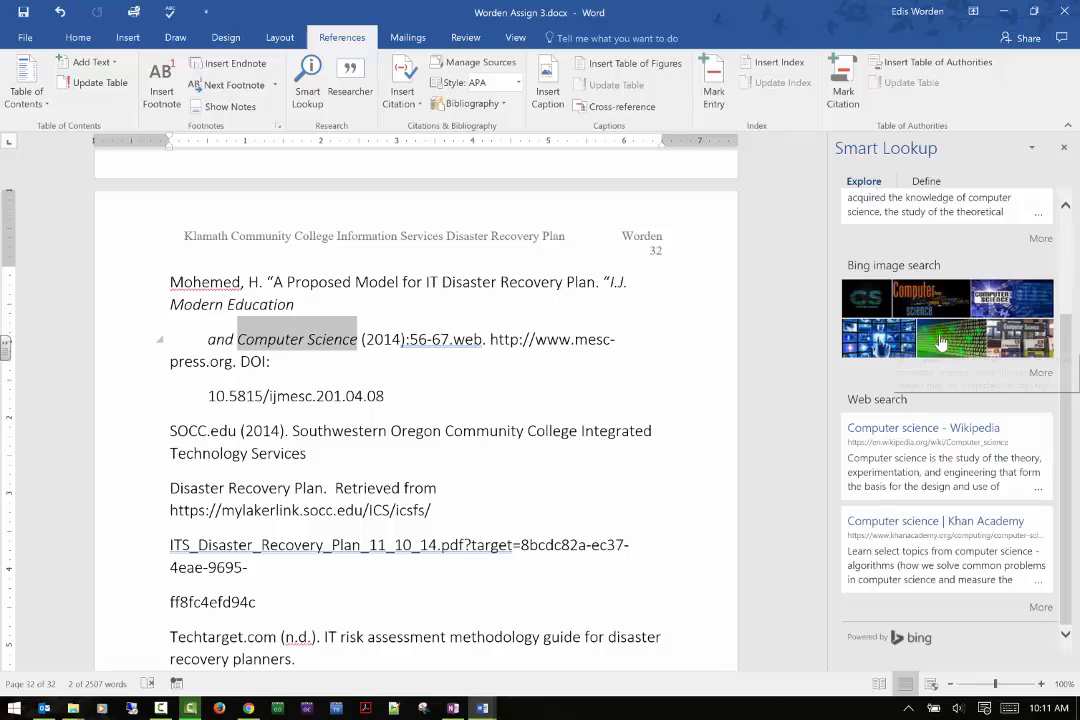
Open Researcher in place of Smart Lookup and search it for Marie Curie
click(351, 70)
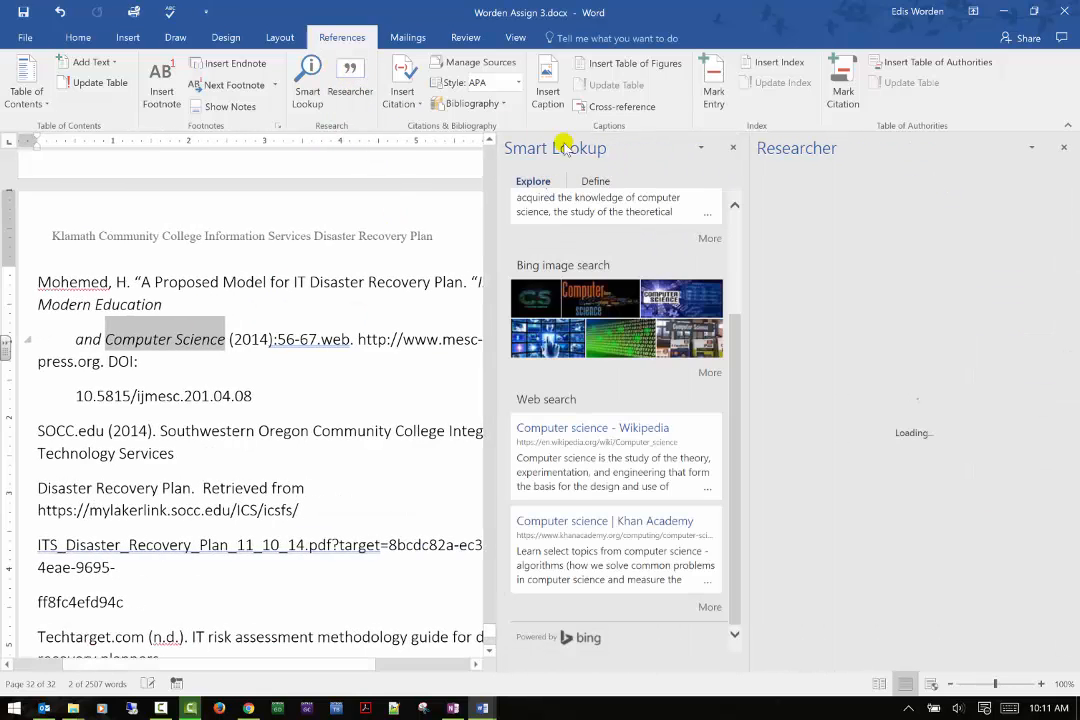
click(734, 150)
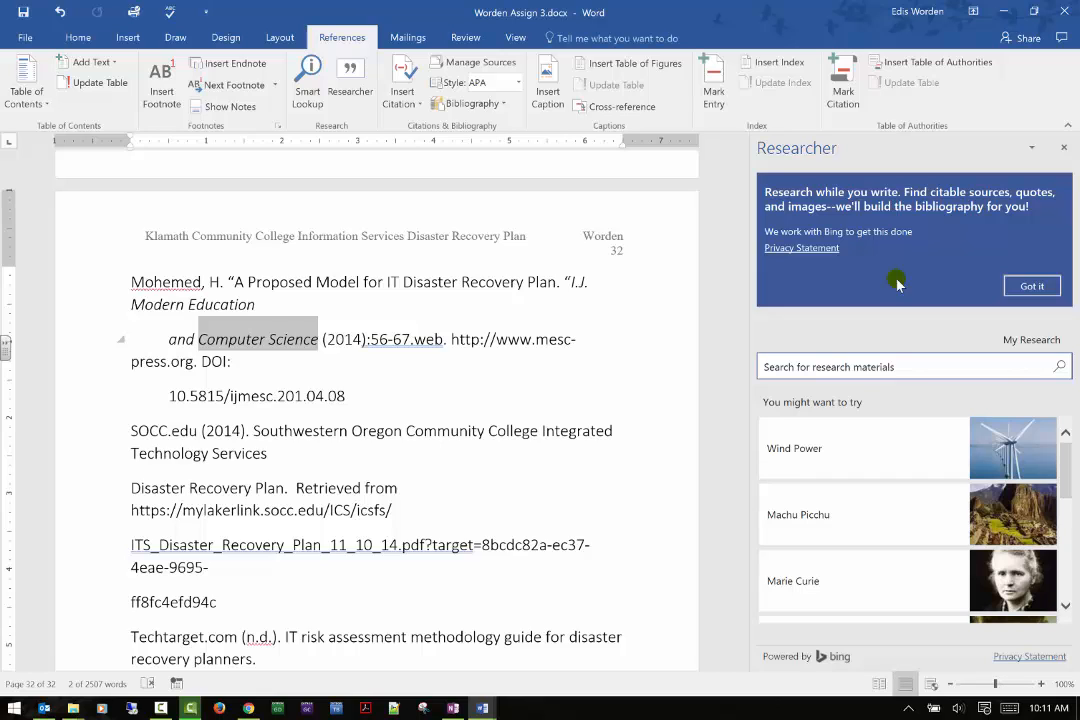
click(875, 366)
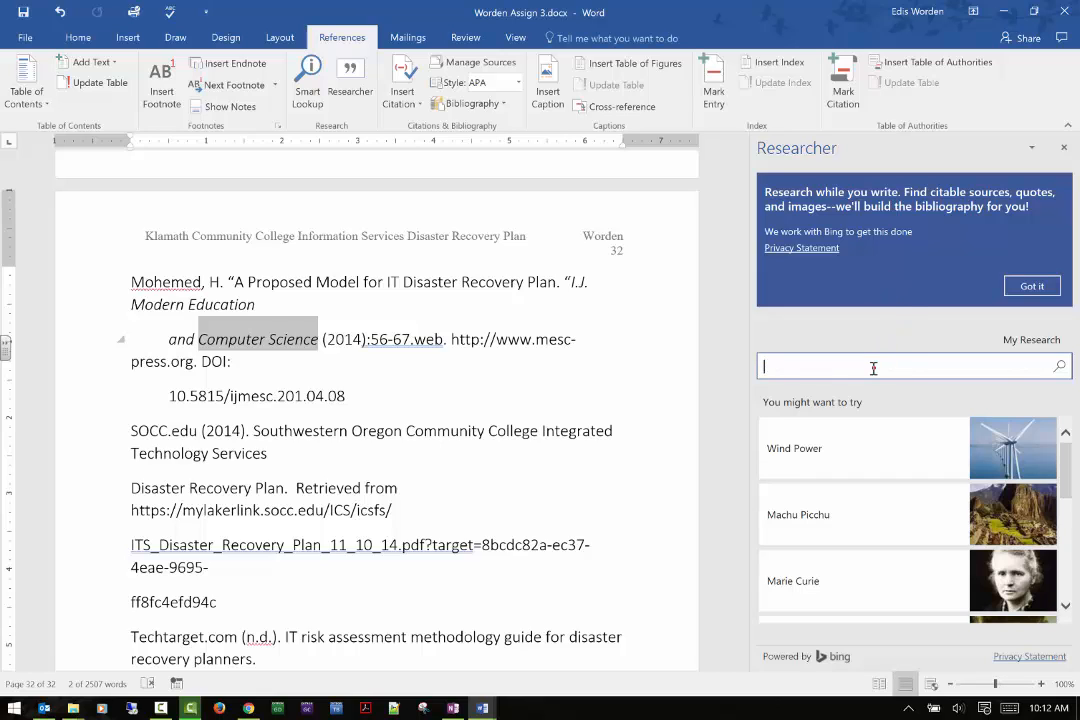
text(Marie Curie)
key(Return)
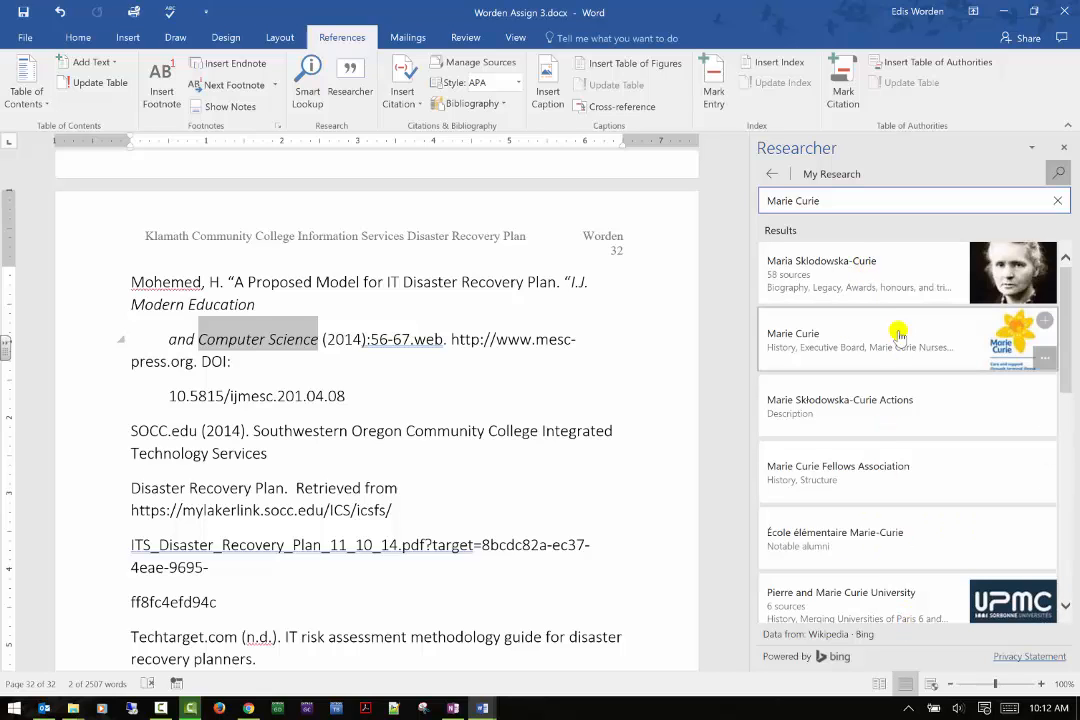
Open the Curie topic among the Researcher results, examine its overview, related topics and images, and close Researcher
scroll(930, 430, down, 5)
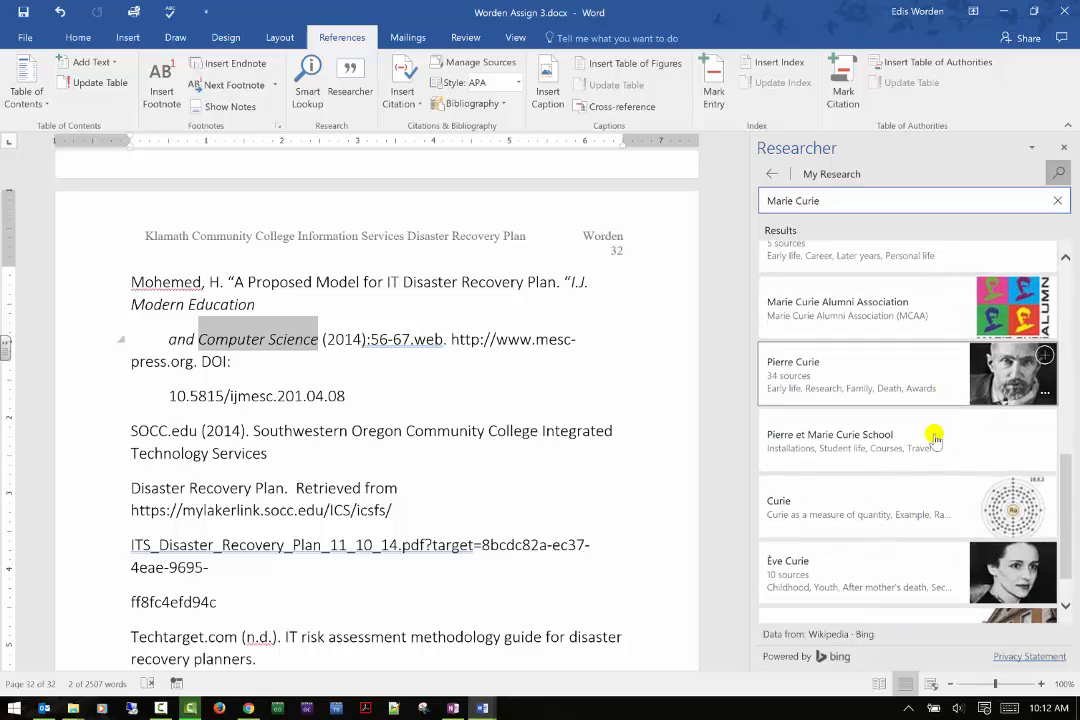
scroll(933, 438, down, 1)
click(929, 444)
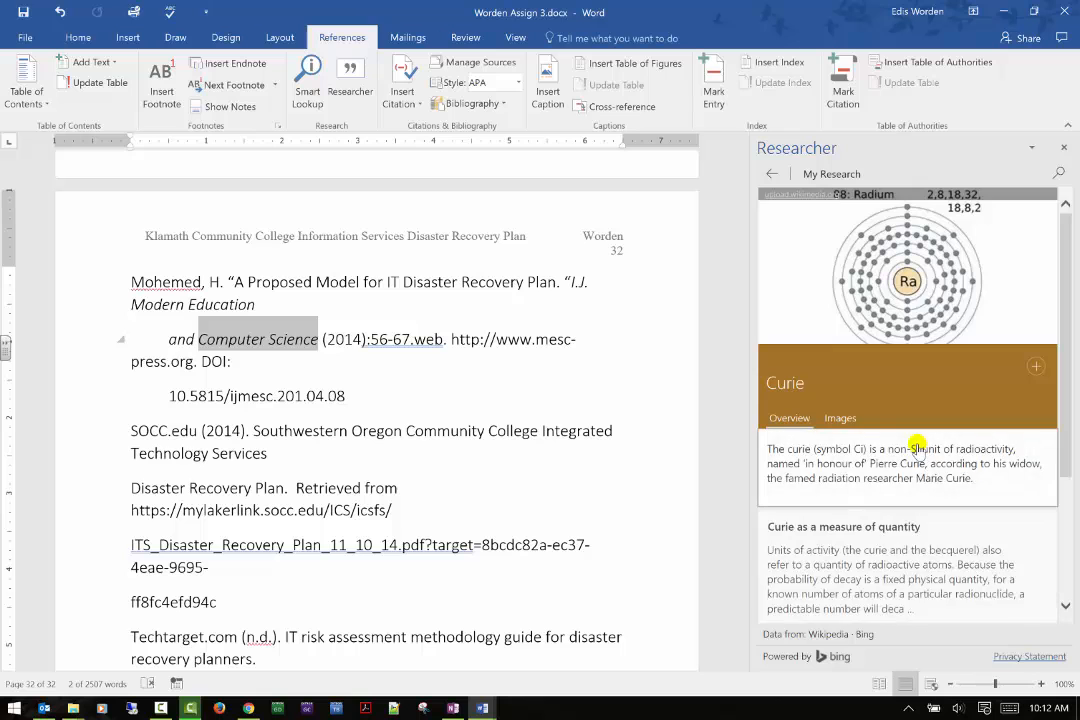
scroll(918, 445, down, 3)
scroll(930, 425, down, 5)
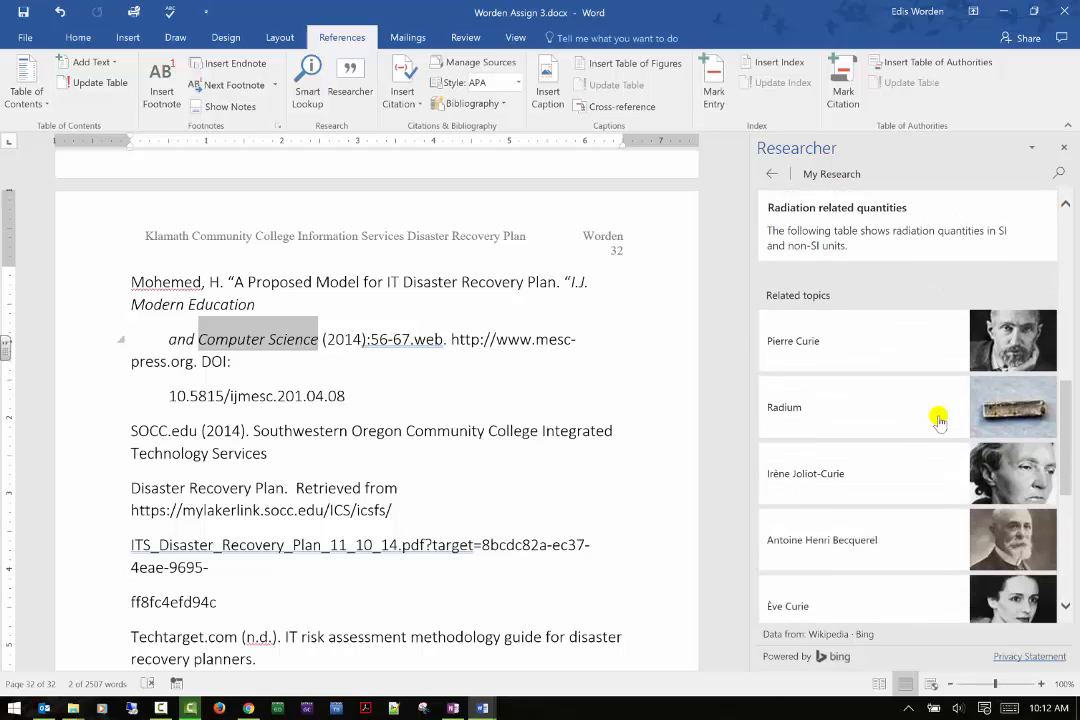
scroll(935, 416, up, 3)
scroll(938, 418, up, 5)
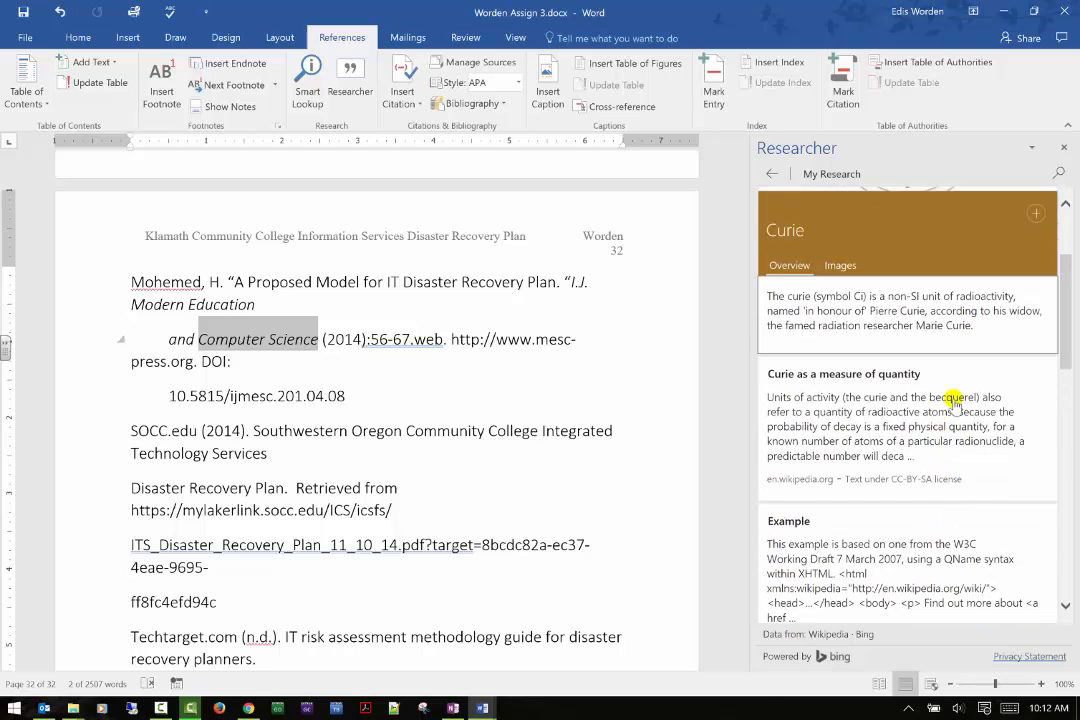
scroll(911, 424, down, 4)
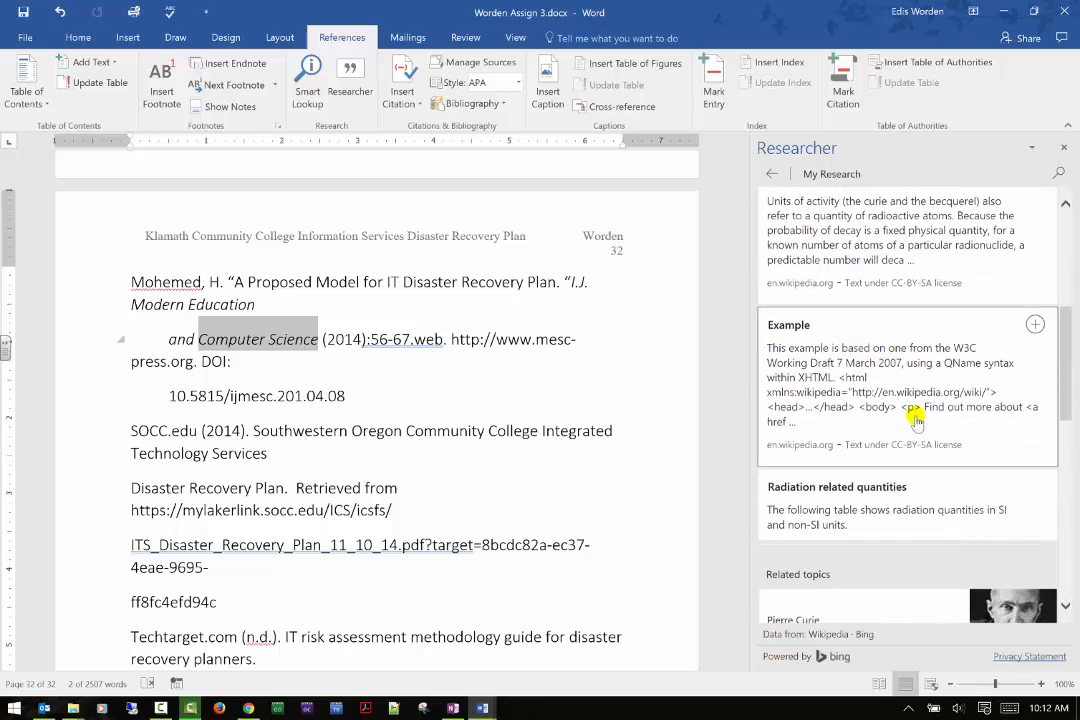
scroll(915, 420, up, 5)
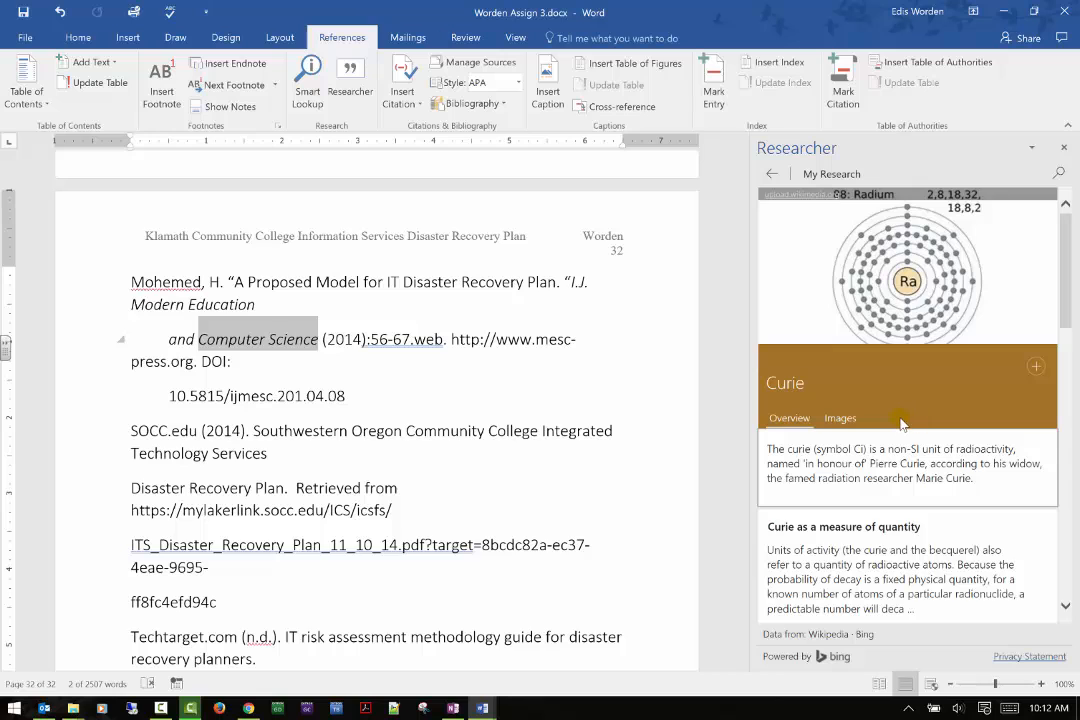
scroll(984, 345, down, 3)
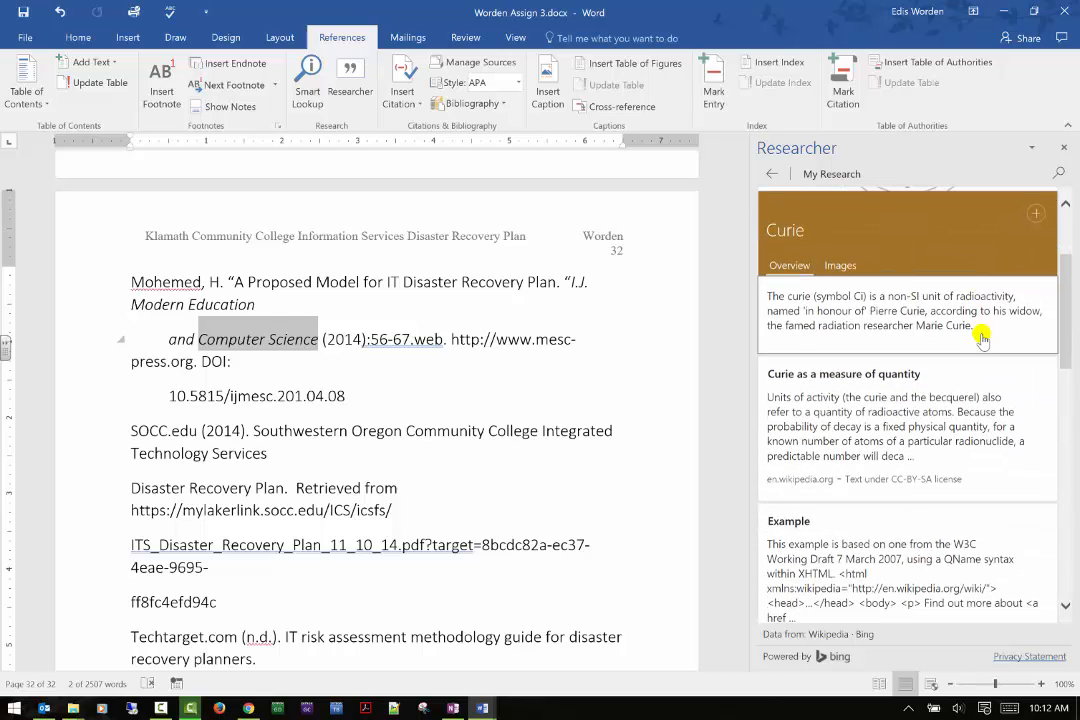
click(840, 265)
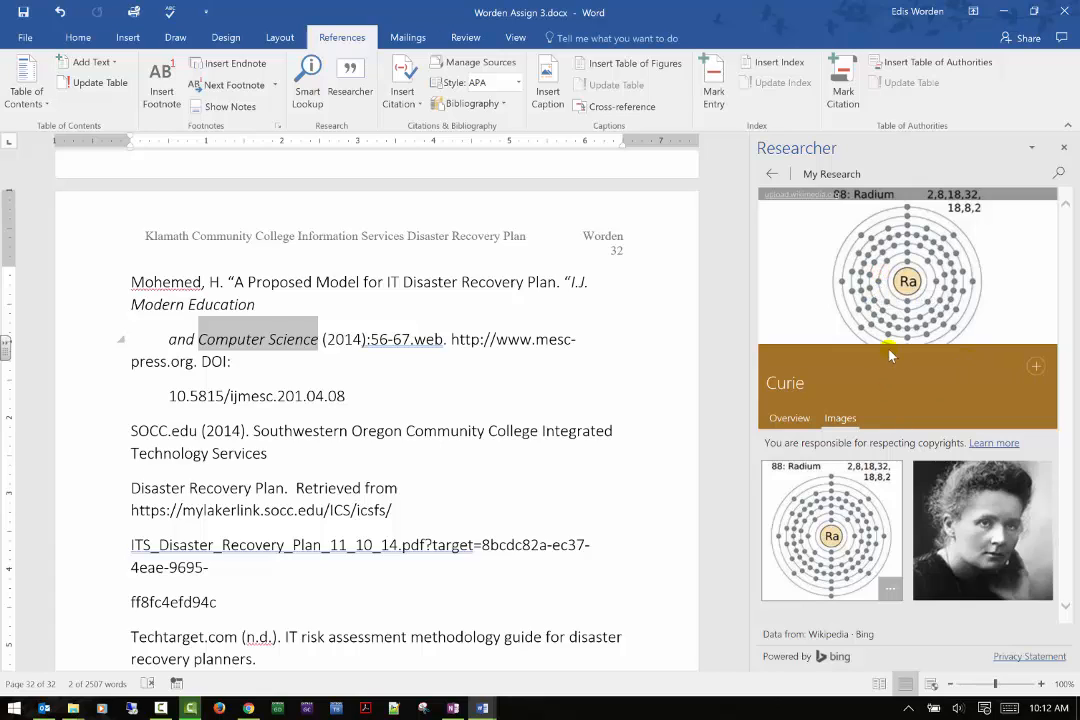
click(1065, 149)
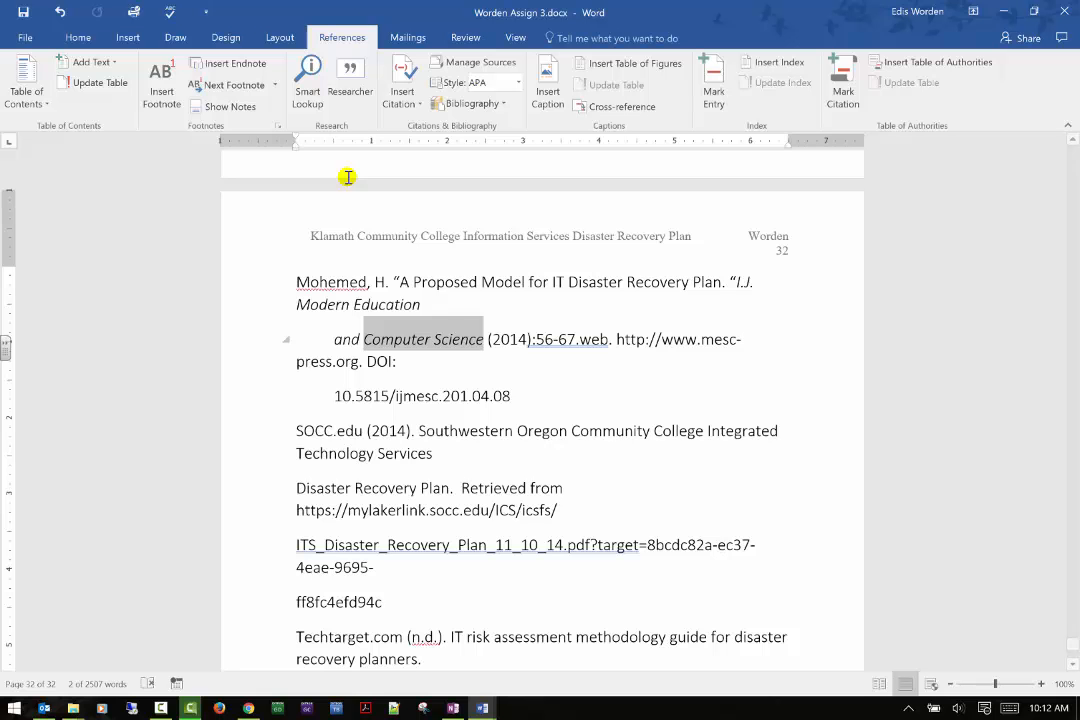
Insert a citation to "A community college continues to dig out, painfully from Katrina" (2010) inside "Community" in page 30's last paragraph
scroll(388, 266, up, 5)
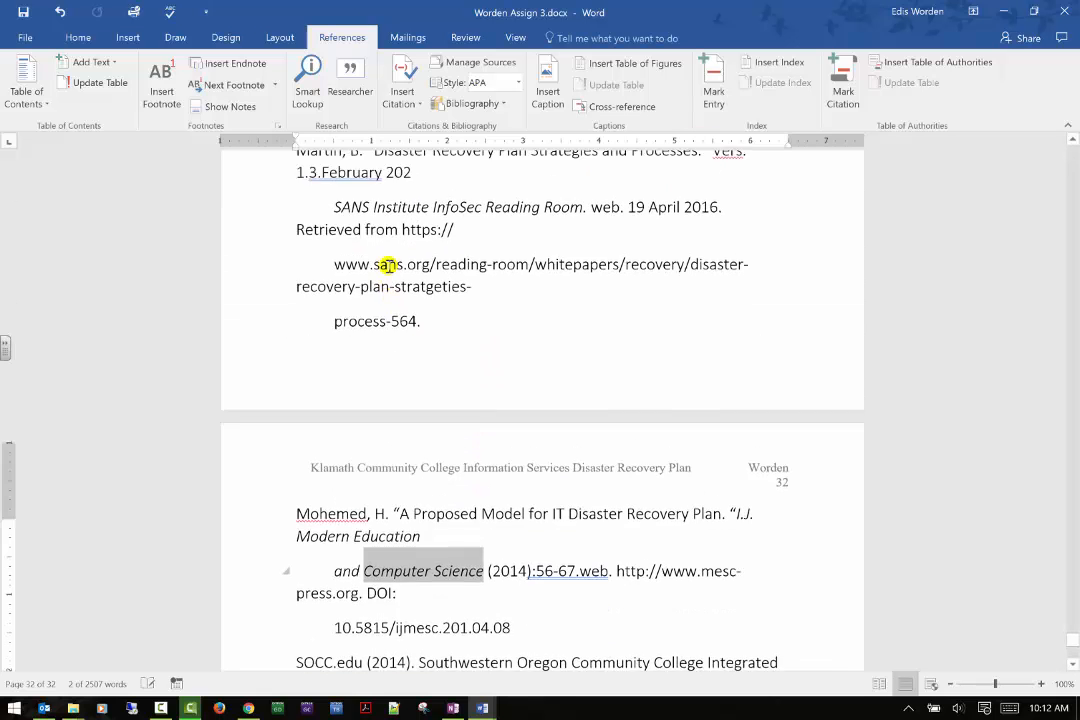
scroll(388, 266, up, 6)
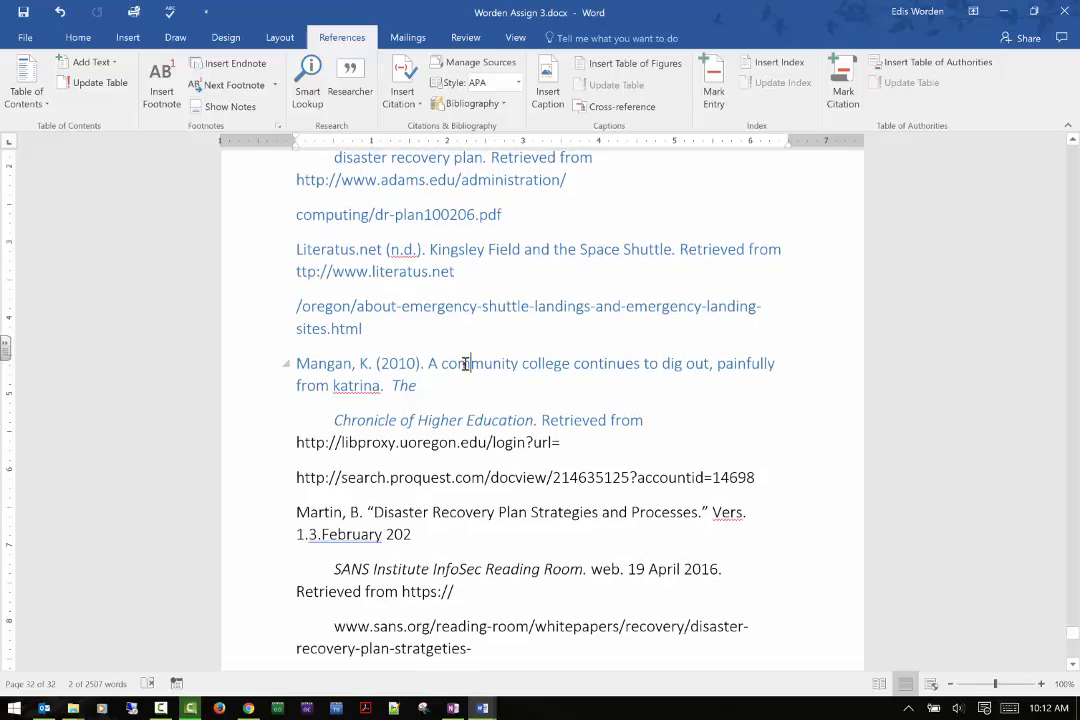
scroll(465, 363, up, 8)
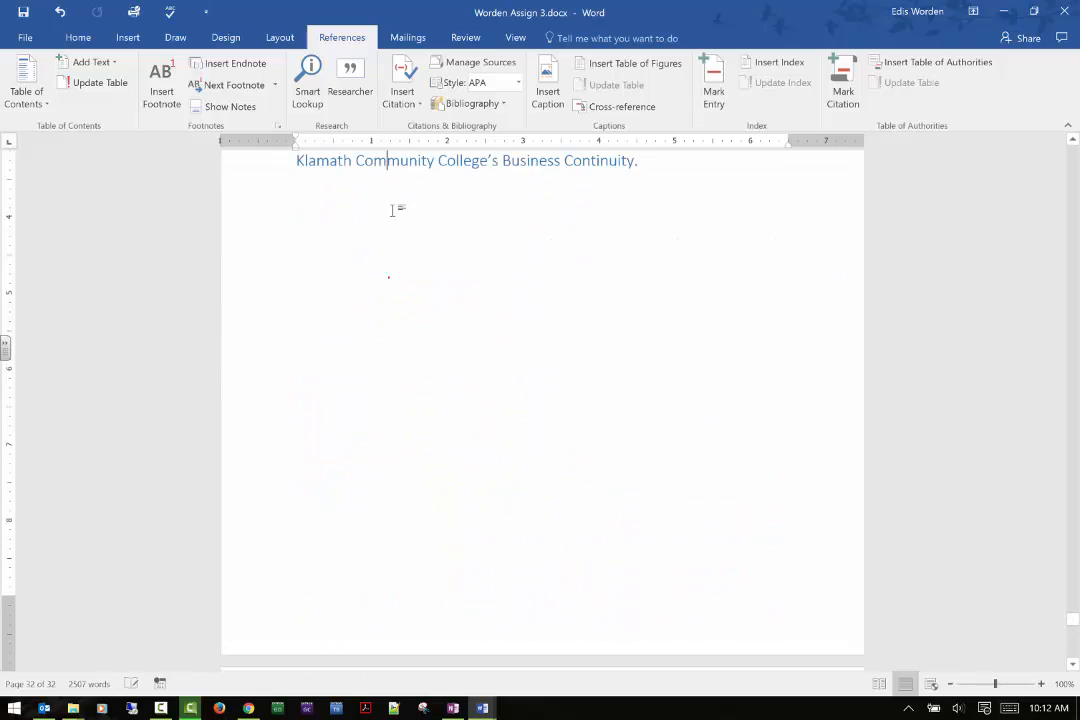
click(417, 105)
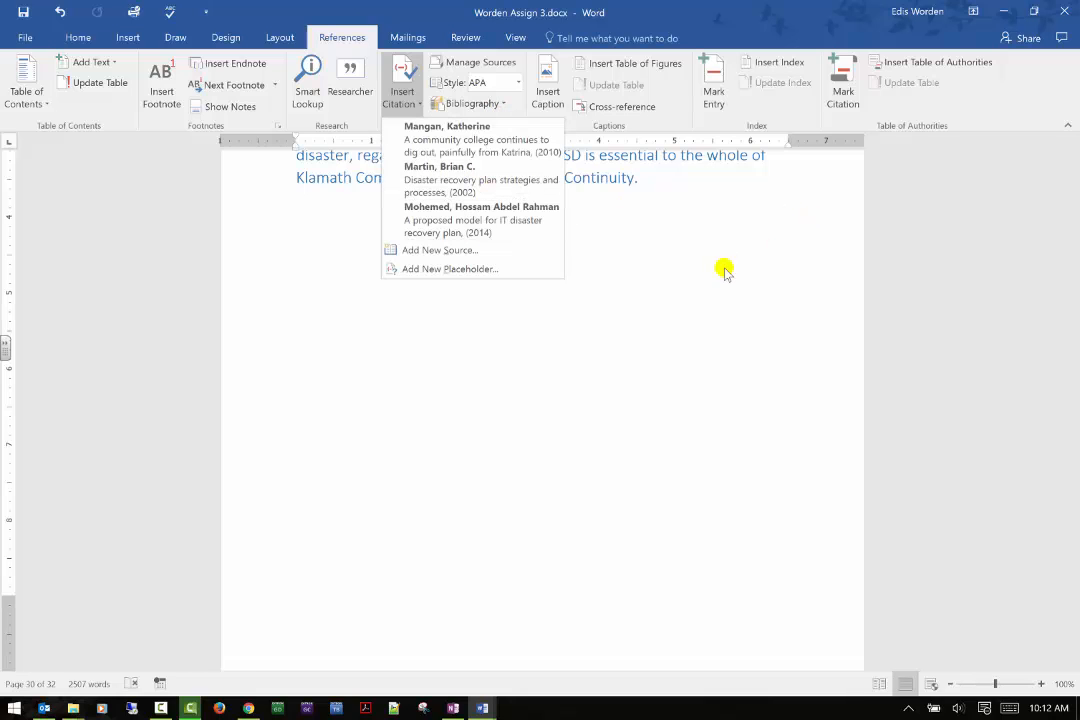
scroll(723, 268, down, 10)
scroll(716, 280, down, 5)
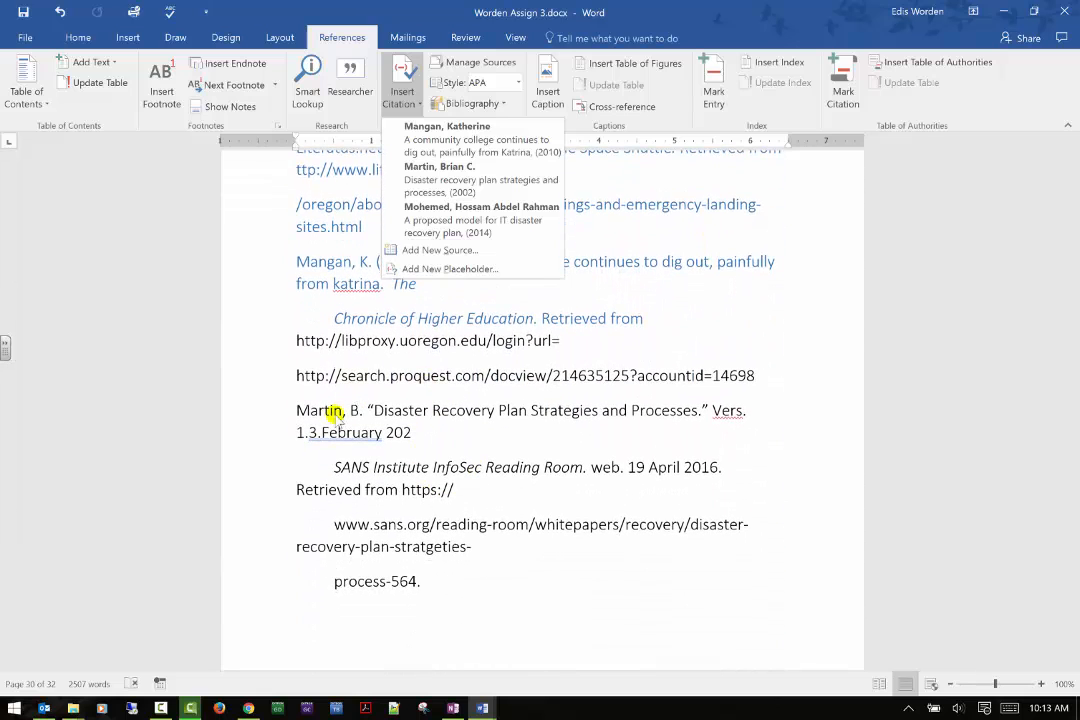
scroll(315, 344, up, 1)
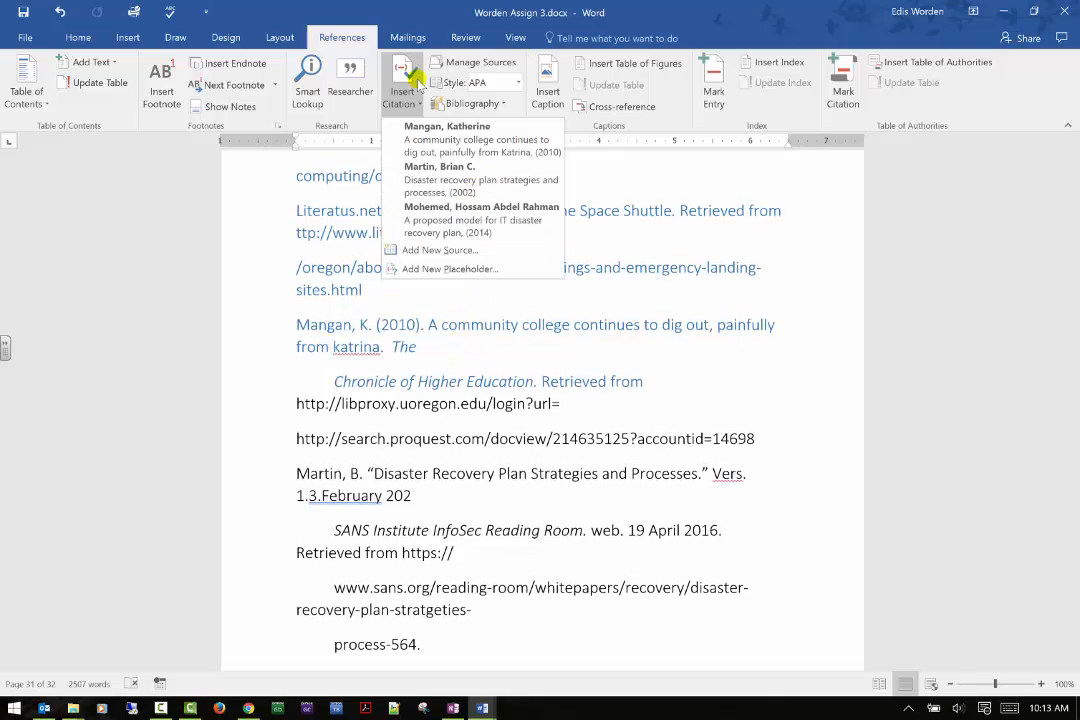
scroll(398, 321, up, 1)
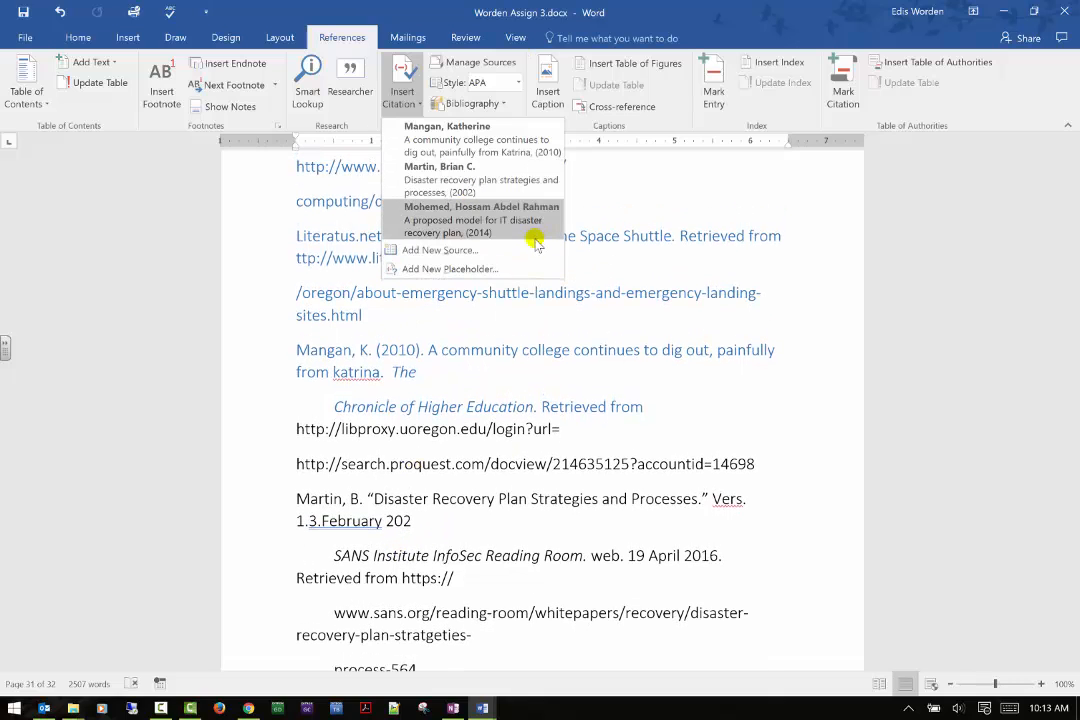
click(476, 139)
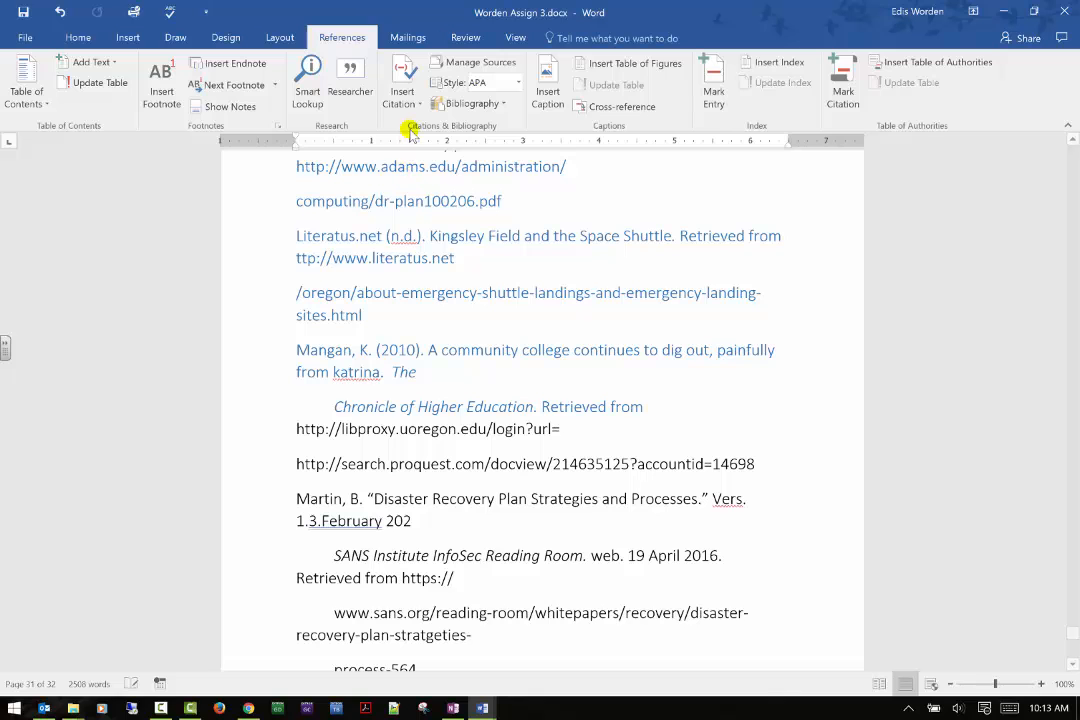
Examine the new in-text citation on page 30 and compare it with the matching entry in the references list
scroll(480, 278, up, 10)
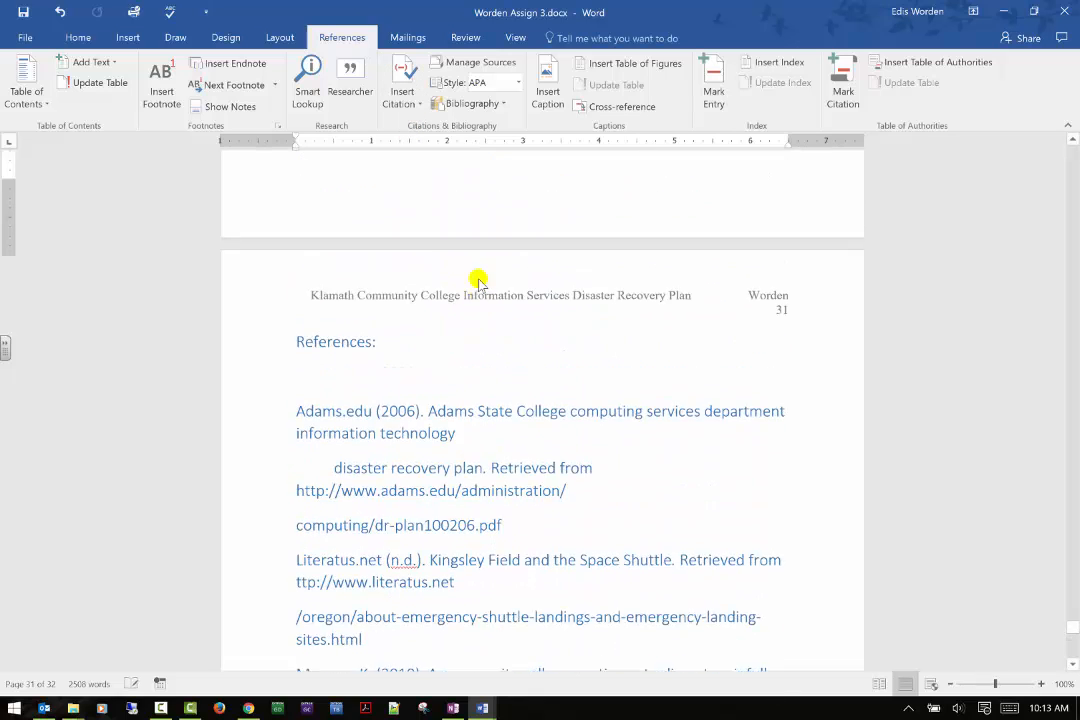
scroll(480, 275, up, 4)
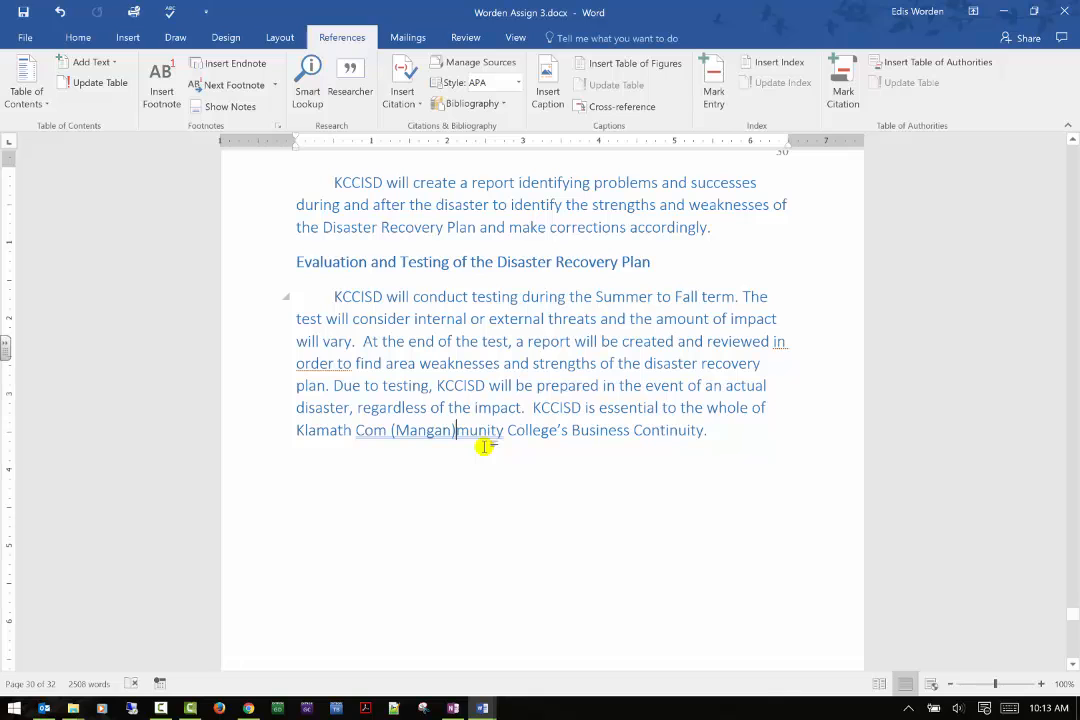
scroll(484, 447, down, 10)
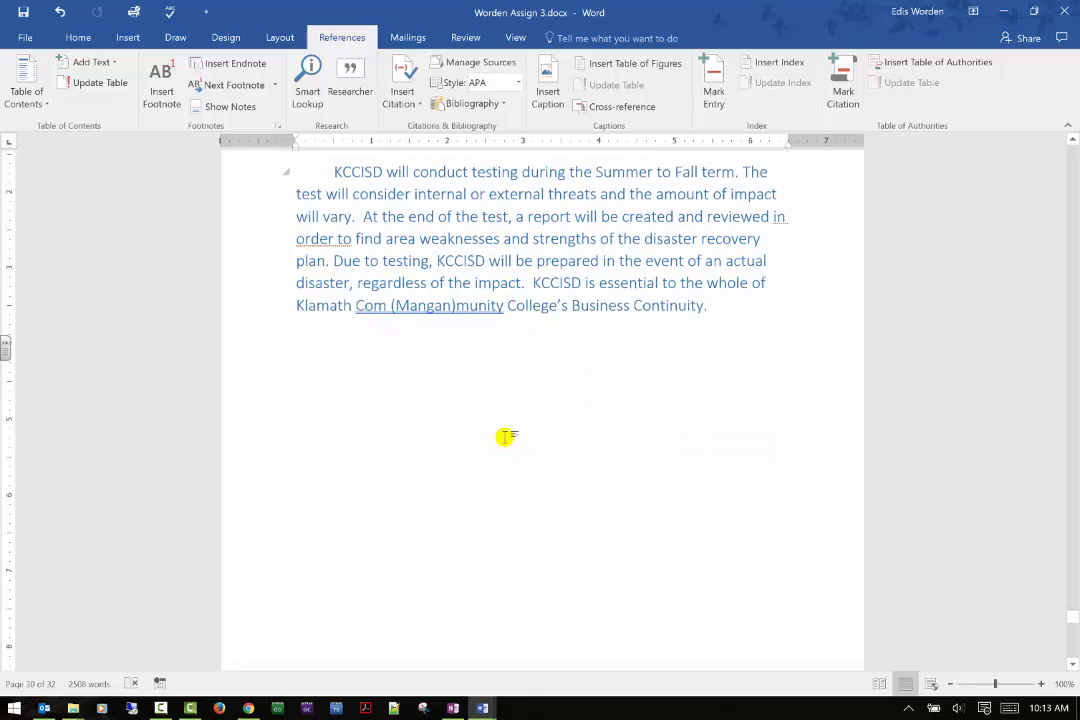
scroll(508, 410, down, 3)
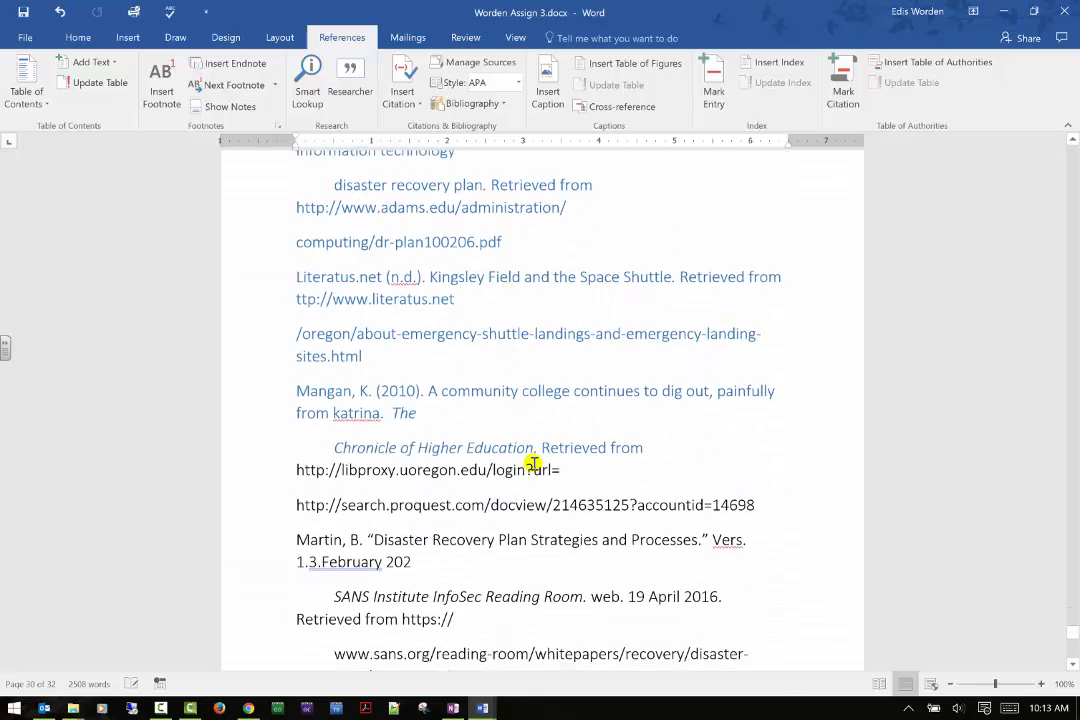
scroll(480, 413, up, 15)
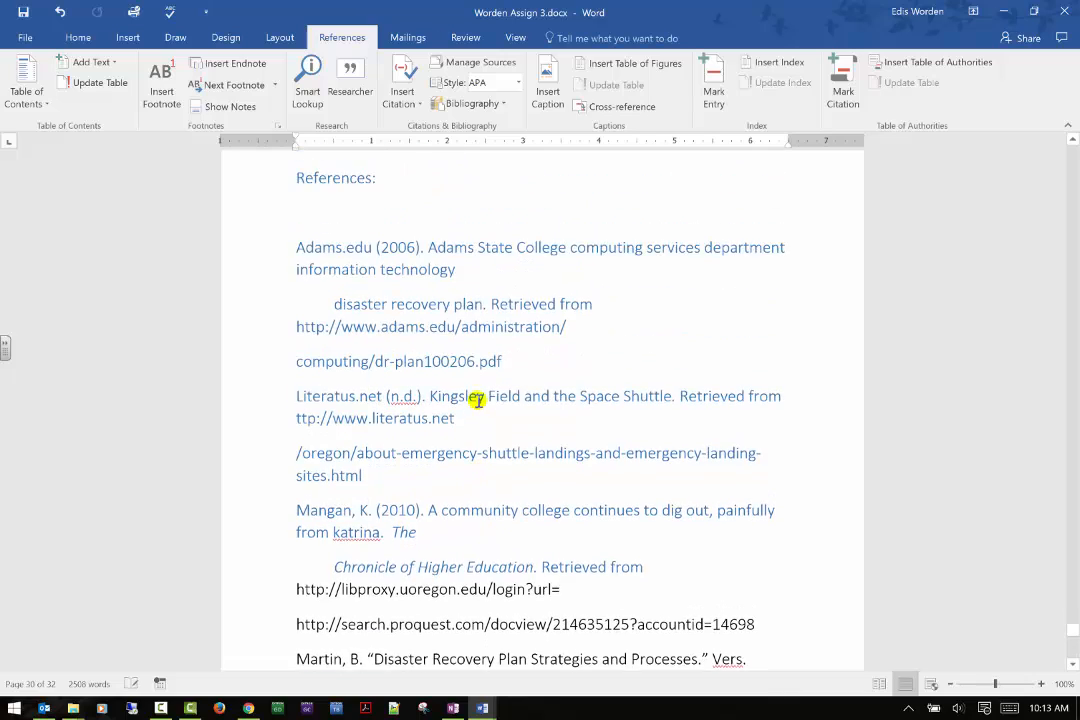
scroll(474, 400, up, 2)
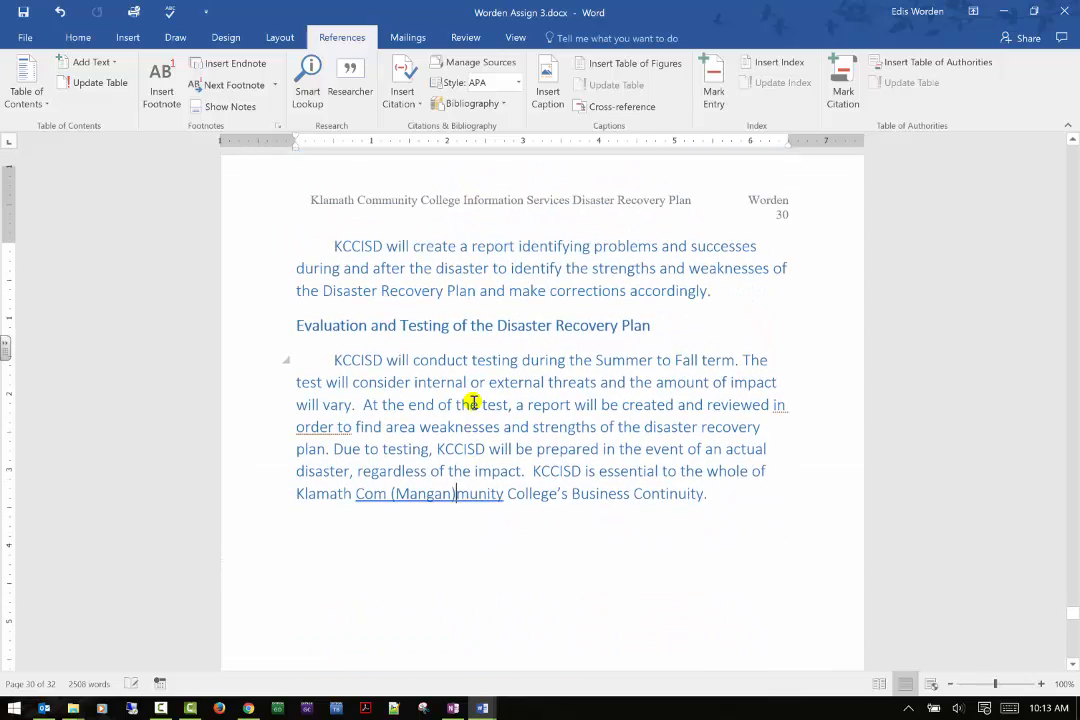
scroll(490, 400, down, 1)
scroll(489, 400, down, 1)
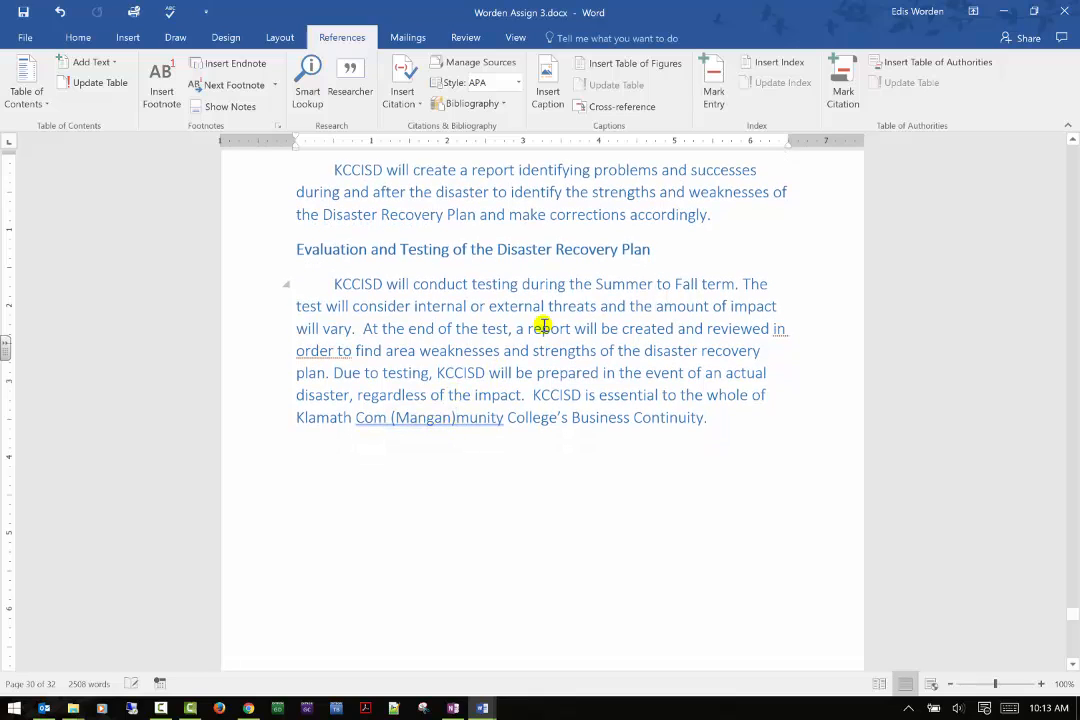
Open the form for adding a new citation source, view the available source types, and cancel the form
click(422, 104)
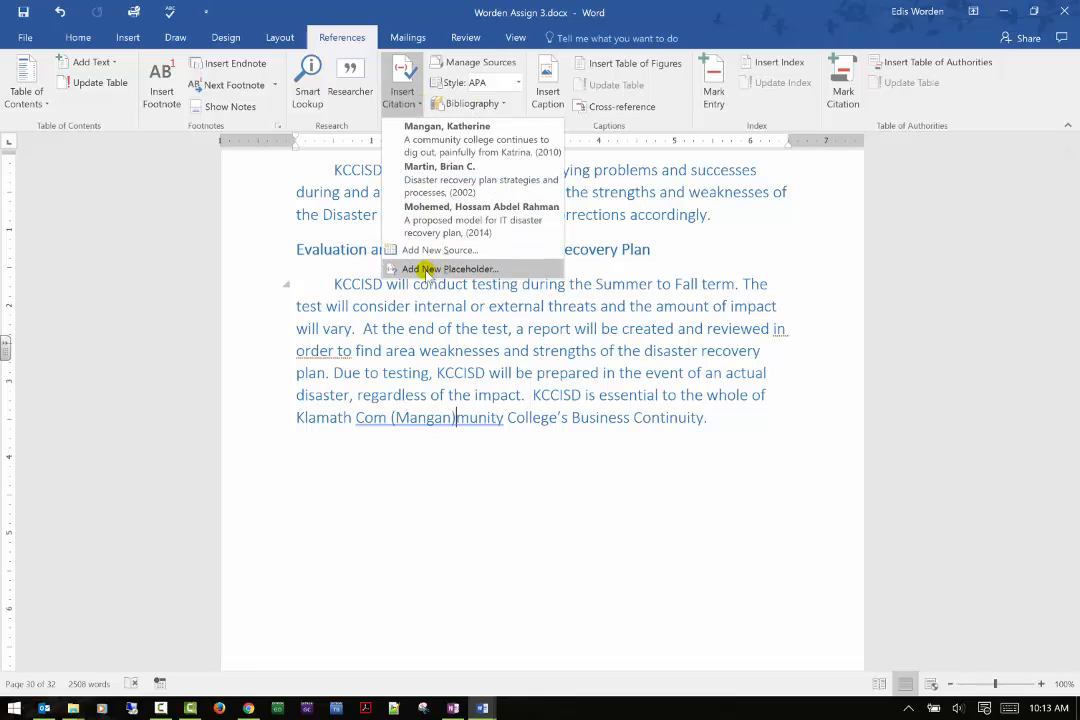
click(422, 250)
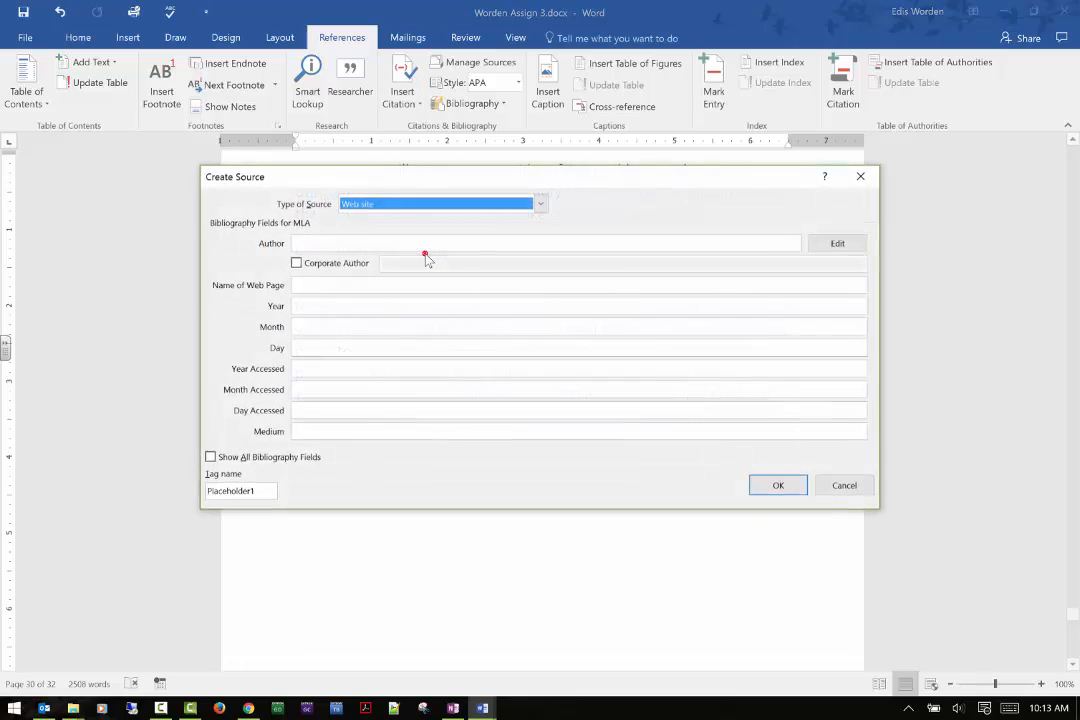
click(540, 205)
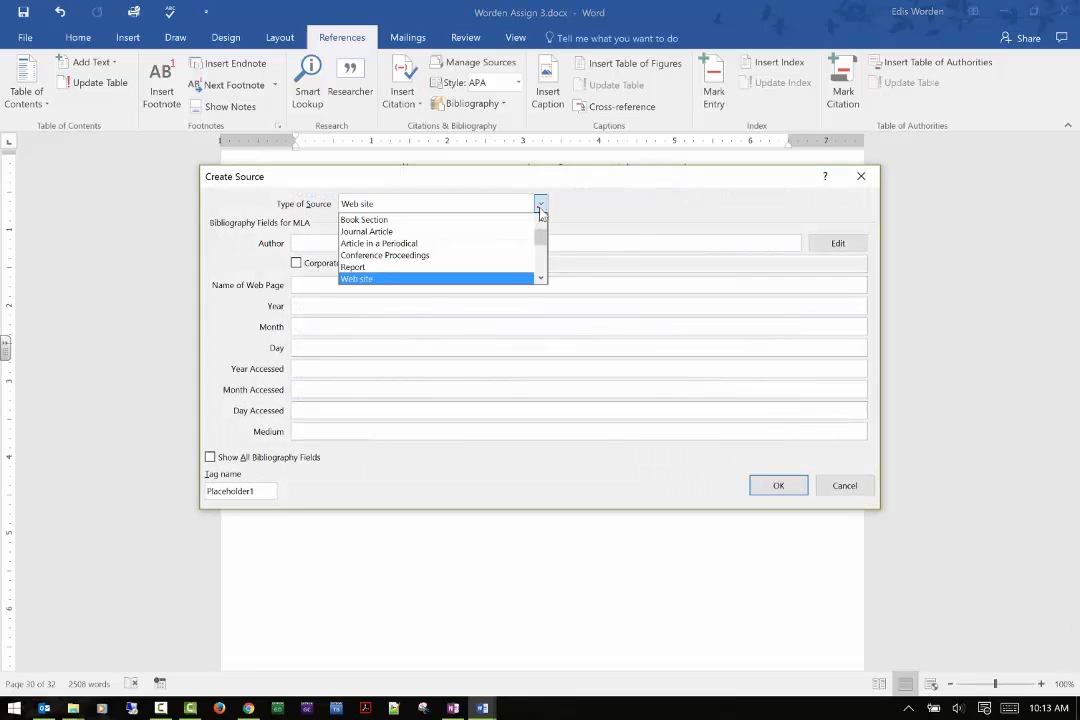
click(540, 205)
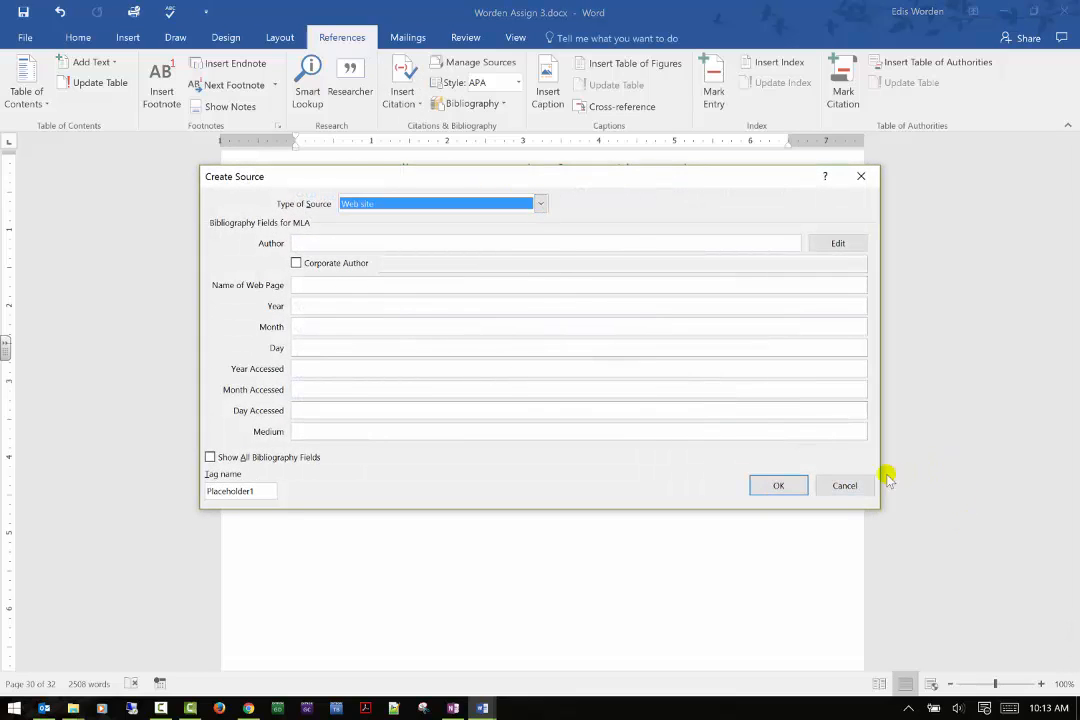
click(848, 484)
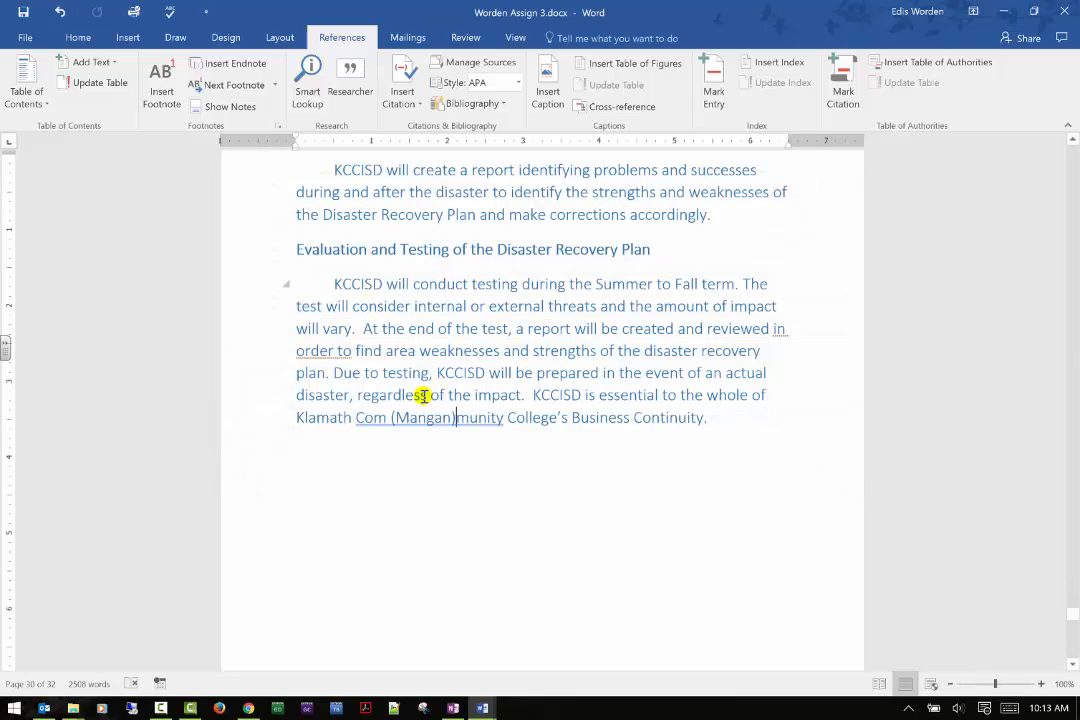
Open the Source Manager and copy "Four sign-offs you must get on every project" (2013) from the master list to the current list
click(495, 68)
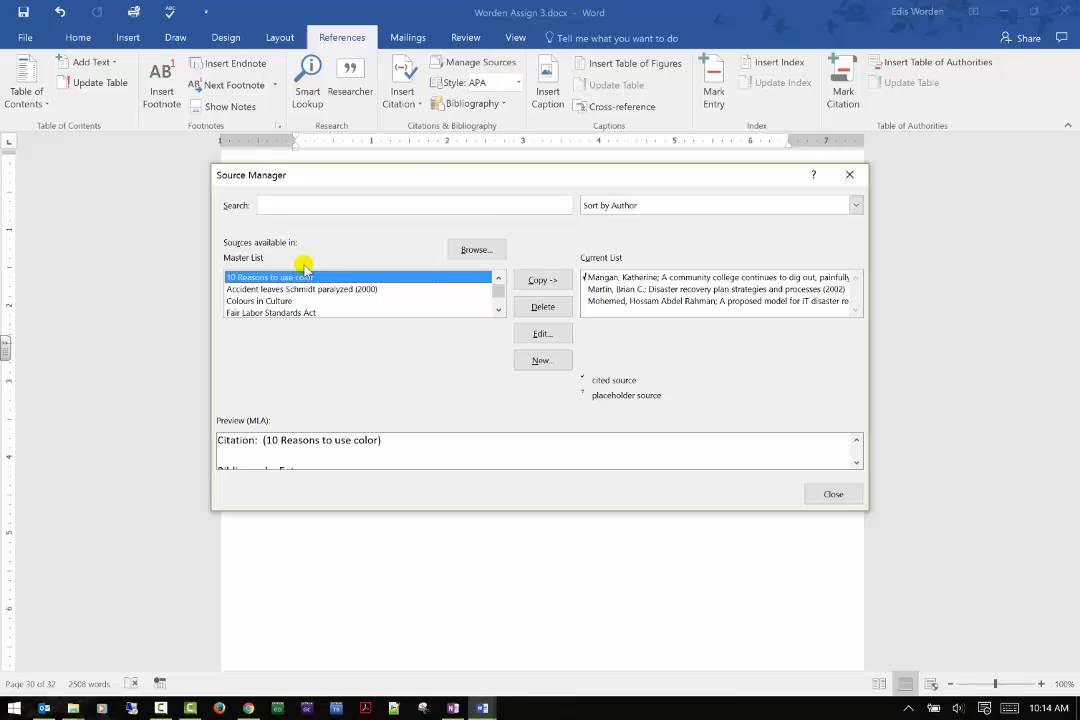
click(498, 311)
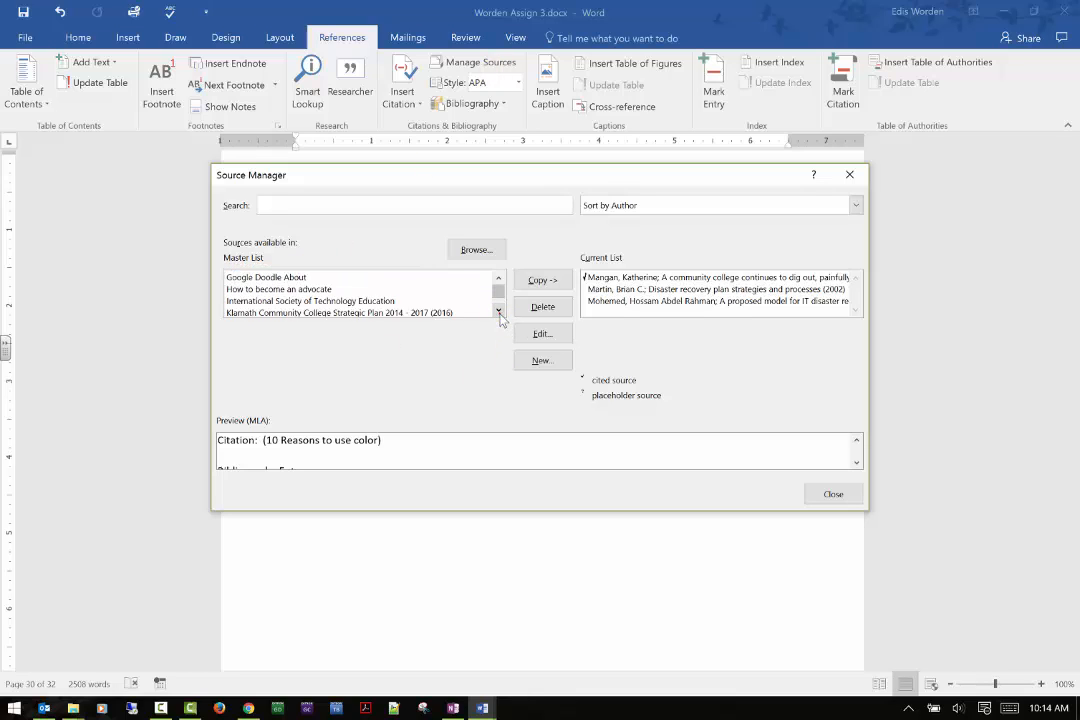
drag(498, 311, 498, 311)
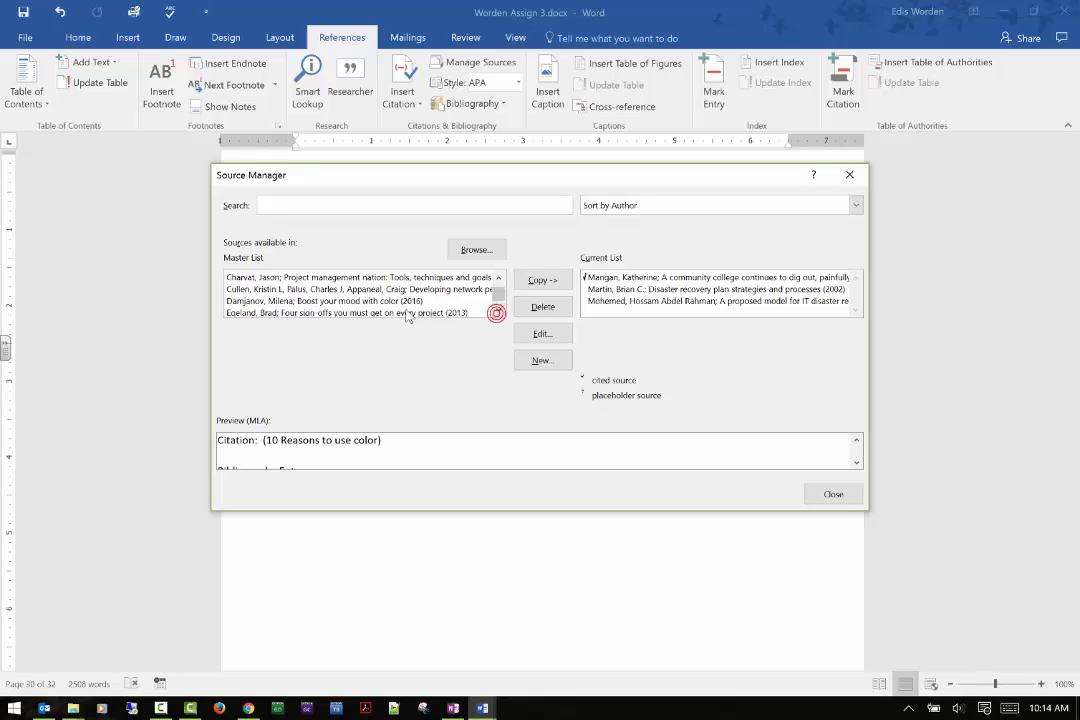
click(440, 313)
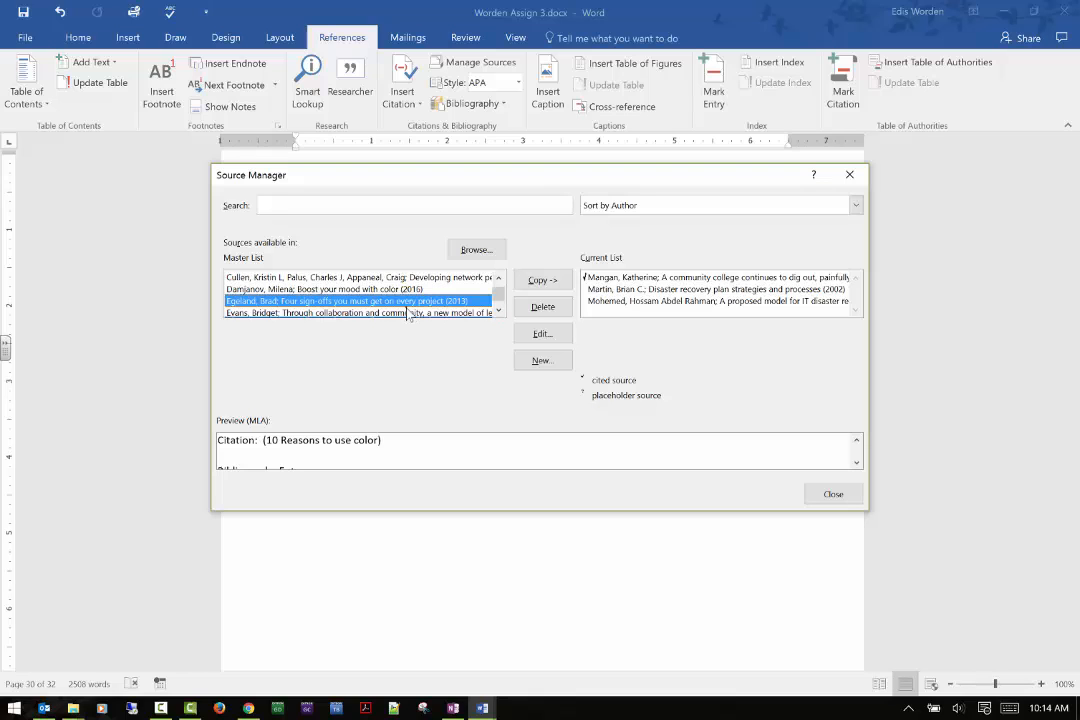
click(540, 280)
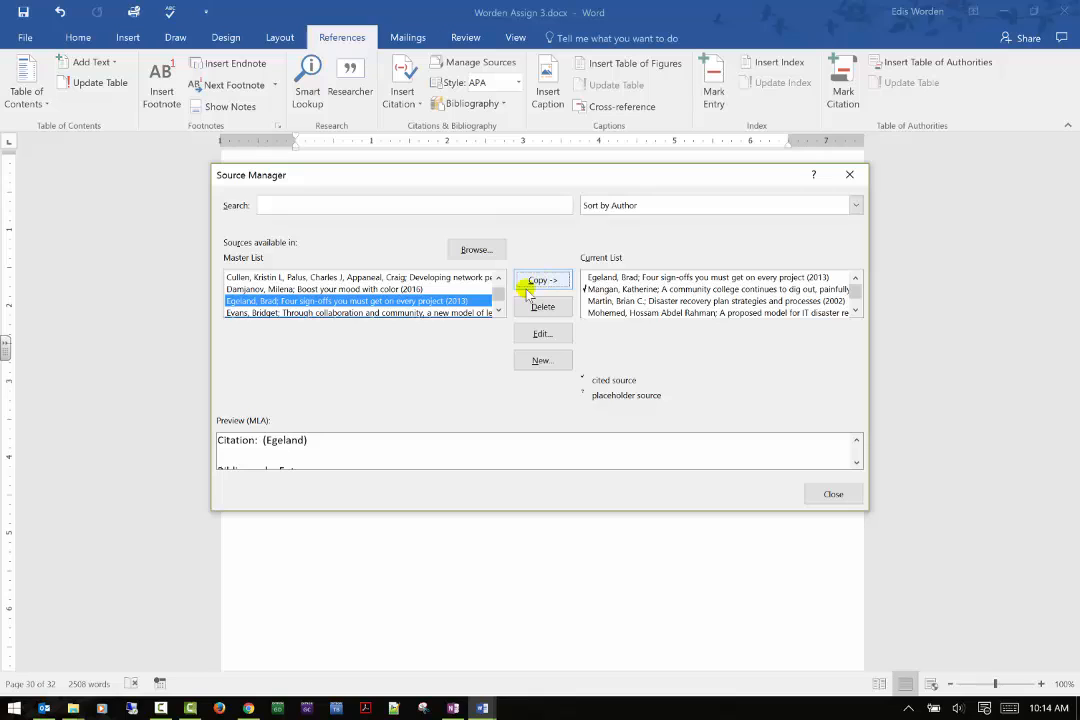
Copy the "Through collaboration and community" and "The fast forward mba in project managment" (2005) sources to the current list and close the Source Manager
click(451, 313)
double_click(470, 300)
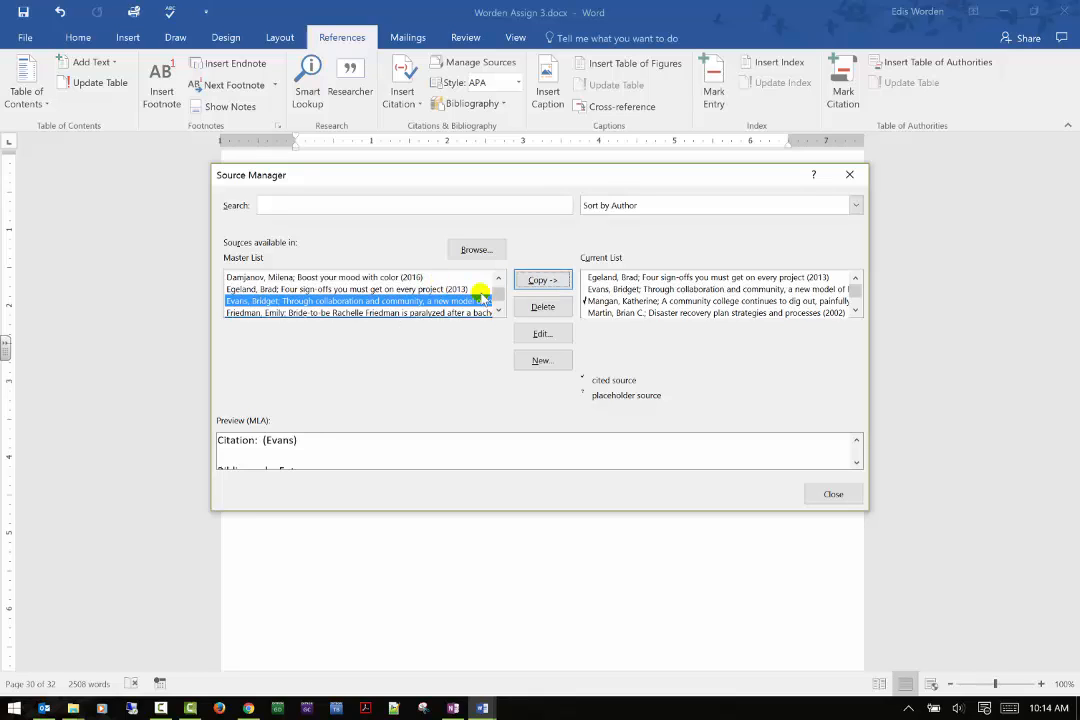
drag(498, 296, 494, 310)
click(360, 300)
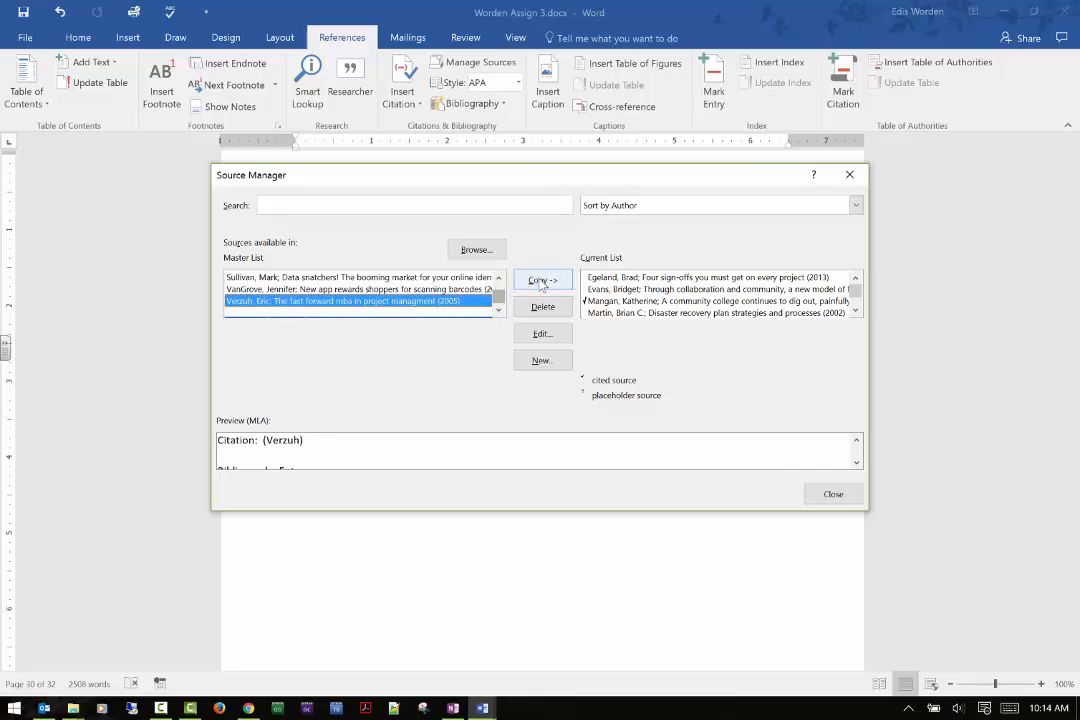
click(833, 494)
Delete the manually typed References heading on page 31 together with all the reference entries beneath it
scroll(591, 422, down, 5)
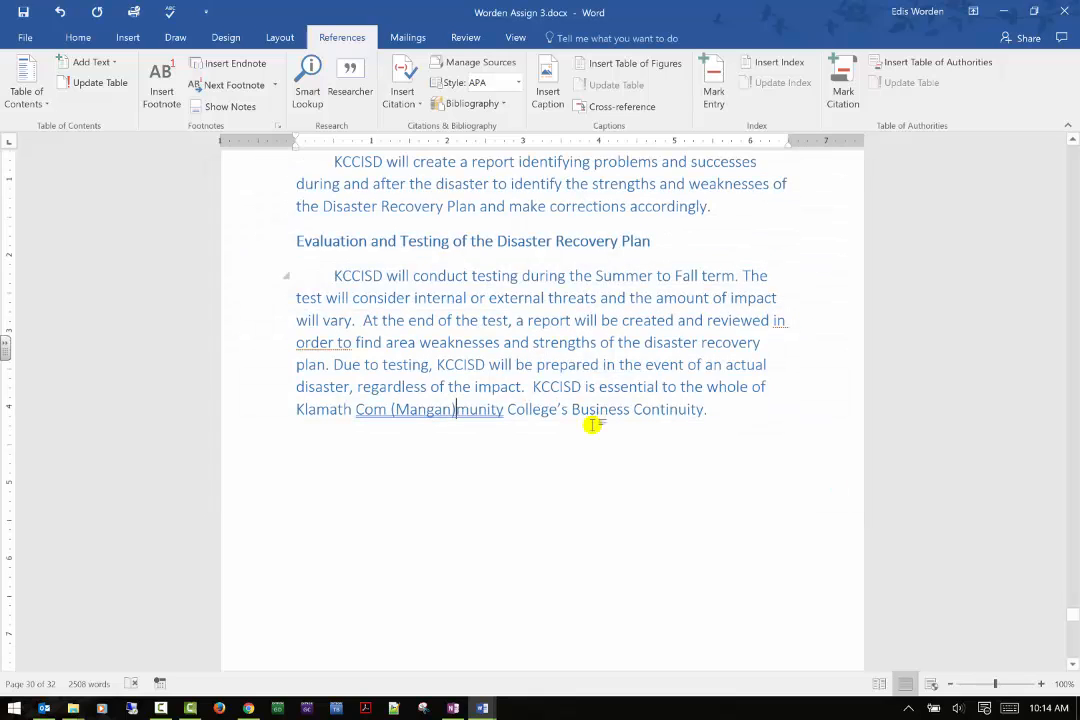
scroll(593, 434, down, 10)
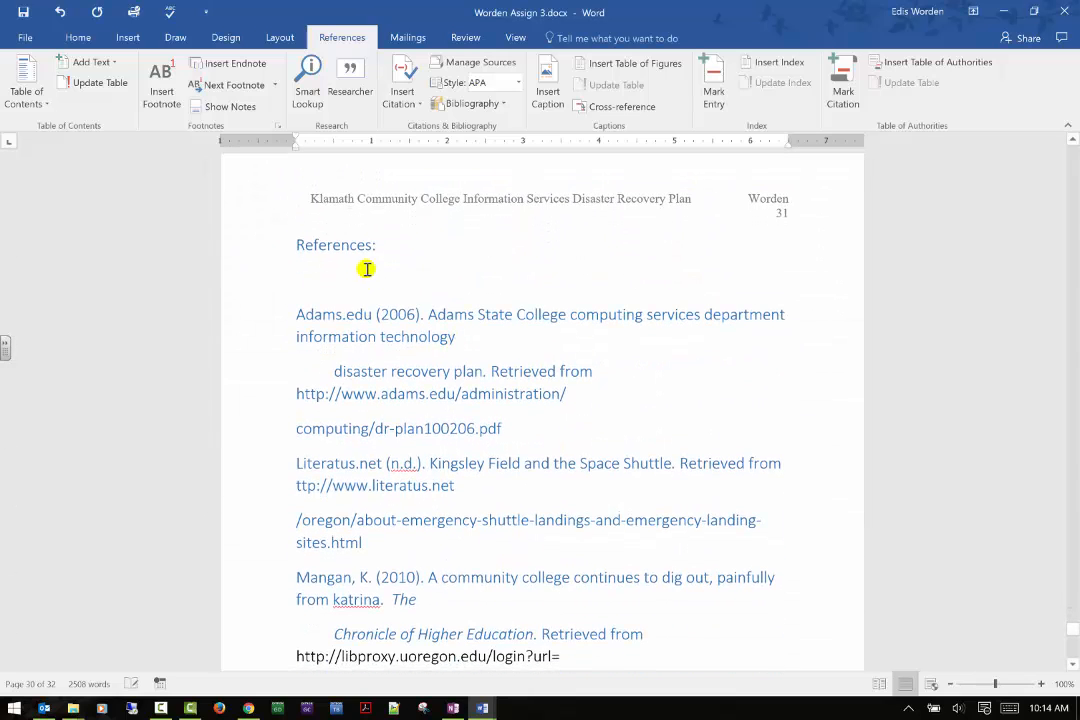
scroll(437, 291, down, 3)
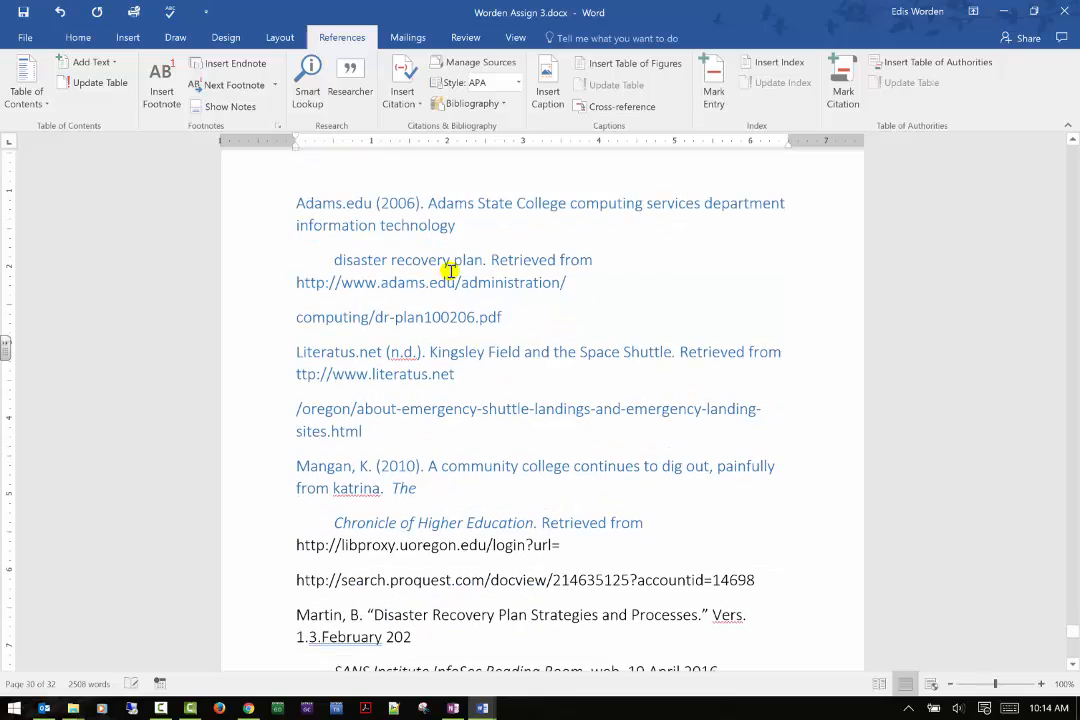
scroll(446, 272, up, 2)
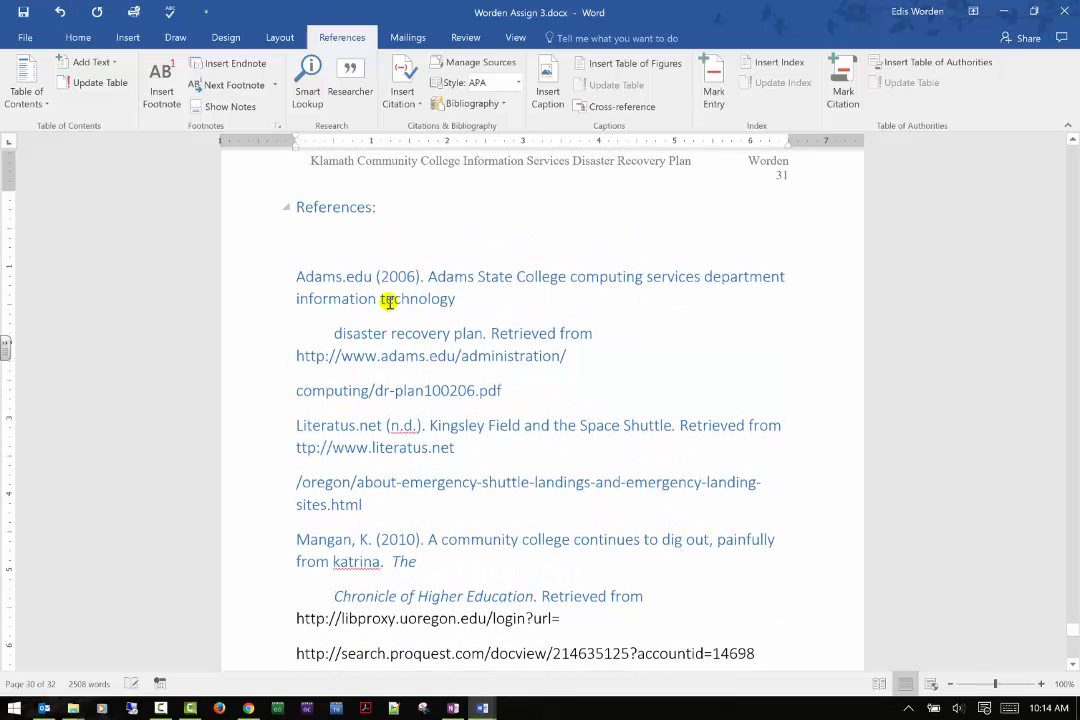
scroll(386, 301, up, 1)
scroll(386, 303, down, 2)
scroll(350, 275, up, 2)
scroll(300, 235, up, 1)
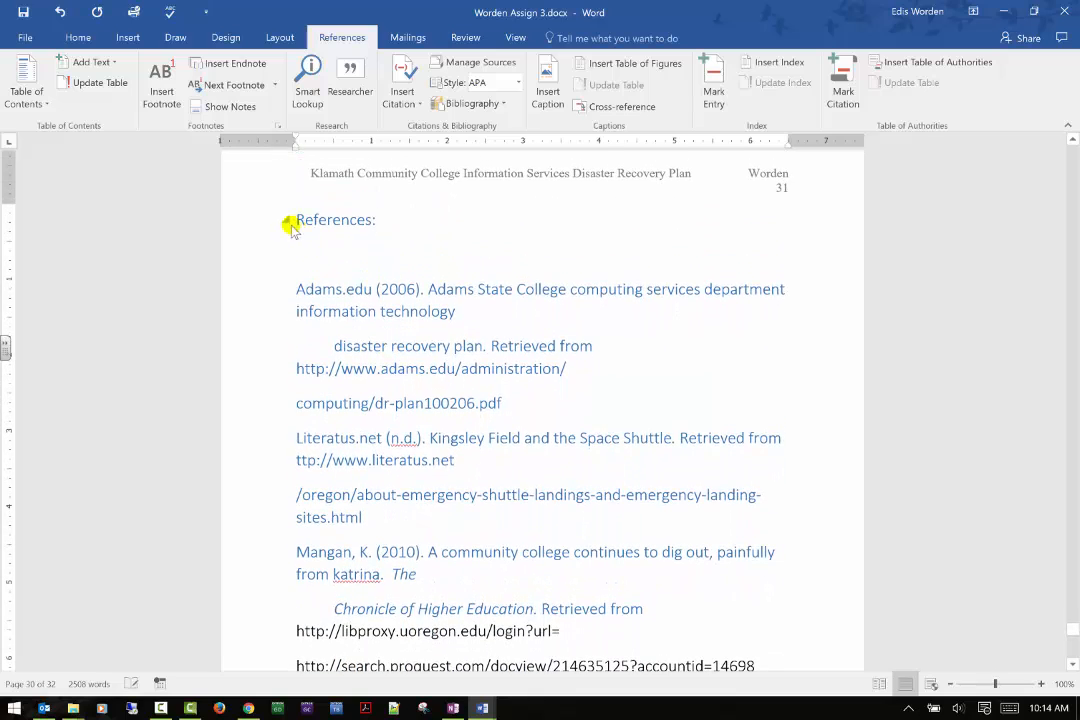
click(286, 219)
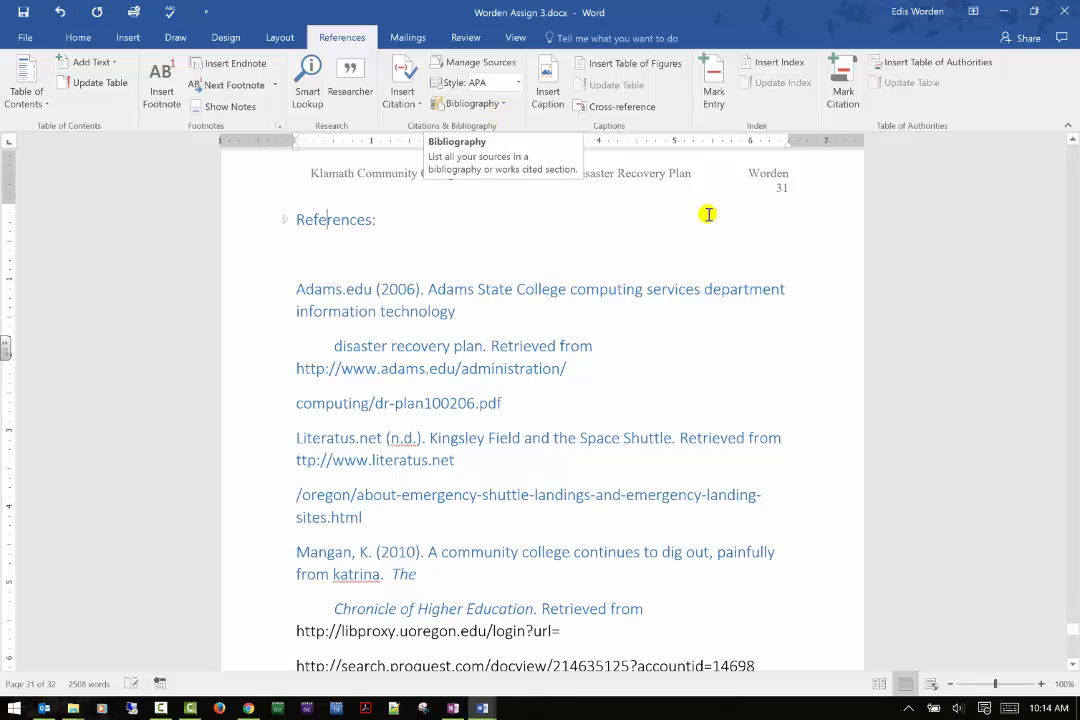
click(253, 219)
drag(313, 422, 430, 660)
key(Delete)
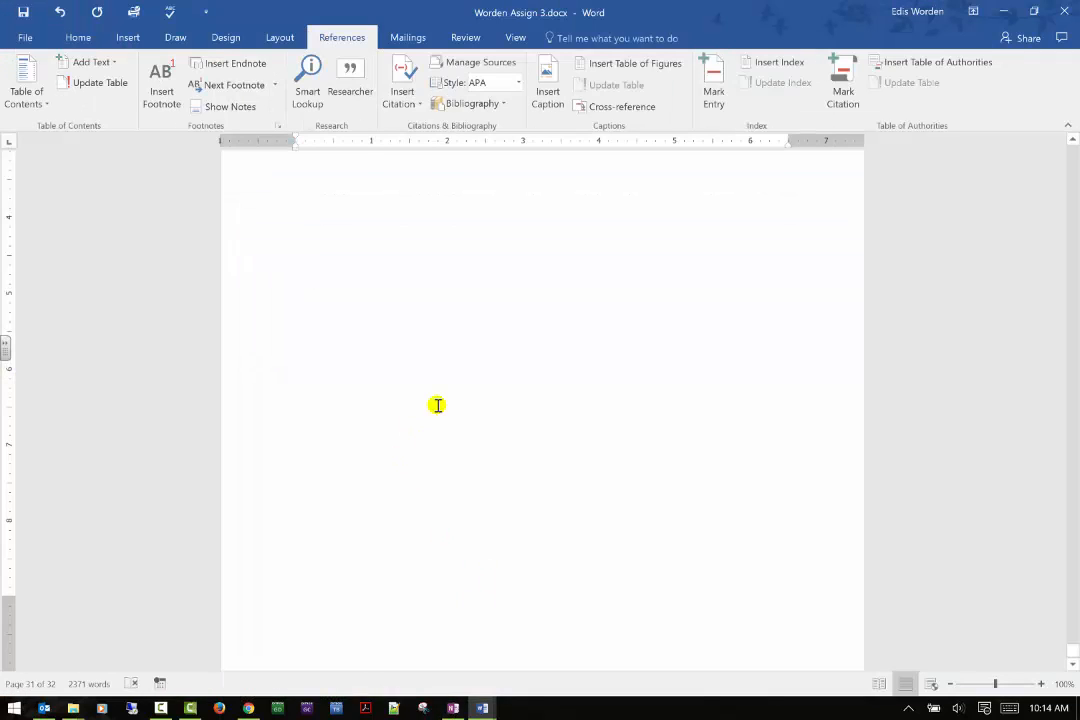
click(536, 294)
scroll(536, 294, up, 4)
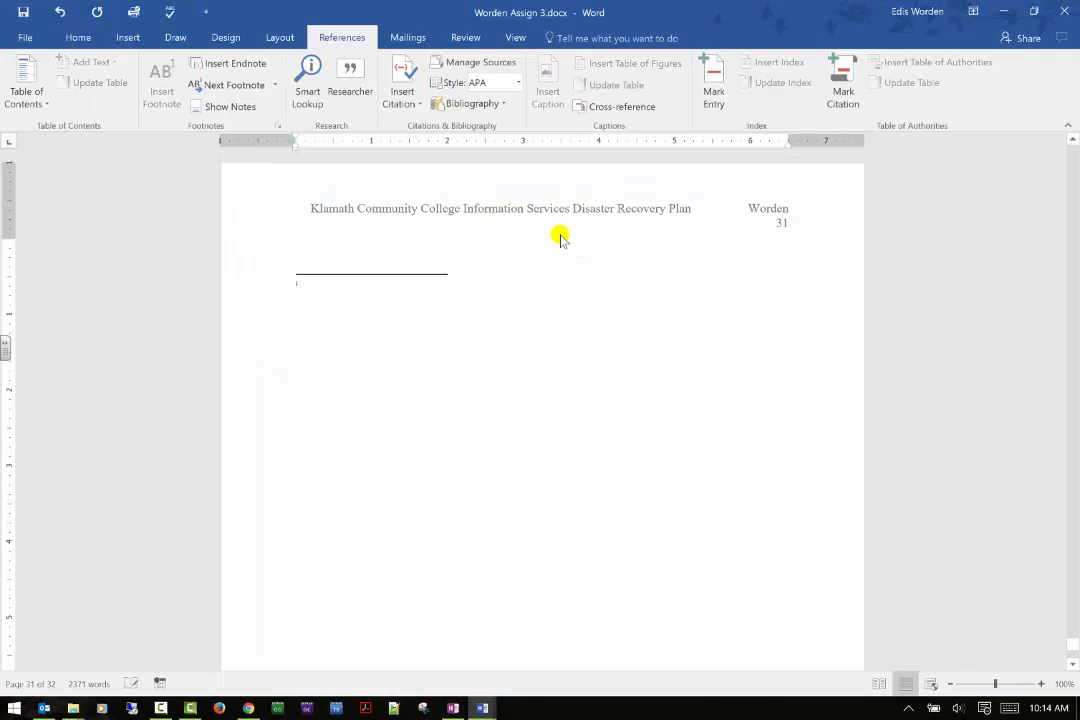
Check the source lists in the Source Manager, and try the APA and MLA citation styles before setting Chicago
click(481, 64)
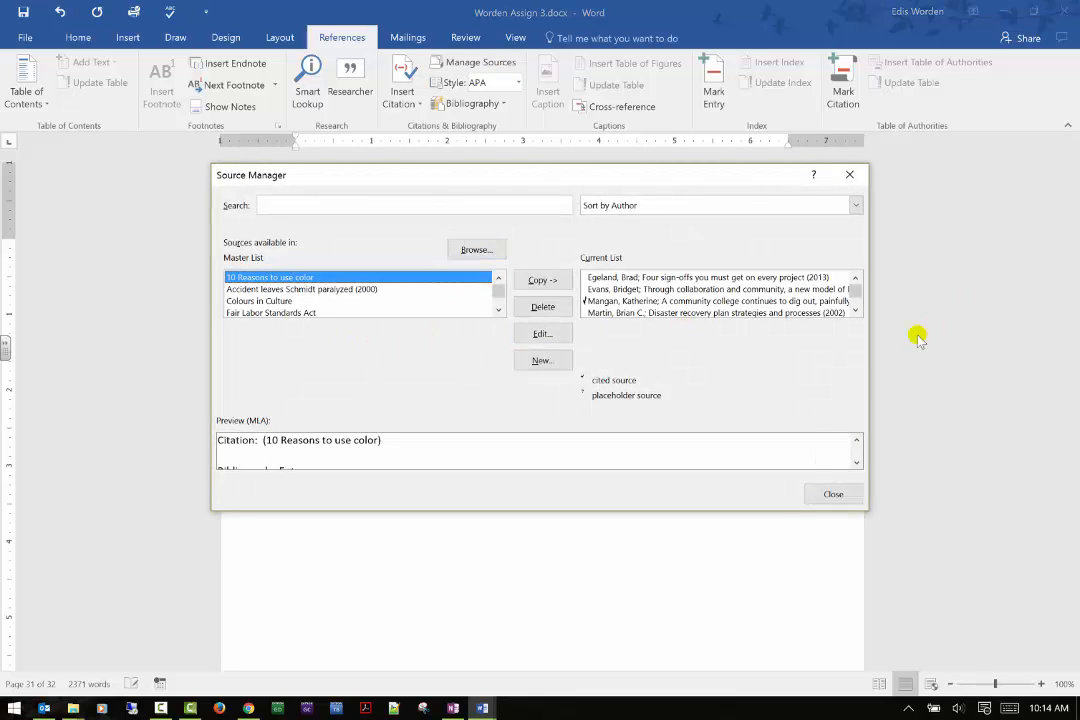
click(830, 494)
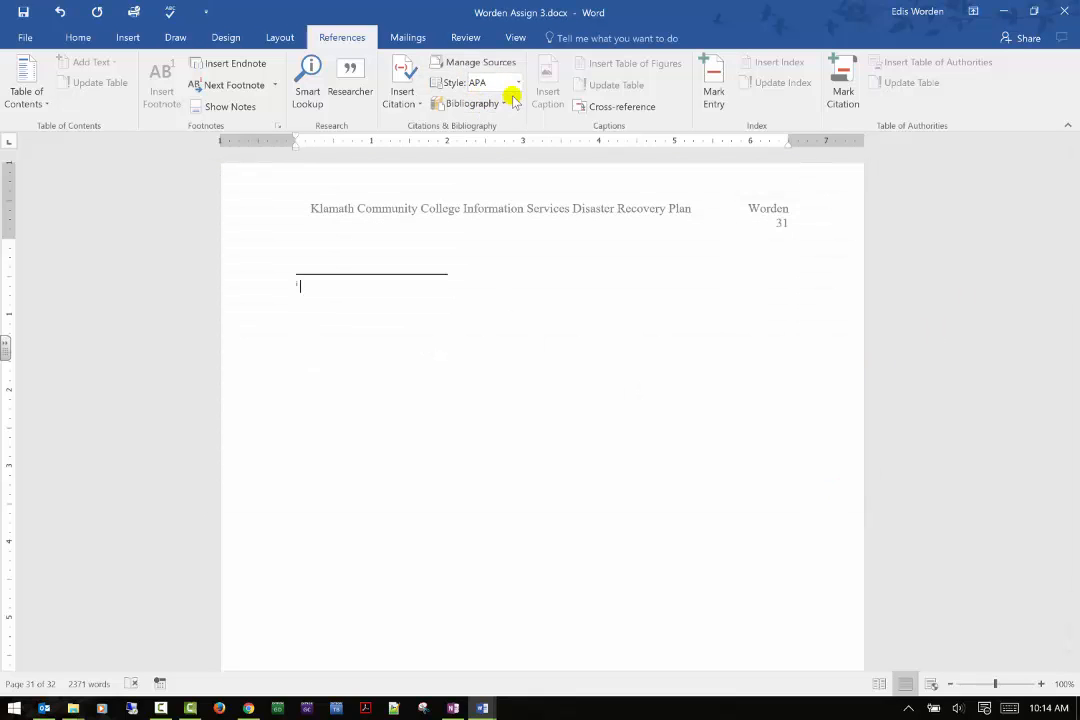
click(519, 83)
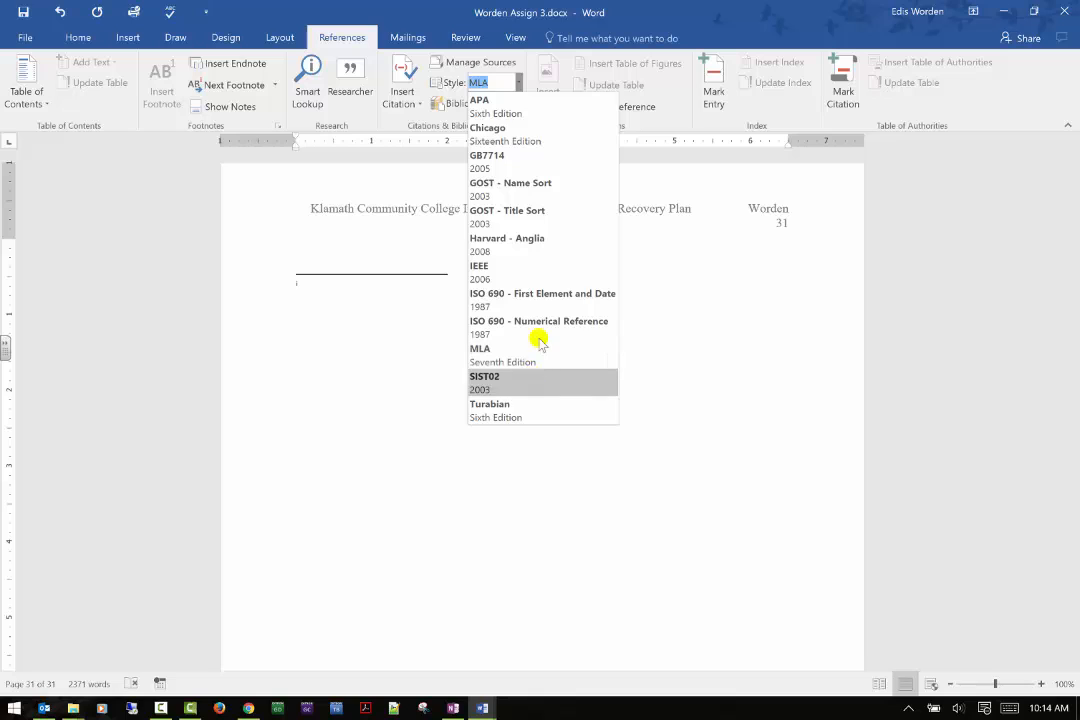
click(553, 110)
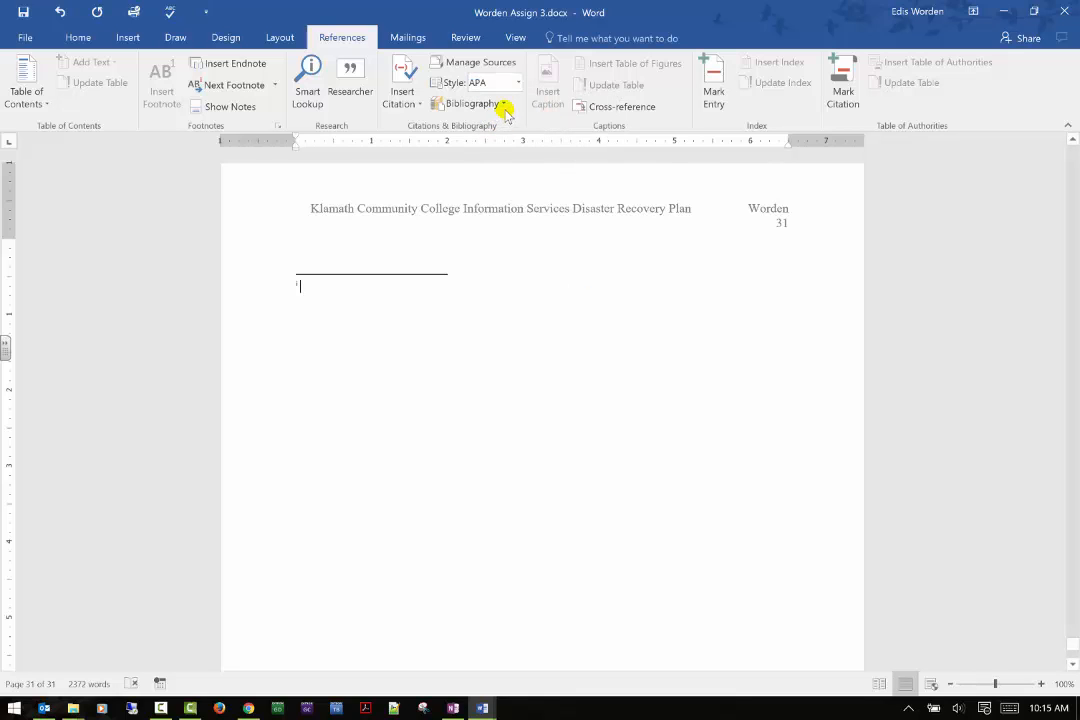
click(518, 82)
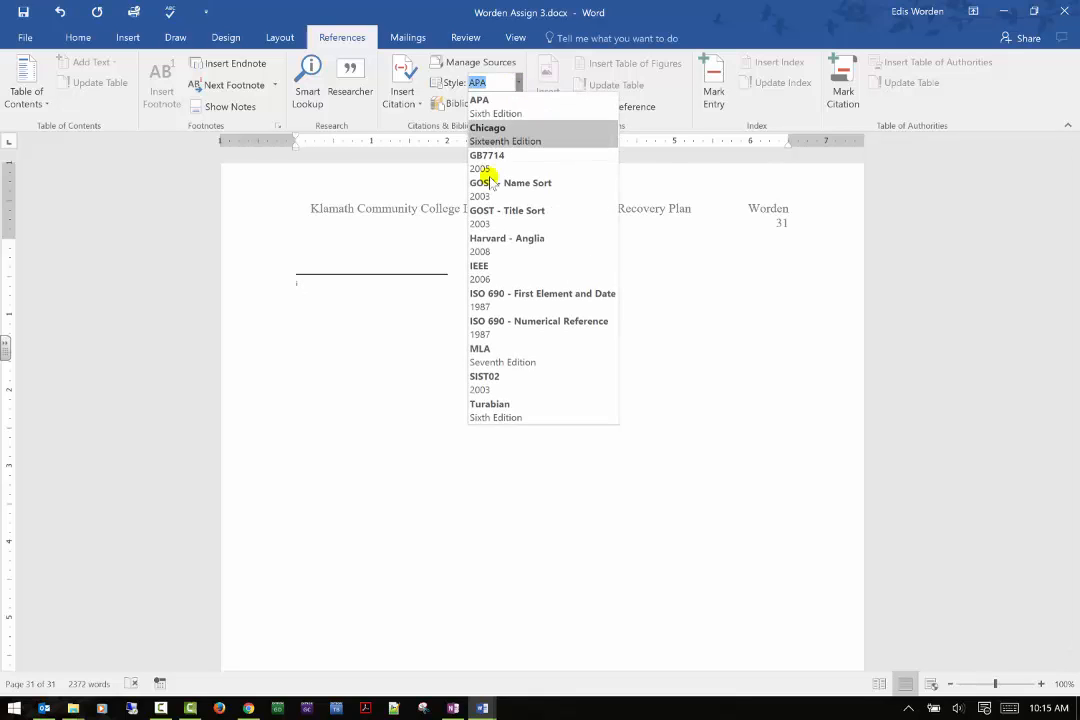
click(527, 352)
click(518, 84)
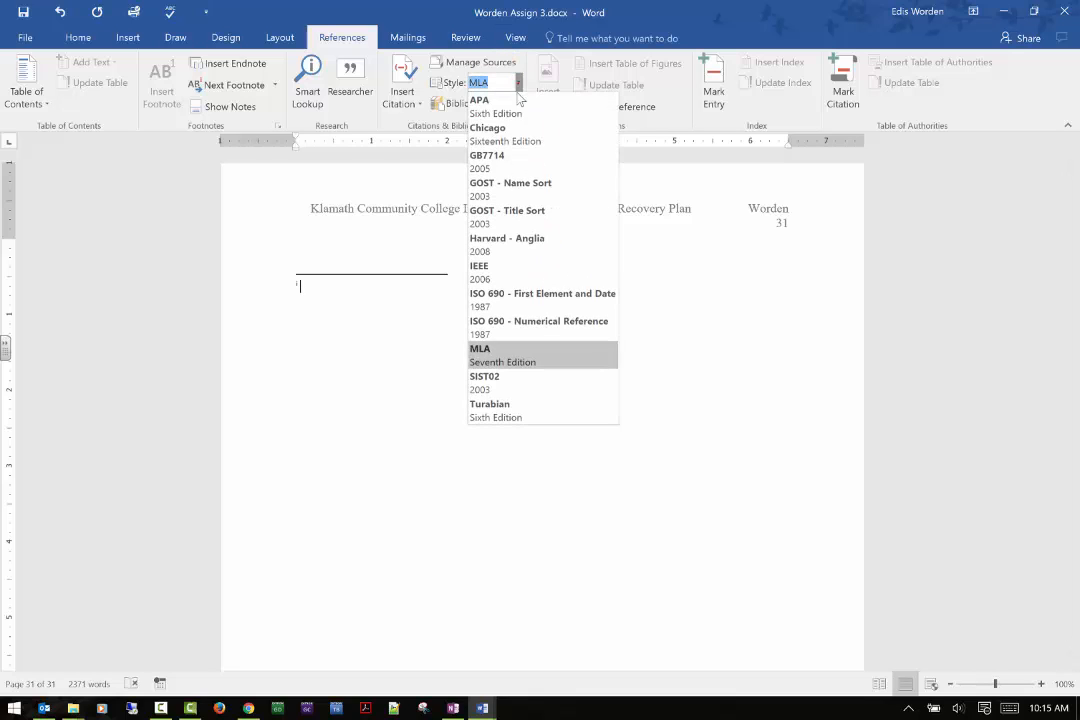
click(506, 134)
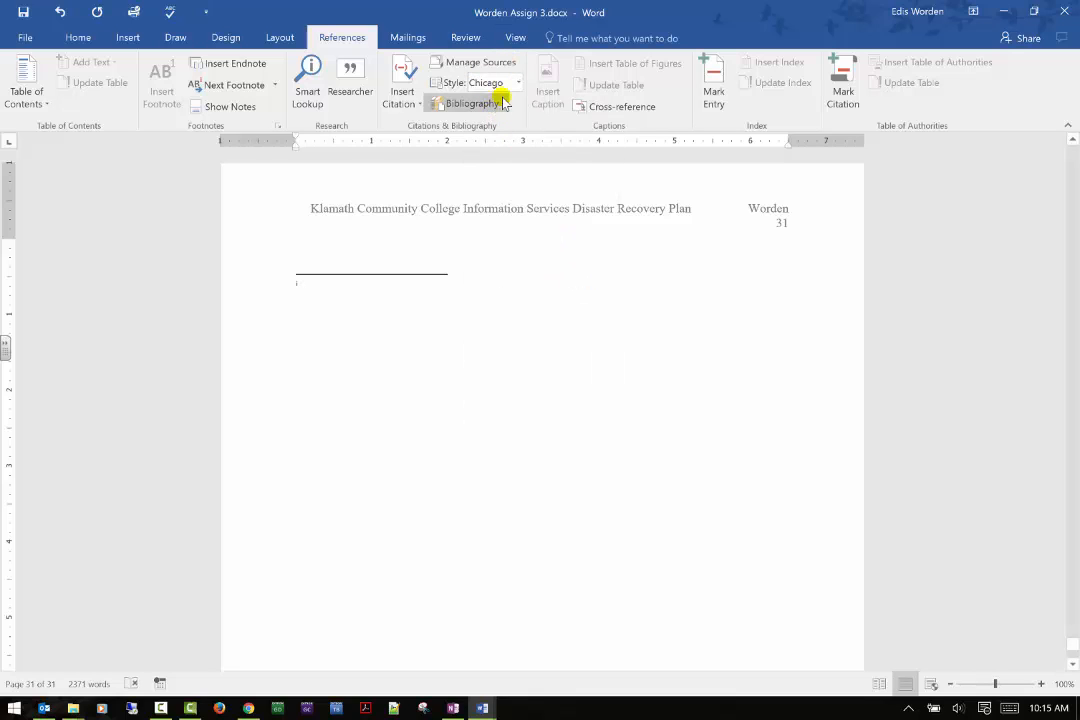
Insert a Chicago-style bibliography below the note separator line on page 31 and view its entries
click(505, 103)
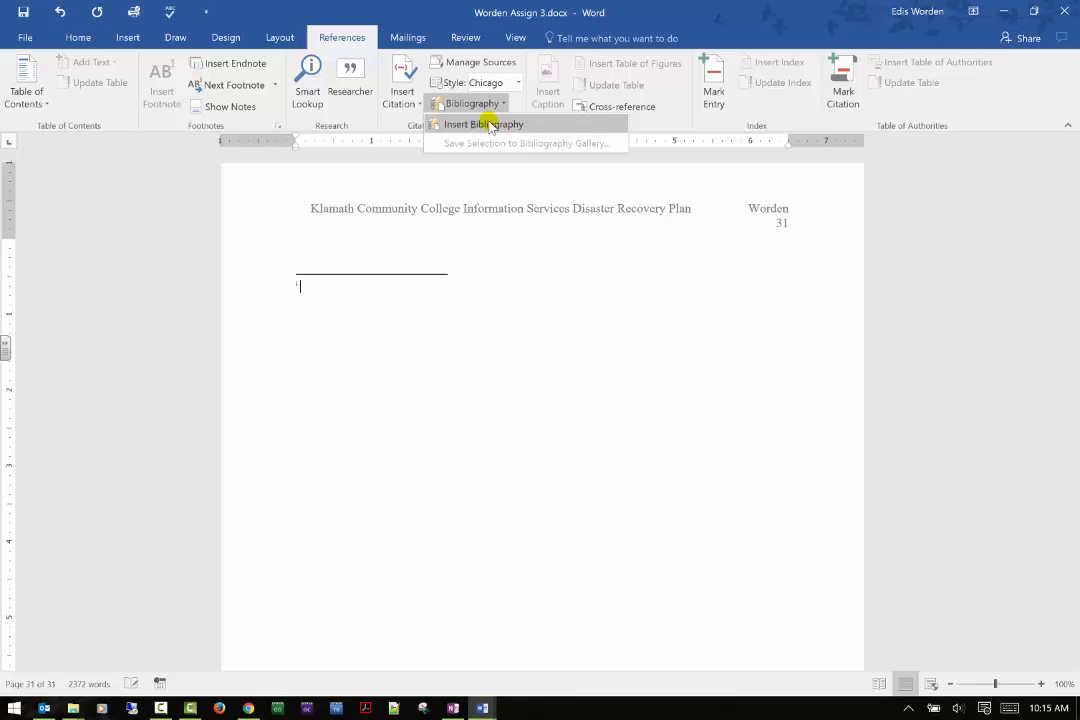
click(489, 125)
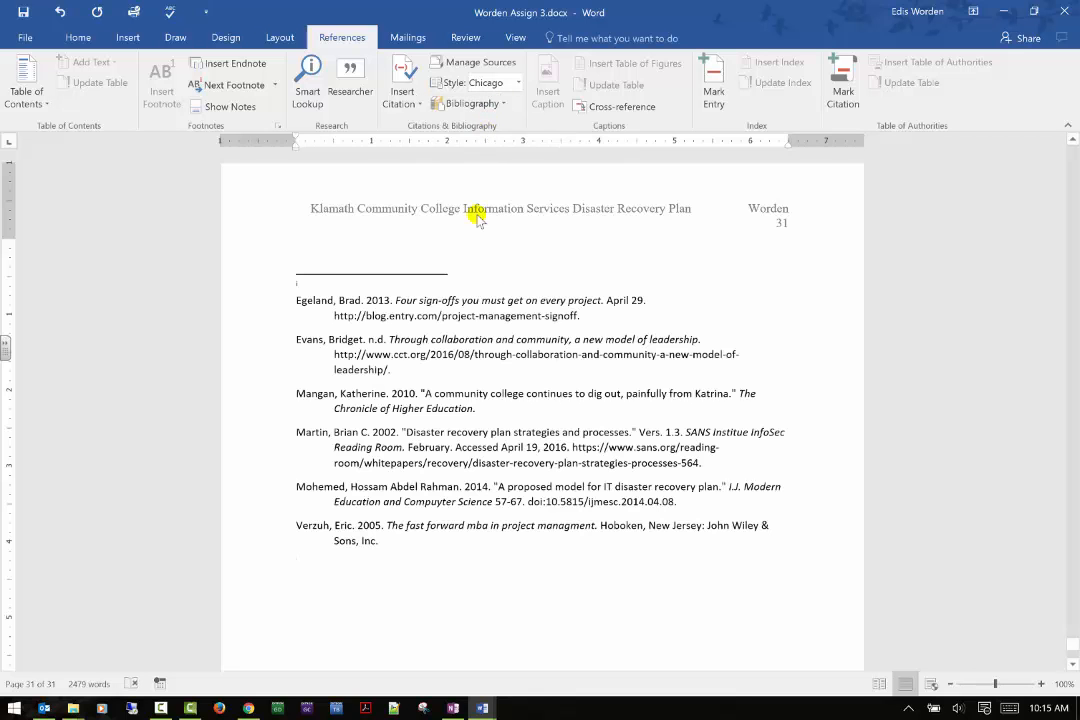
scroll(243, 405, down, 1)
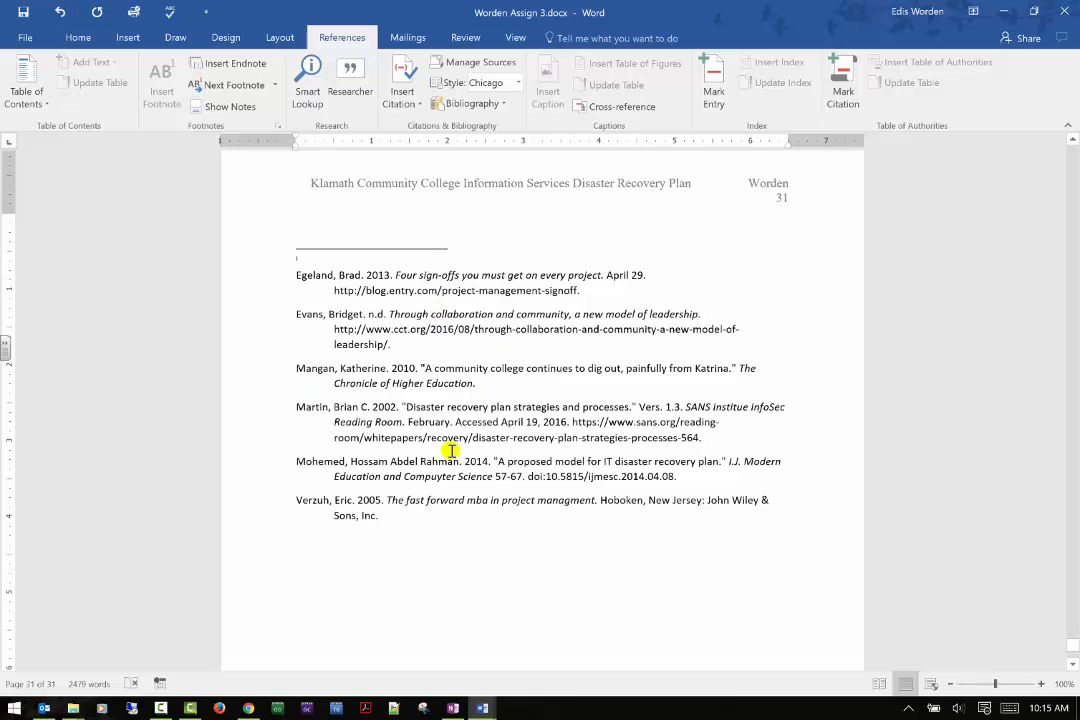
key(ctrl+a)
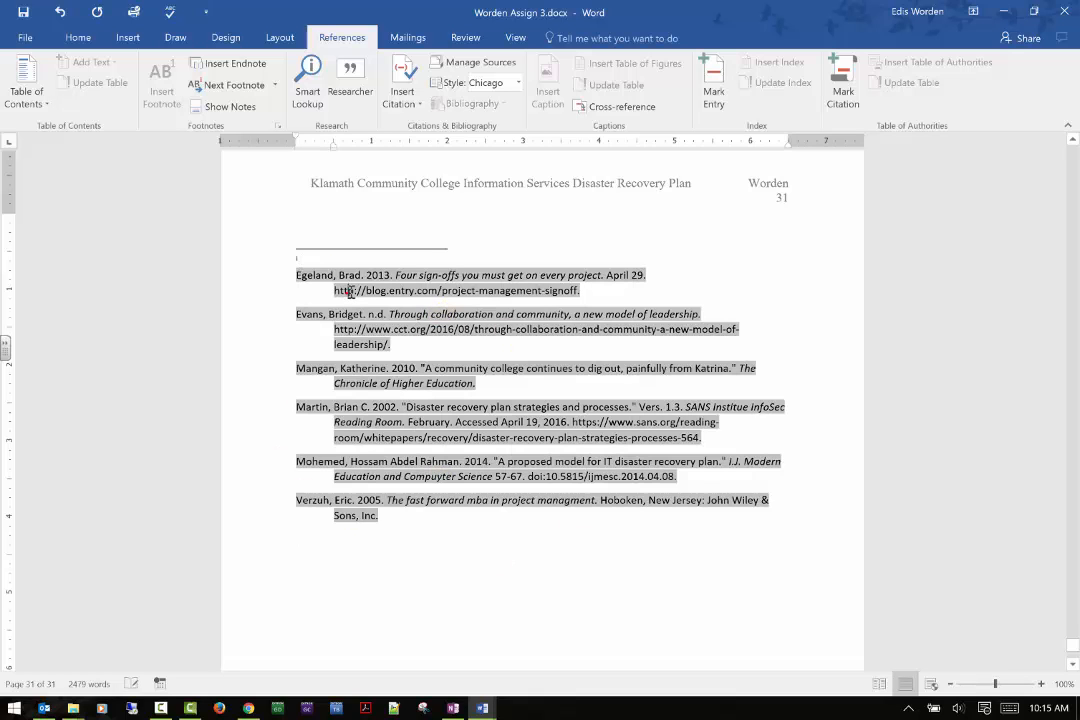
click(415, 620)
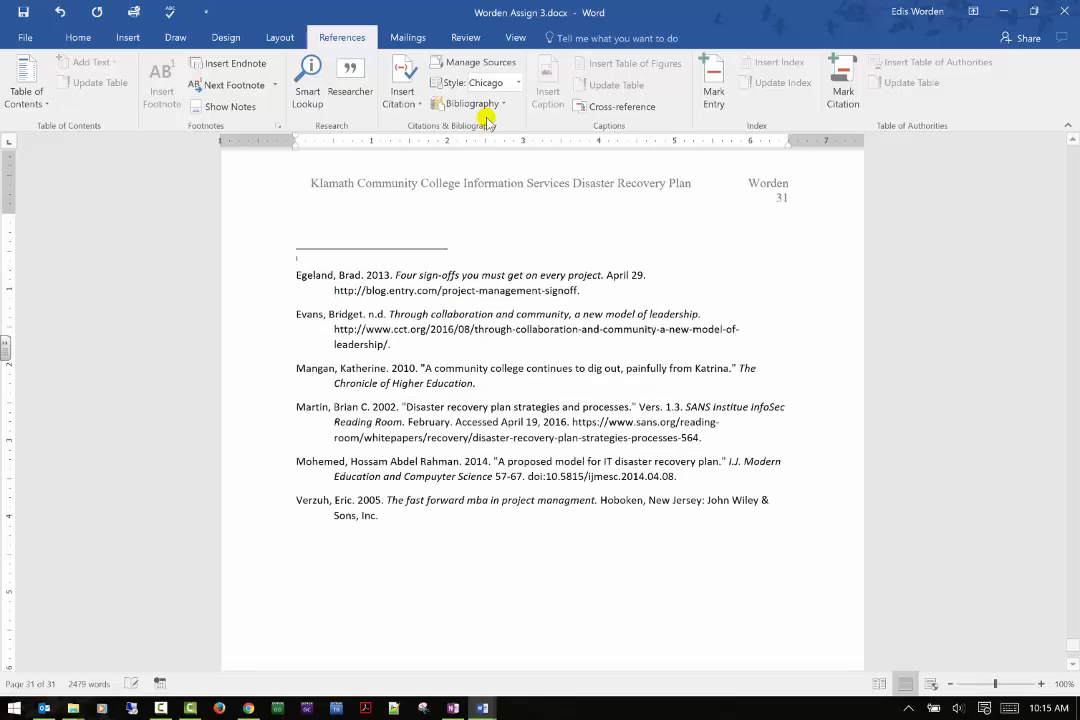
Copy the "Colours in Culture" source from the master list to the current list in the Source Manager, and close it
click(515, 68)
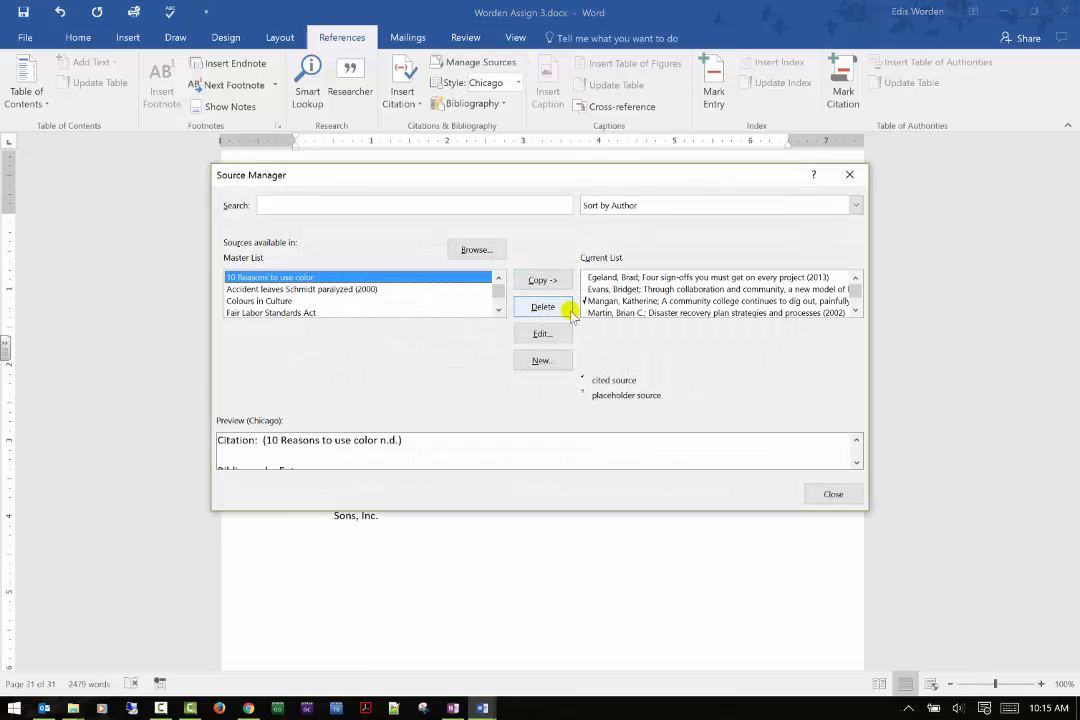
click(300, 301)
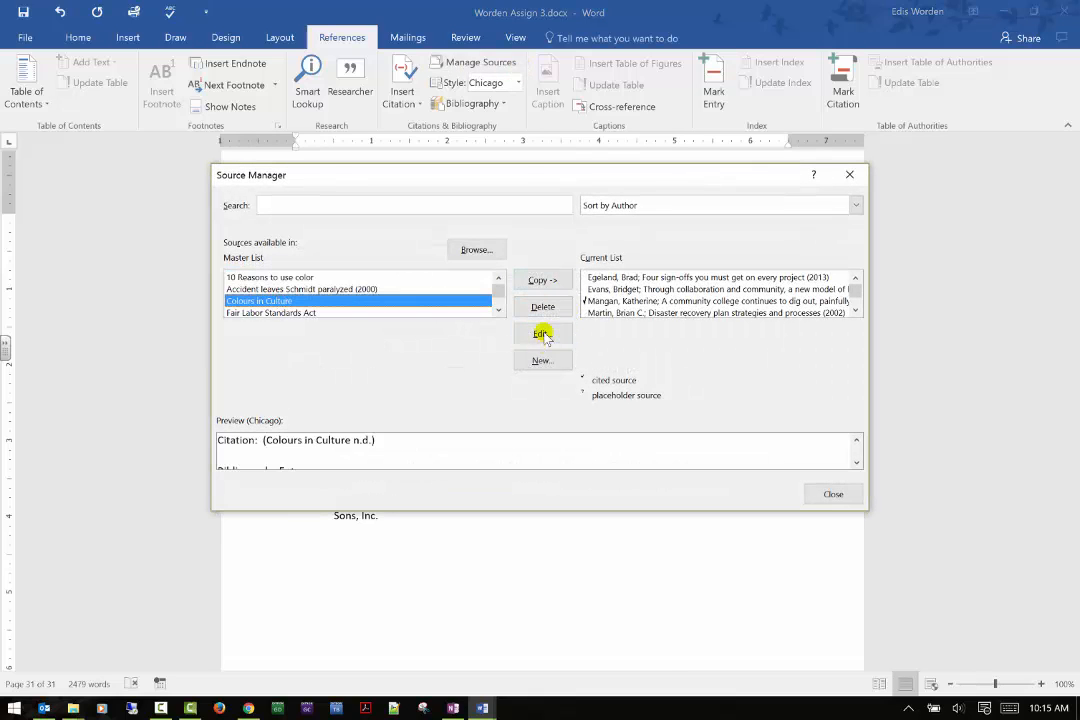
click(543, 281)
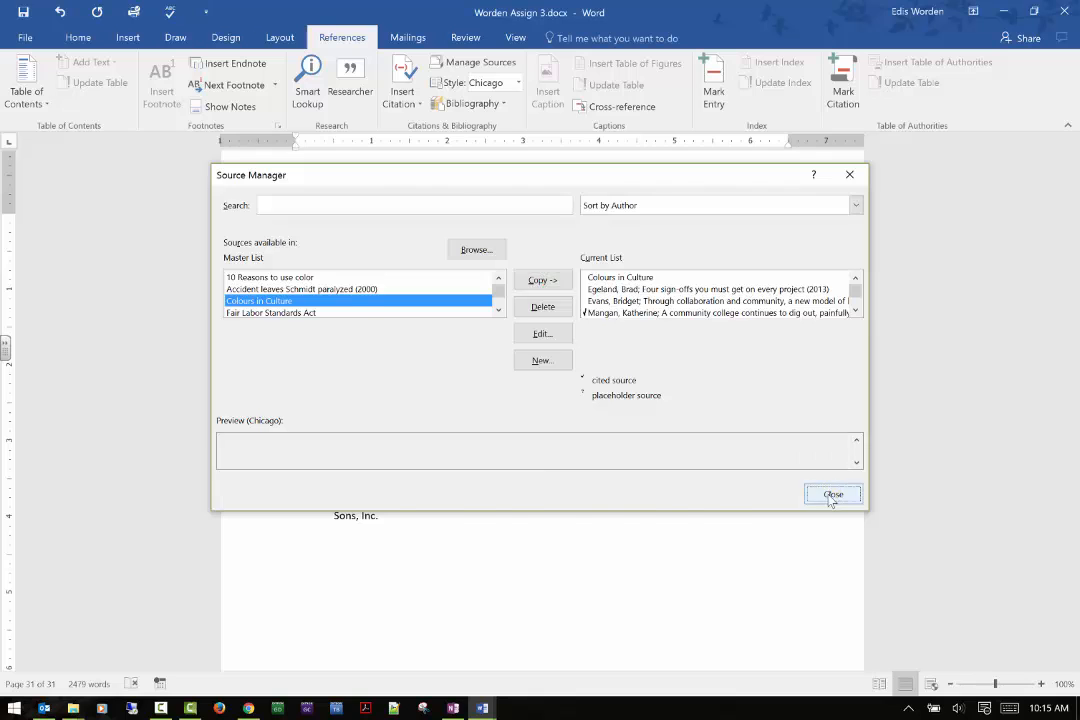
click(830, 494)
Place the cursor below the existing bibliography and set the citation style to APA
click(323, 273)
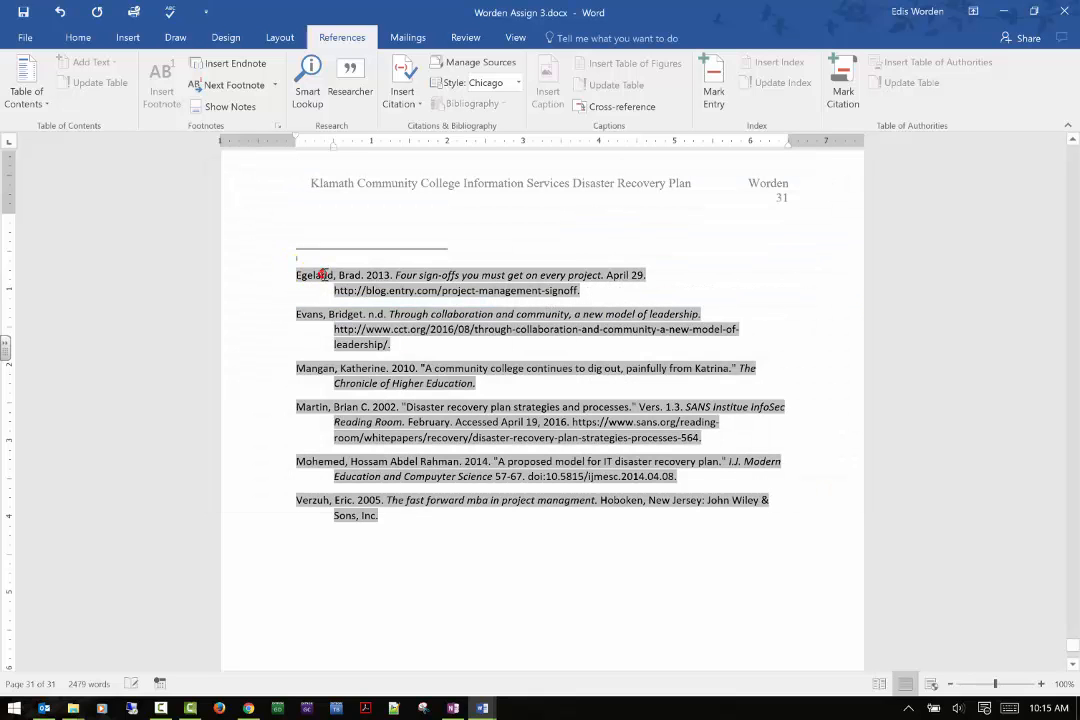
click(428, 541)
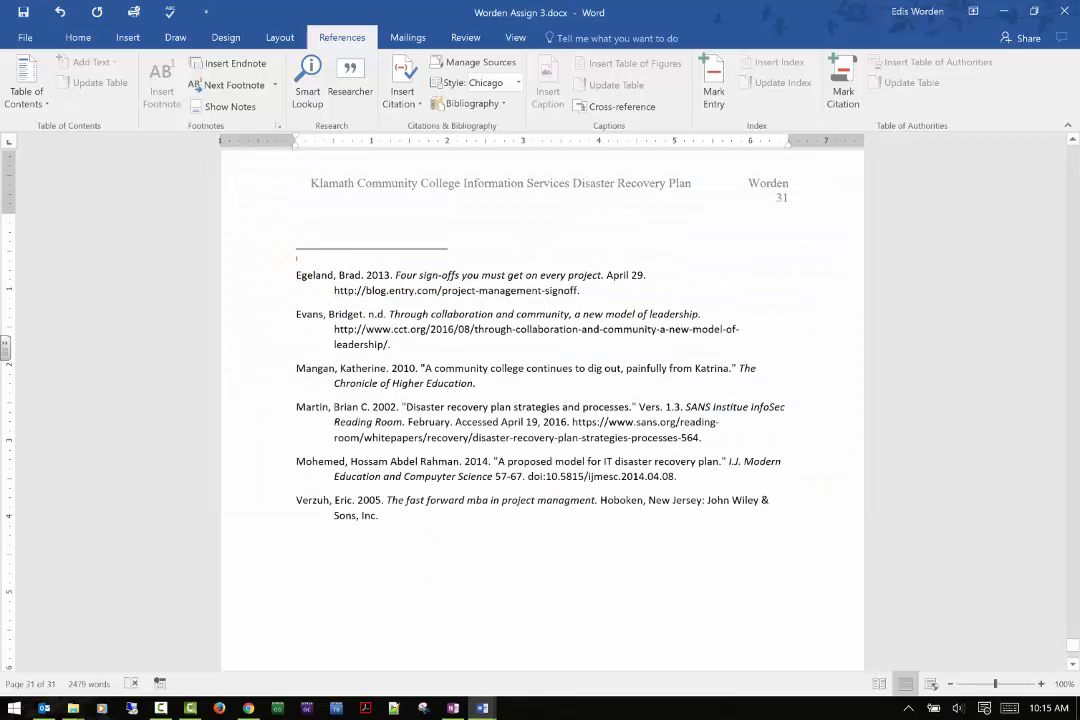
click(490, 84)
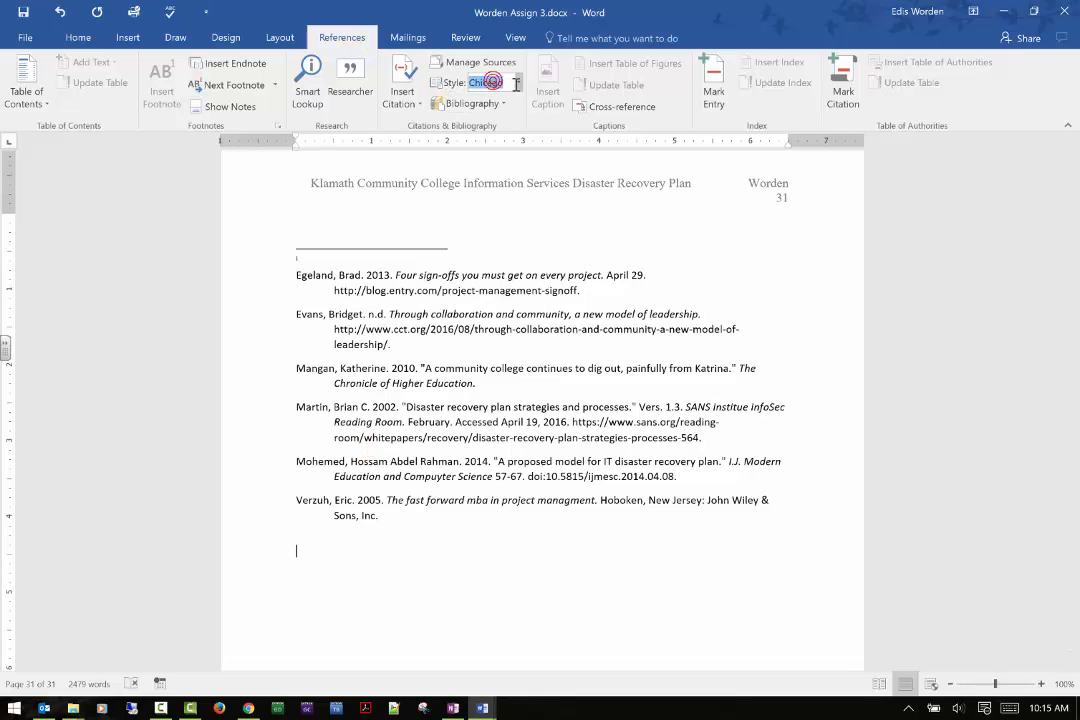
click(517, 83)
scroll(500, 105, up, 1)
click(504, 105)
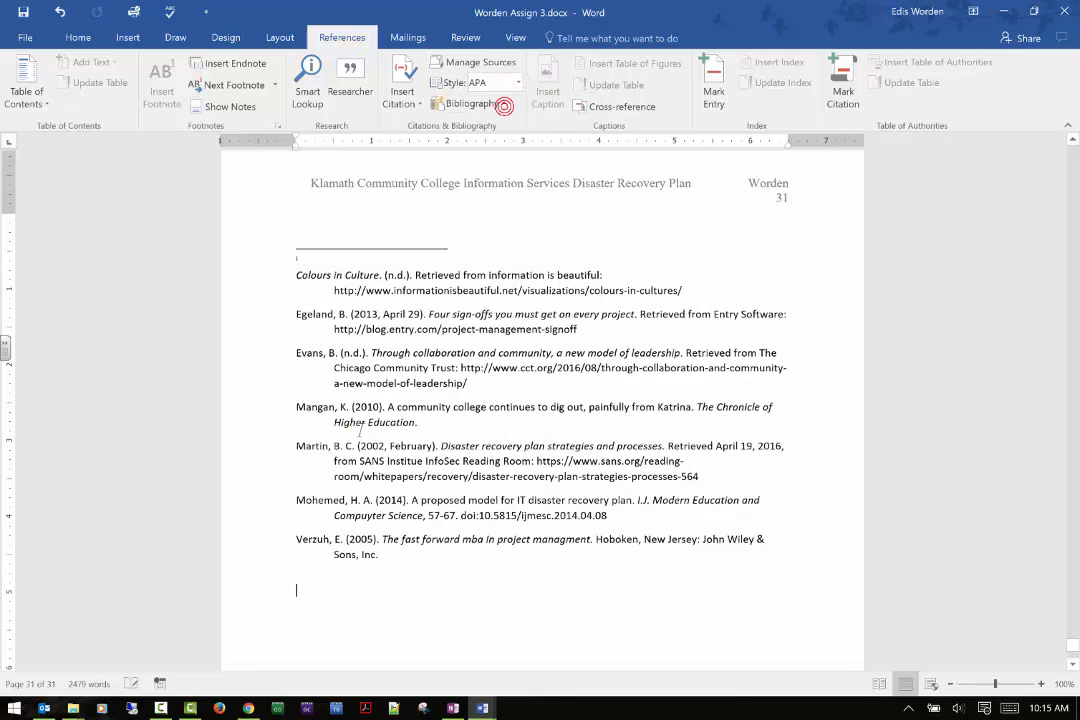
Insert a second bibliography in APA style on the empty line below the existing one on page 31
scroll(370, 425, down, 5)
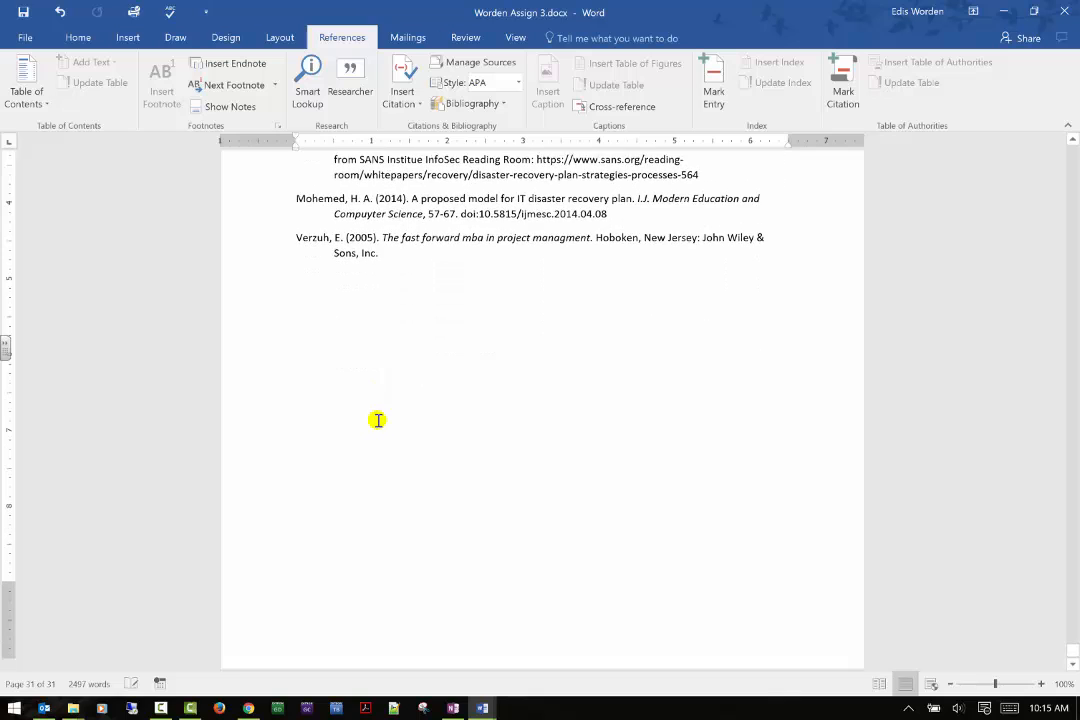
click(377, 420)
click(500, 104)
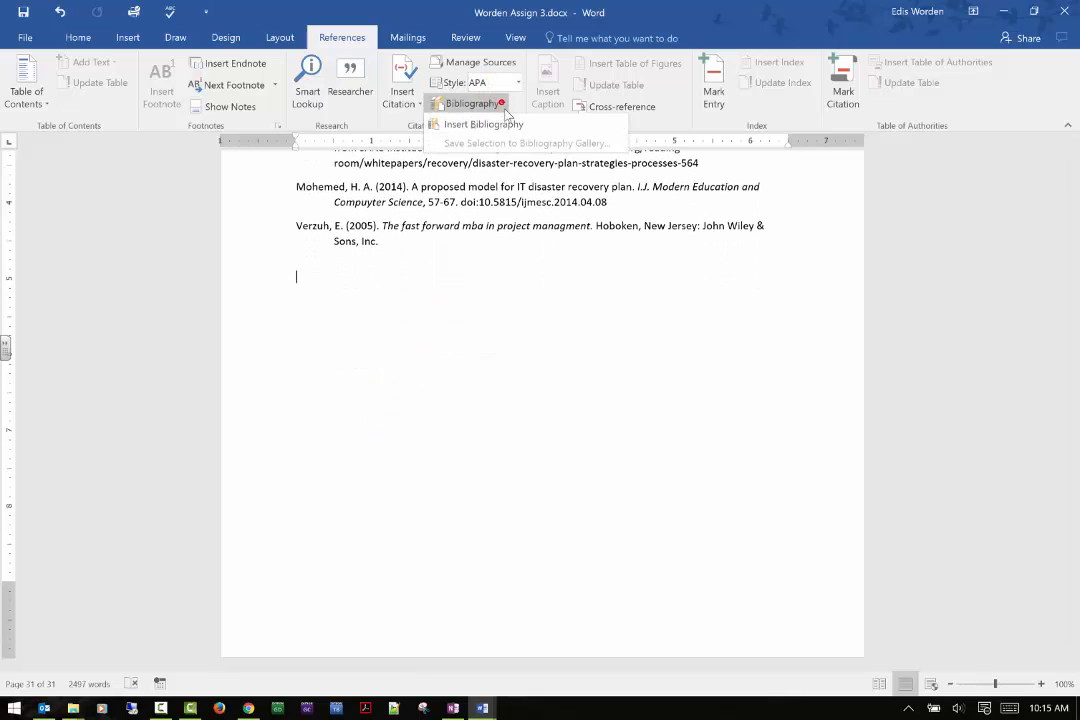
click(505, 104)
click(444, 202)
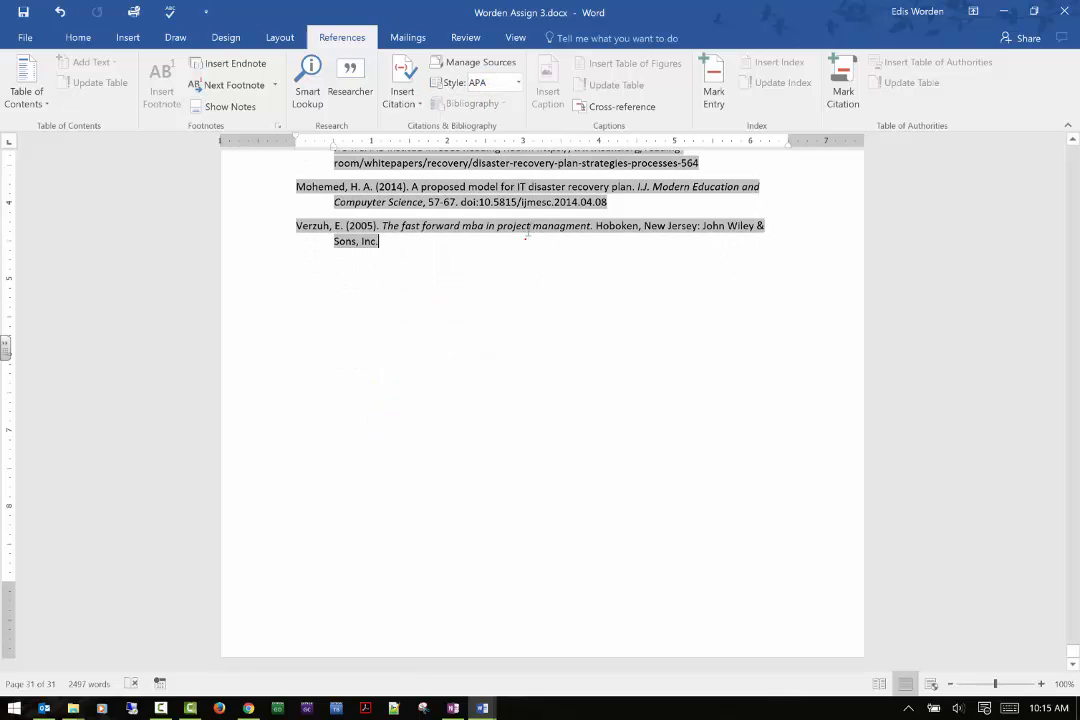
click(455, 386)
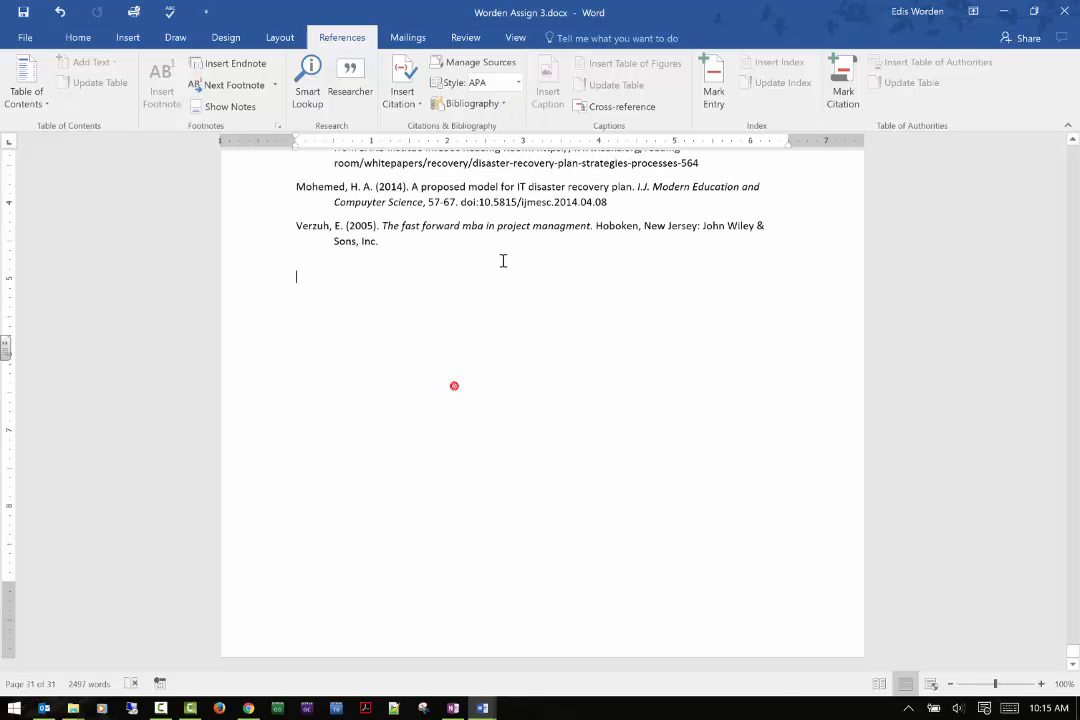
click(503, 104)
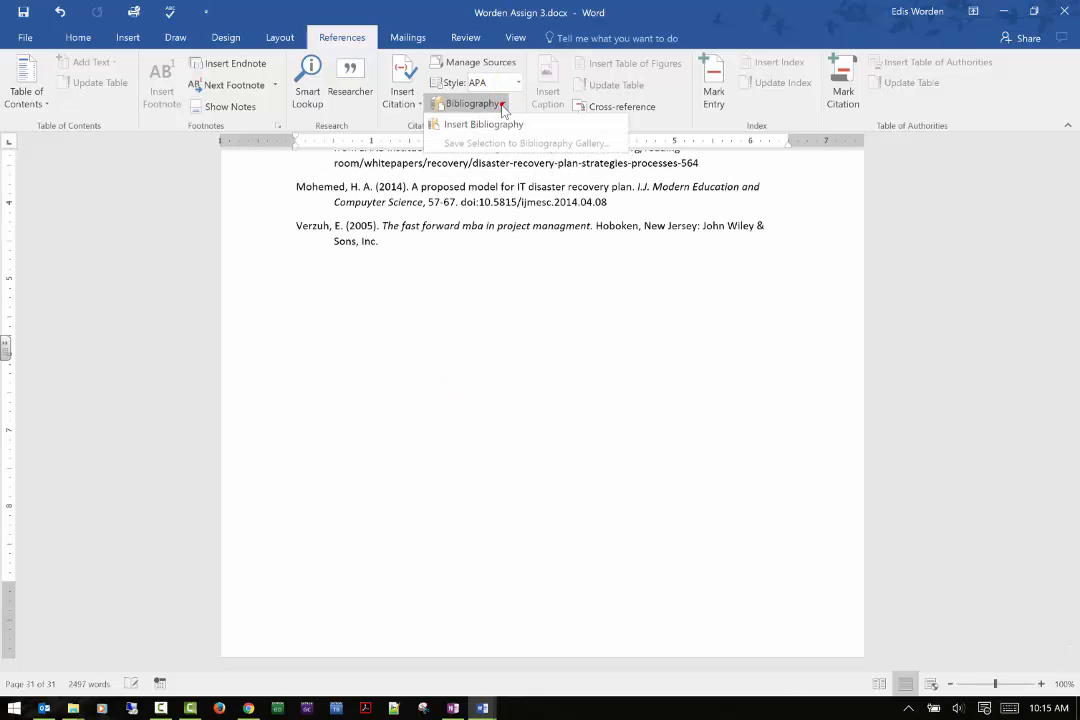
click(483, 124)
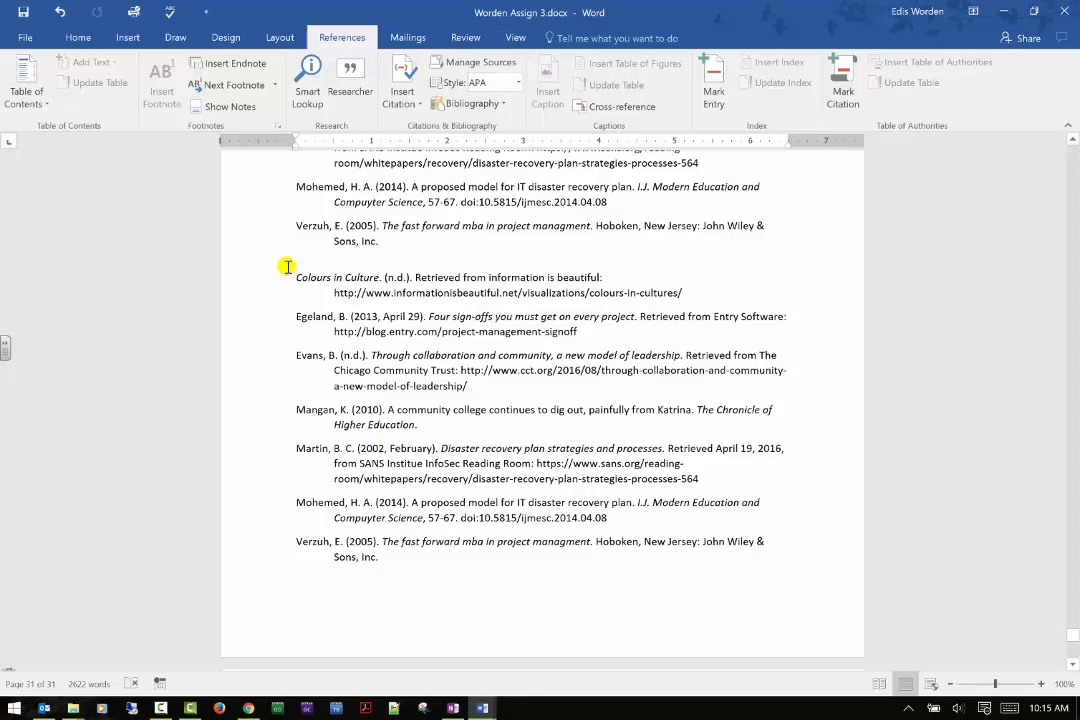
Create a new blank document
click(17, 38)
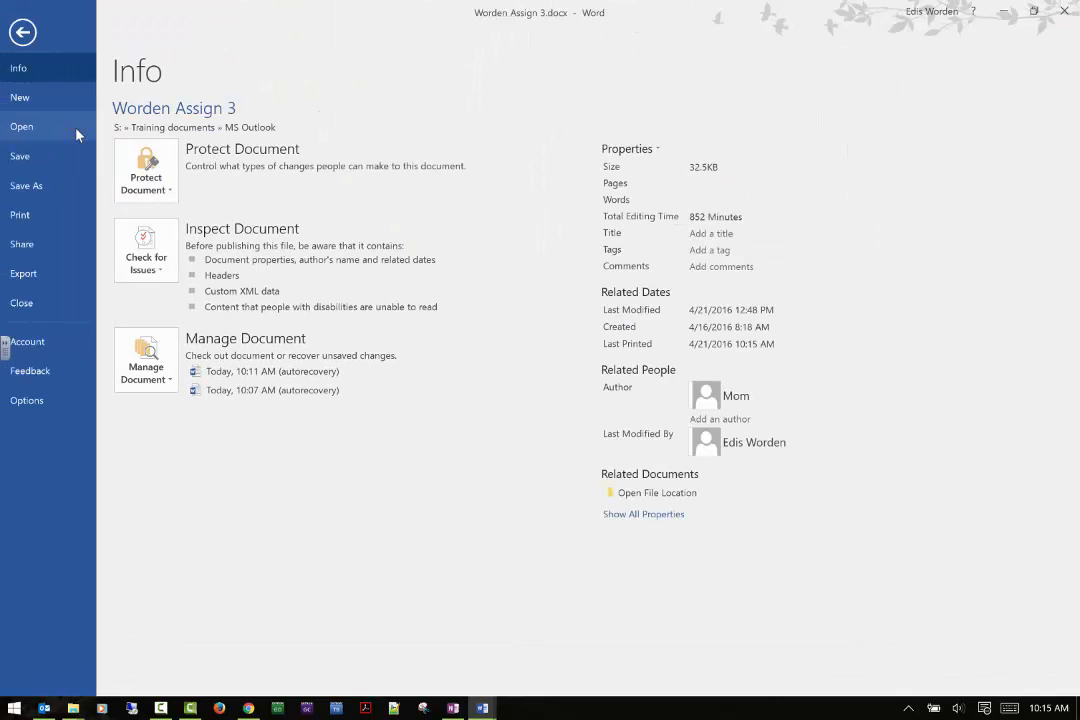
click(70, 129)
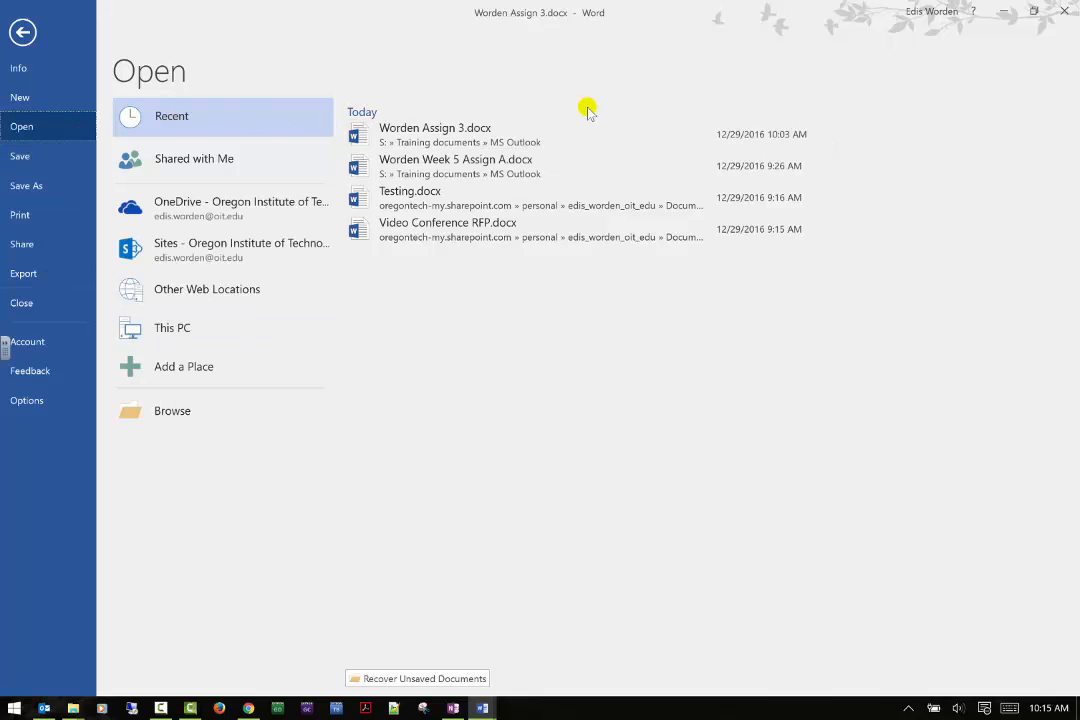
click(22, 100)
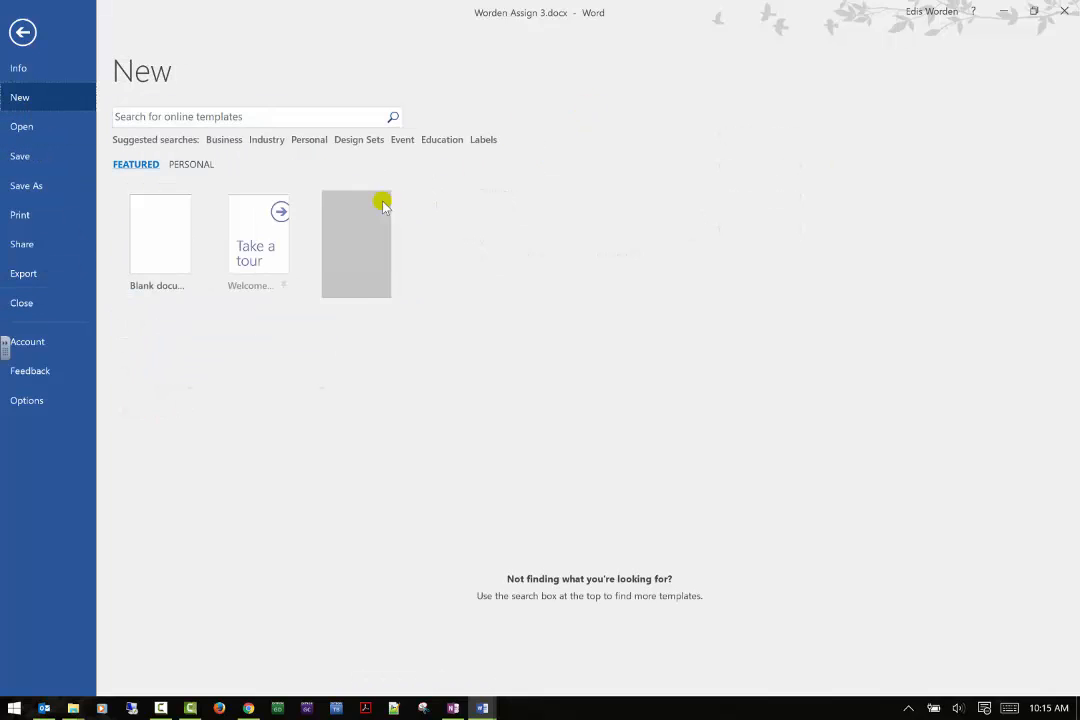
key(Escape)
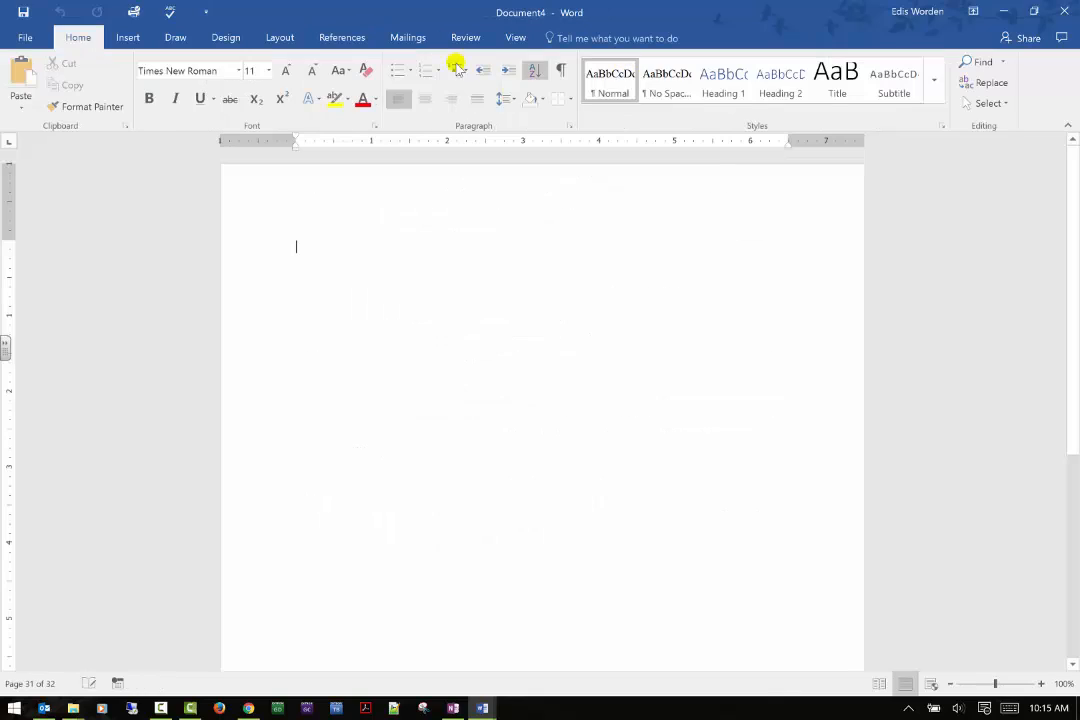
Open the Source Manager for the blank document and copy "10 Reasons to use color" to the current list, declining to overwrite the source
click(343, 37)
click(506, 66)
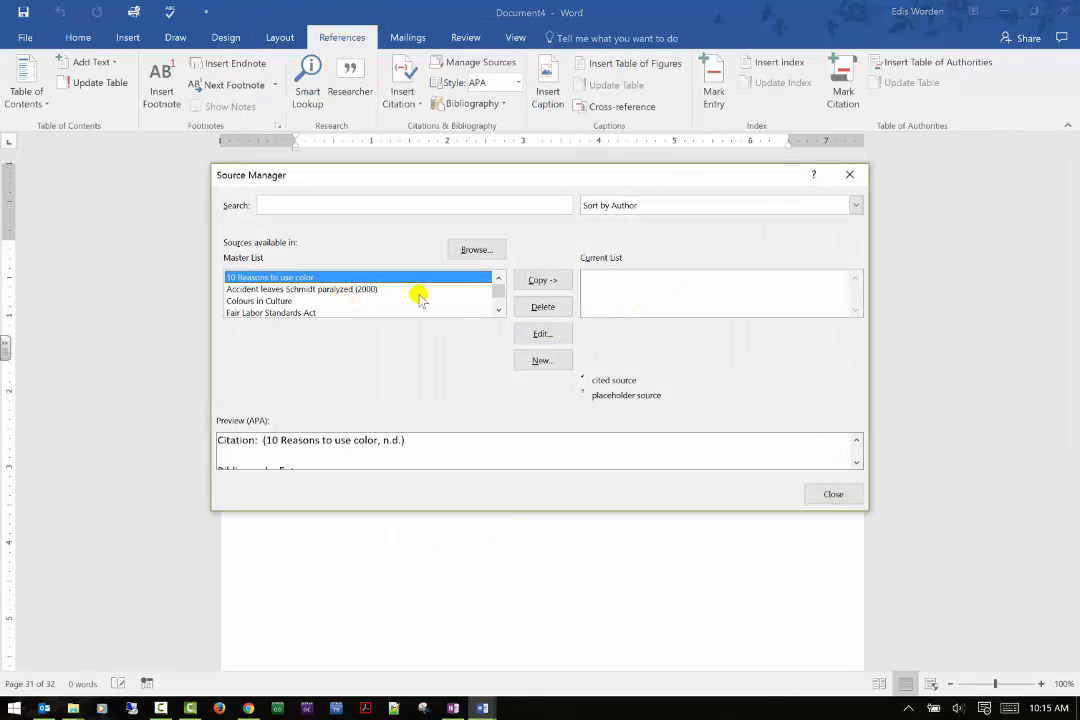
click(542, 280)
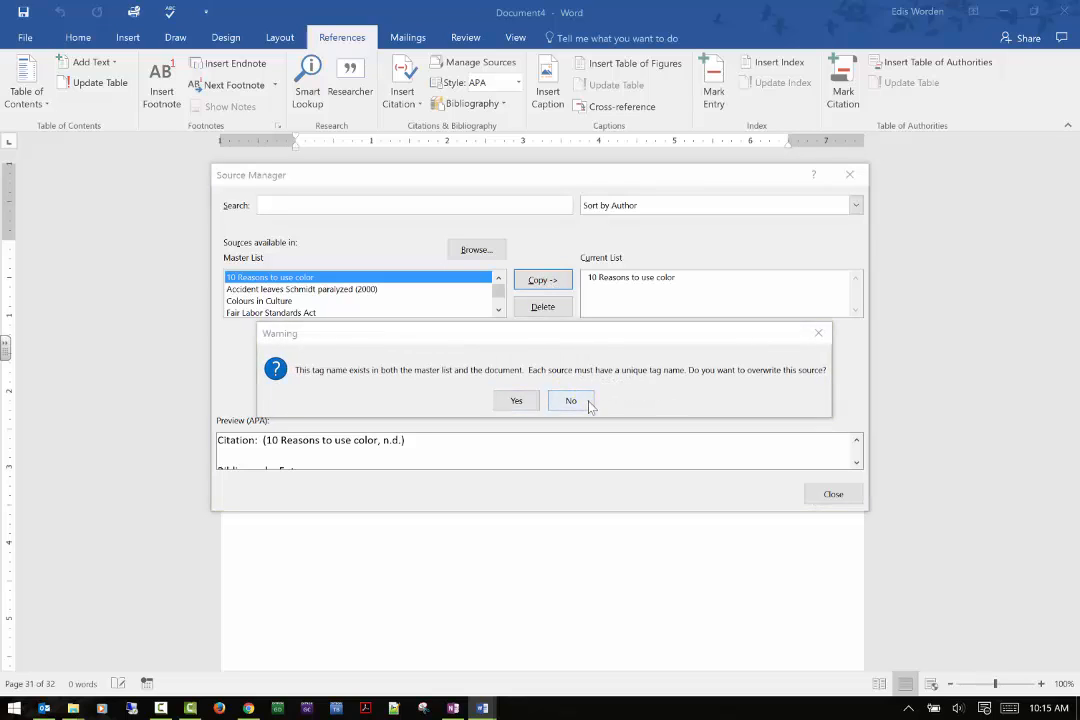
click(571, 400)
Copy the accident source from 2000 and the "Colours in Culture" source from the master list to the current list
click(300, 289)
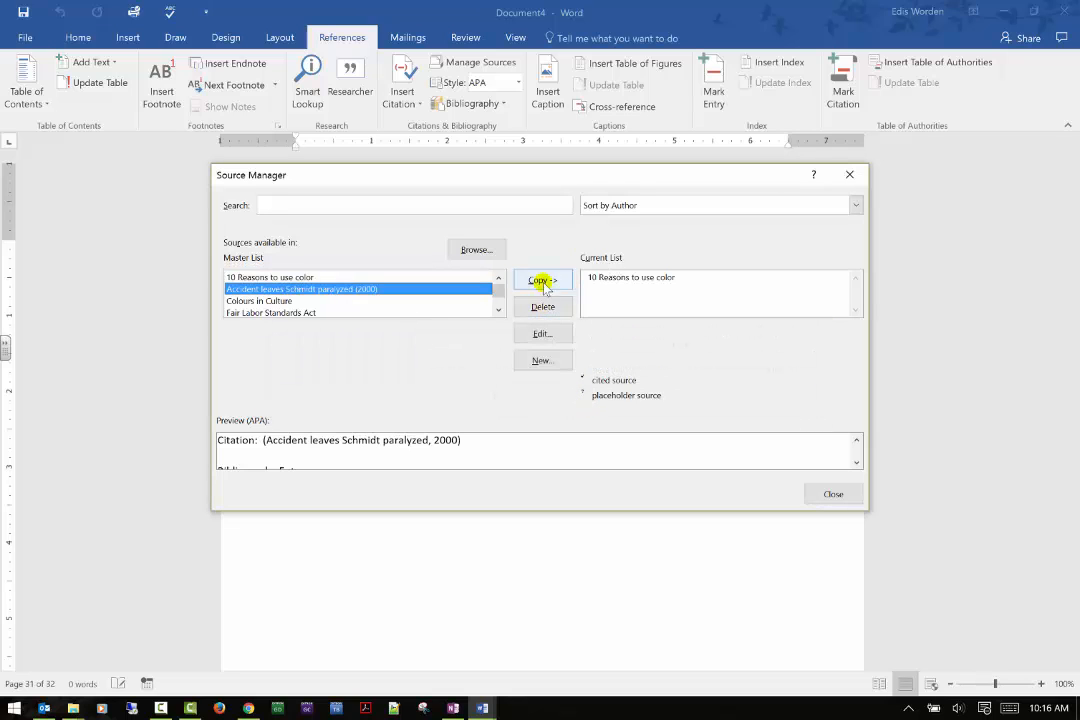
click(542, 282)
click(357, 301)
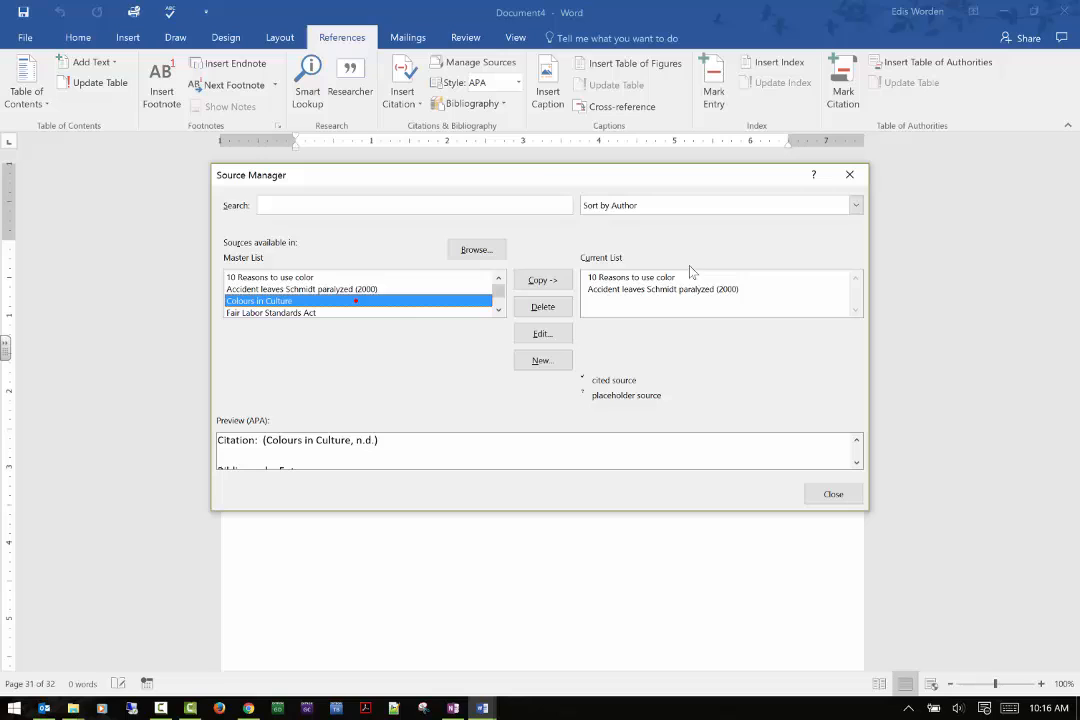
click(550, 281)
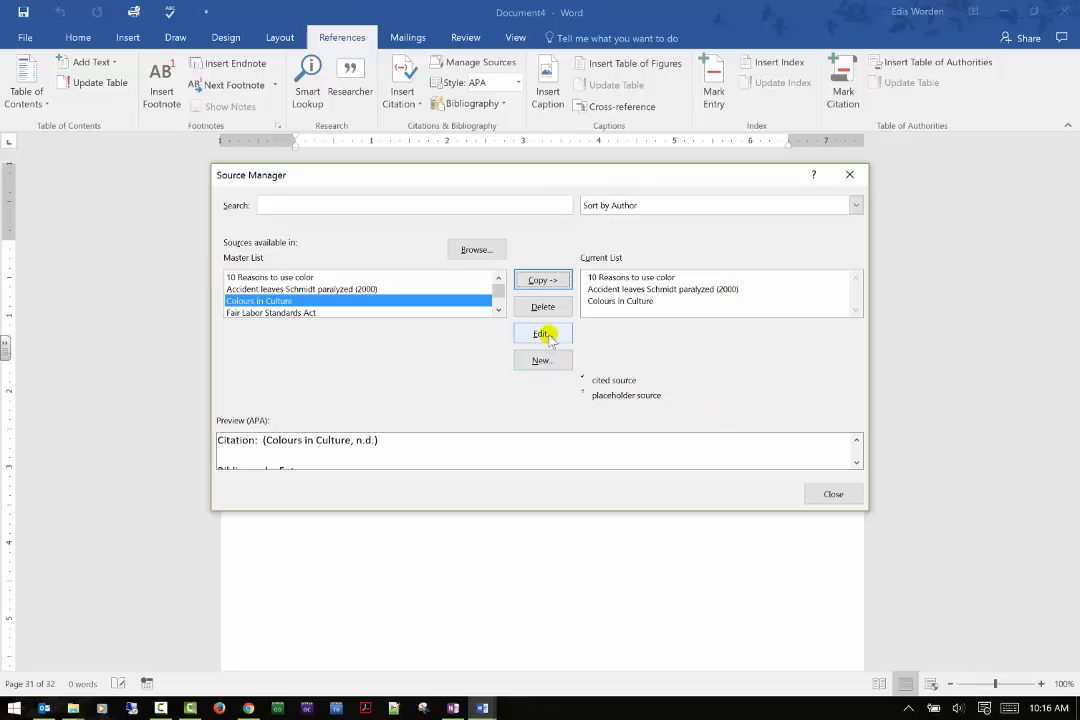
View the editable details of the "Colours in Culture" source without changing them
click(541, 334)
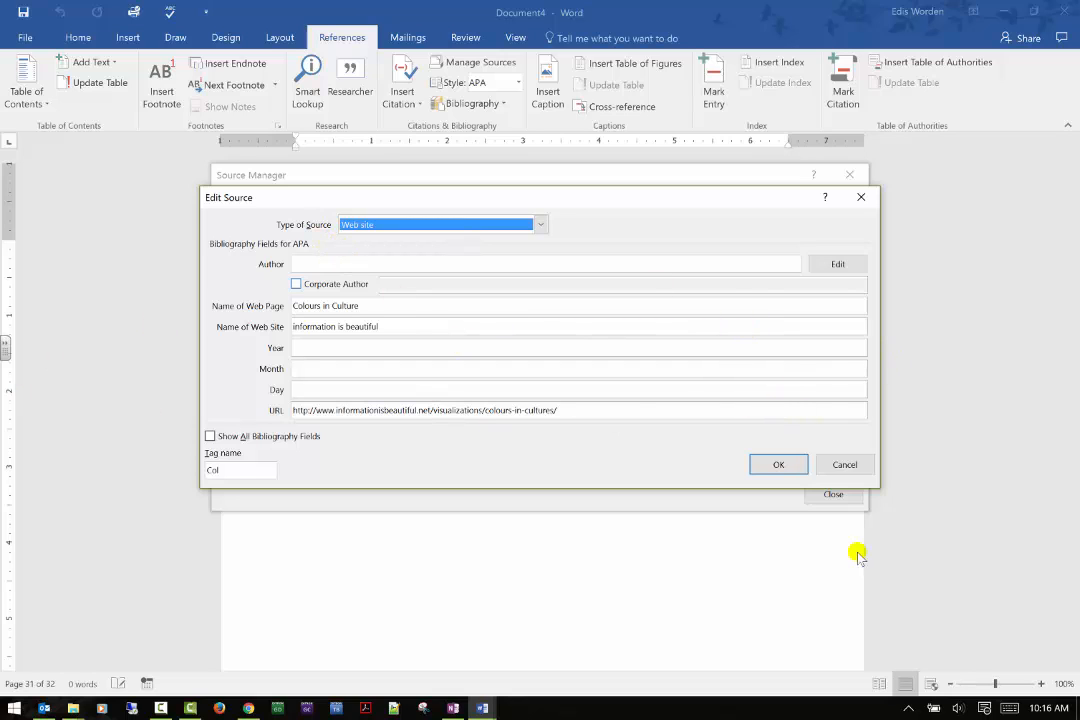
click(825, 461)
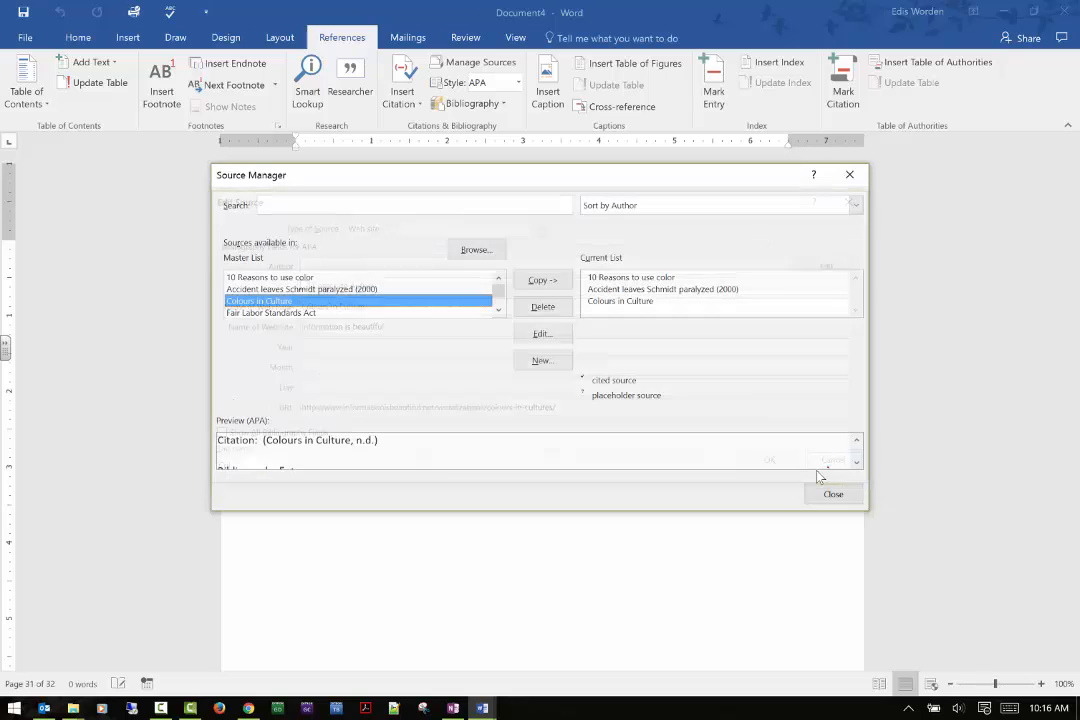
Start a new source in the Source Manager and set its type to Journal Article
click(531, 362)
click(540, 224)
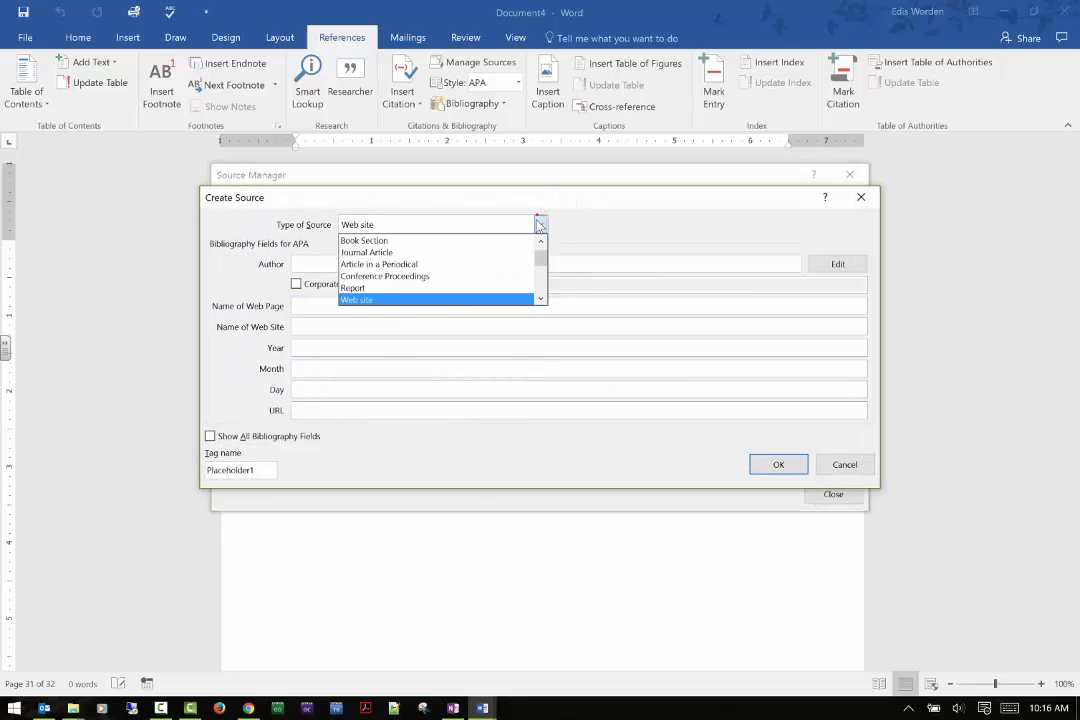
scroll(475, 253, down, 2)
scroll(475, 253, down, 2)
scroll(470, 260, up, 4)
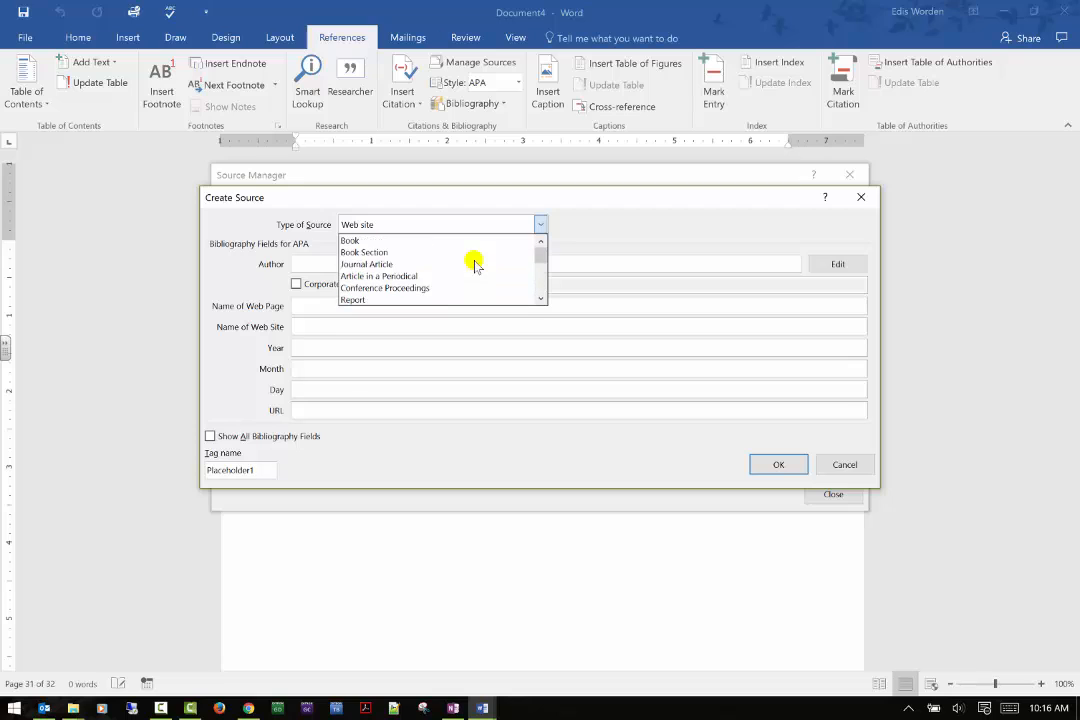
click(458, 265)
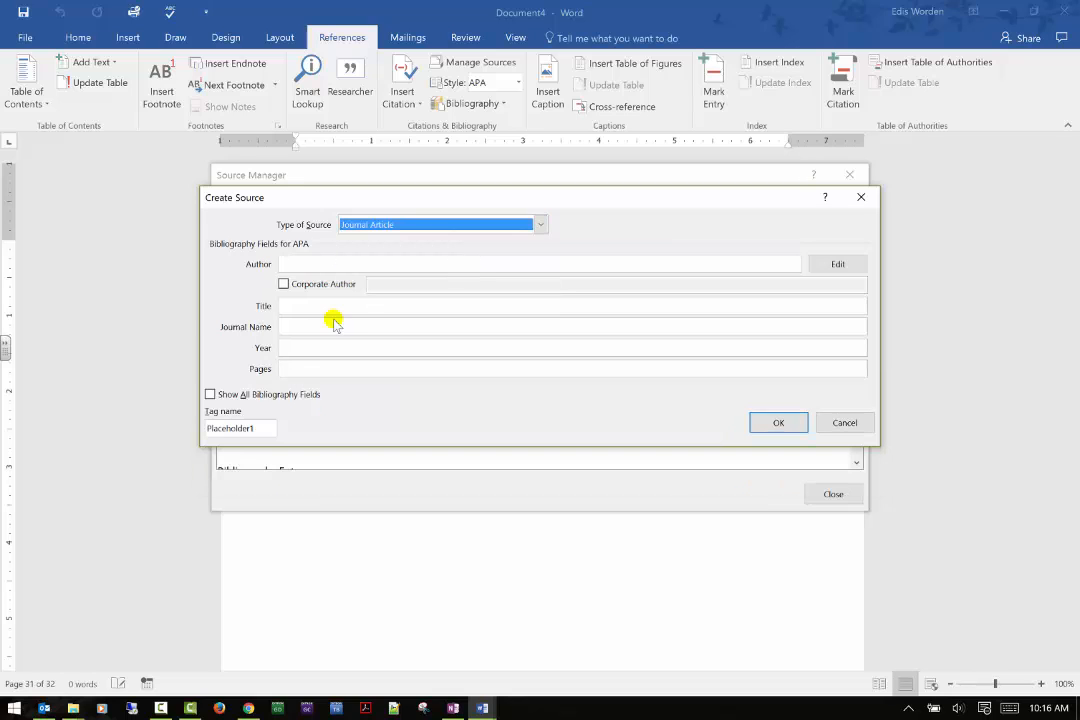
Fill in the journal article's author name, title "The ABC's of Reference", journal name, year 2016 and pages 2-3
click(335, 262)
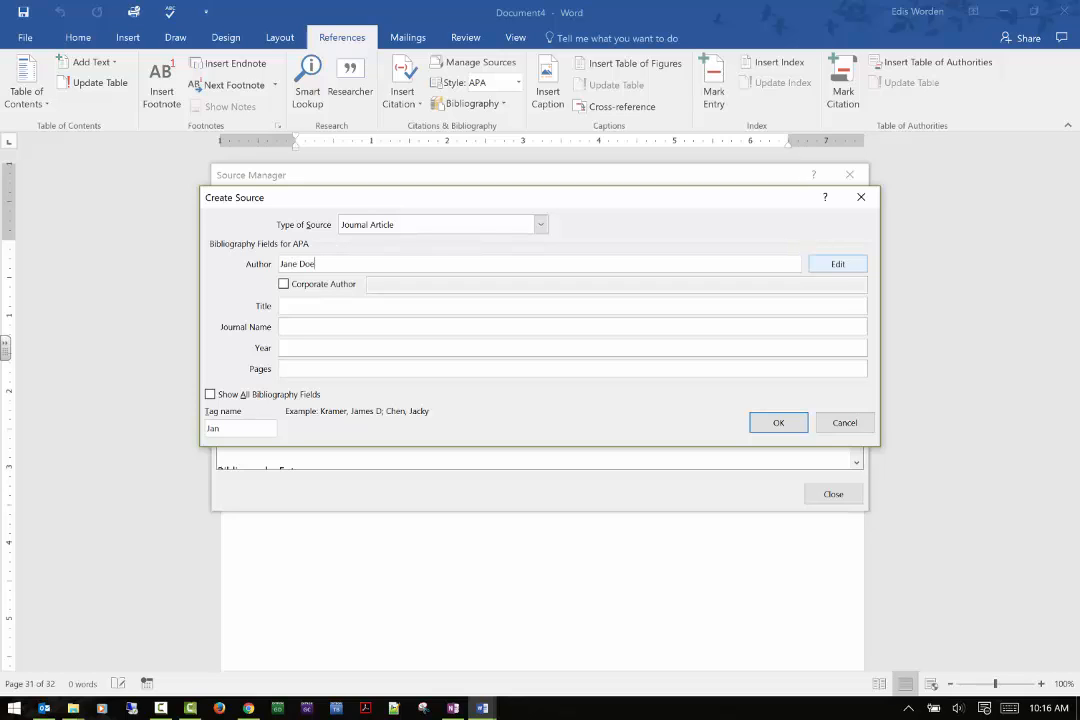
click(363, 310)
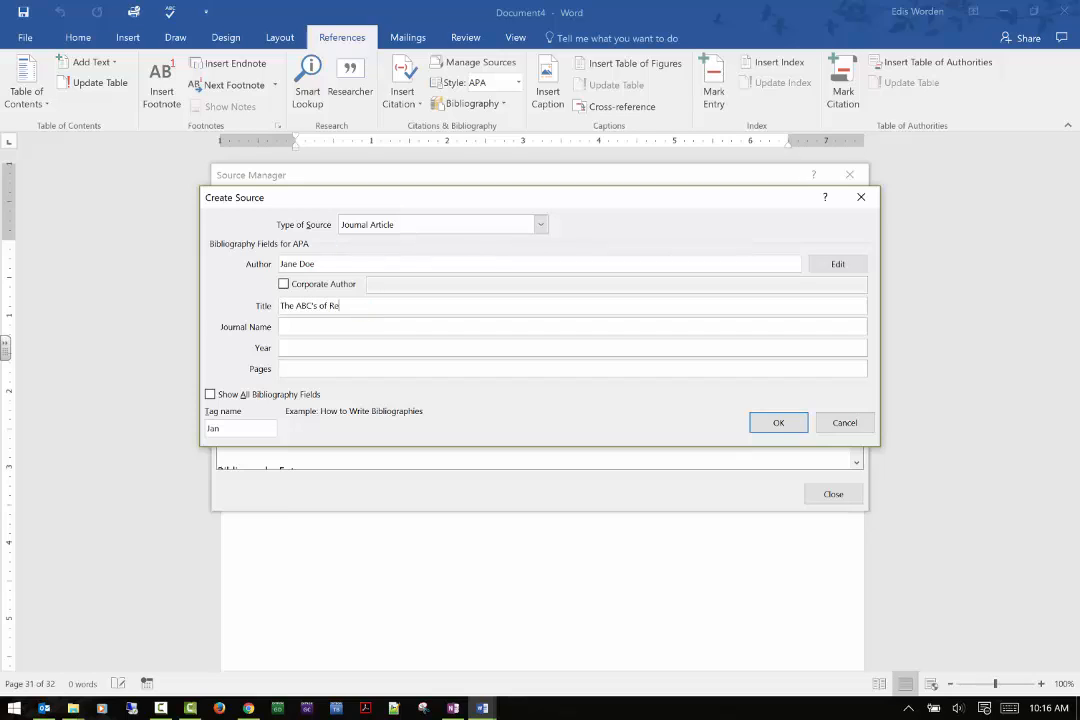
text(The ABC's of Reference)
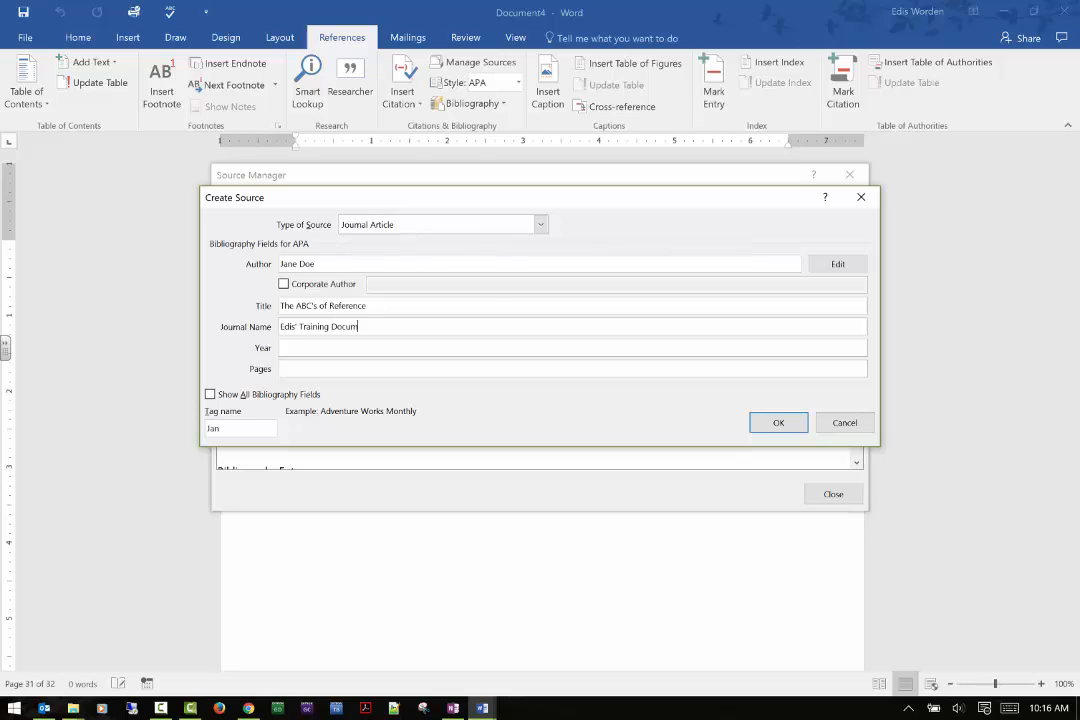
key(Tab)
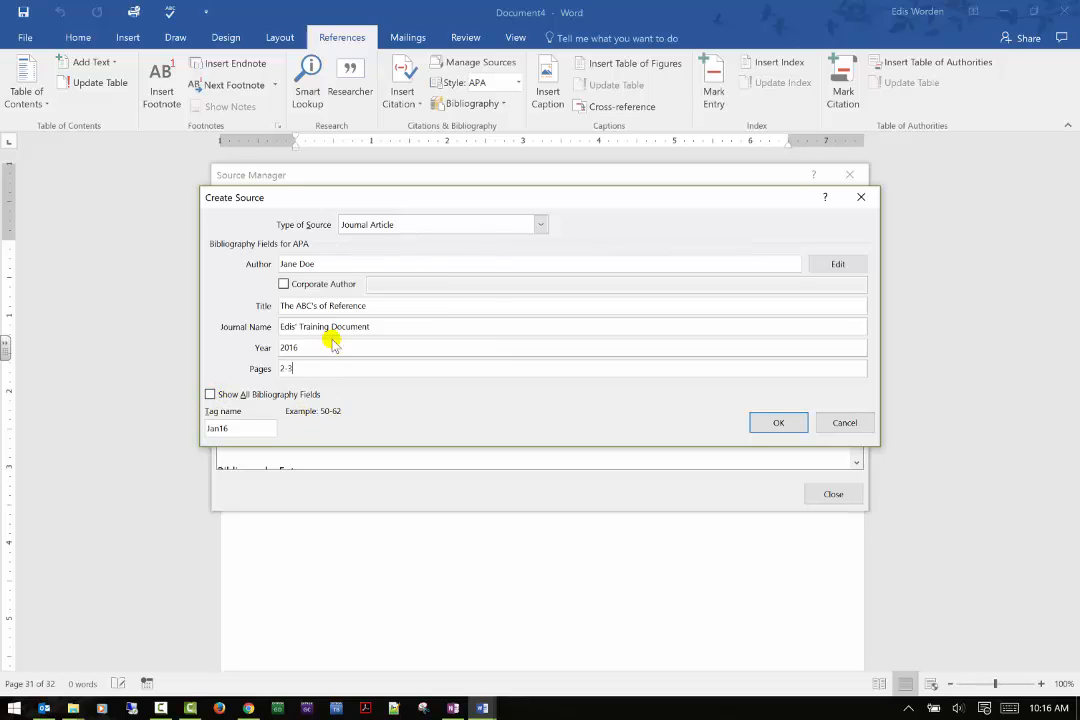
Show all bibliography fields for the journal article and enter Klamath Falls as the city
click(210, 395)
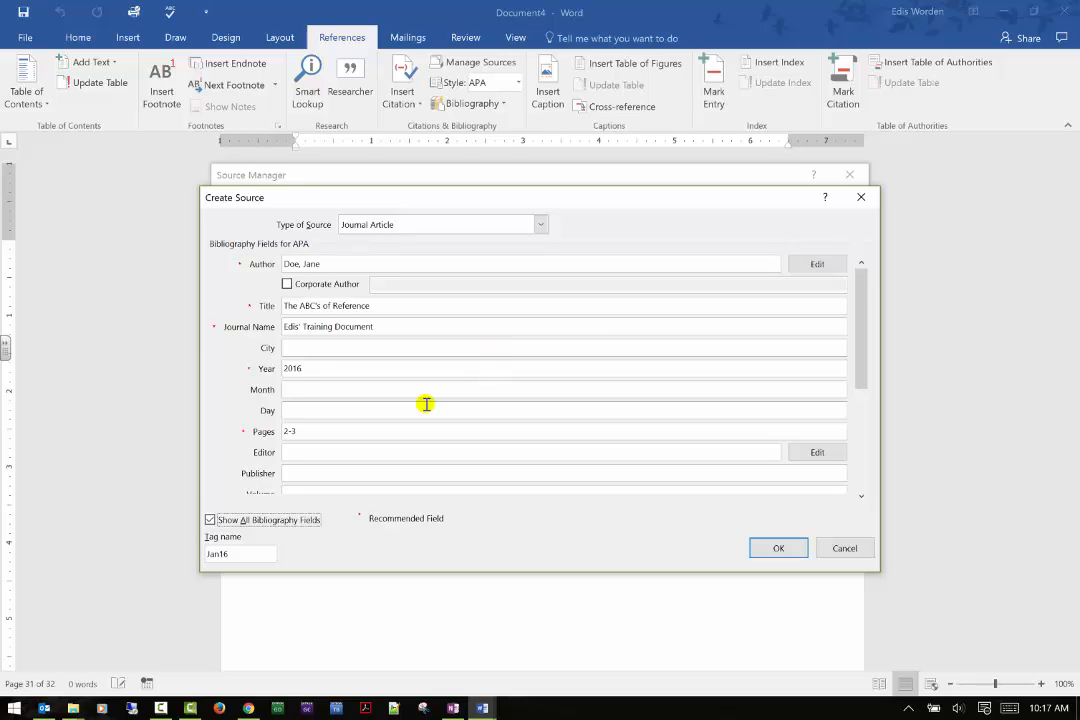
click(353, 349)
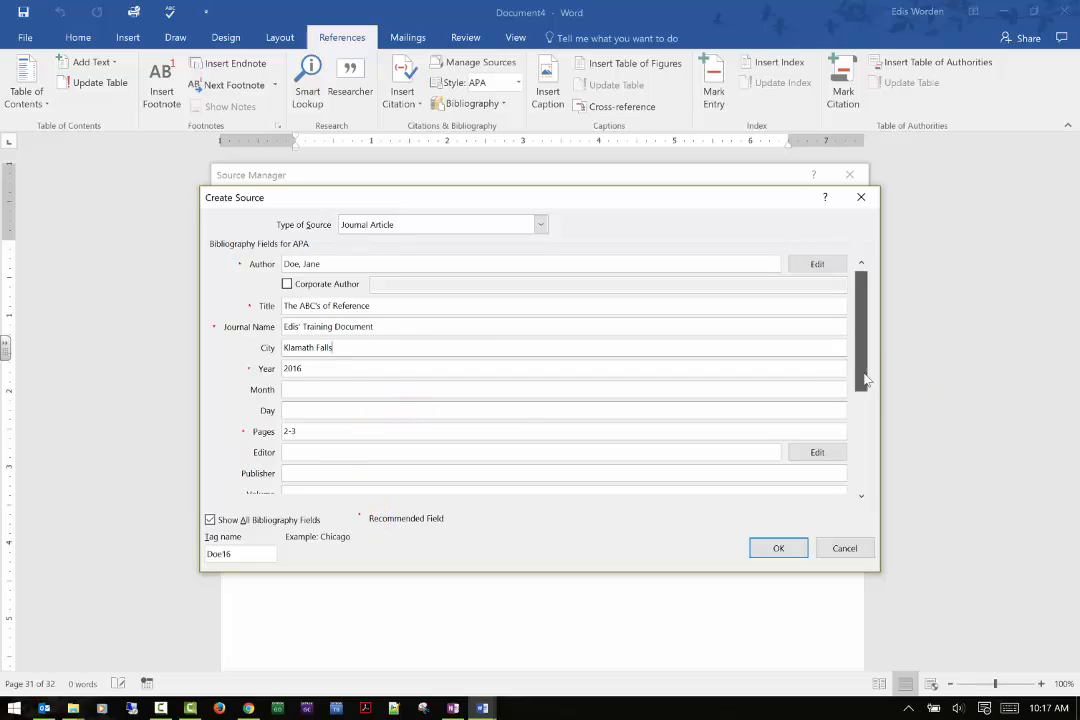
drag(866, 380, 858, 470)
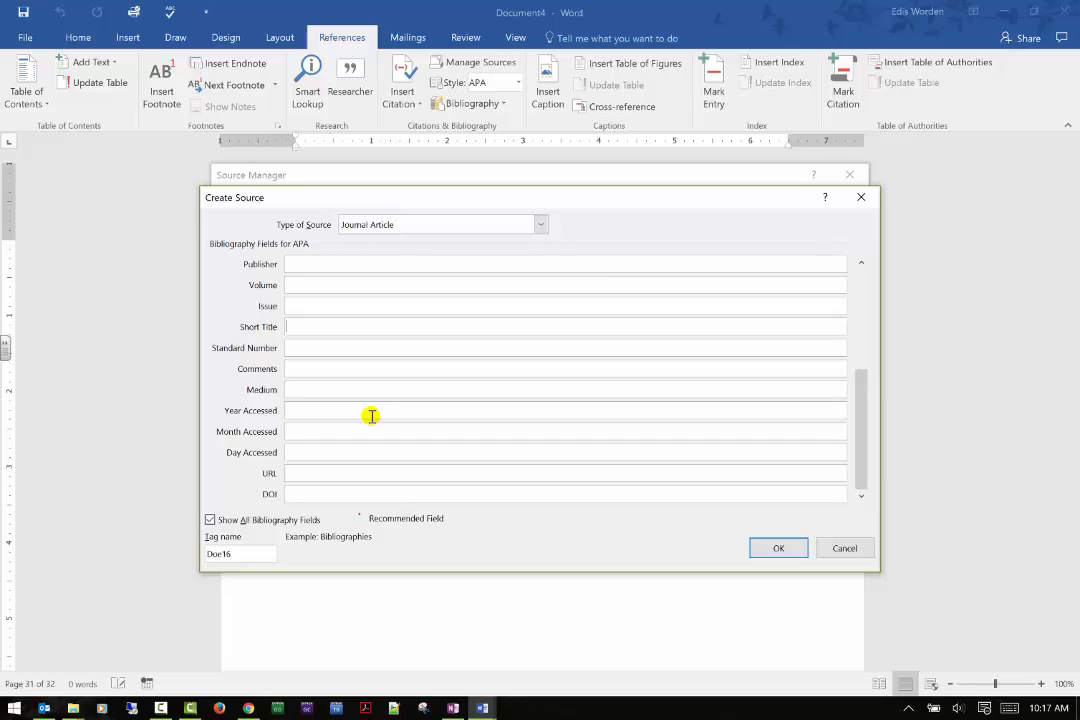
Hide the additional bibliography fields, save the journal article source and close the Source Manager
click(210, 520)
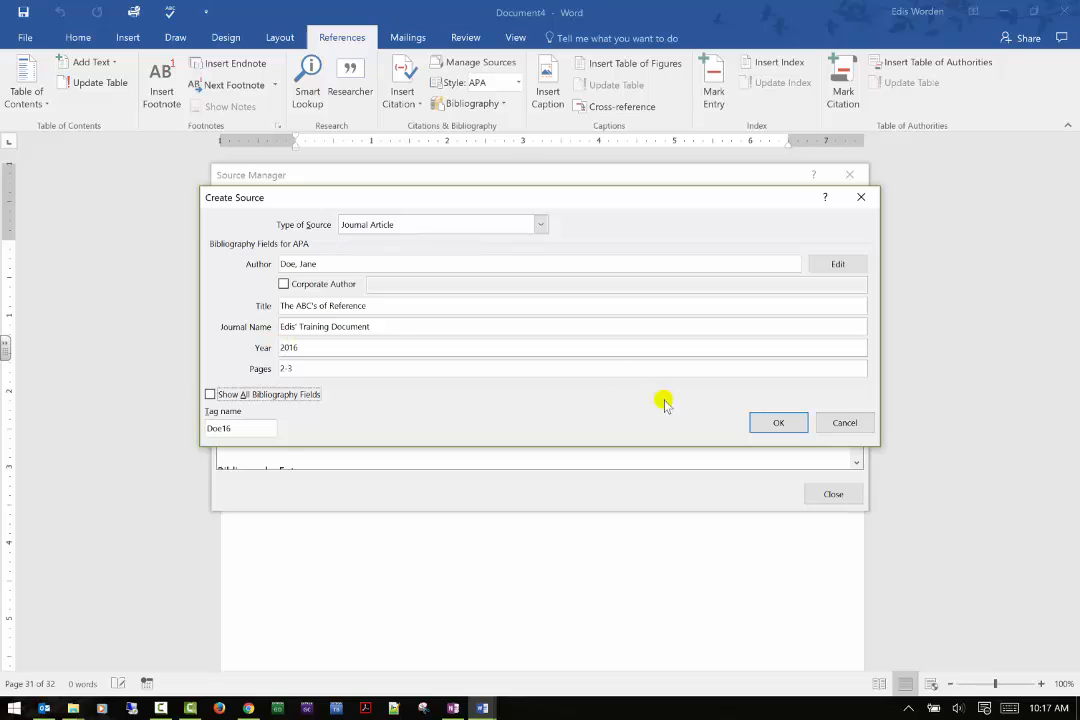
click(772, 425)
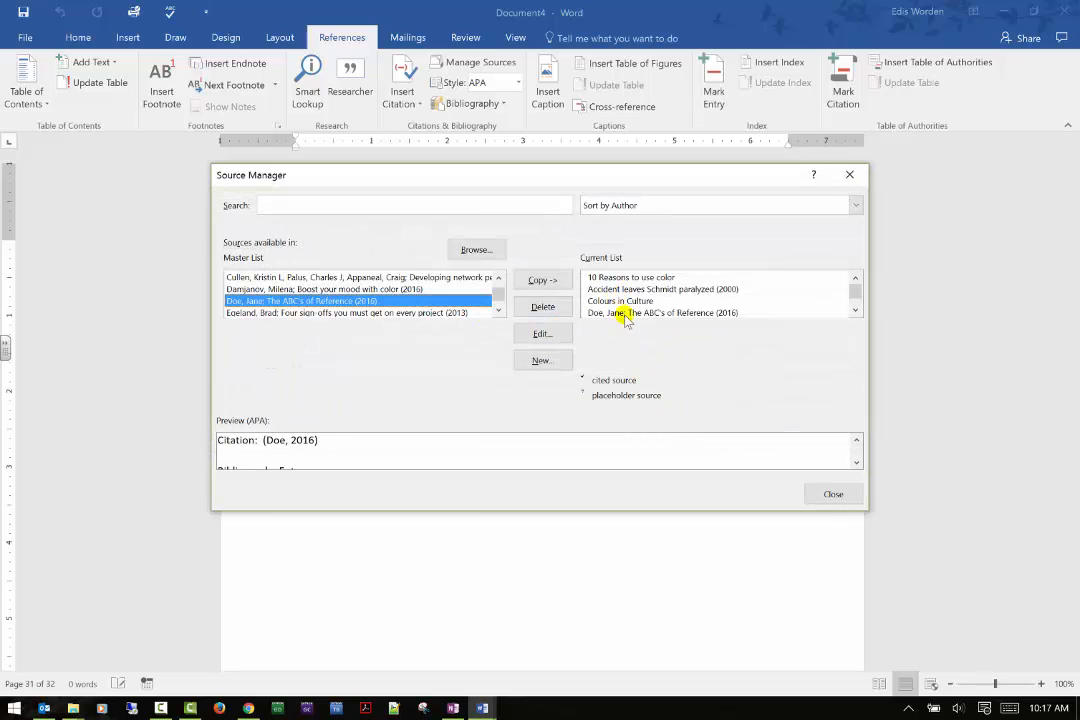
click(834, 494)
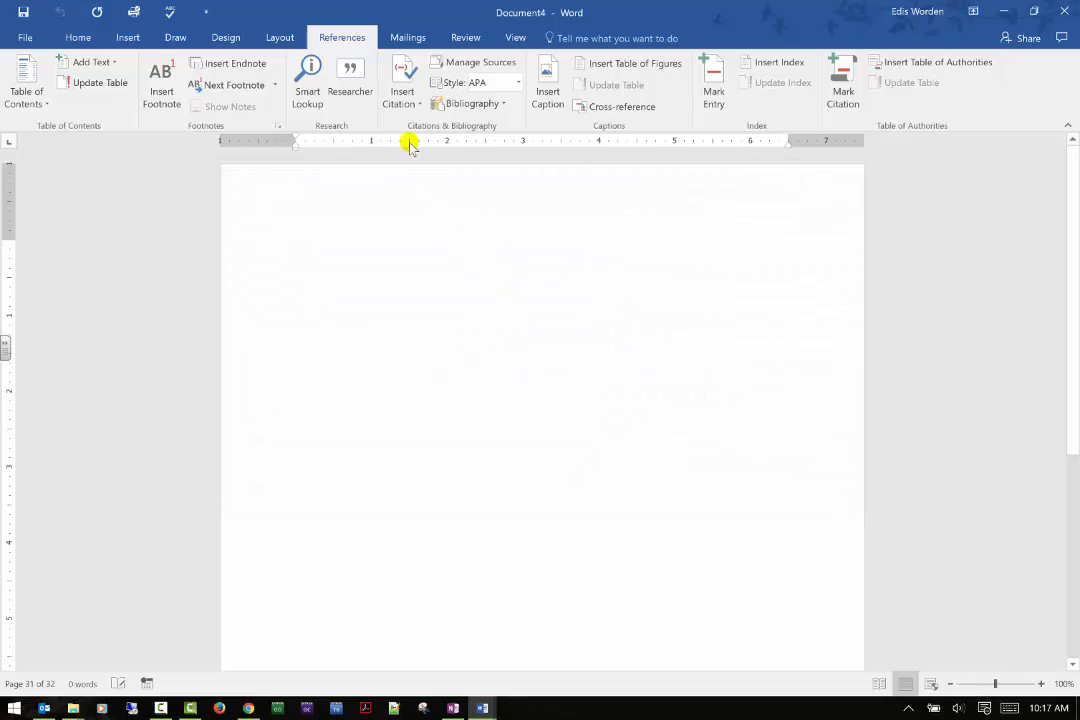
Insert a built-in References bibliography into the blank document
click(480, 104)
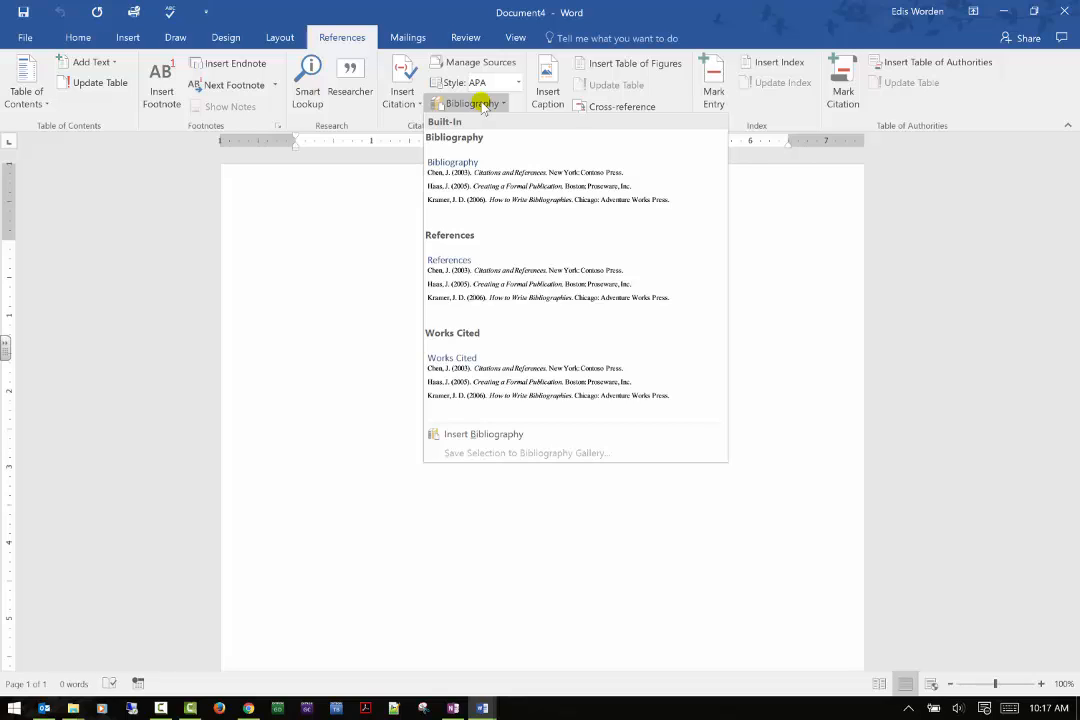
click(495, 161)
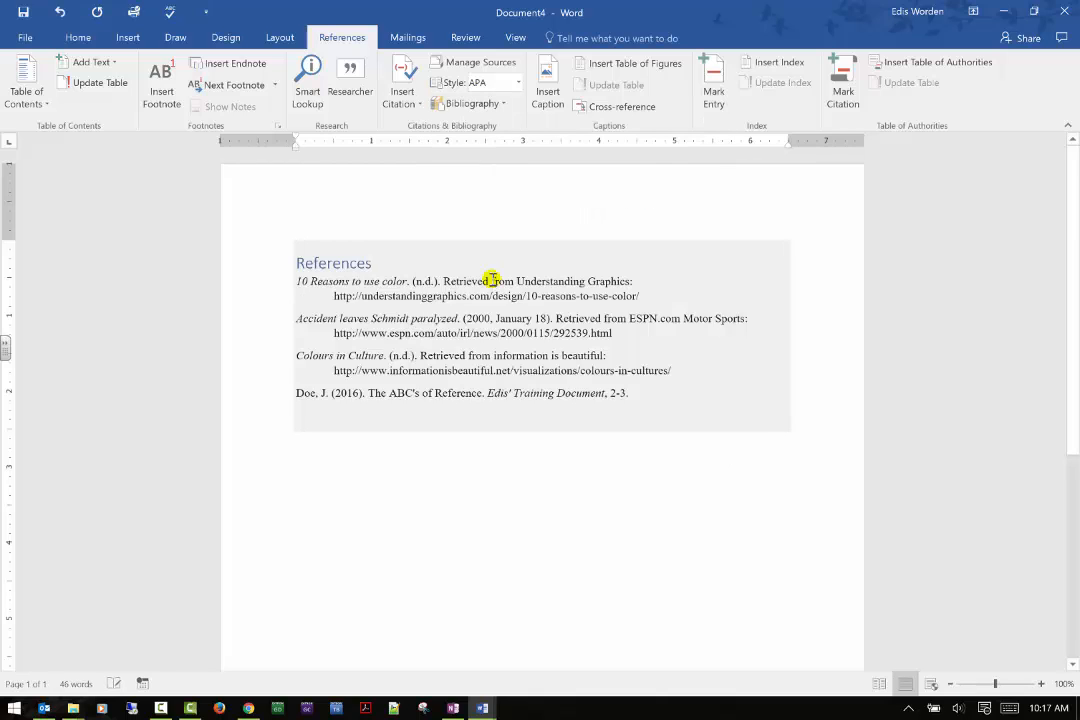
Change the font color of the "References" heading to black
click(389, 266)
drag(388, 264, 296, 264)
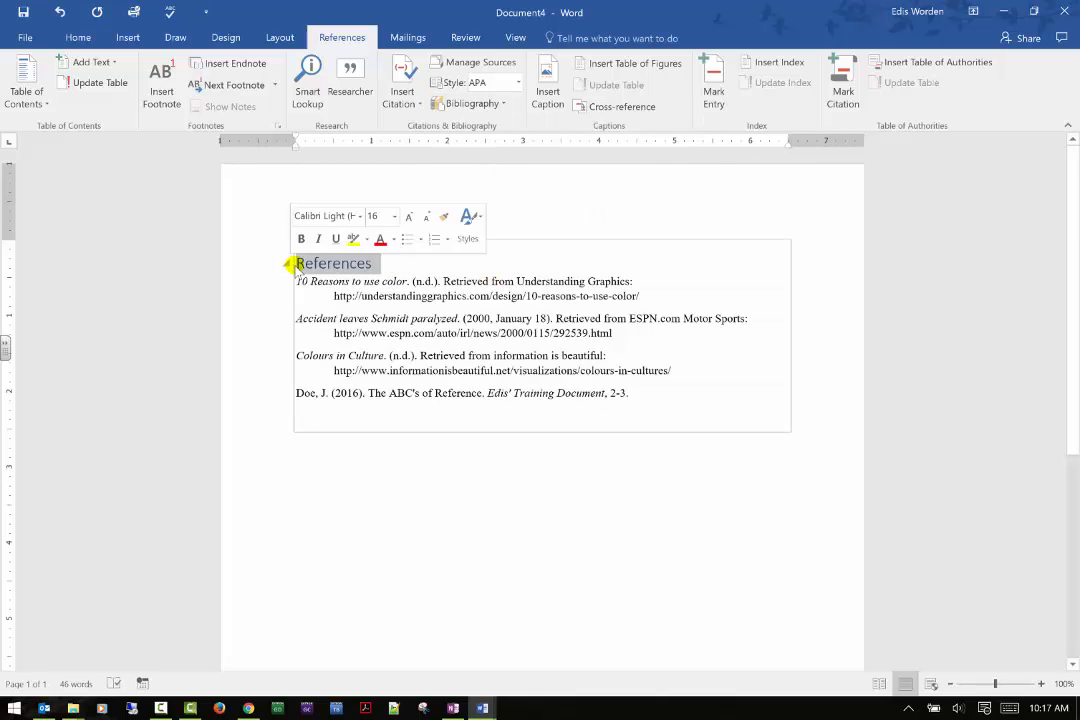
click(392, 240)
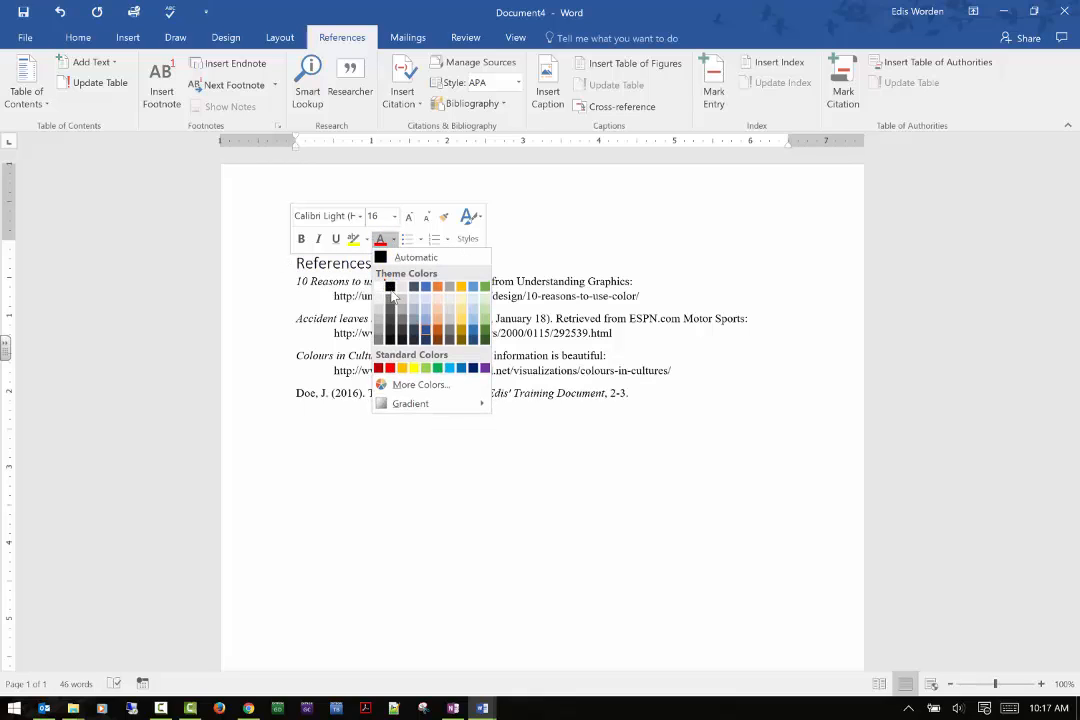
click(390, 289)
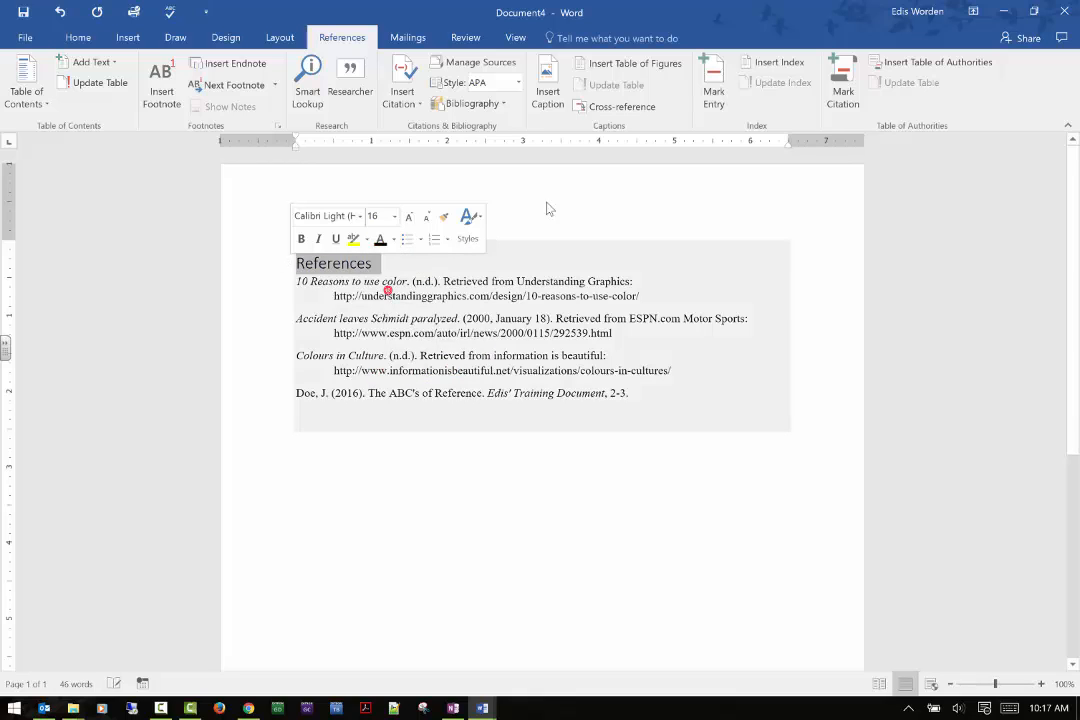
click(579, 184)
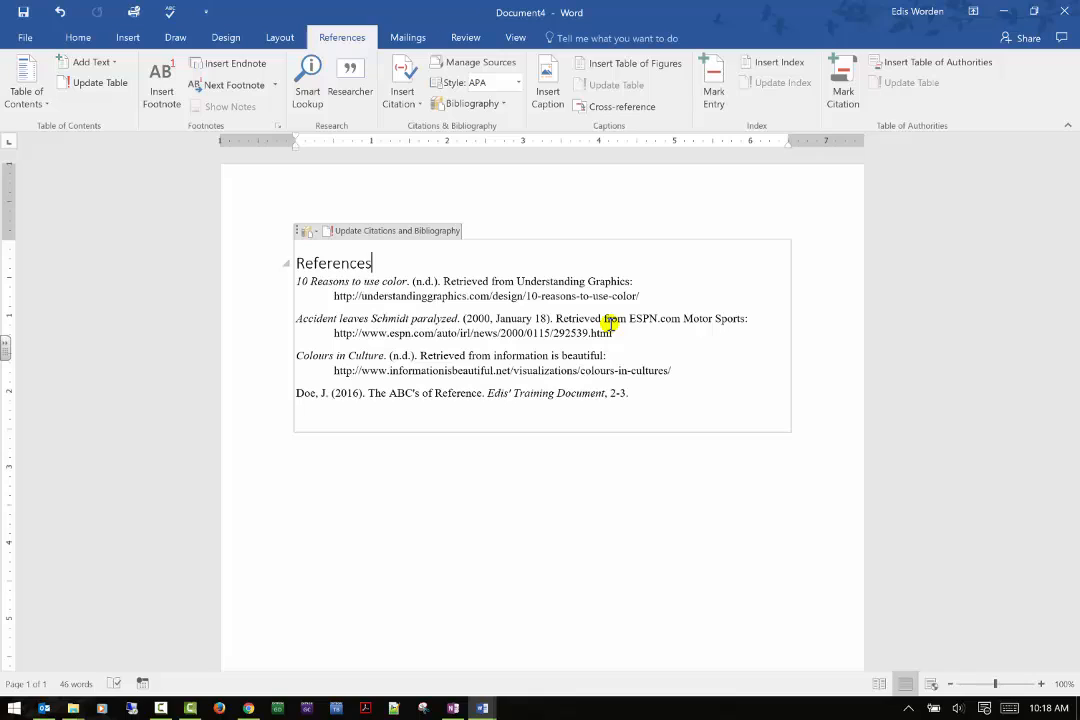
Switch the bibliography to the built-in Works Cited format and update its citations
click(303, 232)
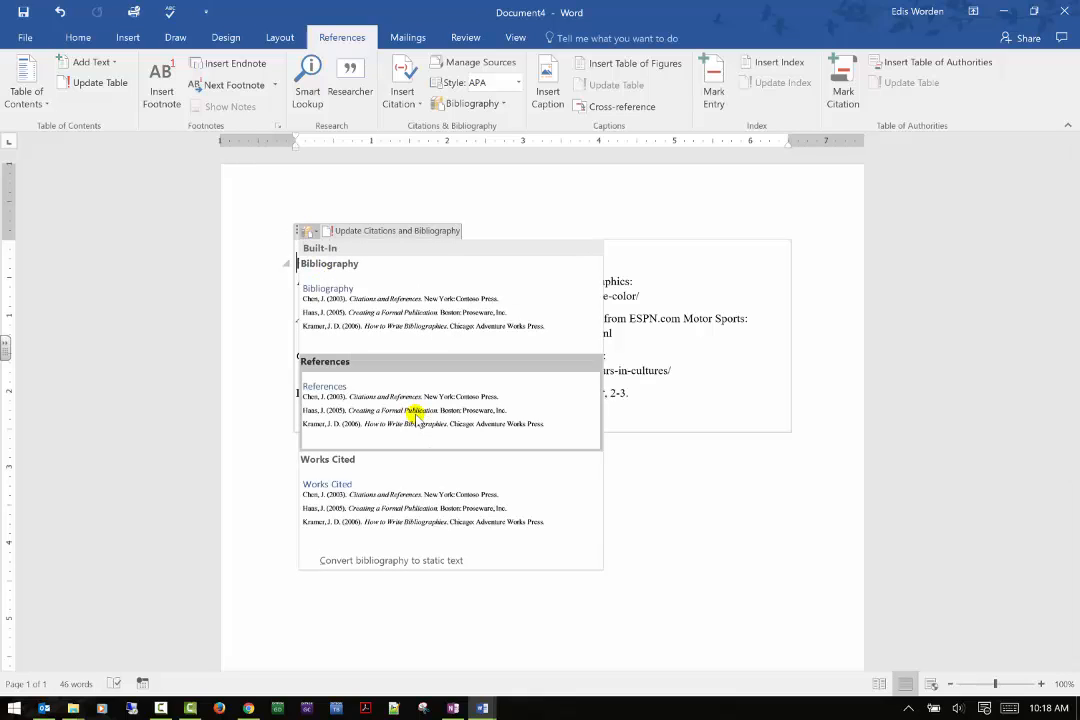
click(378, 478)
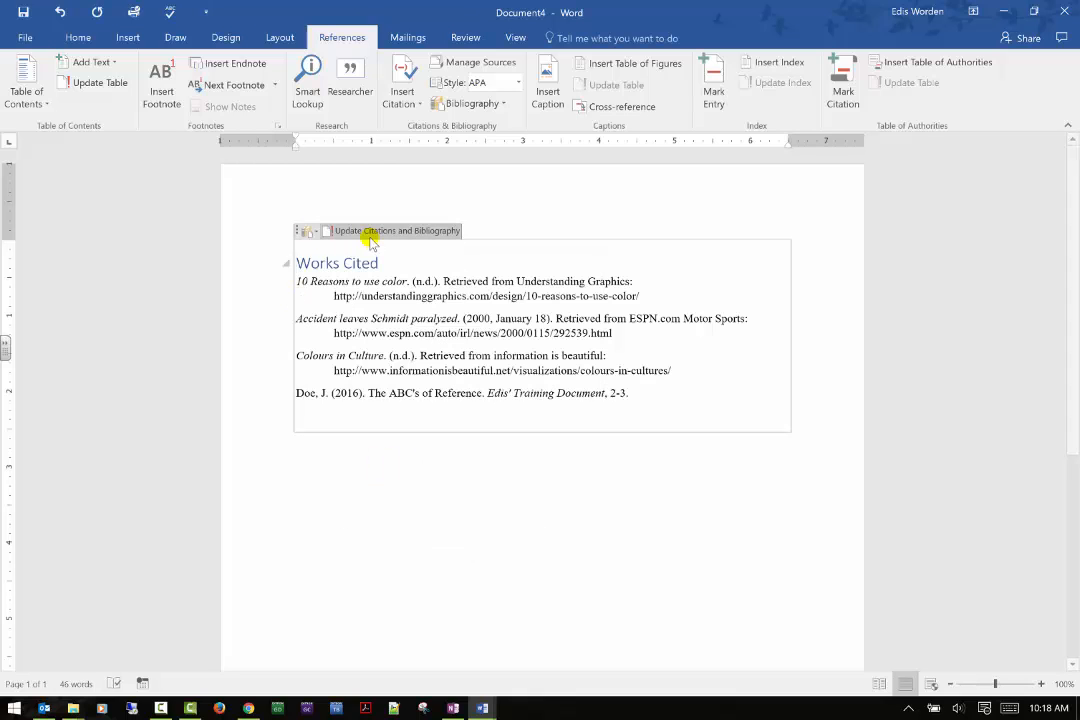
click(367, 230)
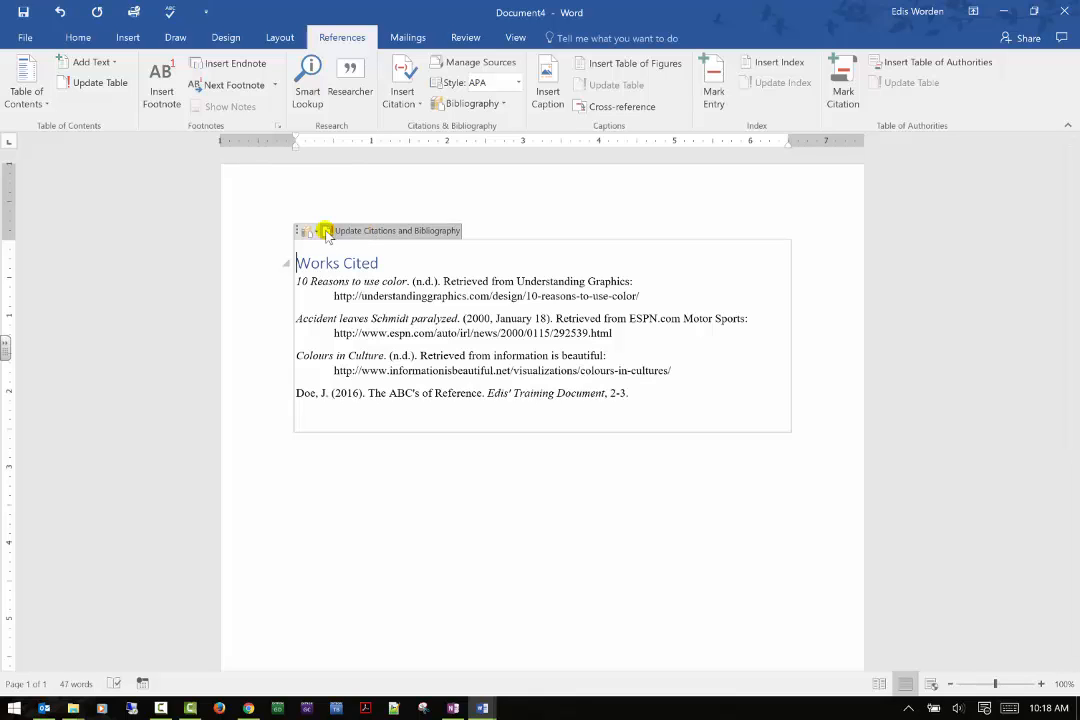
Copy the QRLoyaltyCards, SCALE-UP and Teamwork project sources from the master list to the current list, and update the bibliography
click(481, 62)
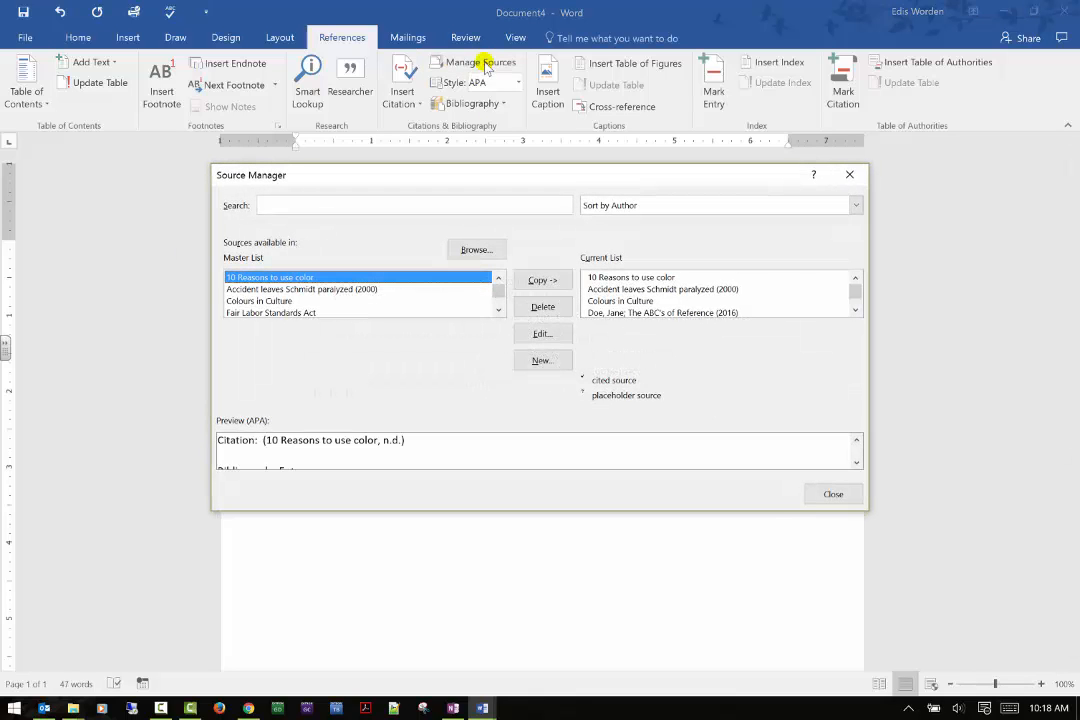
scroll(375, 285, down, 5)
click(275, 301)
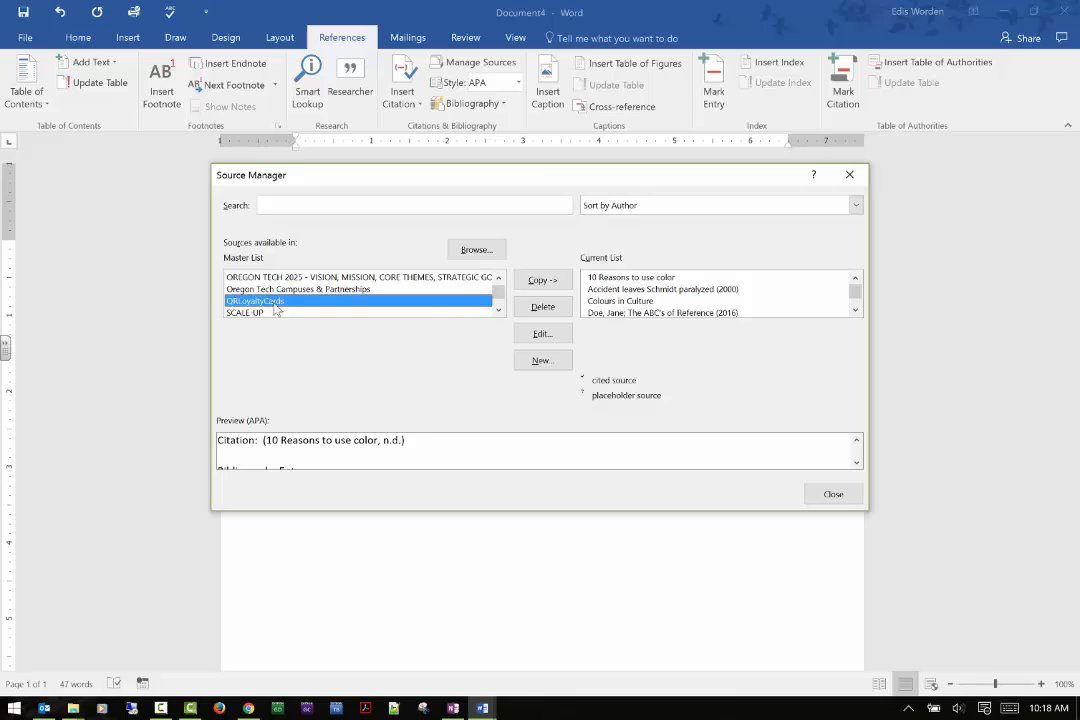
click(541, 281)
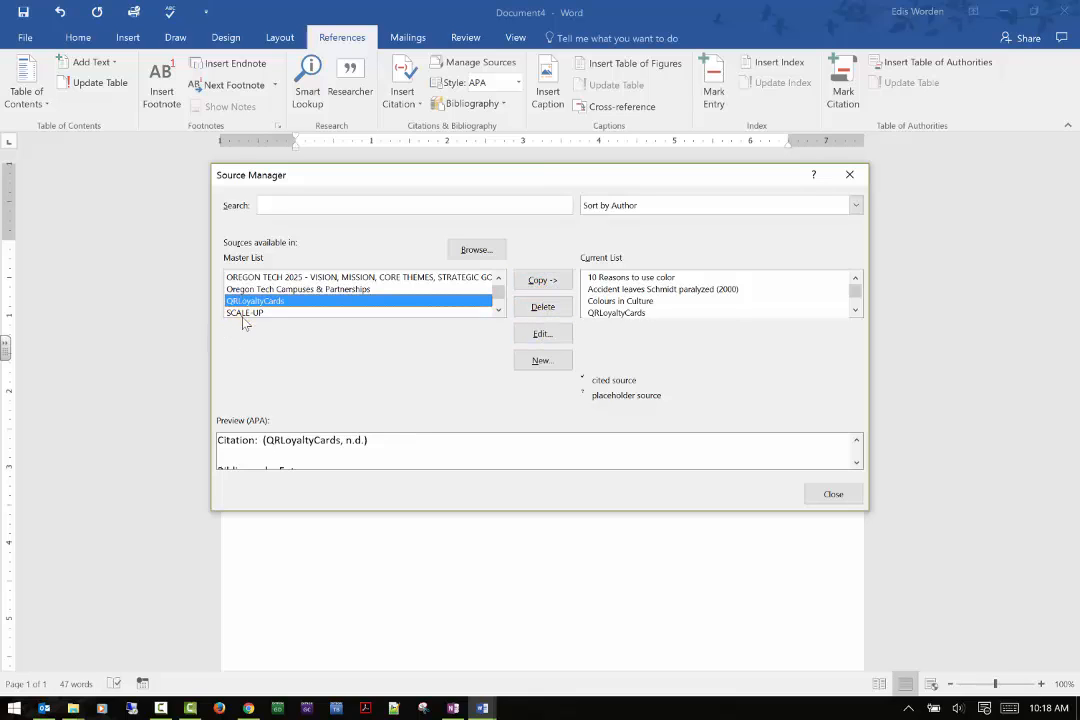
drag(250, 313, 256, 314)
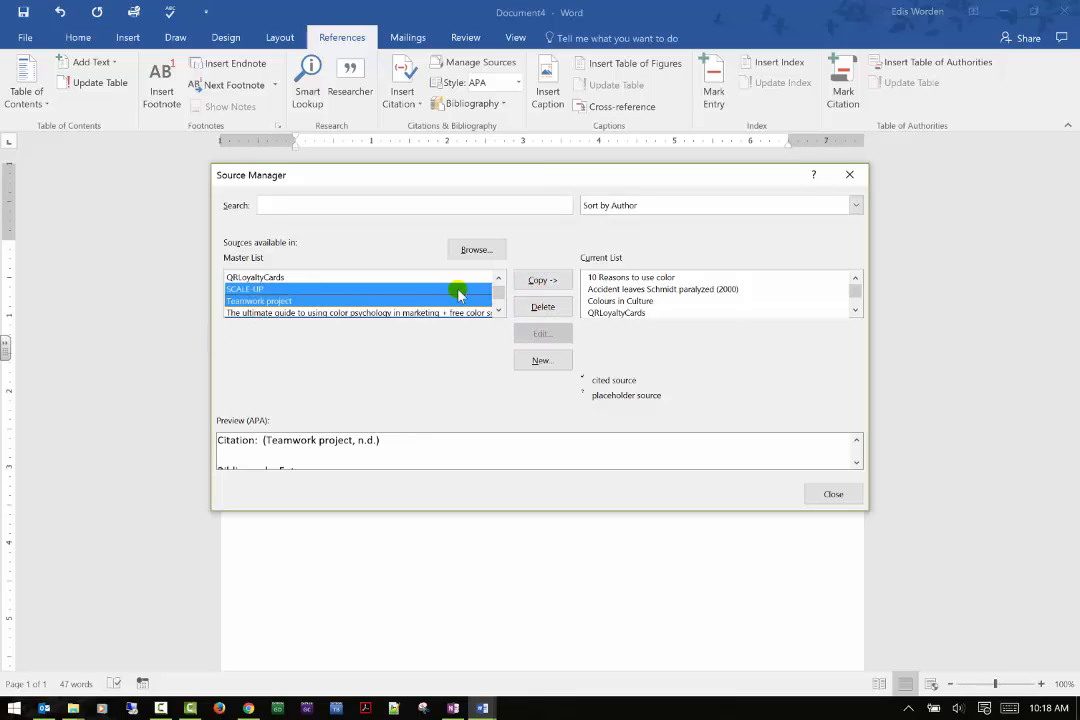
click(548, 281)
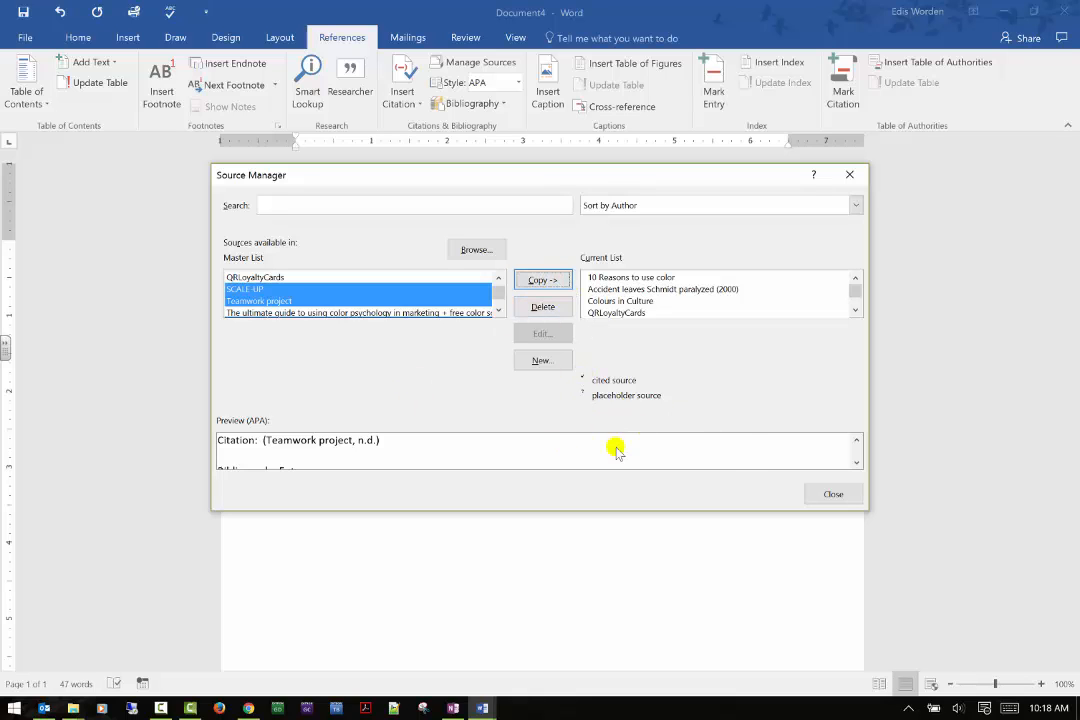
click(831, 494)
click(340, 231)
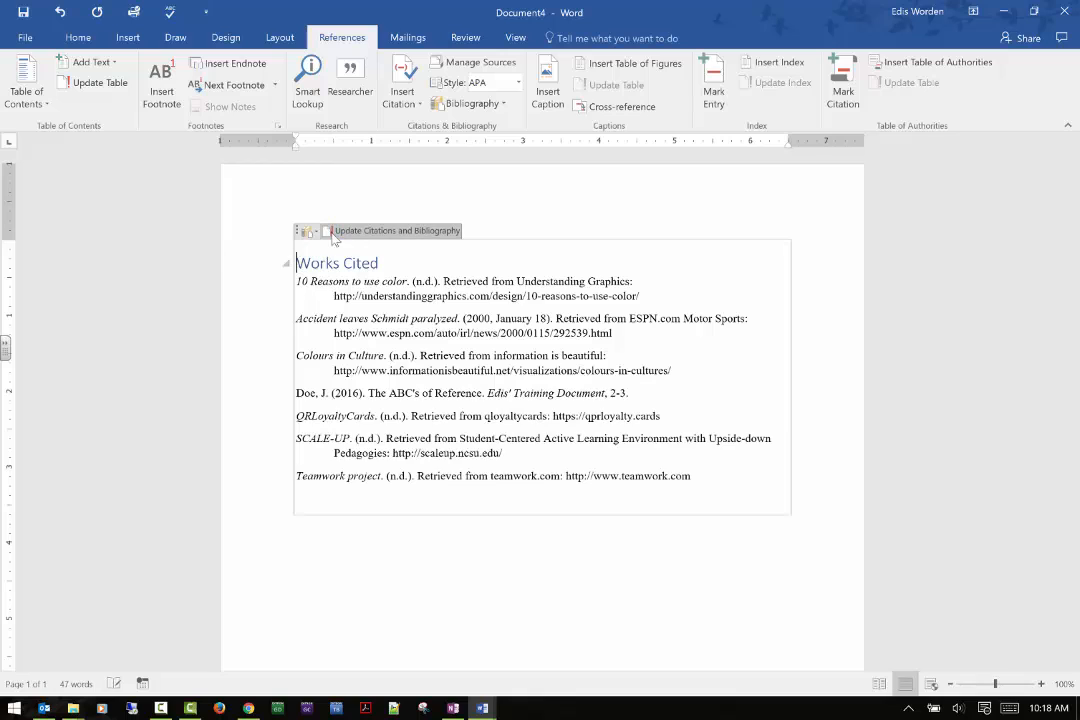
Switch the whole bibliography block to the built-in References format and place the cursor below it
click(329, 398)
click(298, 231)
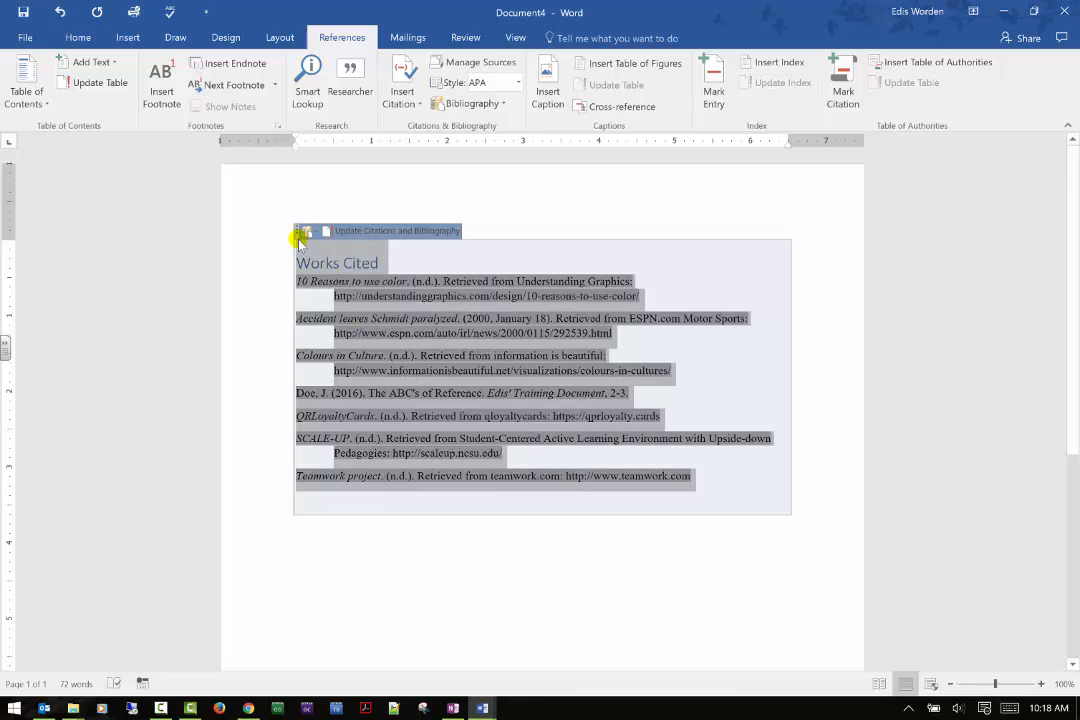
click(298, 228)
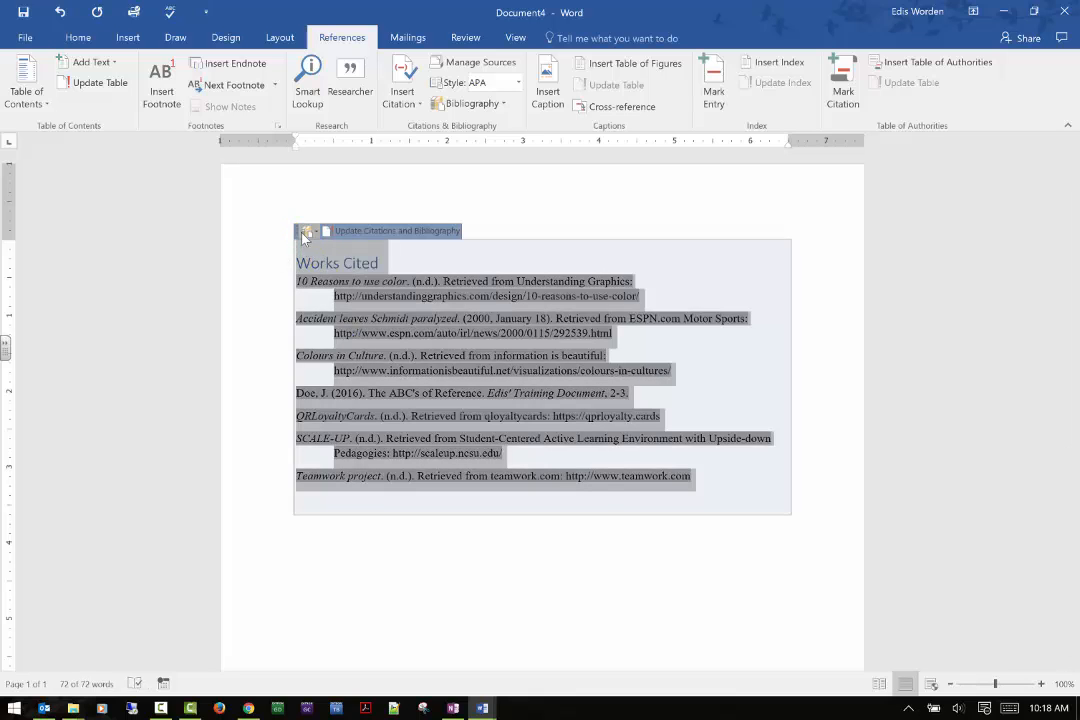
click(306, 232)
click(381, 390)
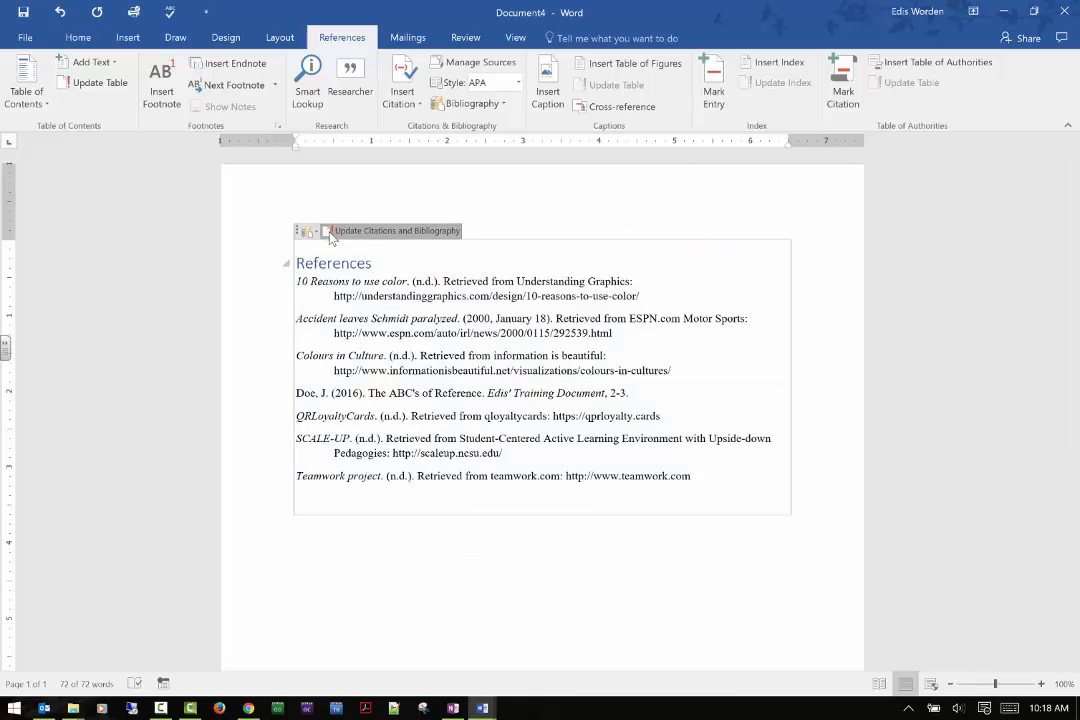
click(442, 257)
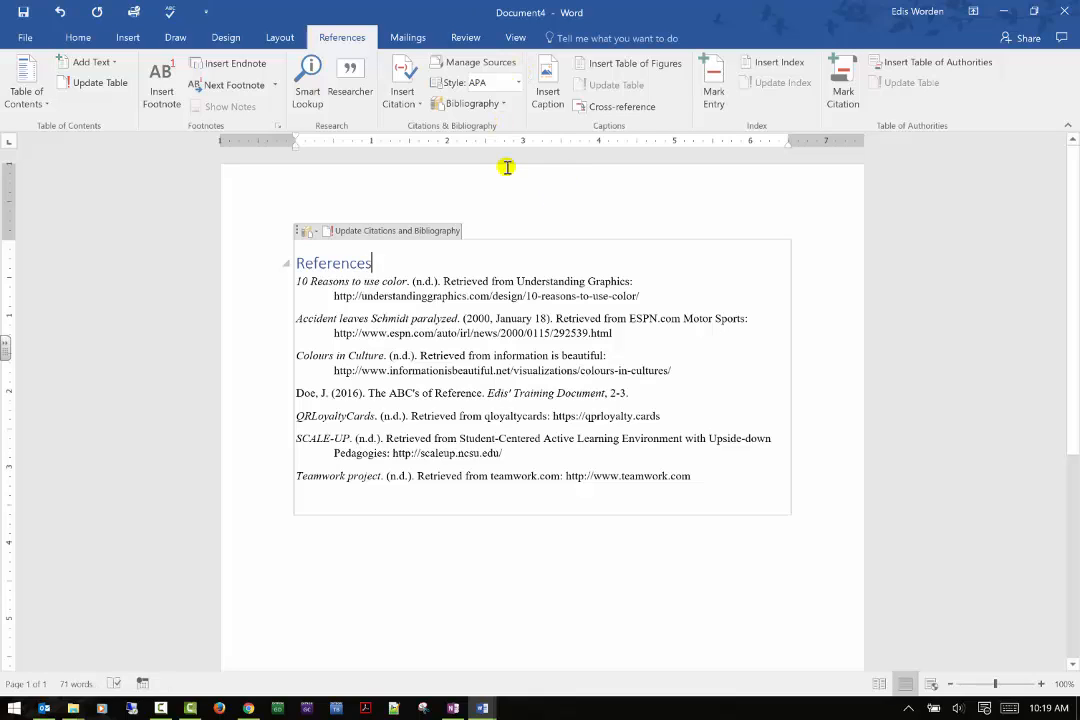
click(445, 563)
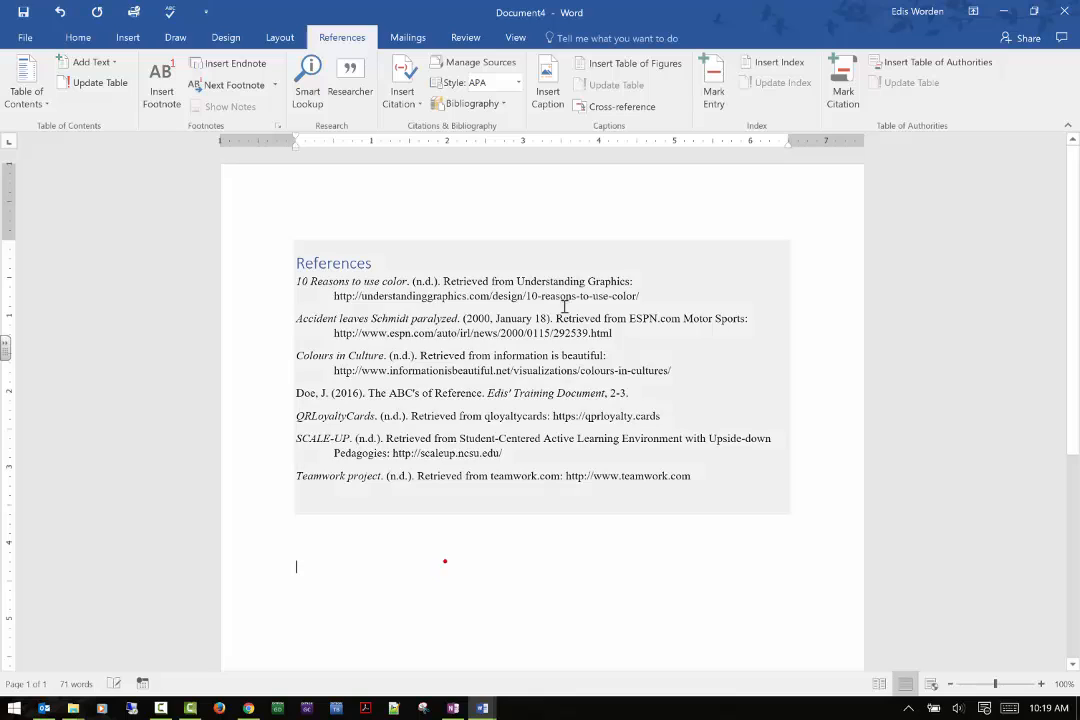
Change the citation style to Chicago and insert a second bibliography in the built-in References format below the existing one
click(518, 83)
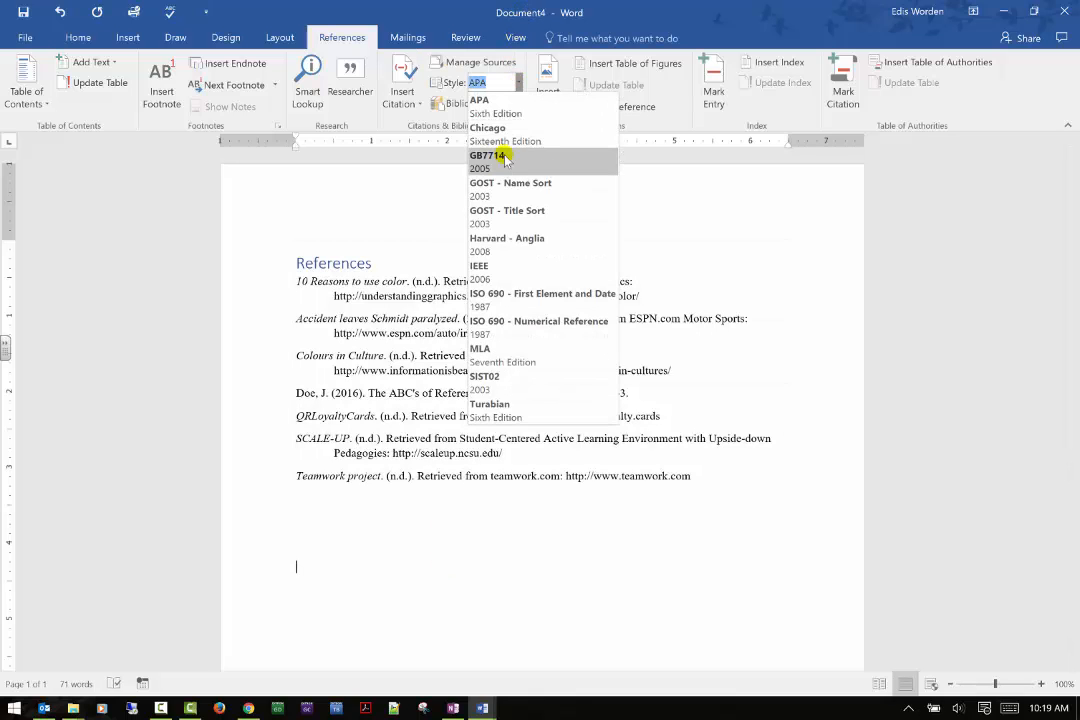
click(495, 134)
click(503, 104)
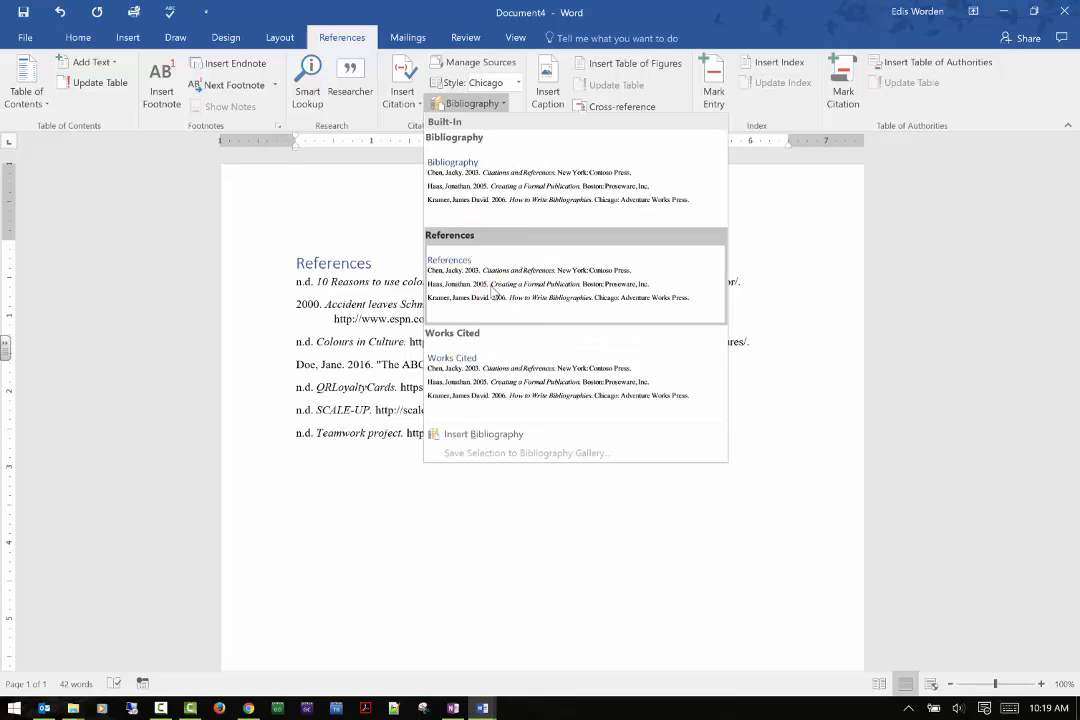
click(492, 290)
scroll(510, 343, down, 3)
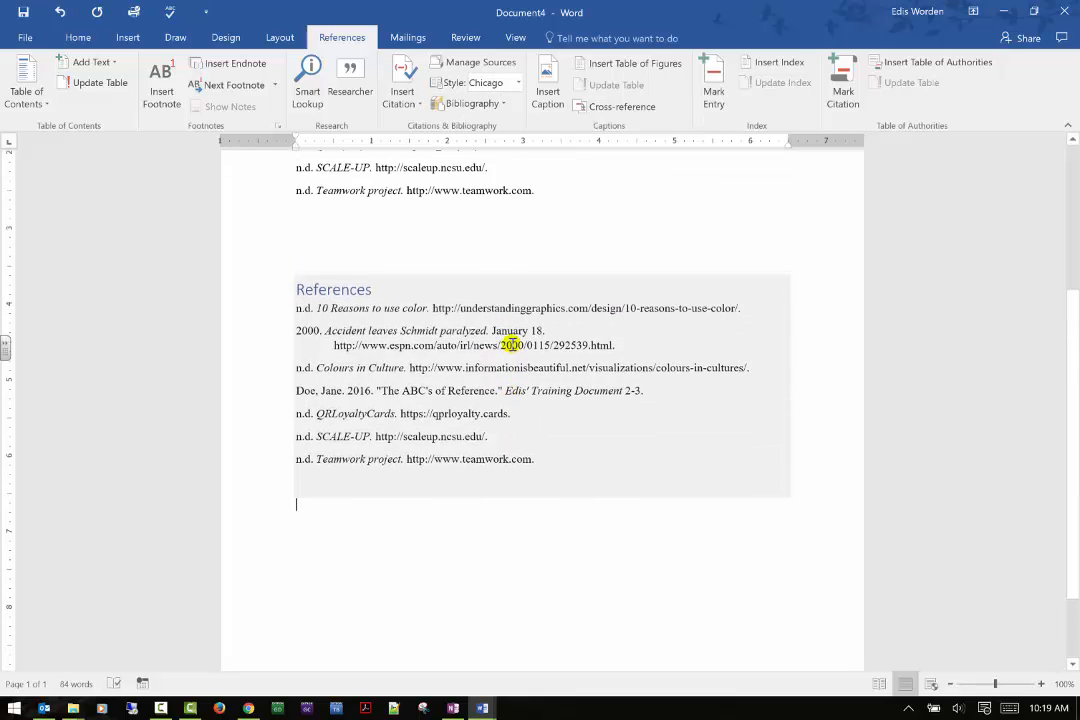
scroll(513, 342, up, 1)
scroll(511, 309, up, 1)
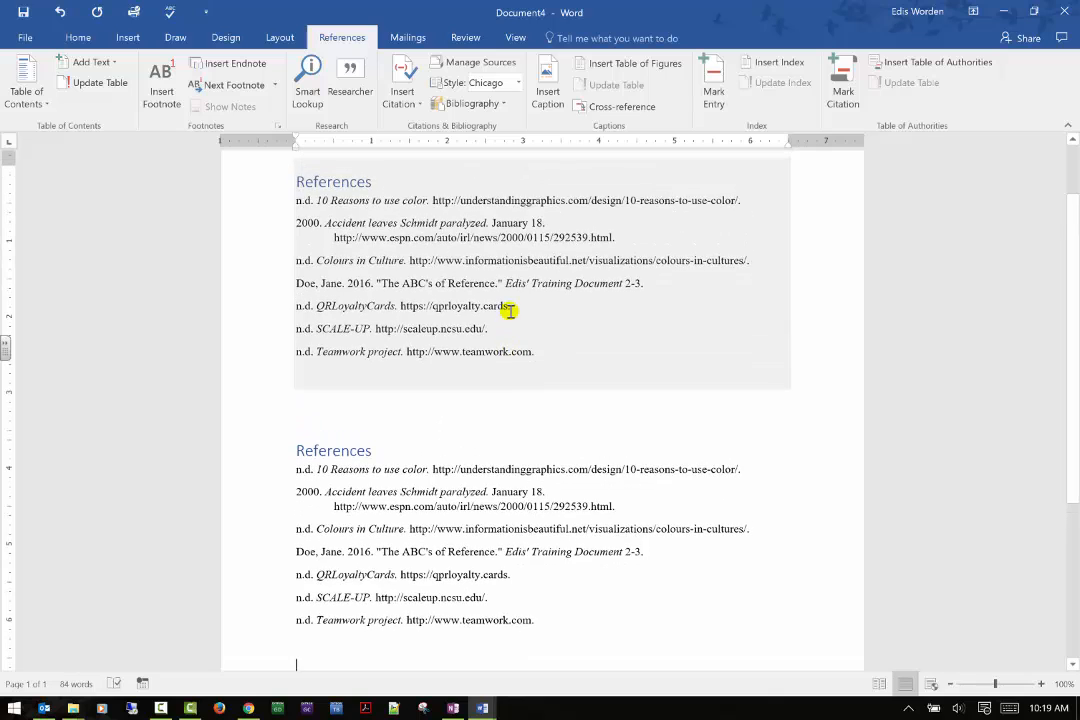
Change the citation style of the bibliographies to GOST - Title Sort
click(409, 289)
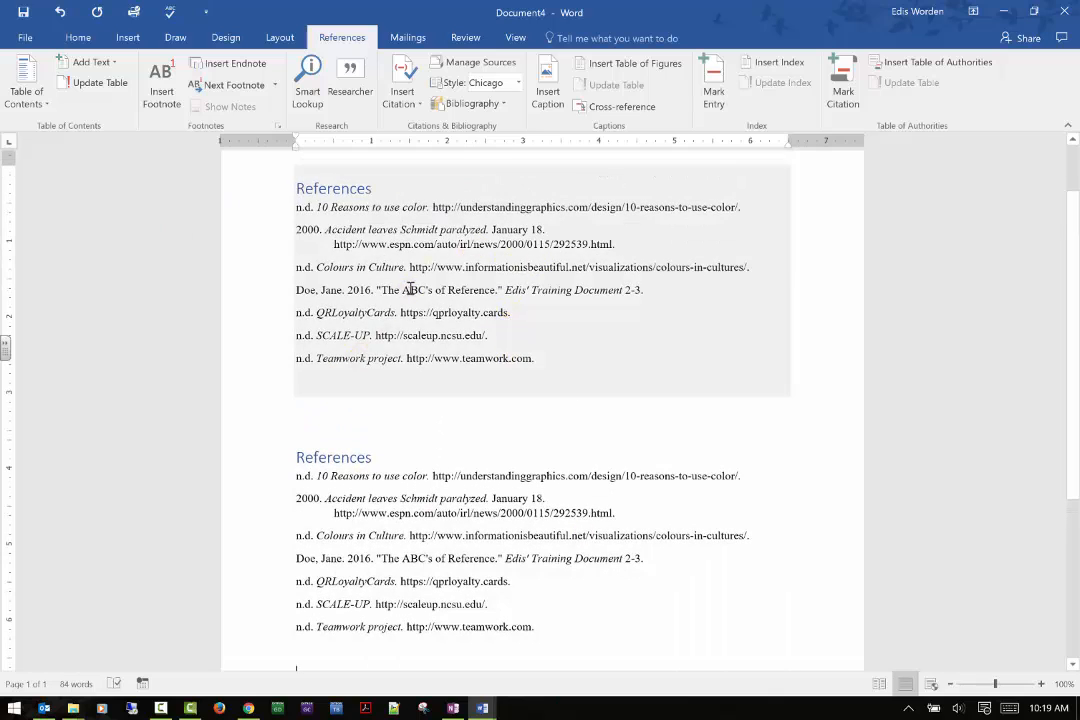
click(520, 84)
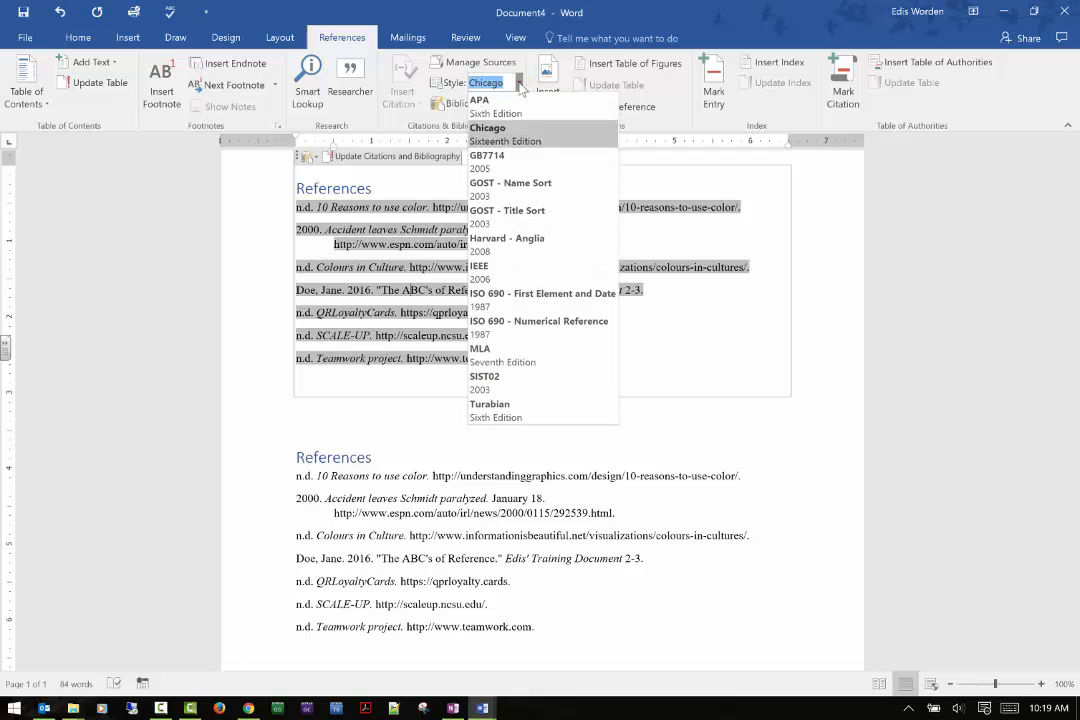
click(509, 222)
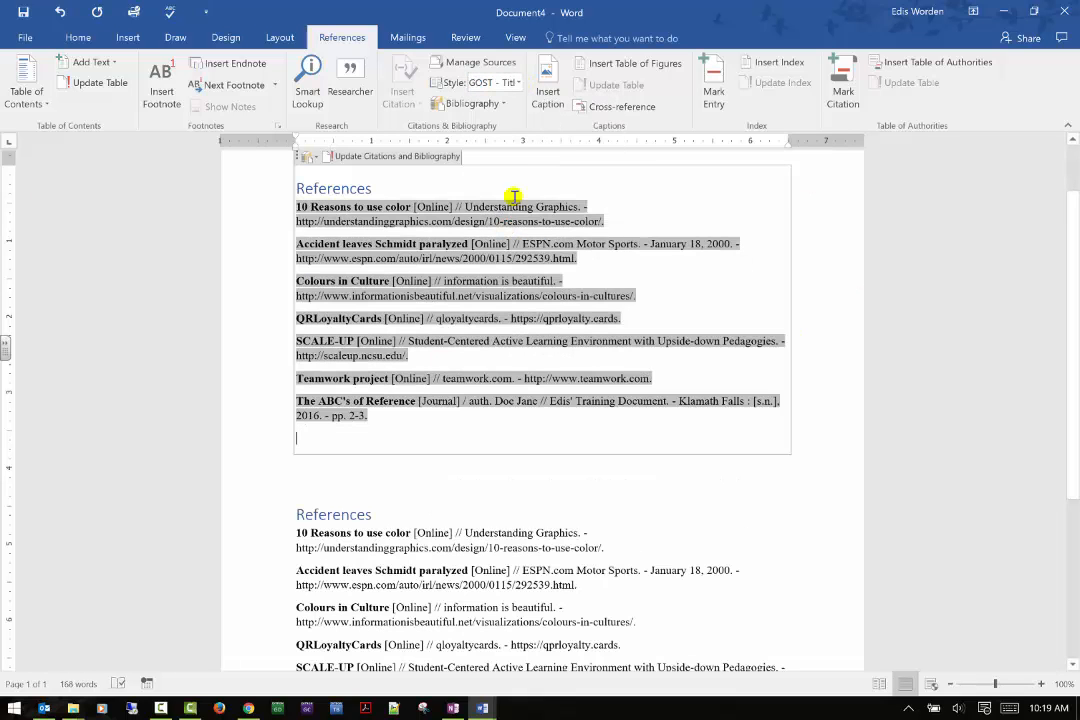
click(520, 82)
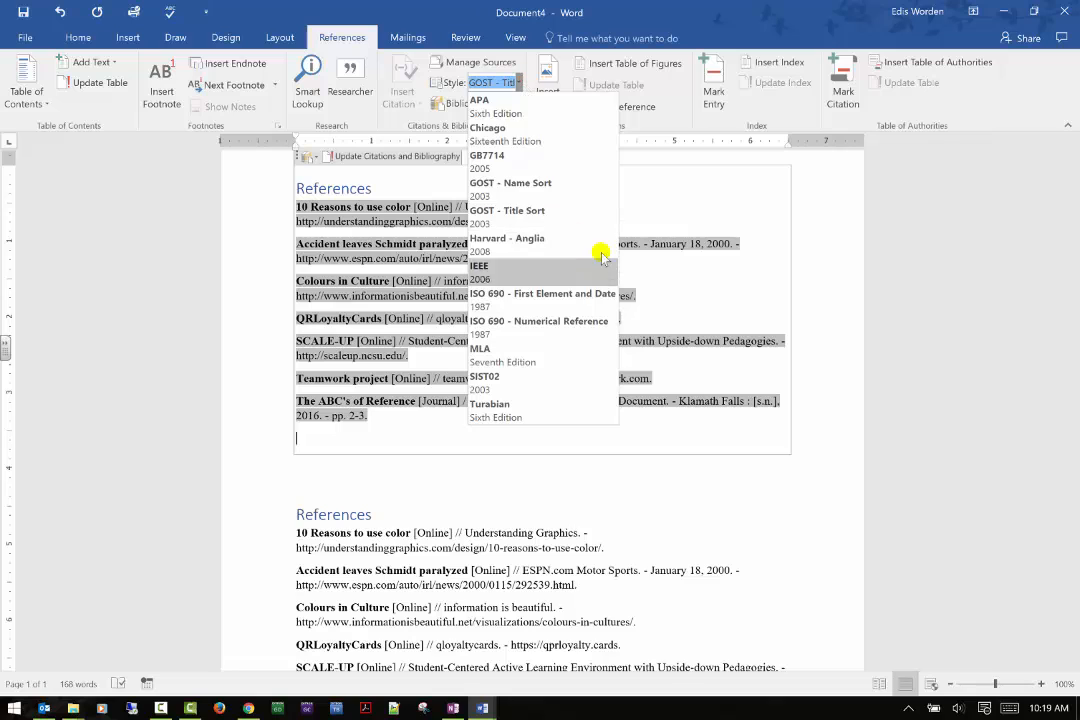
click(955, 249)
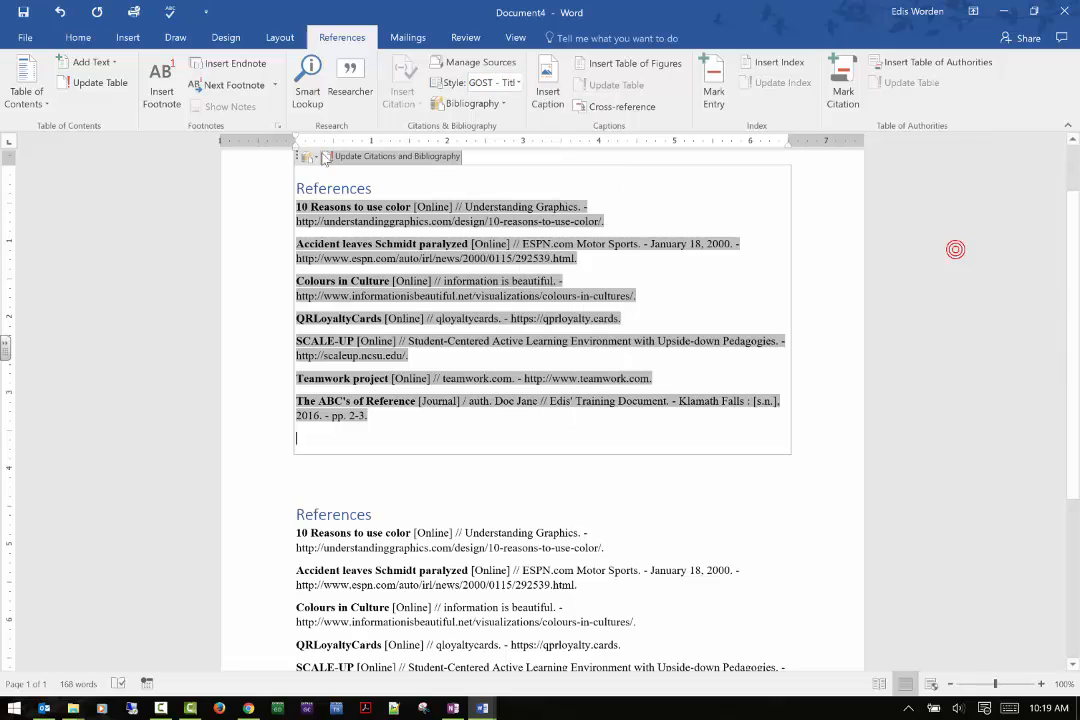
click(541, 93)
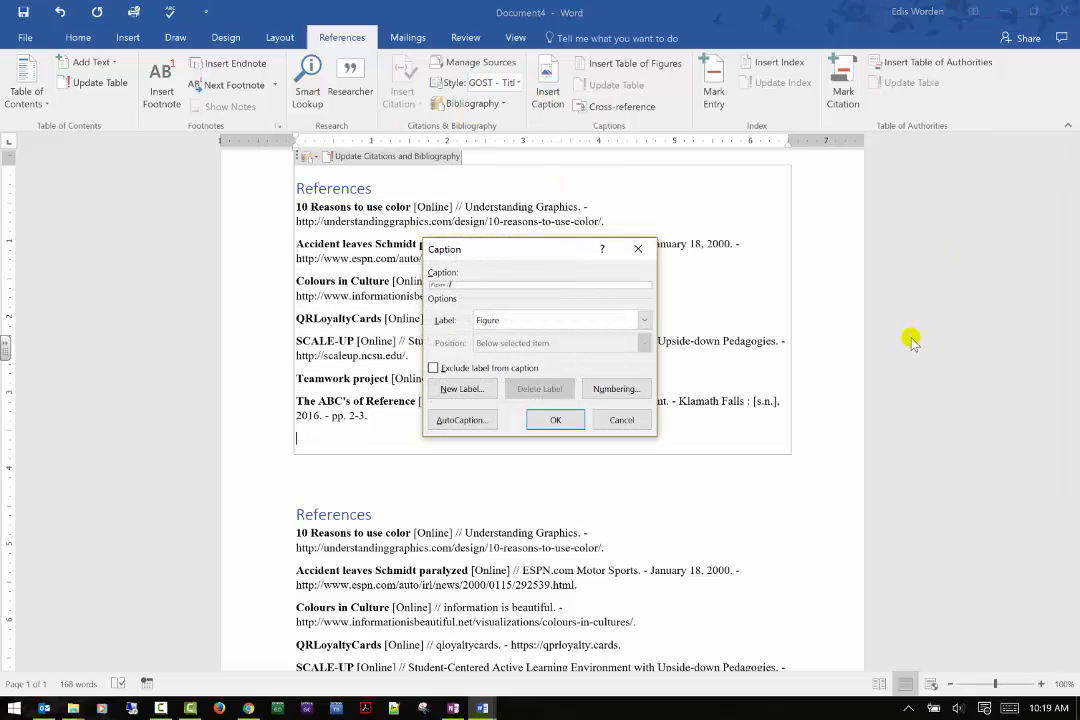
click(622, 419)
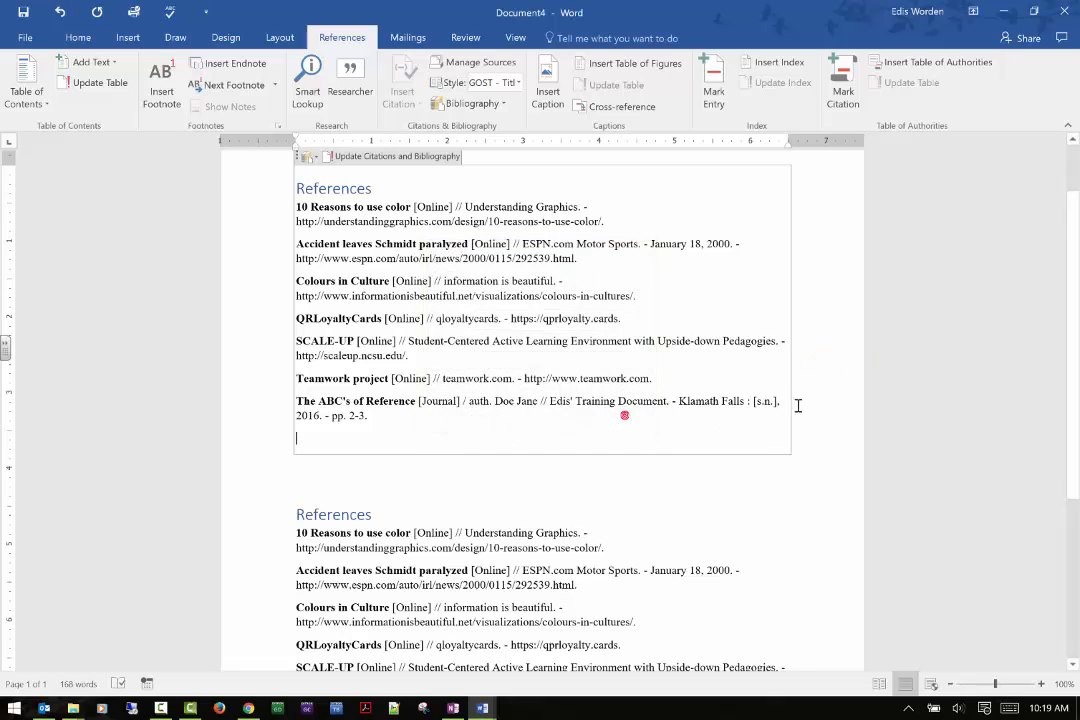
scroll(798, 405, up, 2)
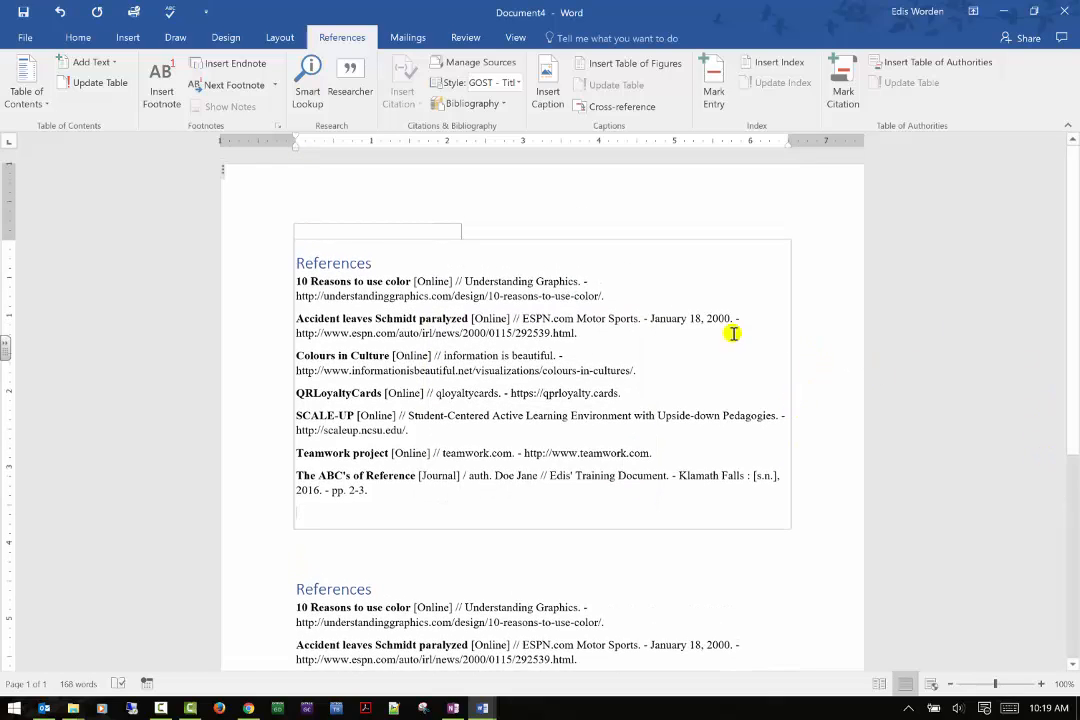
Switch to the open Assign 3 disaster recovery plan document and go to its threat risk table on page 4
click(496, 710)
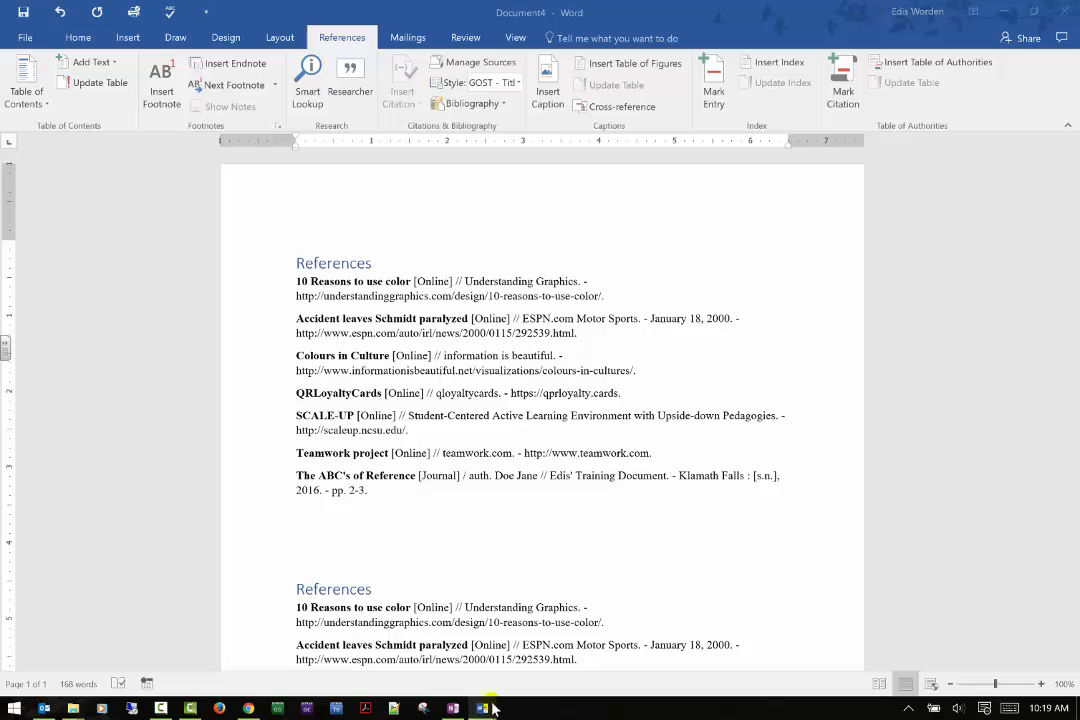
click(486, 711)
click(486, 711)
click(486, 710)
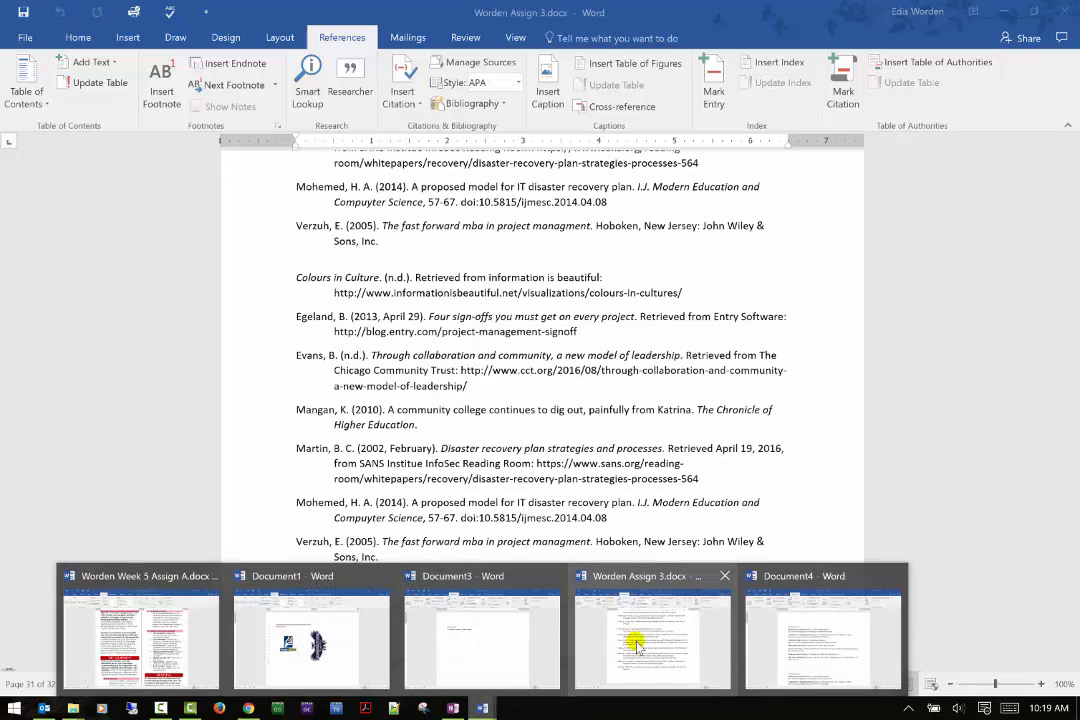
click(628, 632)
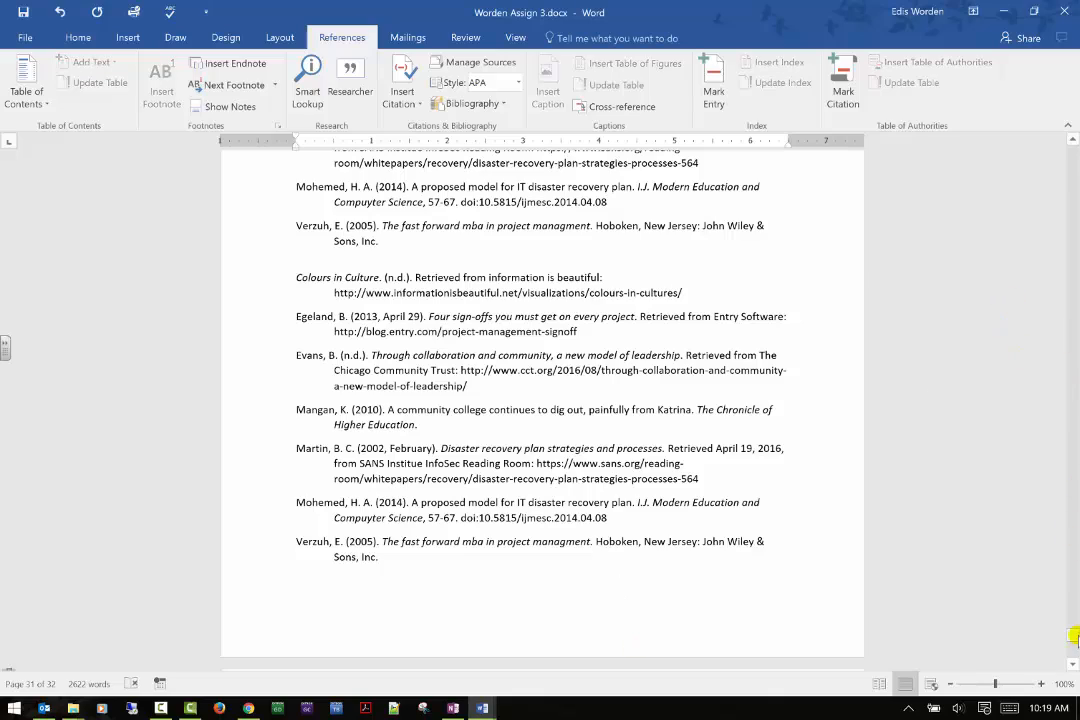
drag(1073, 636, 1073, 199)
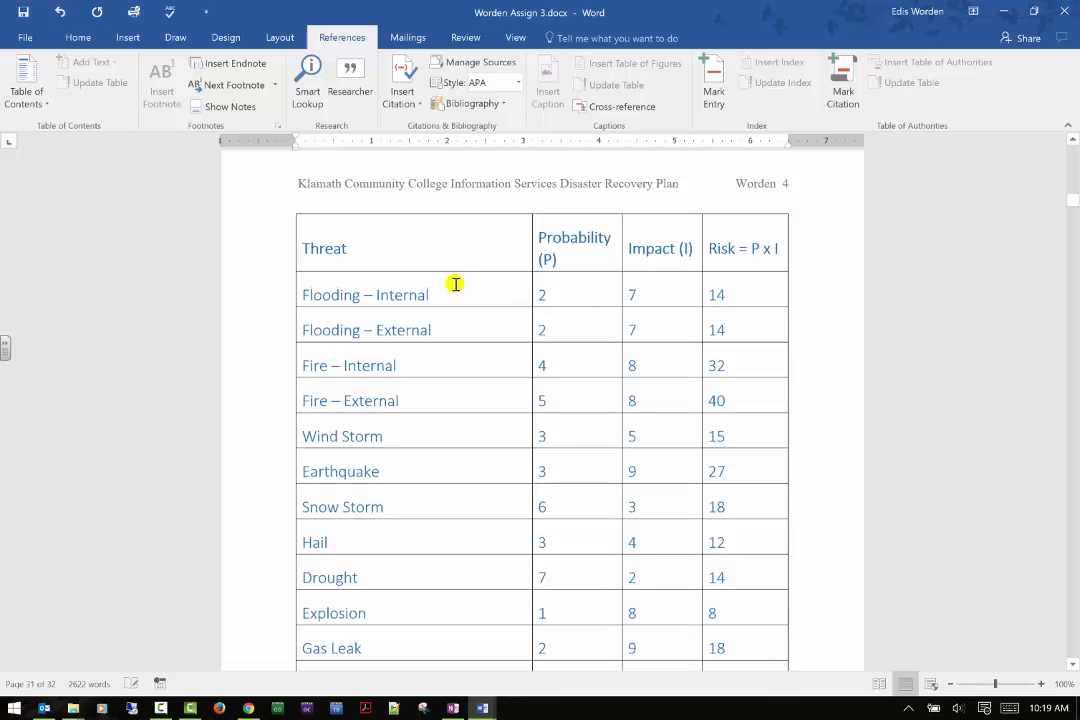
Select the entire threat risk table and set up a caption for it with the Table label, positioned above the selected item
click(455, 284)
click(294, 213)
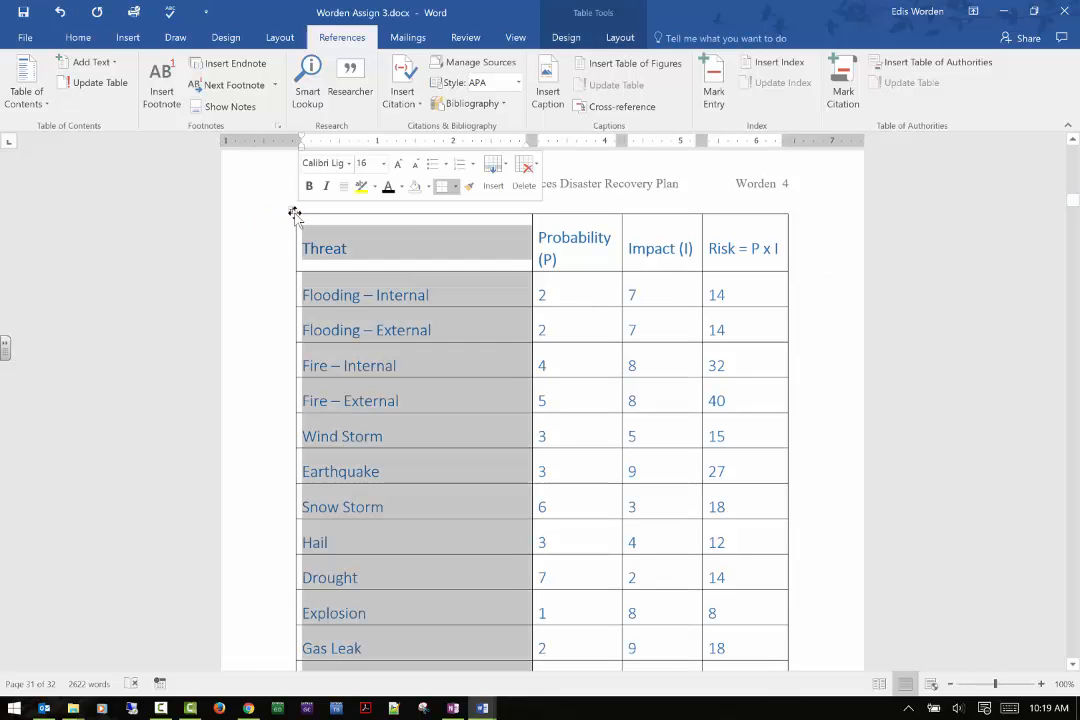
click(294, 213)
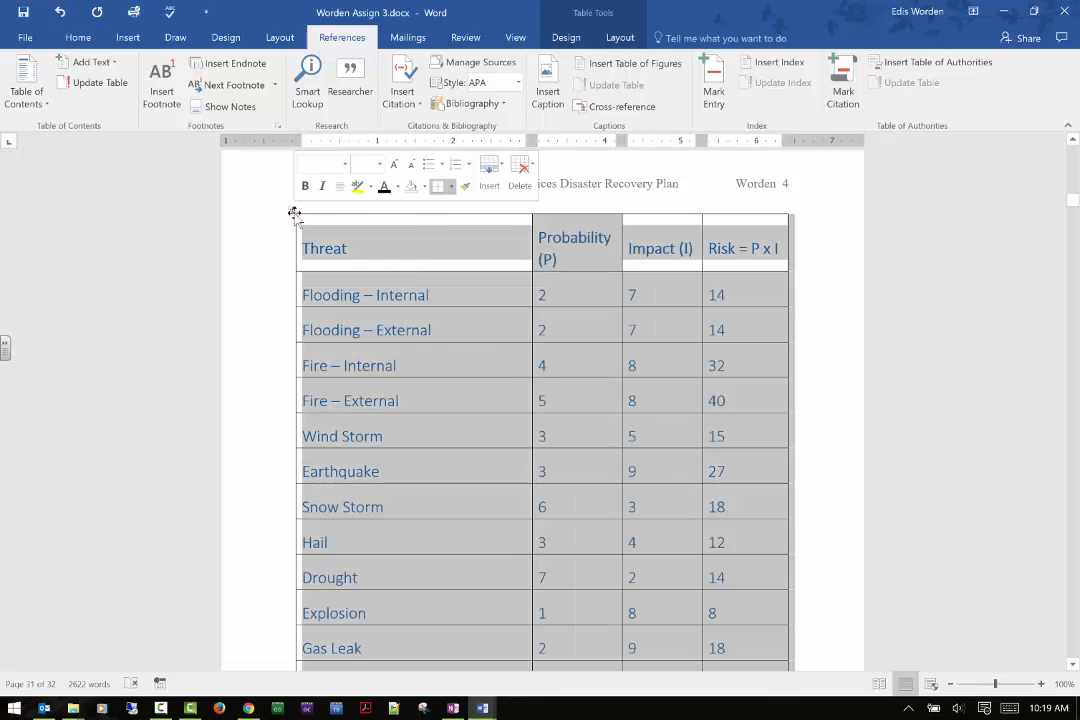
click(548, 80)
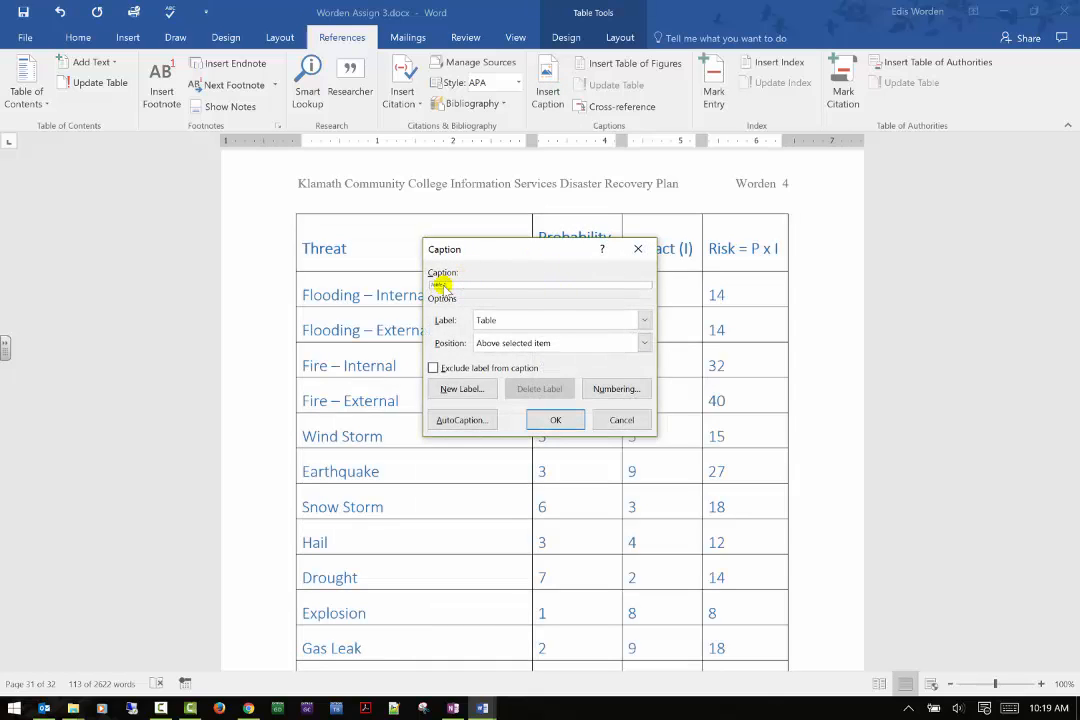
click(644, 320)
click(644, 321)
click(643, 321)
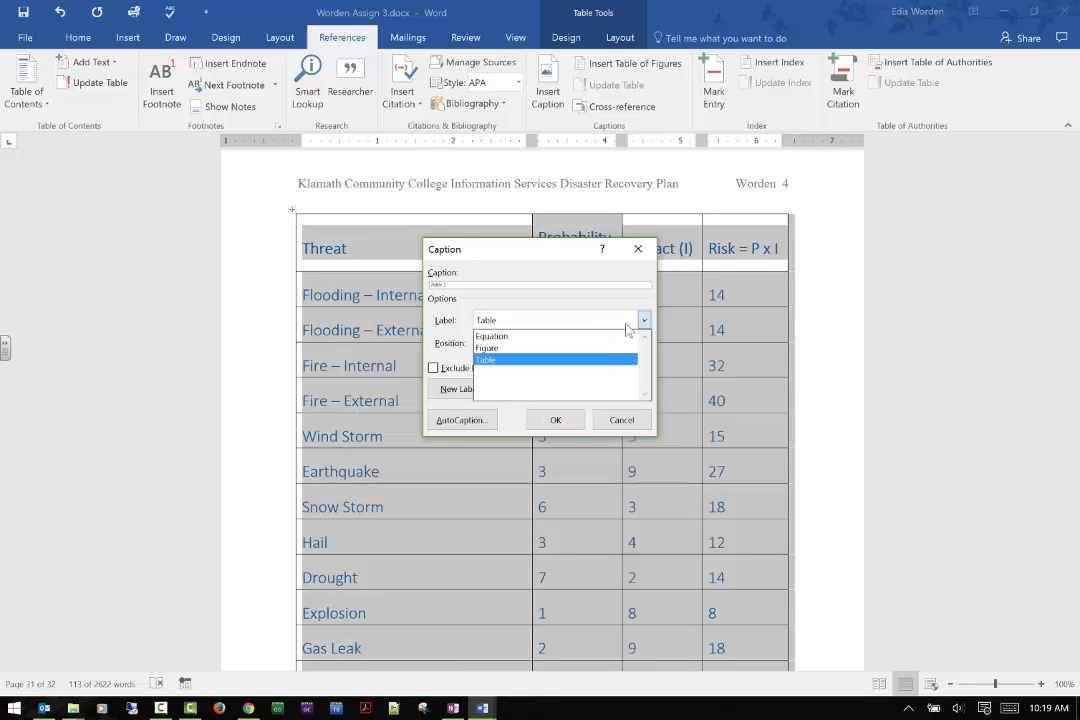
click(543, 361)
click(642, 320)
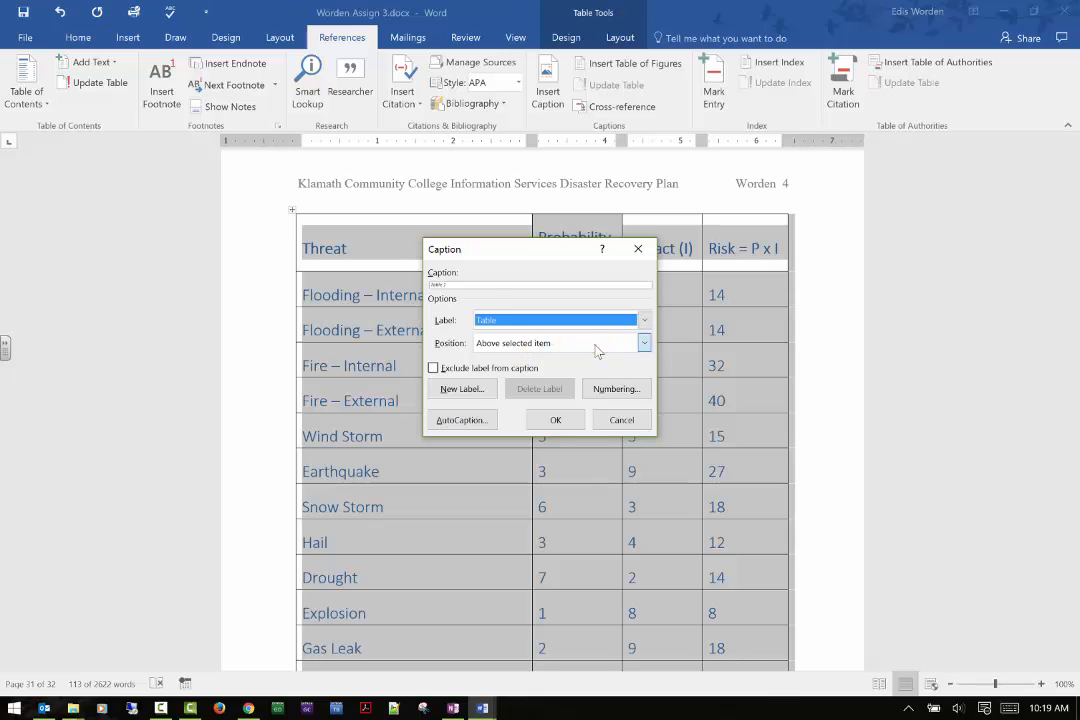
click(644, 343)
click(553, 358)
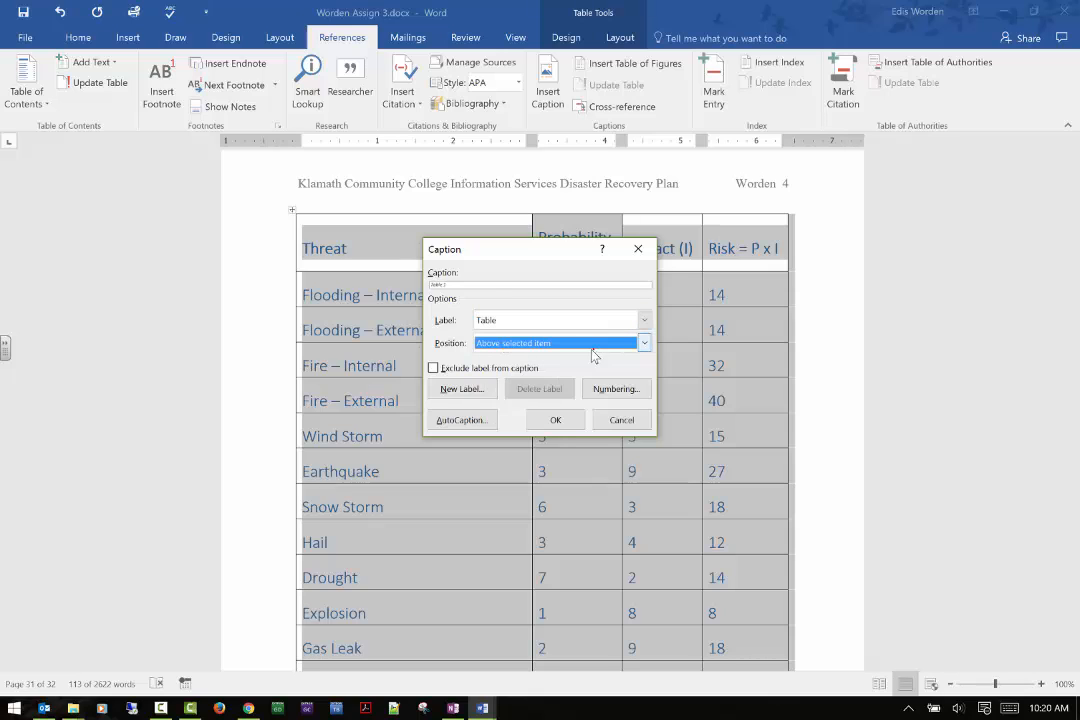
Add "- Threats" to the caption text, keep the label included, and insert the caption "Table 1 - Threats" above the table
click(453, 374)
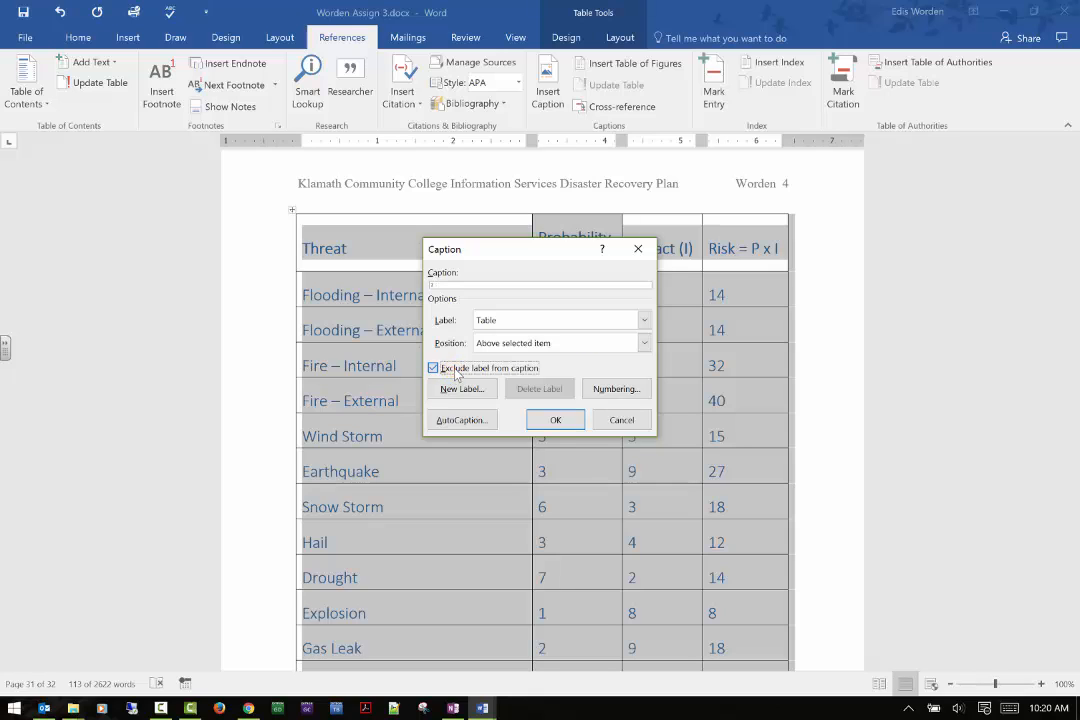
click(497, 285)
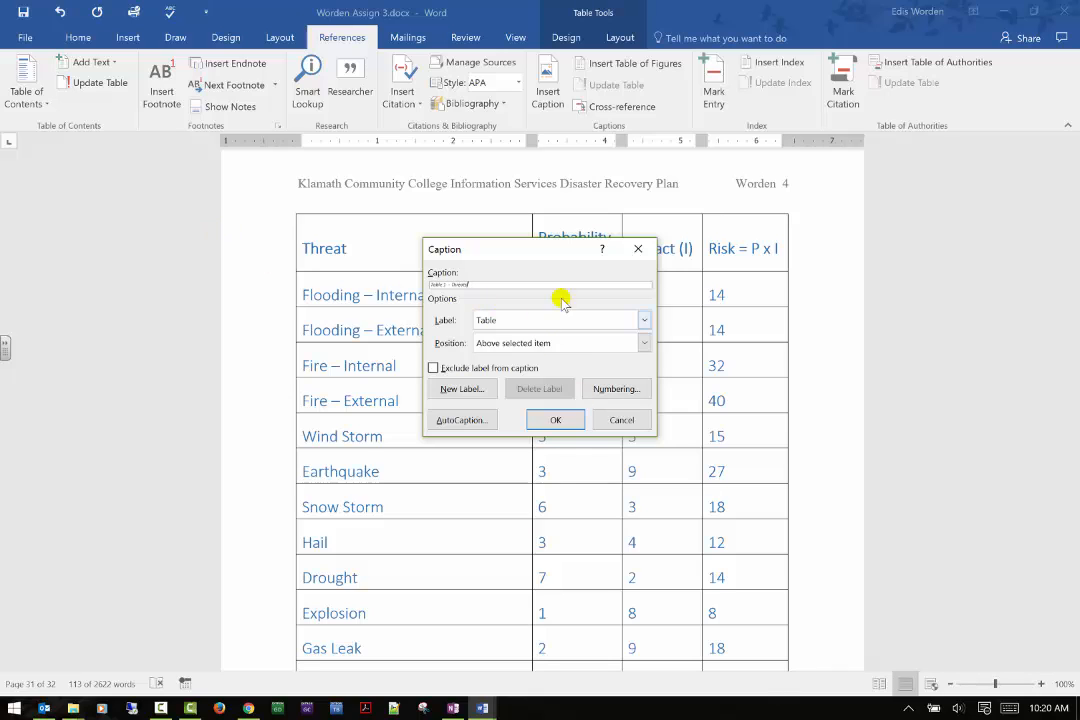
click(480, 369)
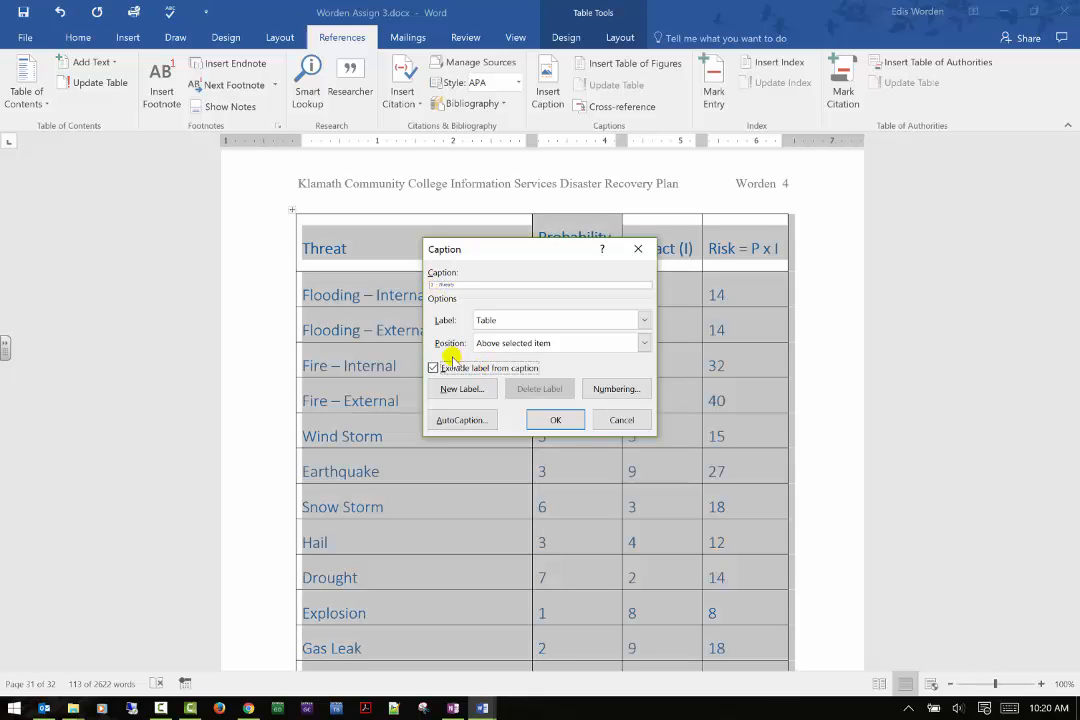
click(557, 420)
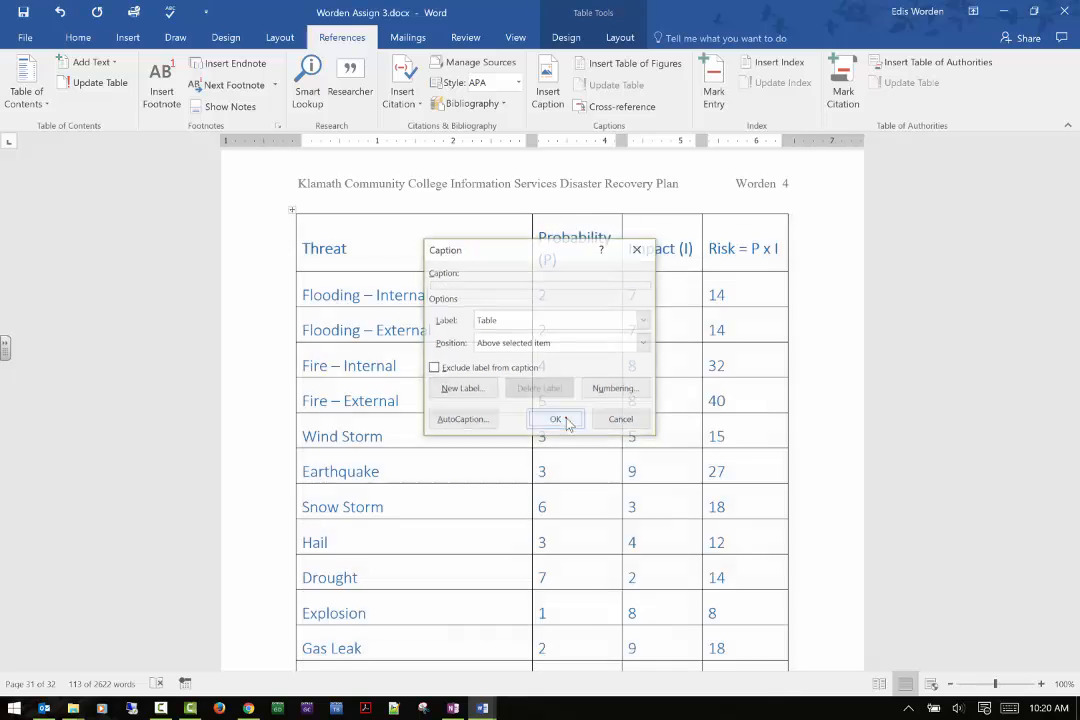
Check where the new caption sits relative to the threat table, and undo the caption insertion
scroll(452, 300, up, 1)
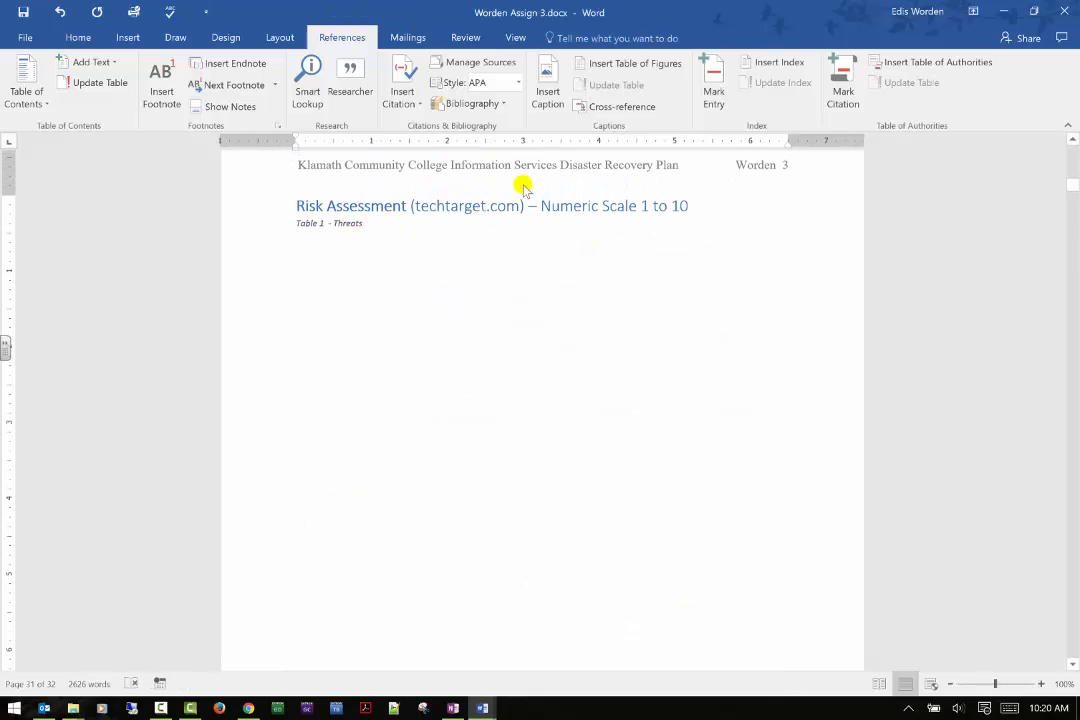
scroll(522, 187, down, 15)
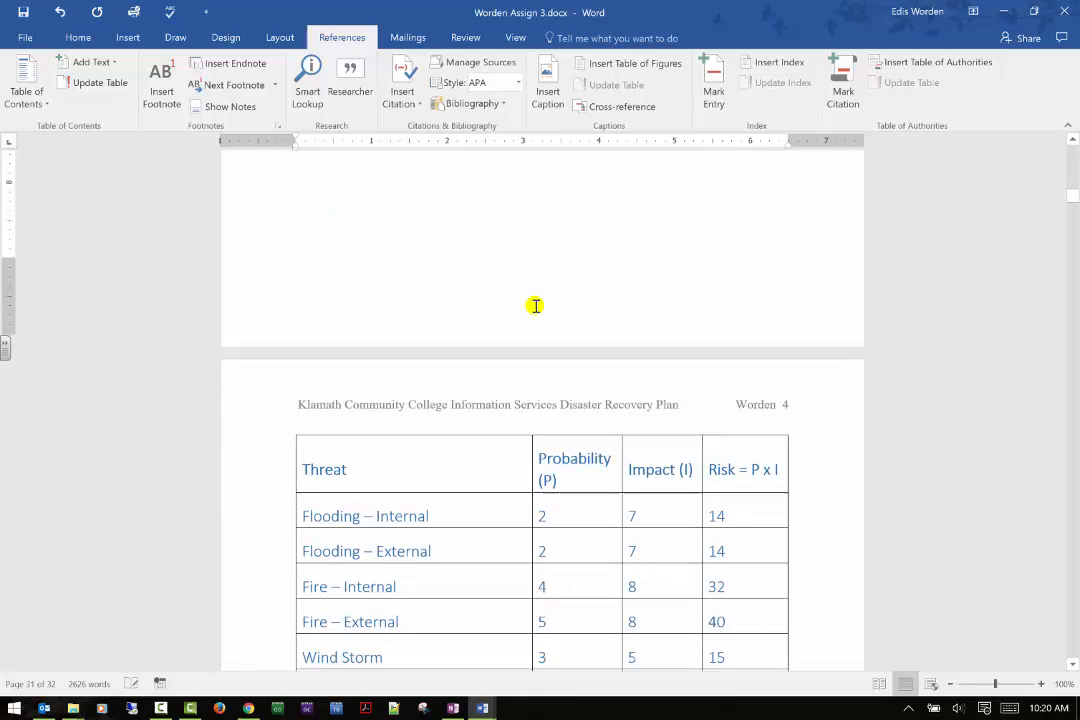
scroll(525, 310, up, 15)
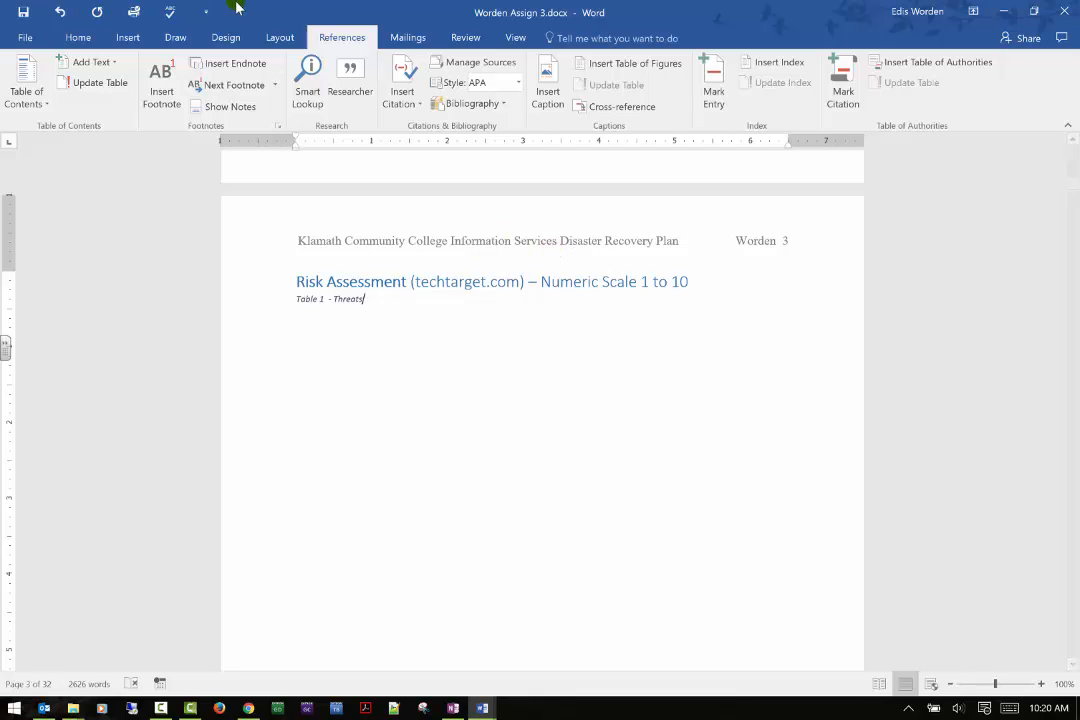
click(61, 12)
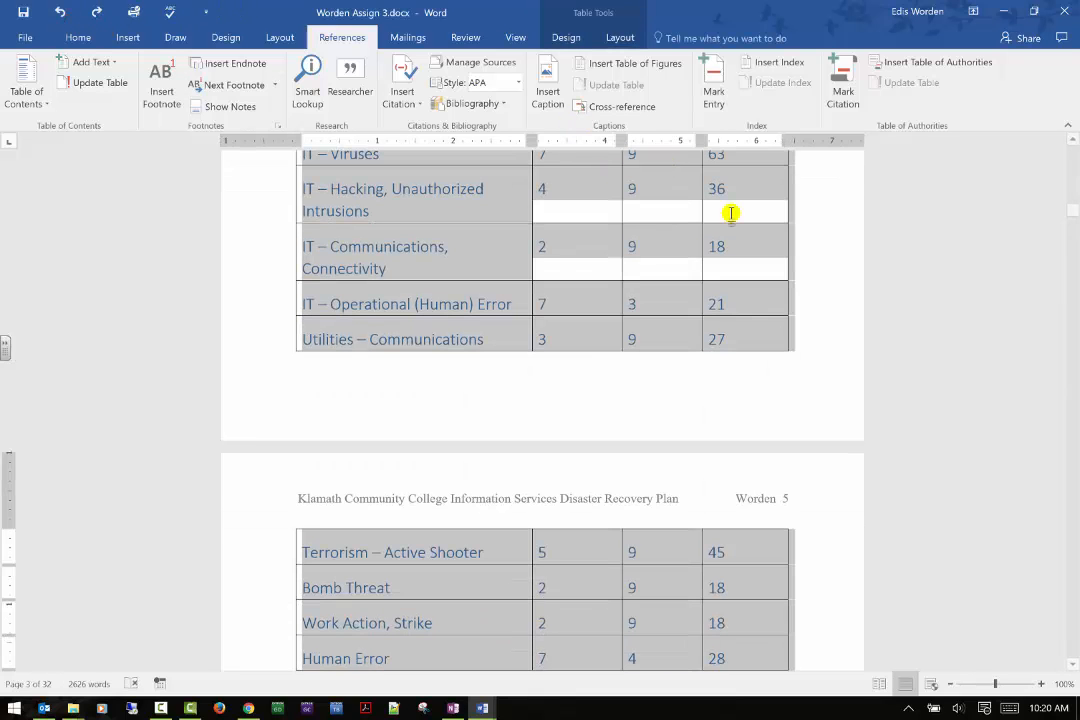
click(548, 226)
Select the entire threat risk table and insert a table of figures with the From template format and the Table caption label
scroll(548, 226, up, 6)
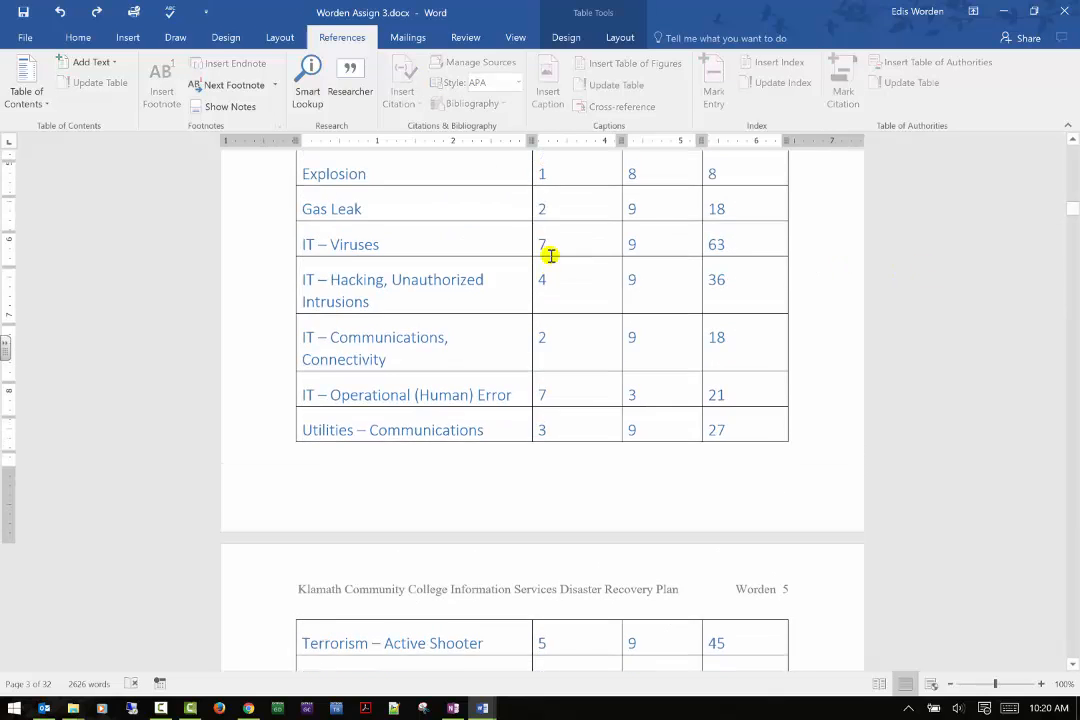
click(303, 228)
scroll(340, 240, up, 5)
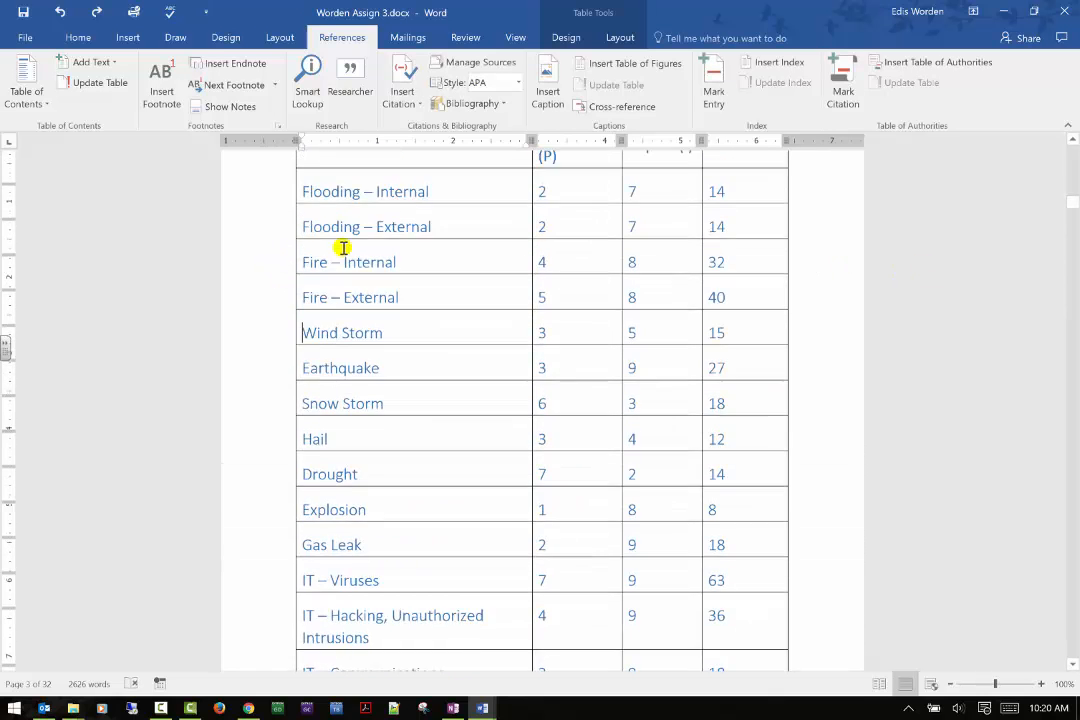
click(292, 245)
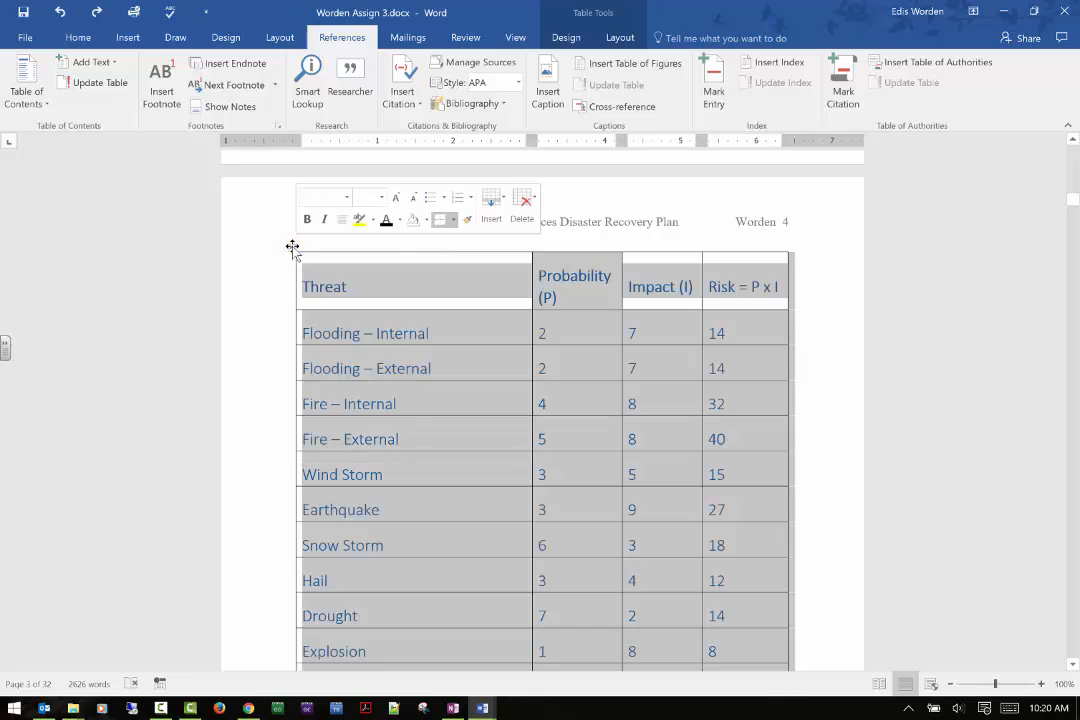
click(621, 64)
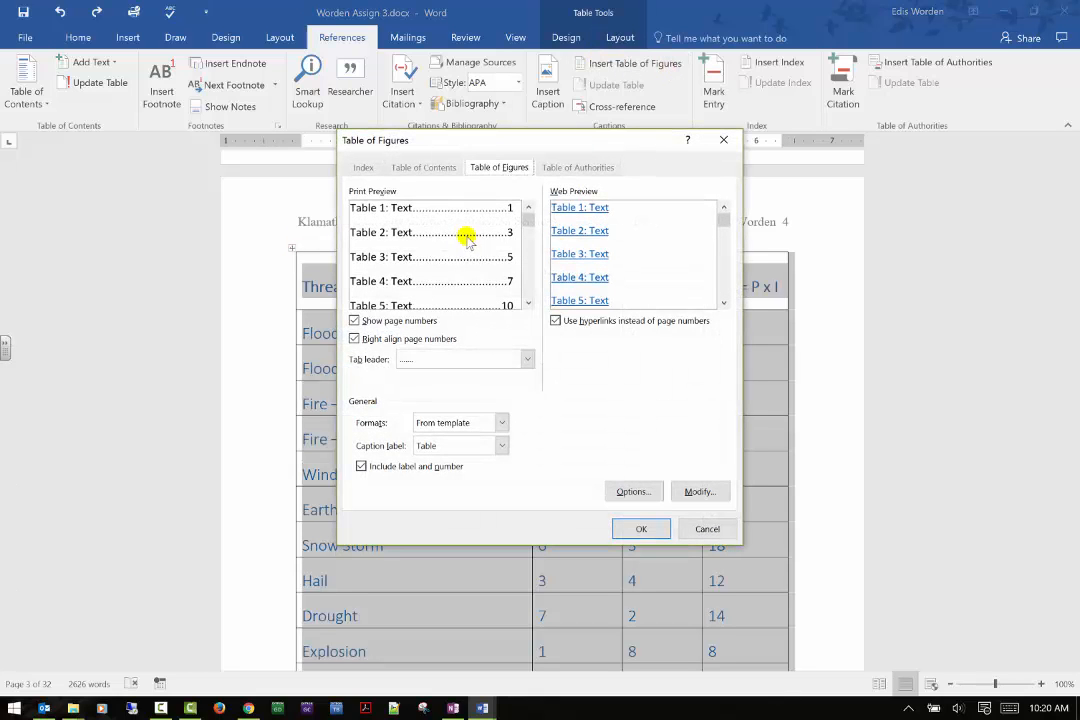
click(633, 528)
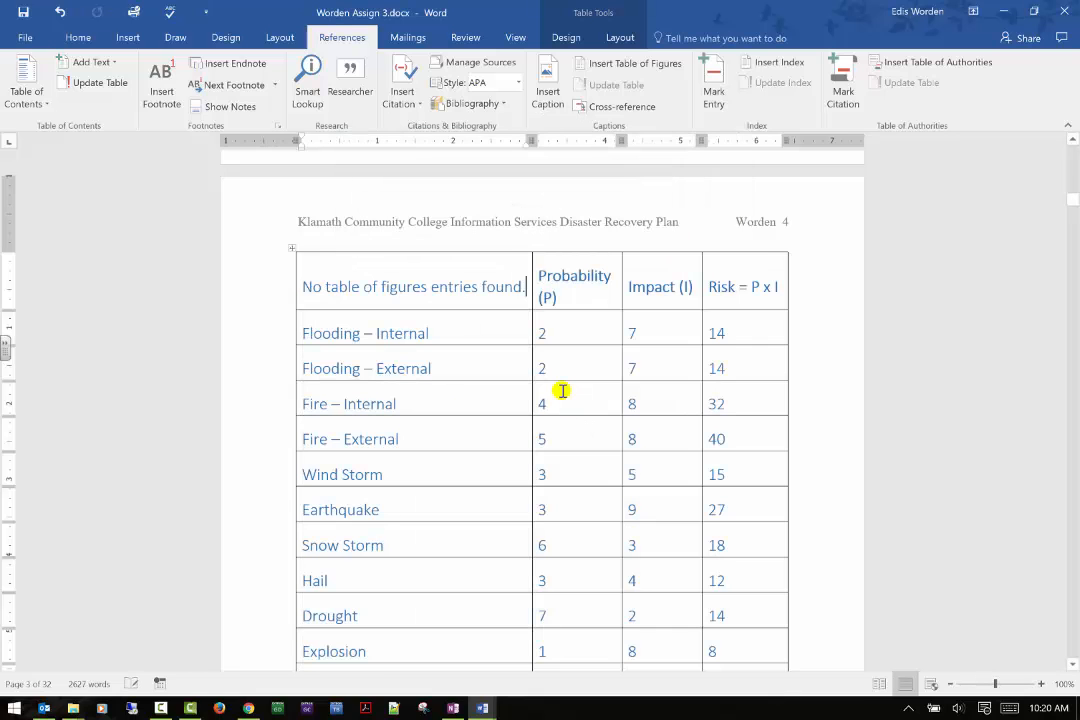
Undo the table of figures insertion in the header row of the threat table
click(61, 11)
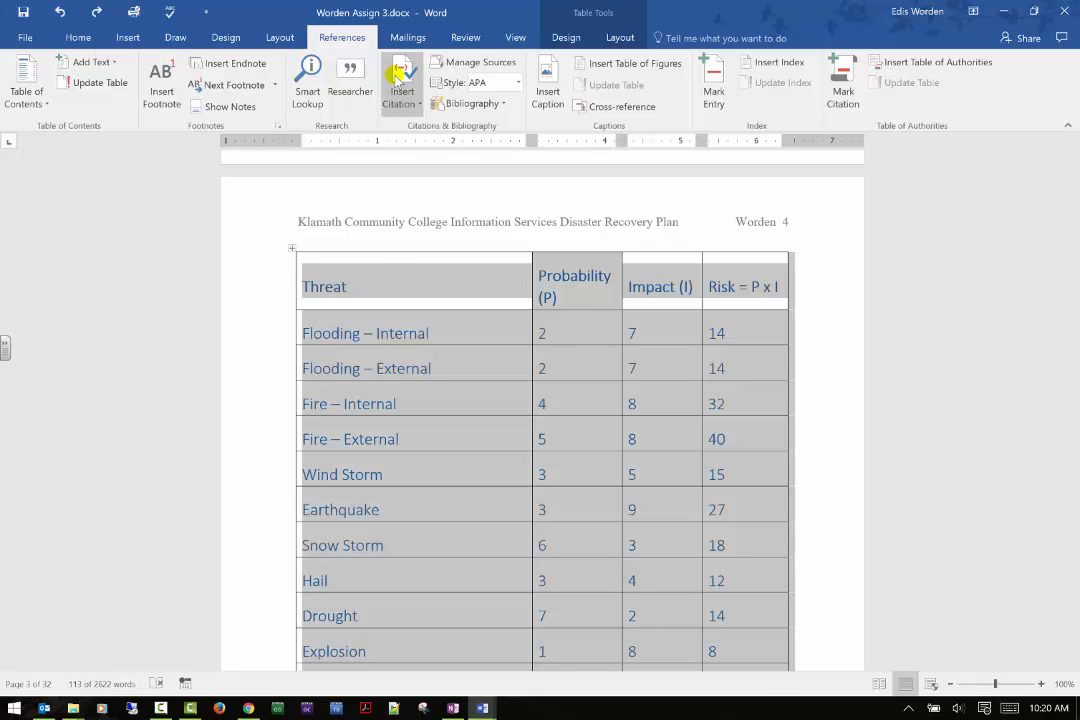
click(828, 307)
click(300, 276)
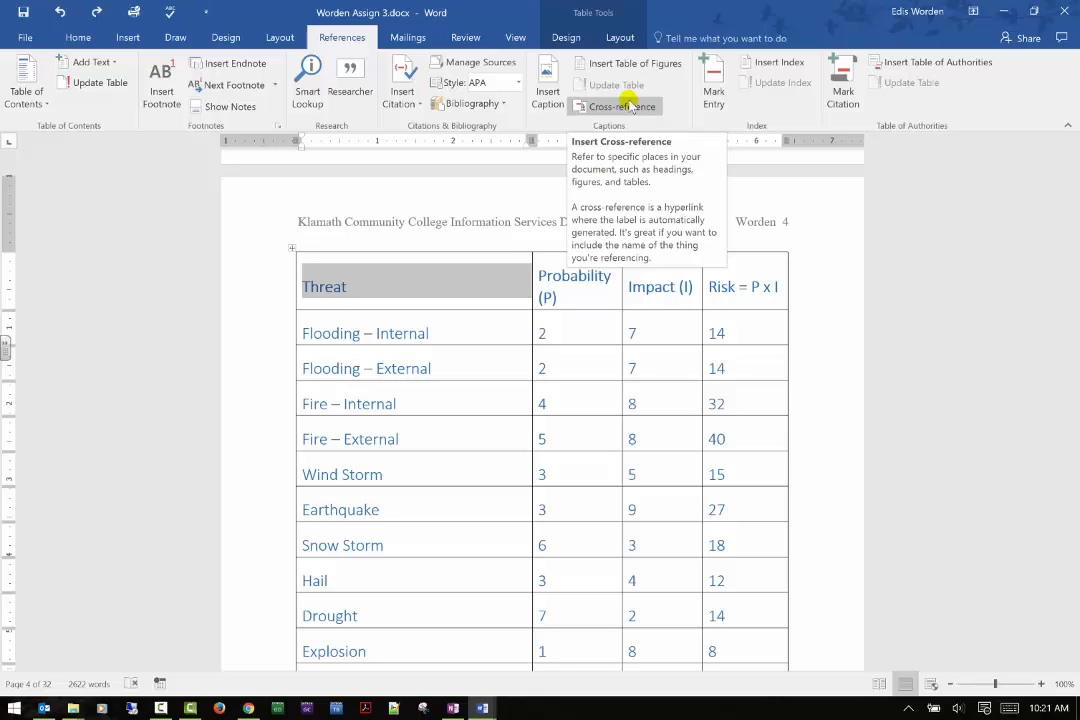
drag(424, 333, 311, 335)
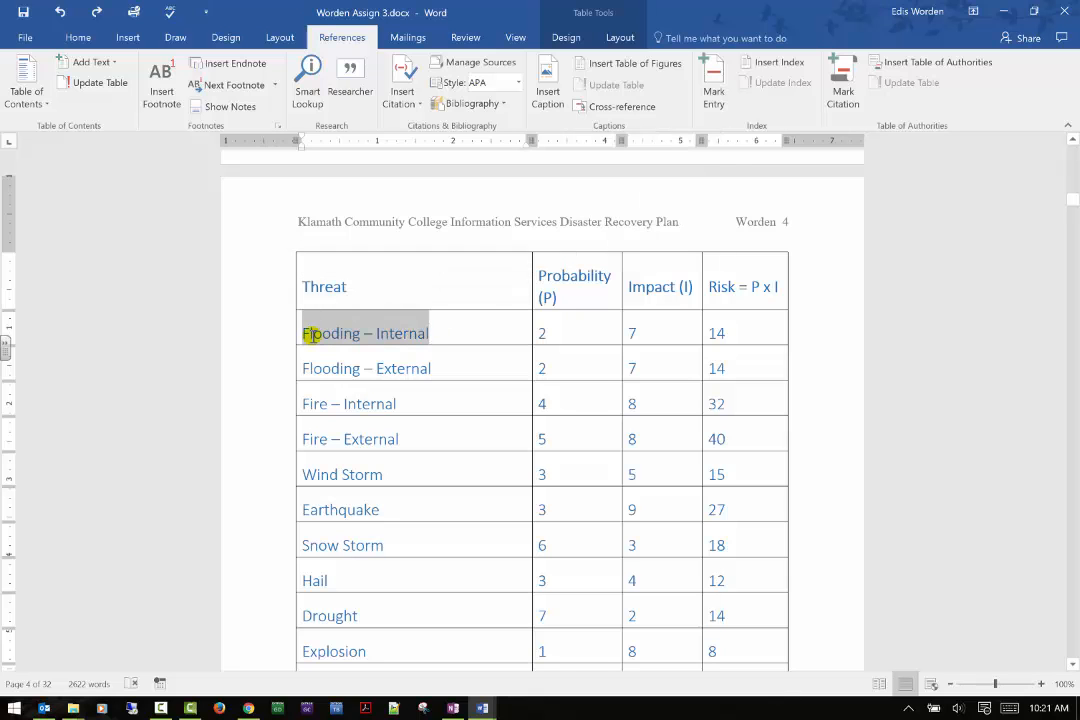
Look through the introduction and the external and internal risk lists for text suited to a cross-reference
scroll(357, 330, up, 10)
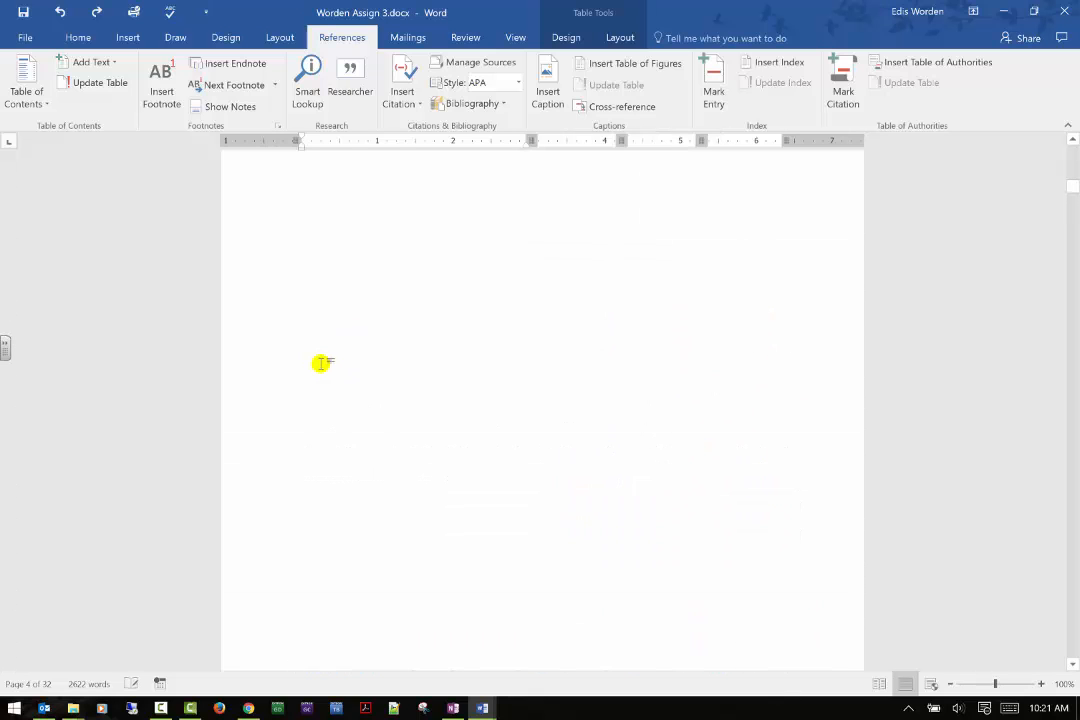
scroll(321, 363, down, 10)
scroll(190, 489, up, 1)
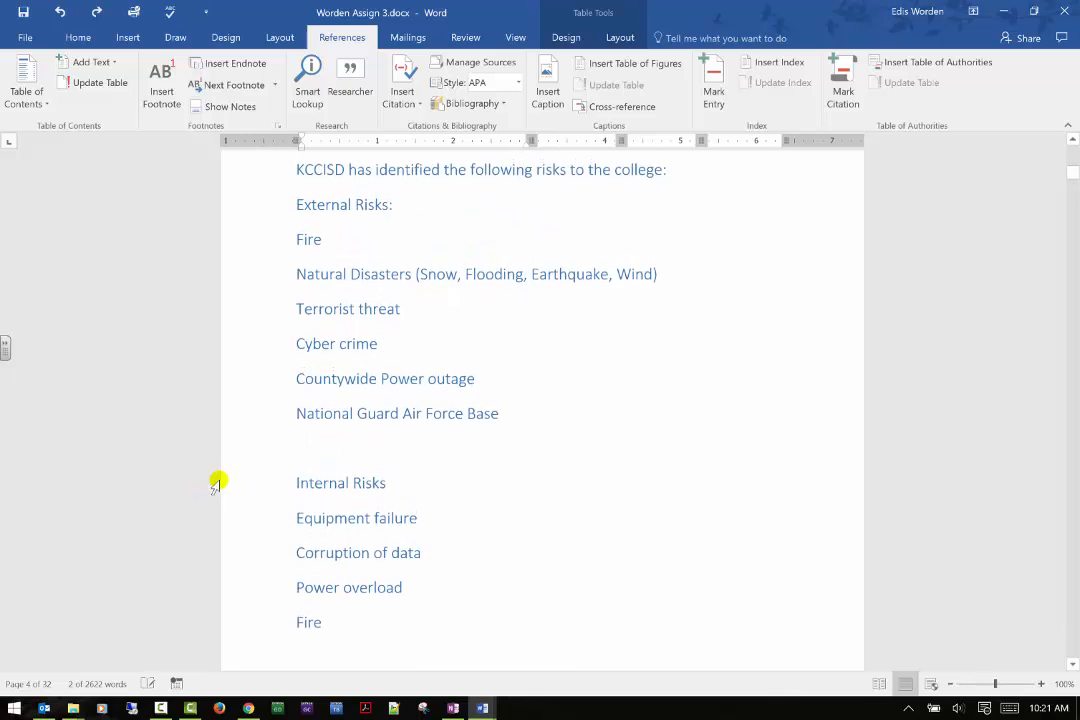
scroll(243, 484, up, 5)
scroll(247, 484, down, 2)
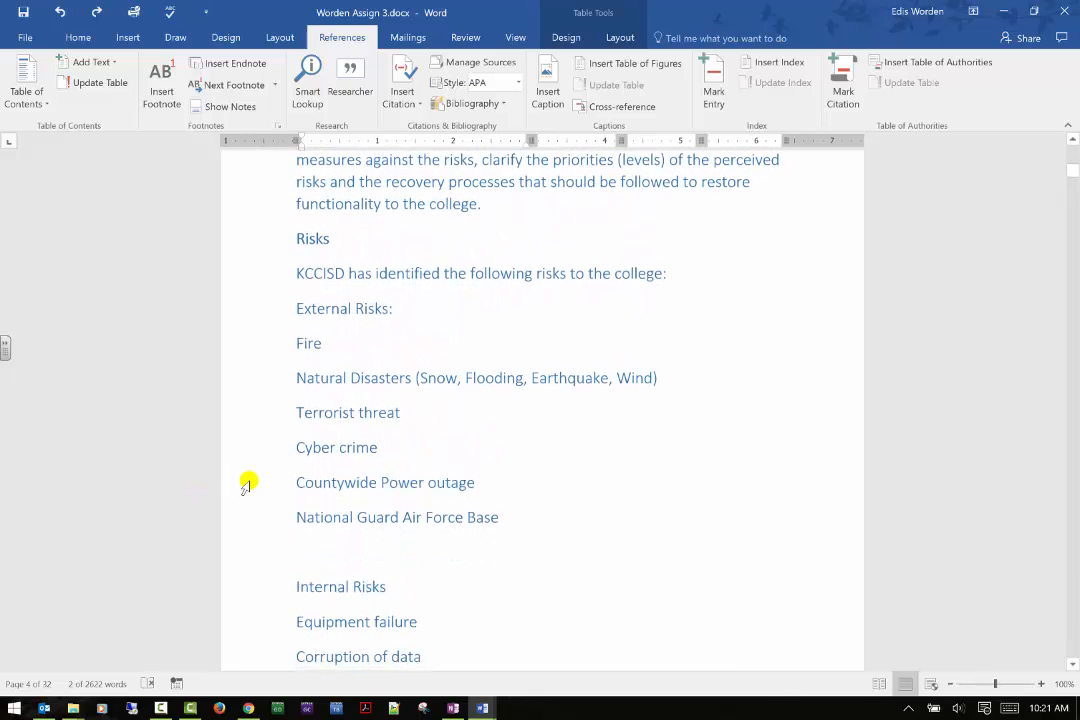
scroll(247, 484, down, 3)
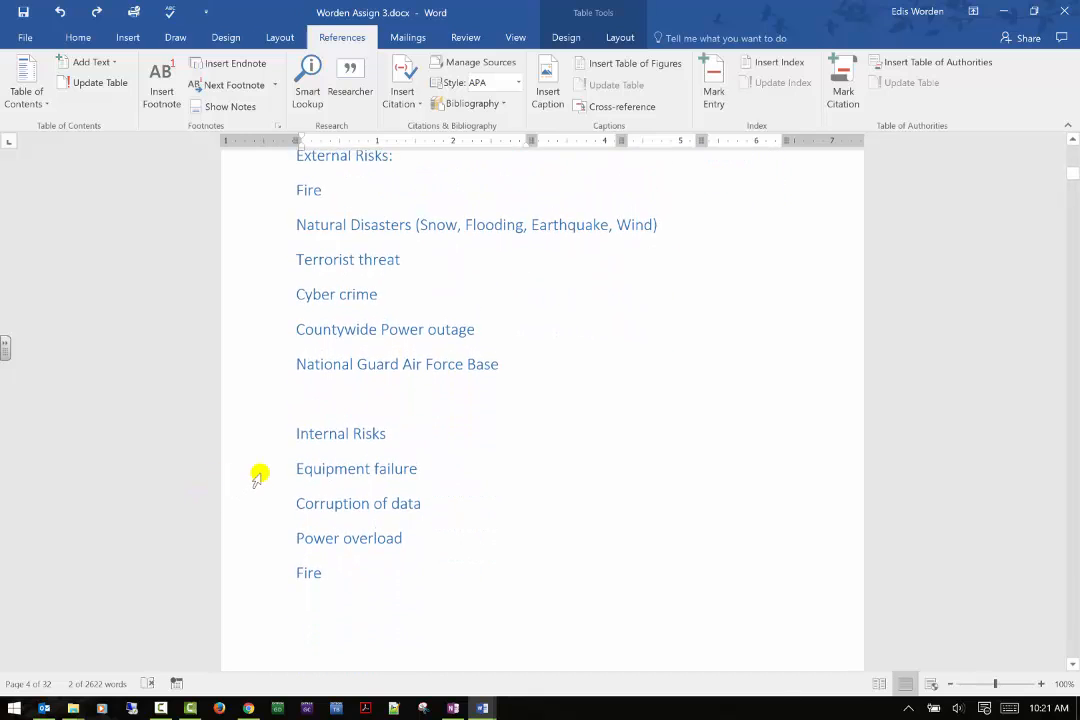
scroll(258, 478, up, 7)
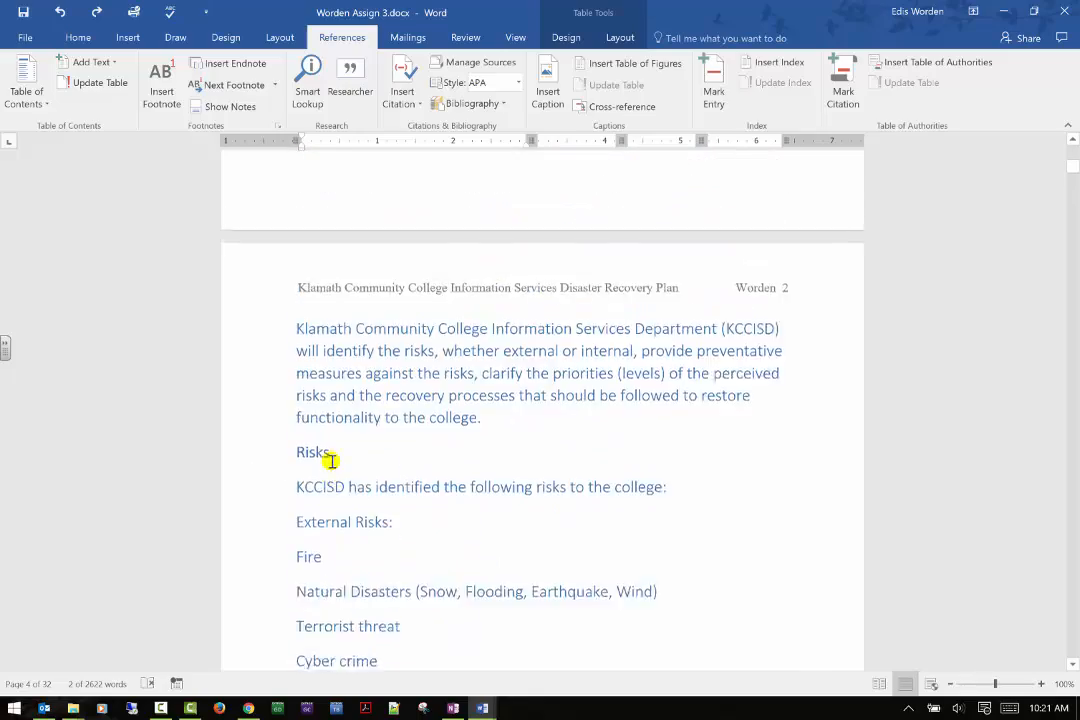
scroll(331, 460, up, 15)
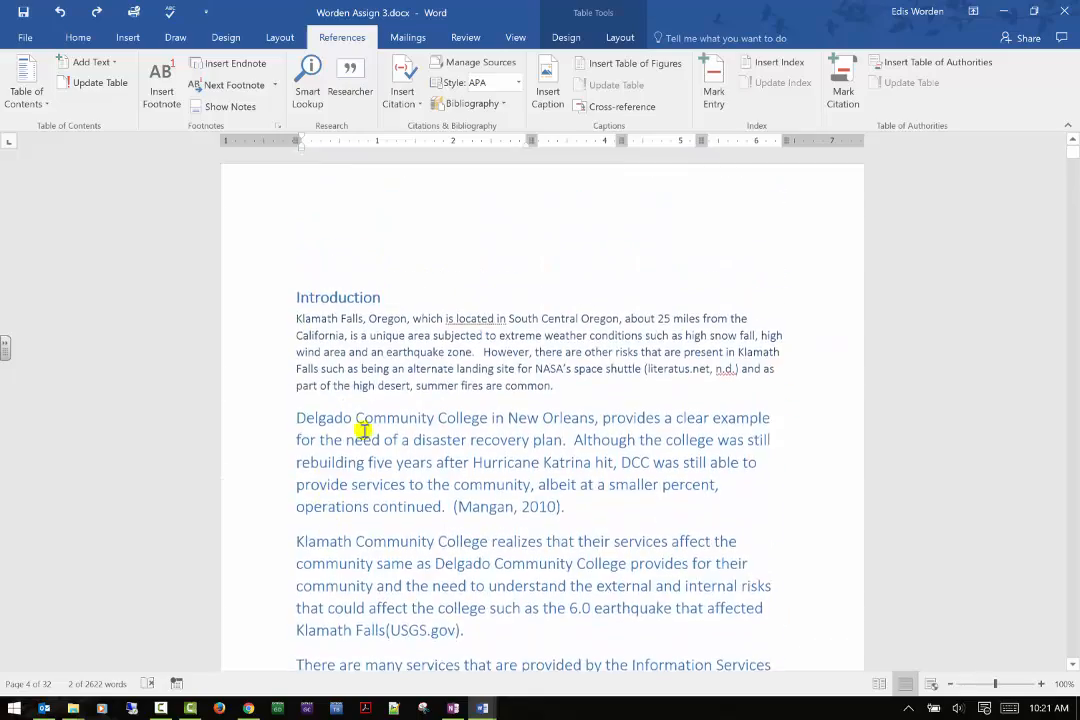
scroll(363, 430, down, 20)
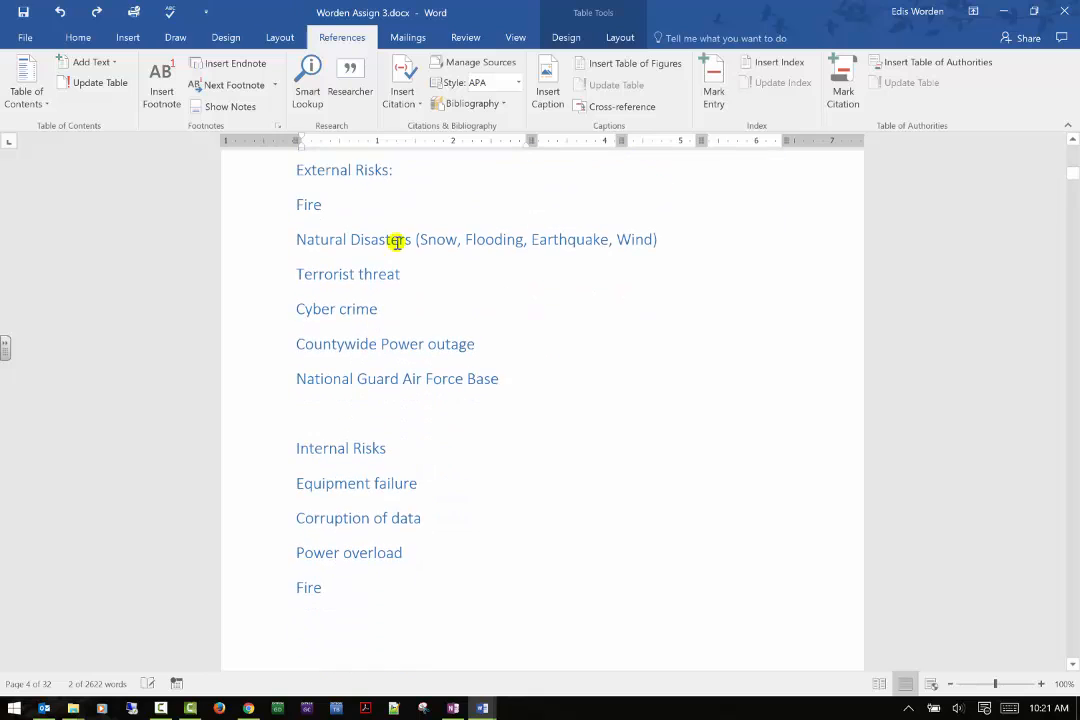
Replace "Fire" under External Risks with a hyperlinked cross-reference to the heading text of Introduction
click(639, 107)
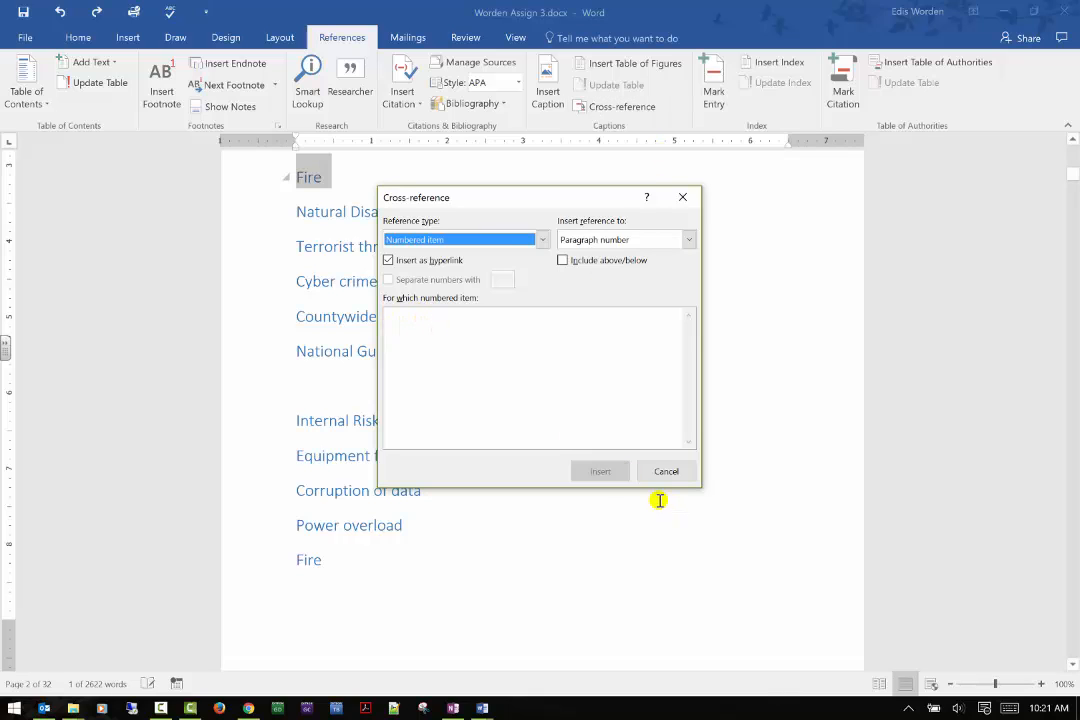
click(542, 240)
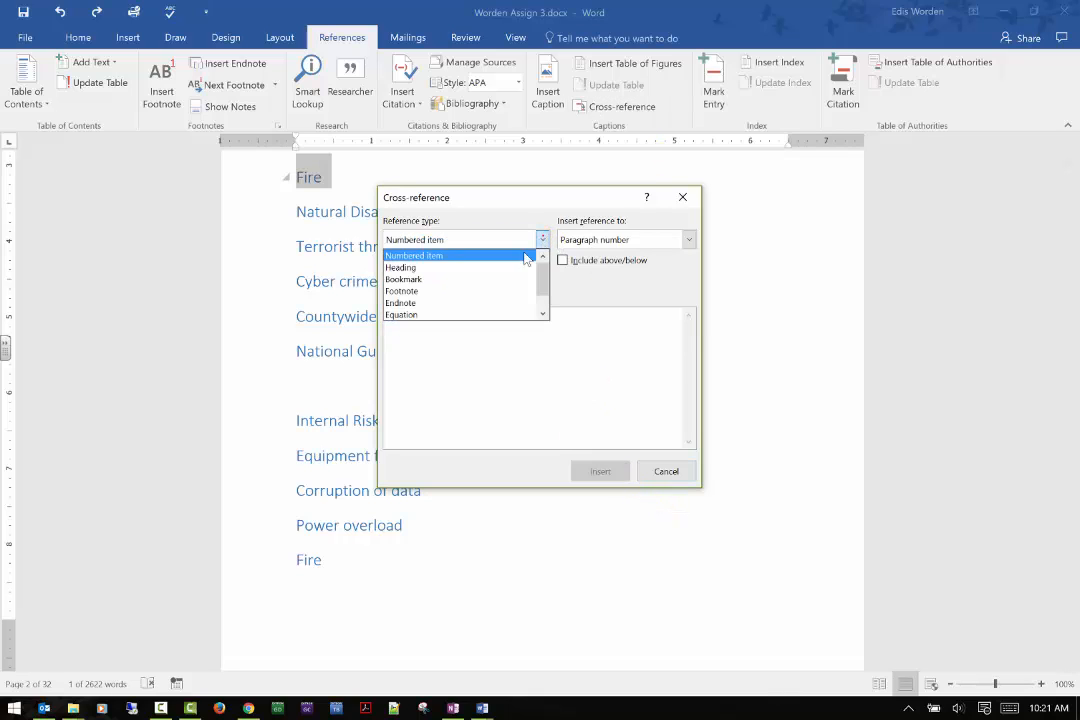
click(514, 266)
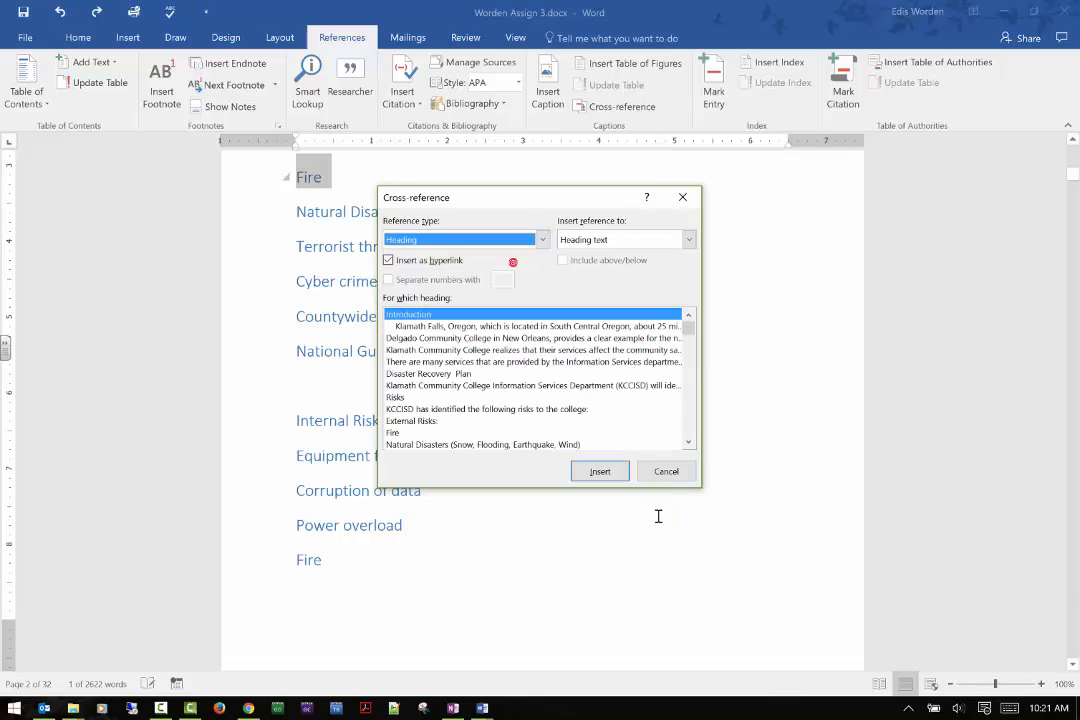
click(600, 473)
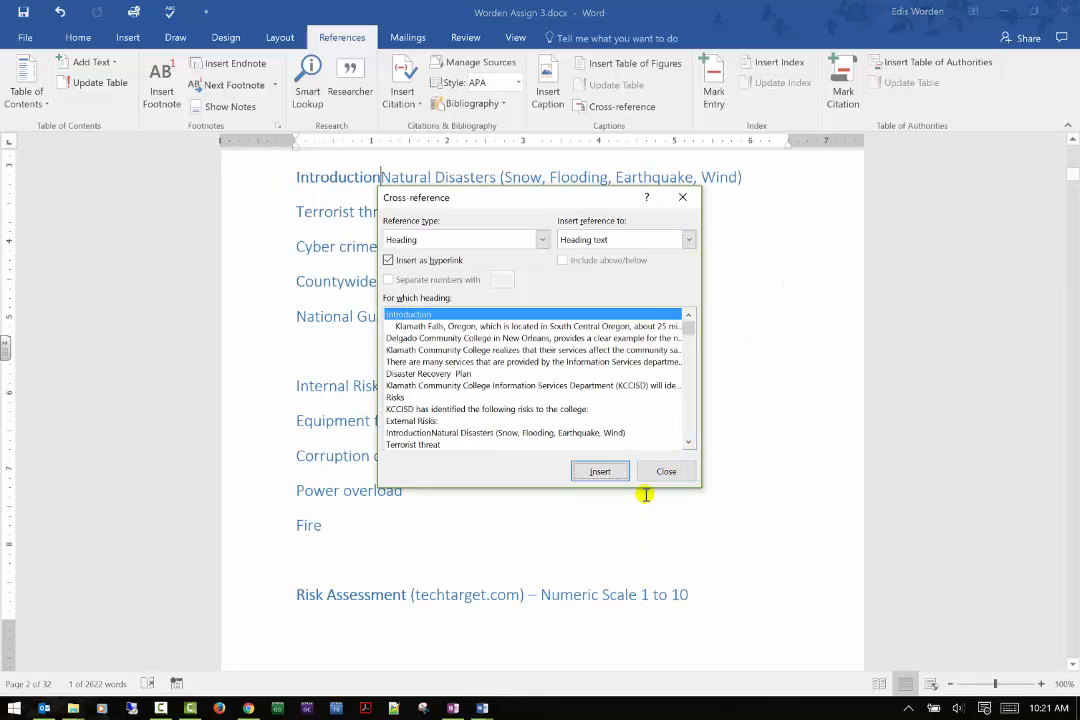
click(655, 473)
Move the Natural Disasters entry onto its own line below the Introduction cross-reference, and select that cross-reference
click(335, 183)
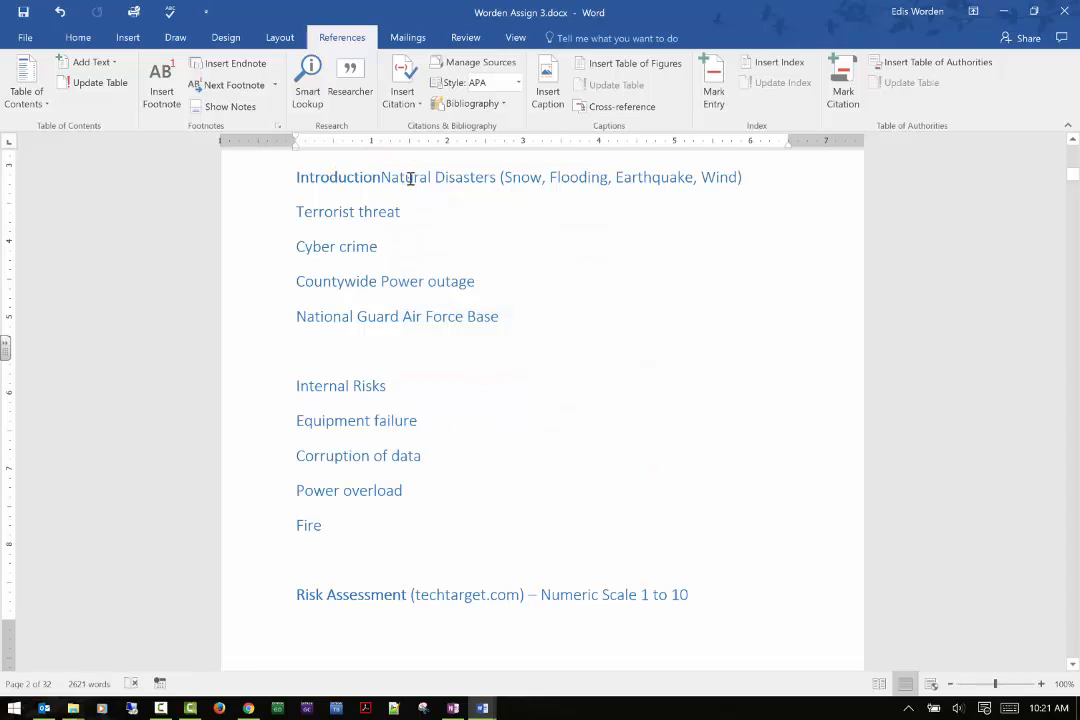
key(Return)
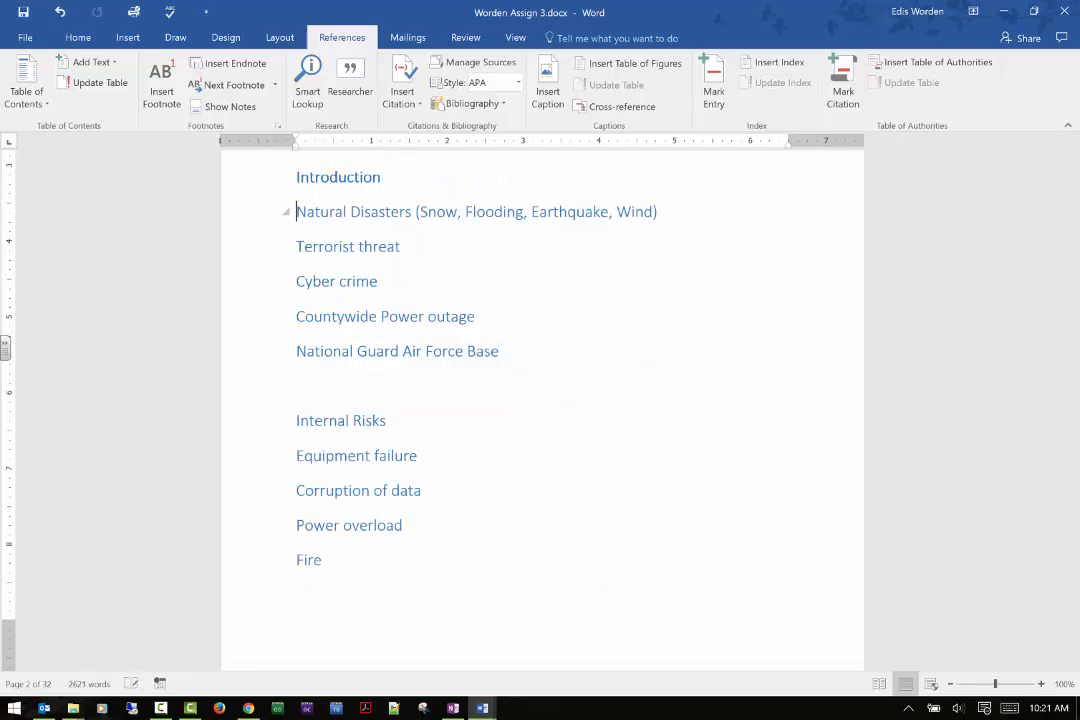
drag(381, 176, 270, 174)
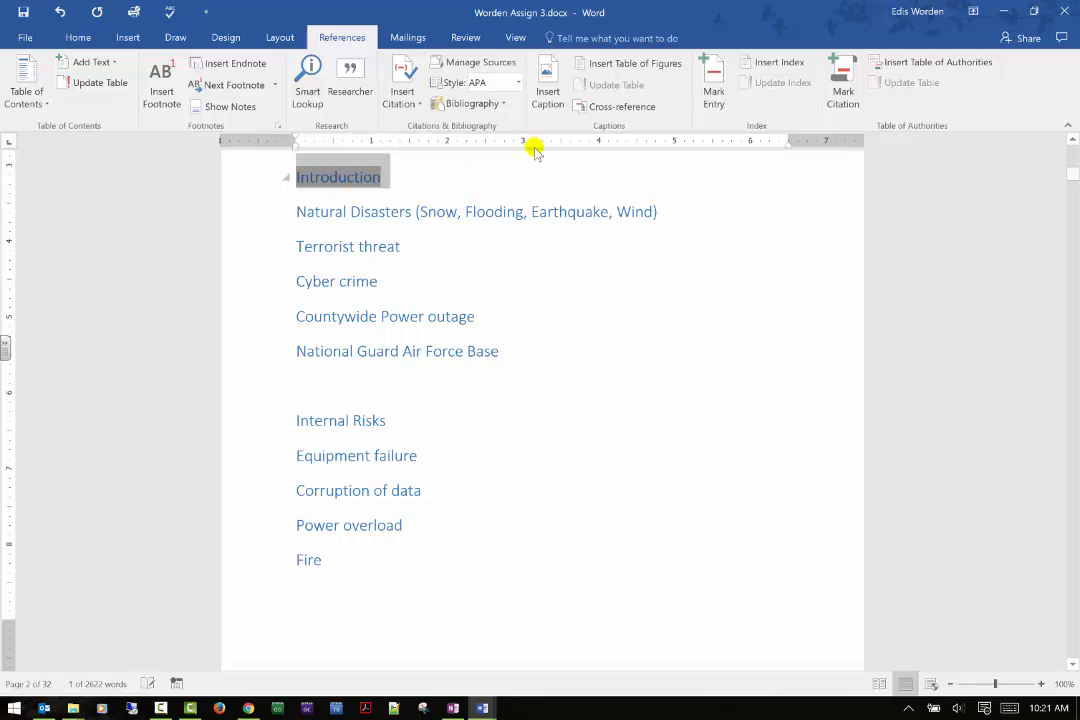
Replace "Fire" under Internal Risks with a hyperlinked cross-reference to the heading text of Introduction
click(309, 559)
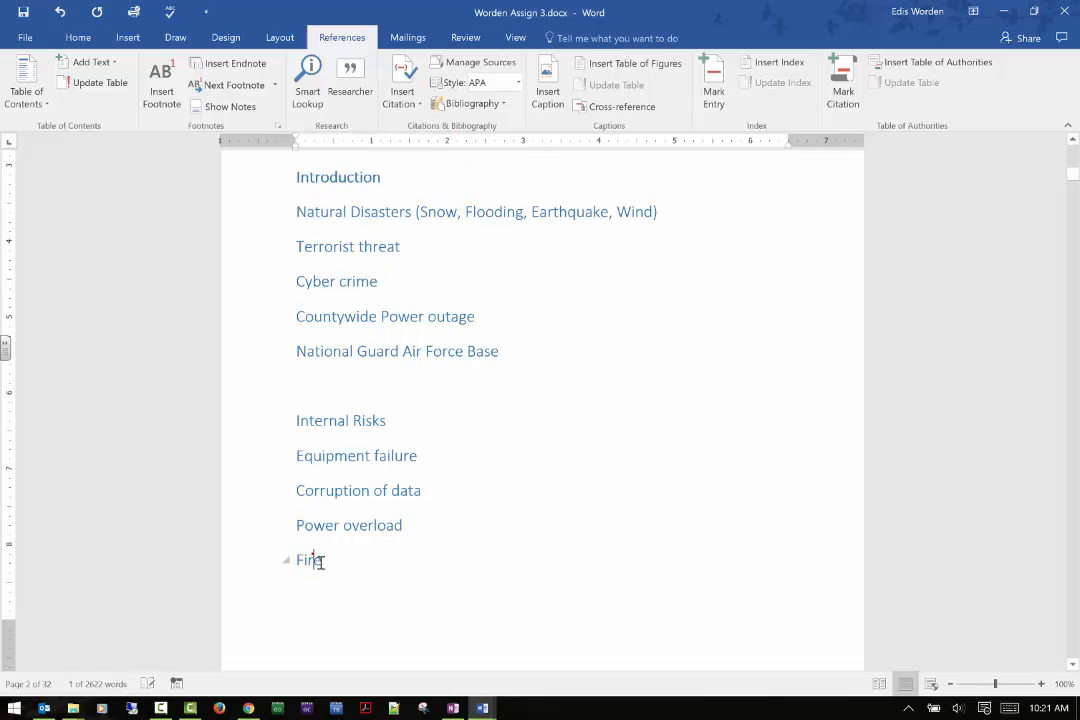
double_click(301, 558)
click(620, 106)
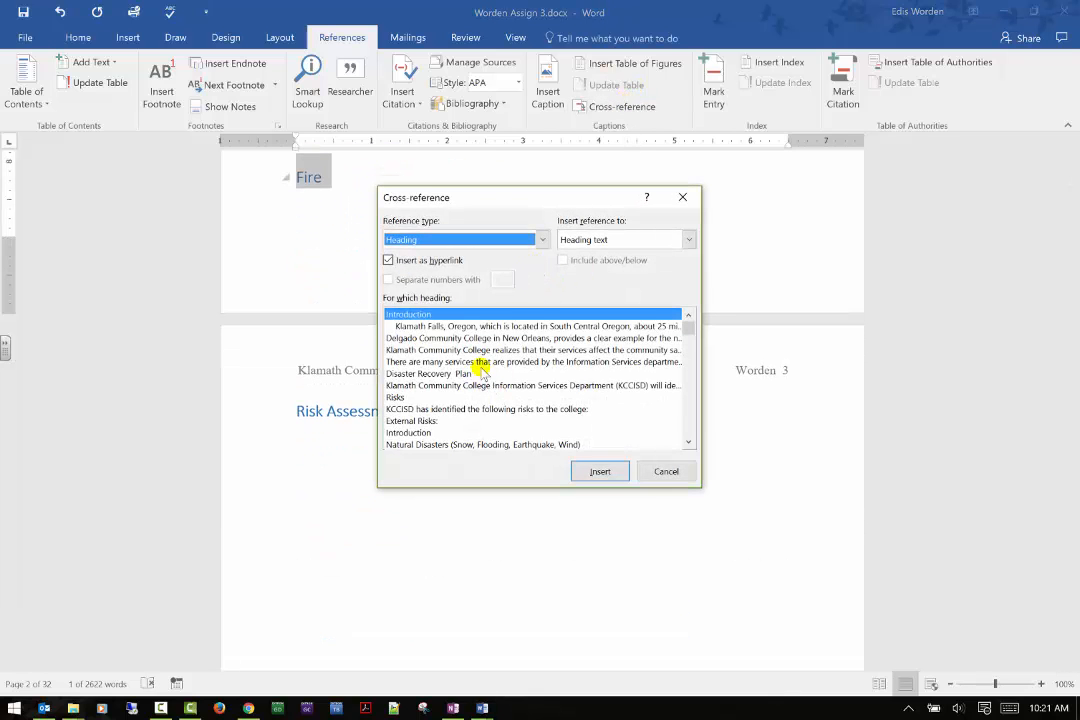
click(688, 240)
click(688, 241)
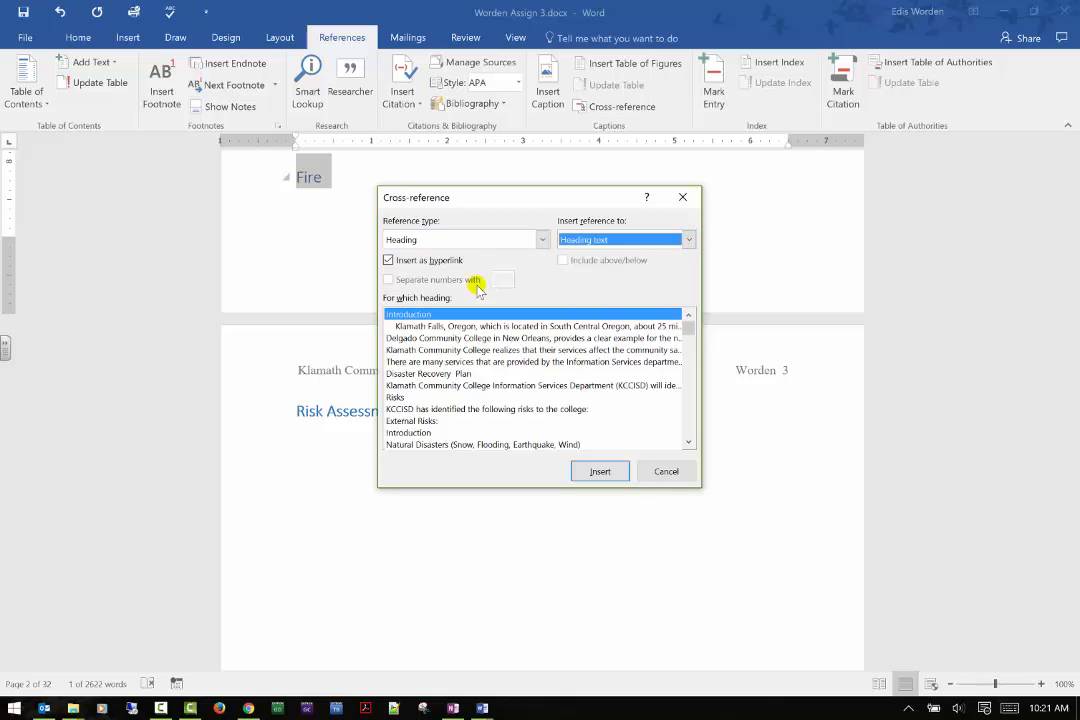
click(600, 471)
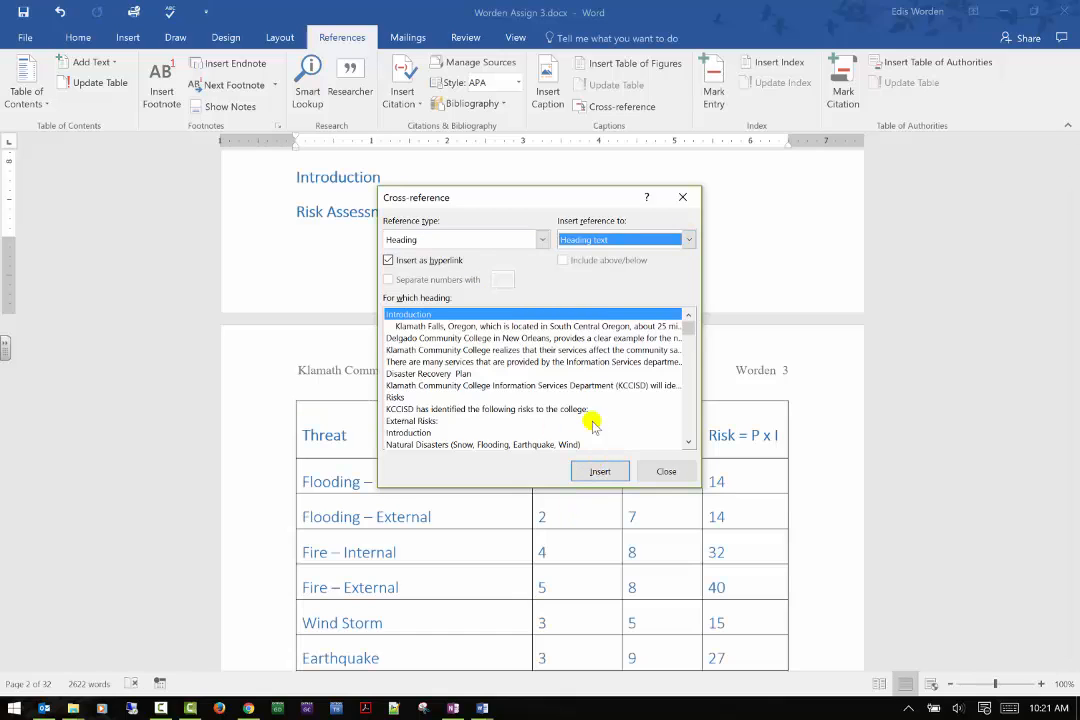
click(683, 197)
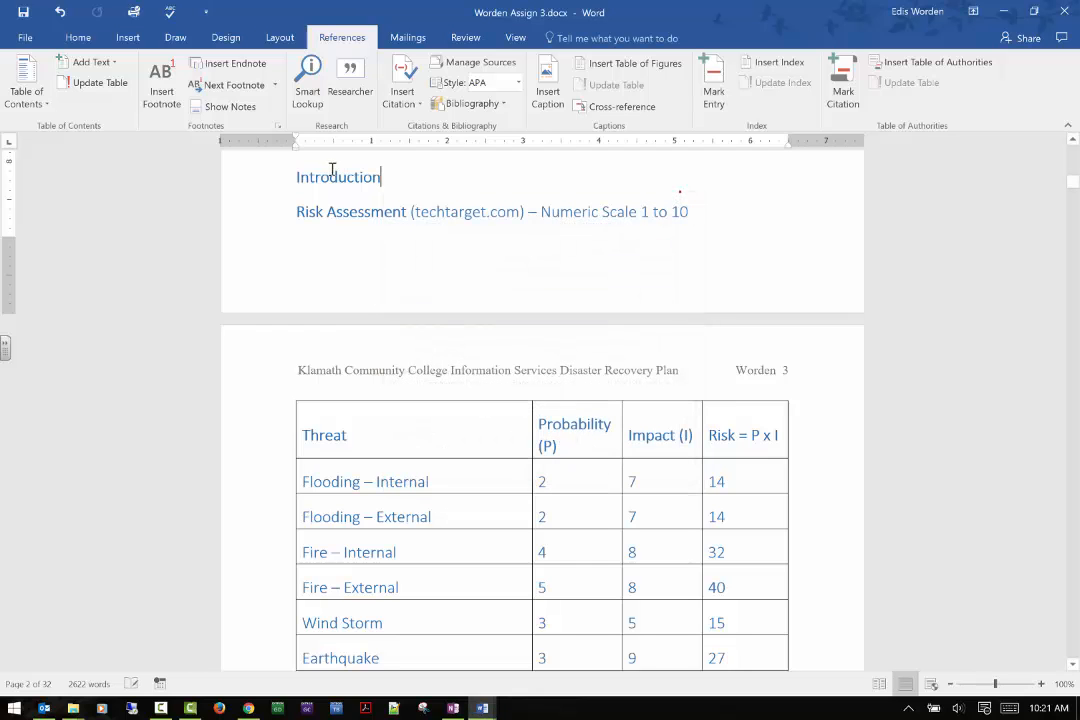
Check the cross-reference under Internal Risks, and undo both Introduction cross-references and the line break in the risk lists
click(358, 178)
scroll(424, 214, up, 3)
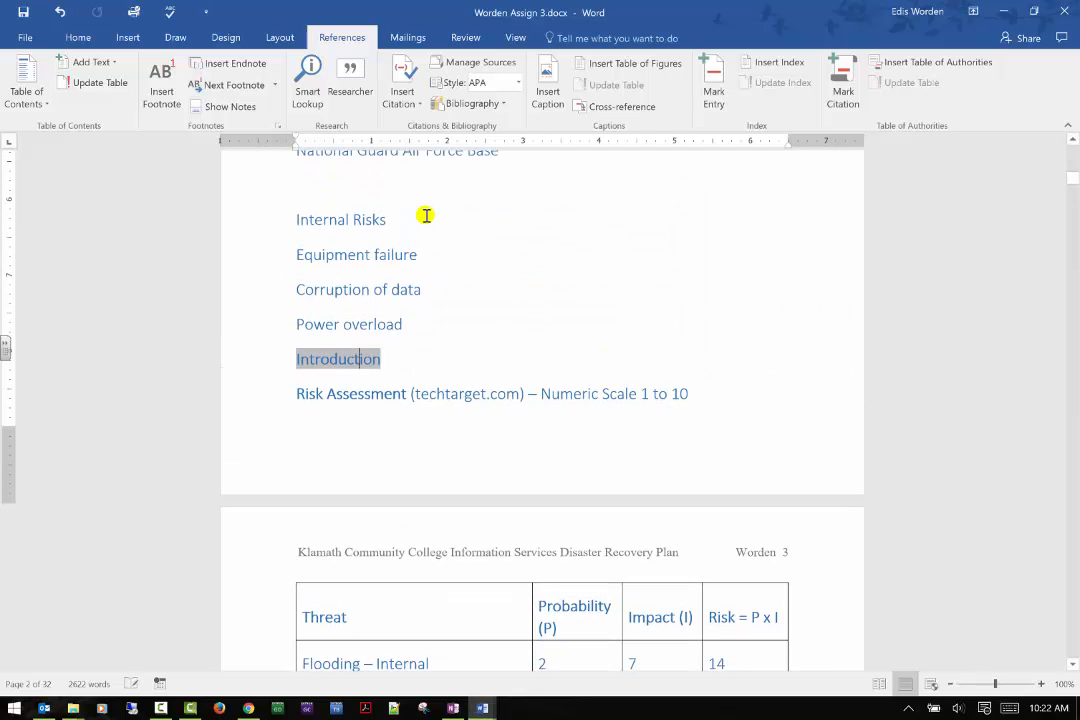
scroll(419, 277, up, 2)
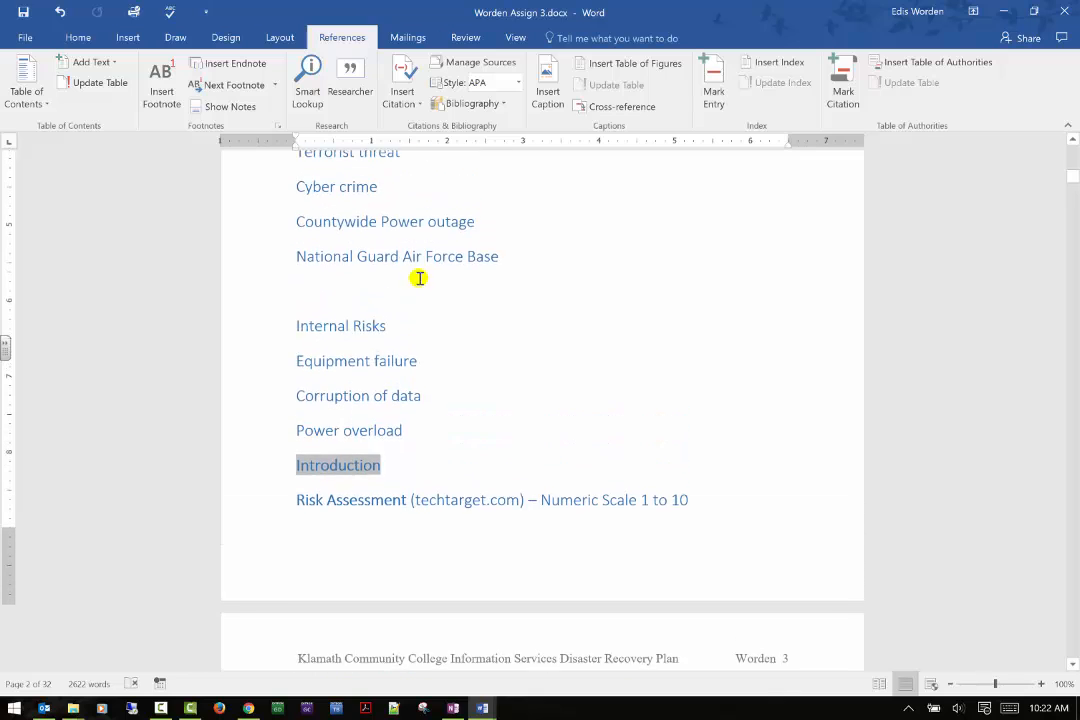
scroll(419, 277, up, 2)
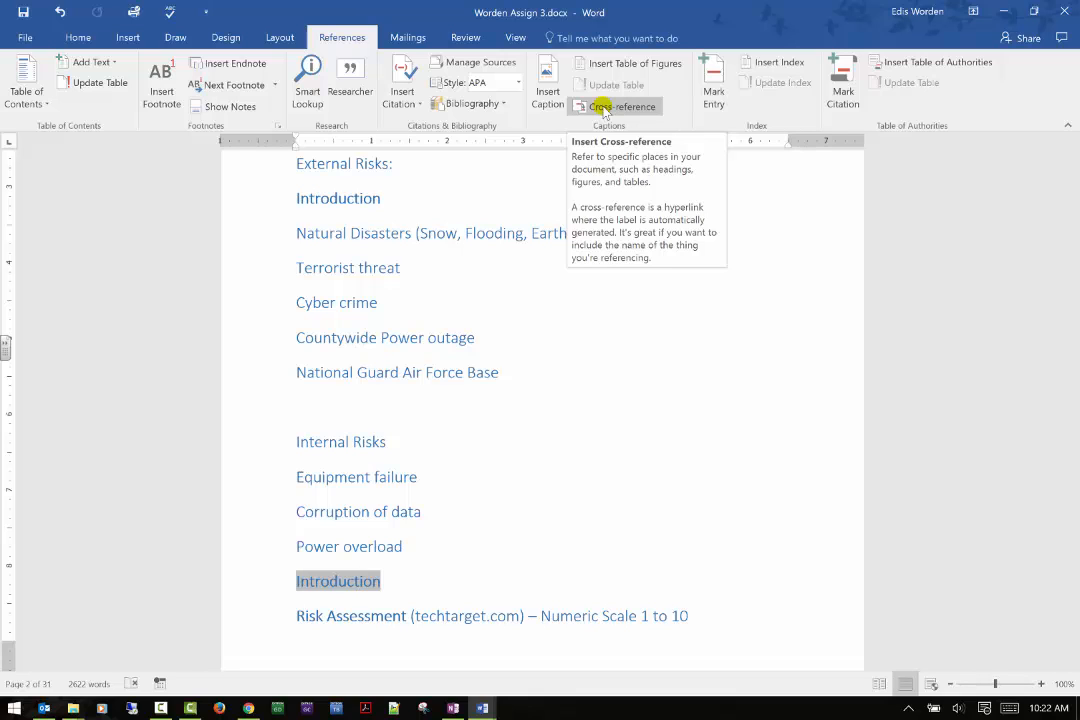
click(59, 12)
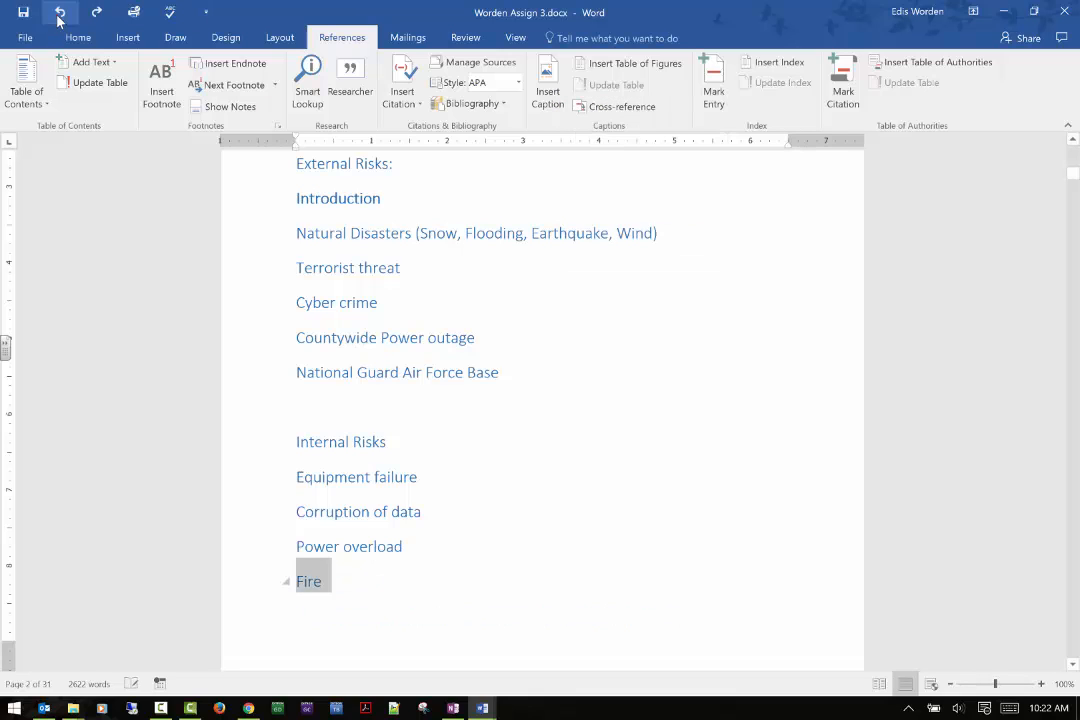
click(59, 14)
click(59, 14)
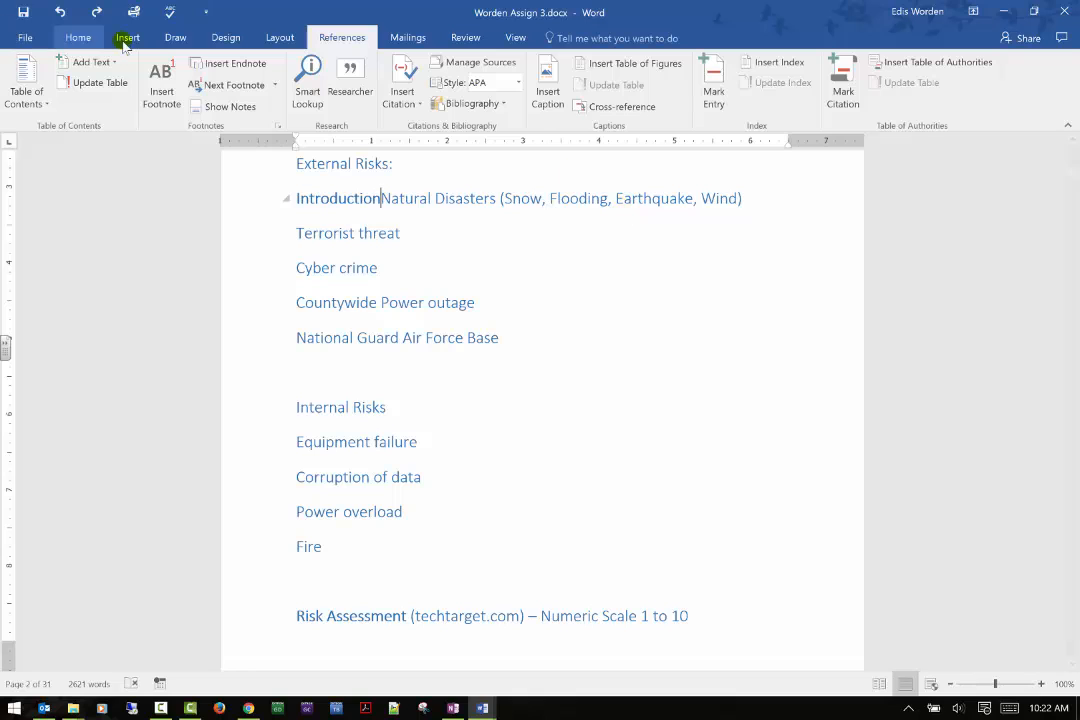
click(60, 14)
scroll(634, 265, up, 1)
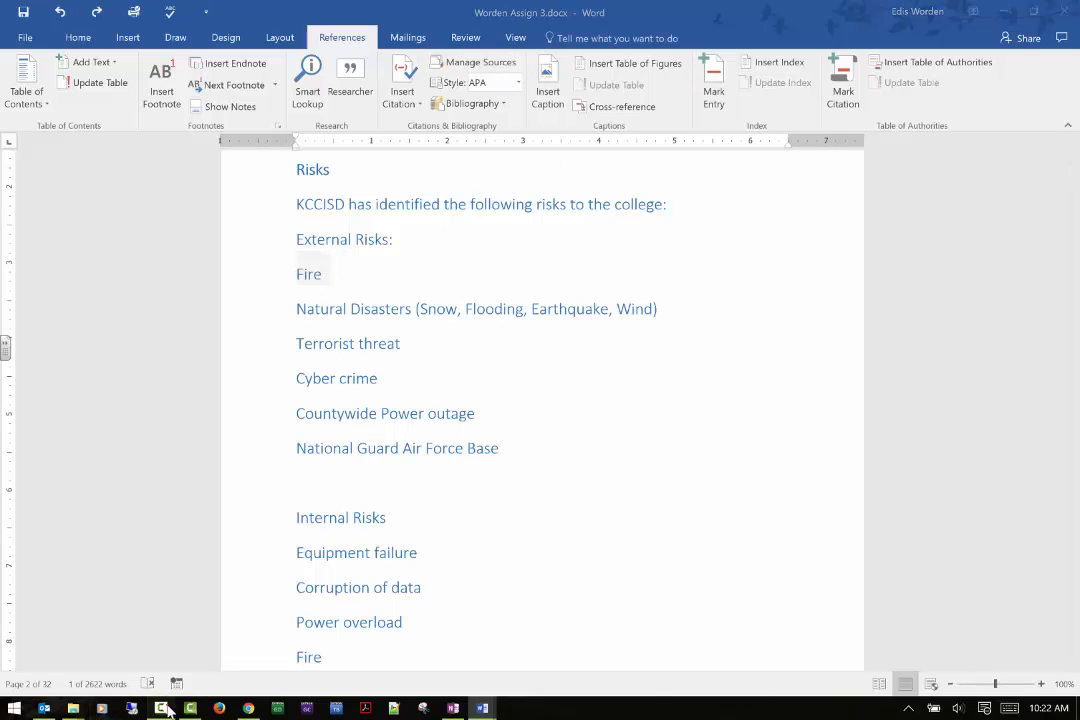
click(130, 708)
click(1030, 660)
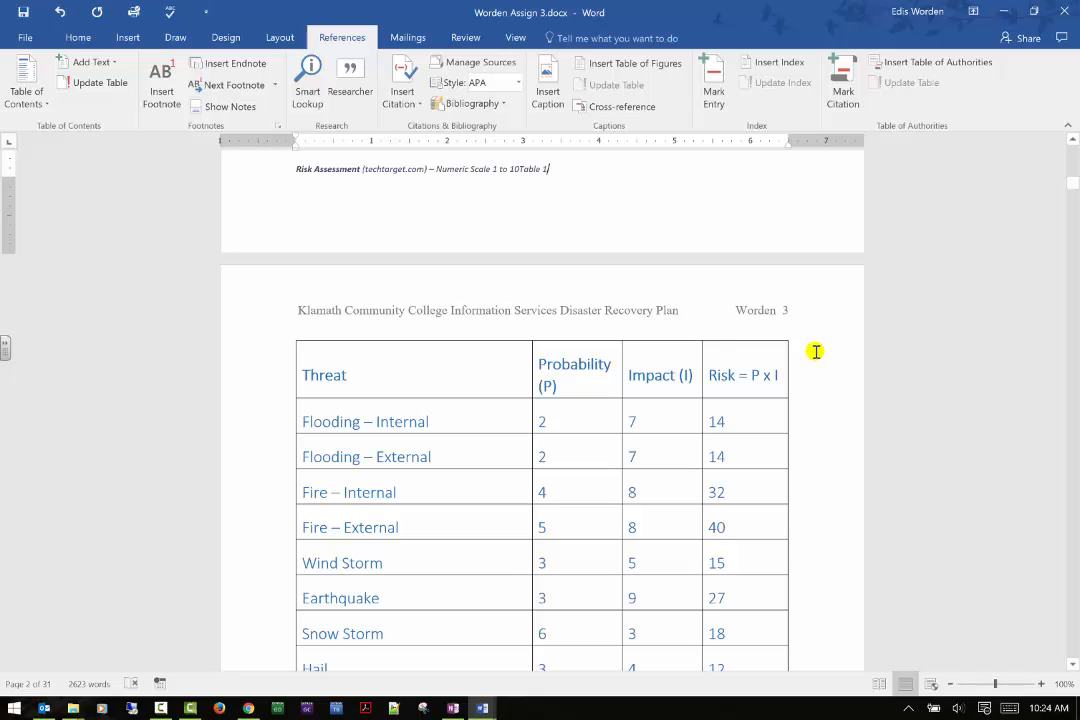
Insert a hyperlinked cross-reference of type Table to the entire Risk Assessment caption, directly after that caption above the threat table
click(641, 114)
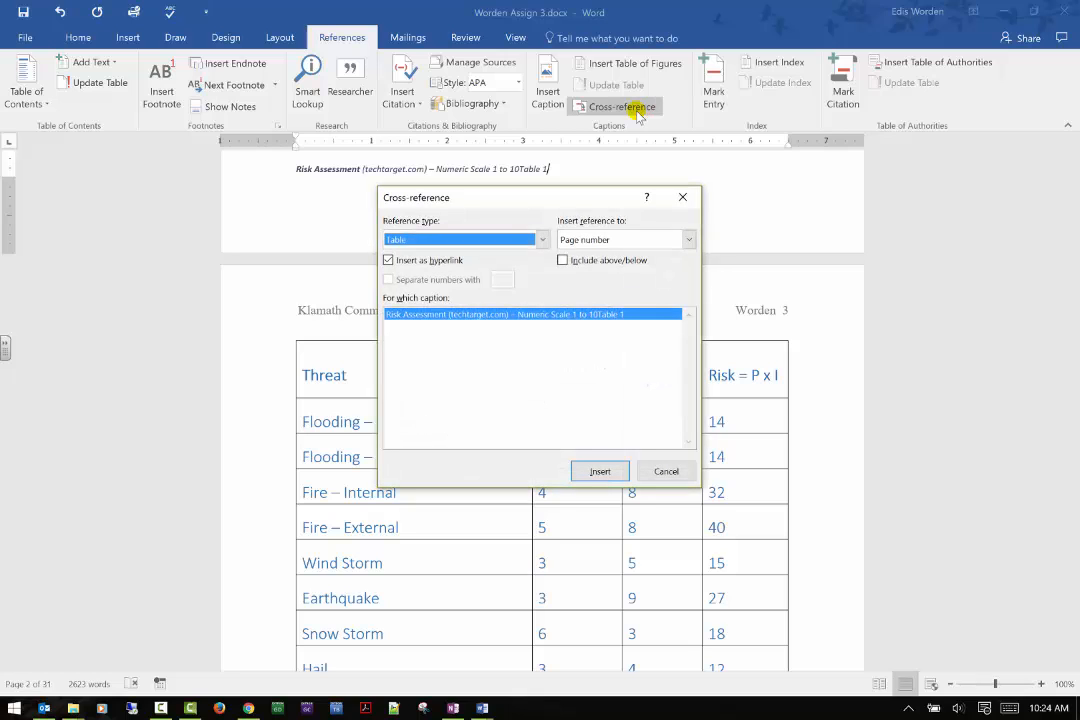
click(543, 240)
scroll(530, 260, up, 1)
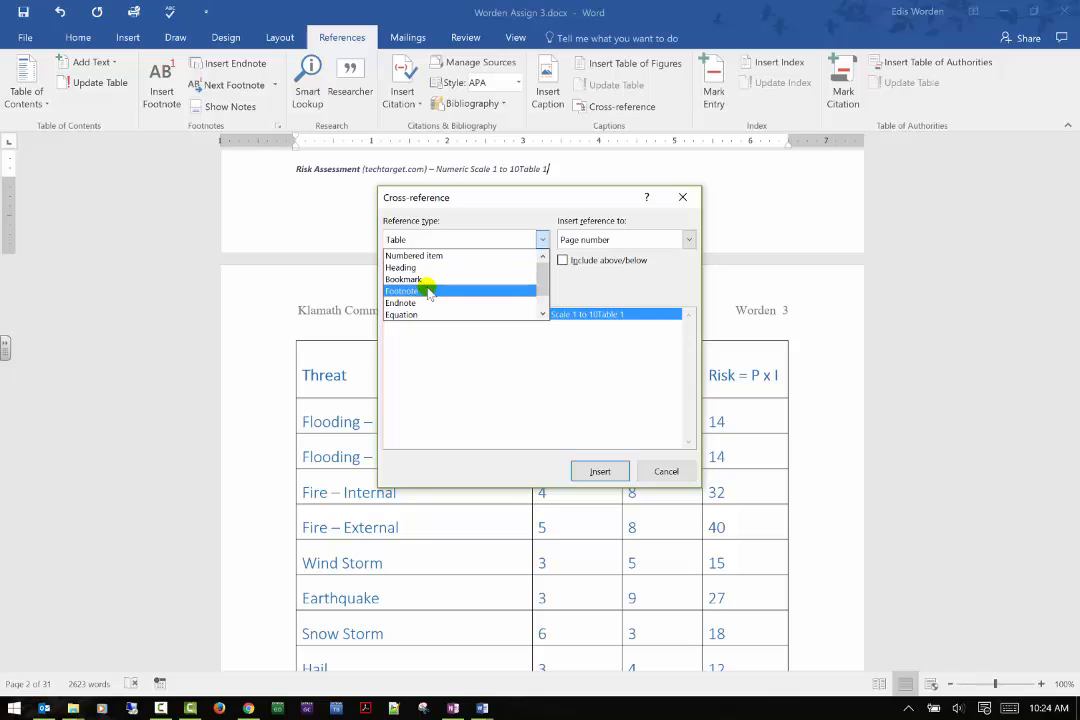
scroll(426, 290, down, 1)
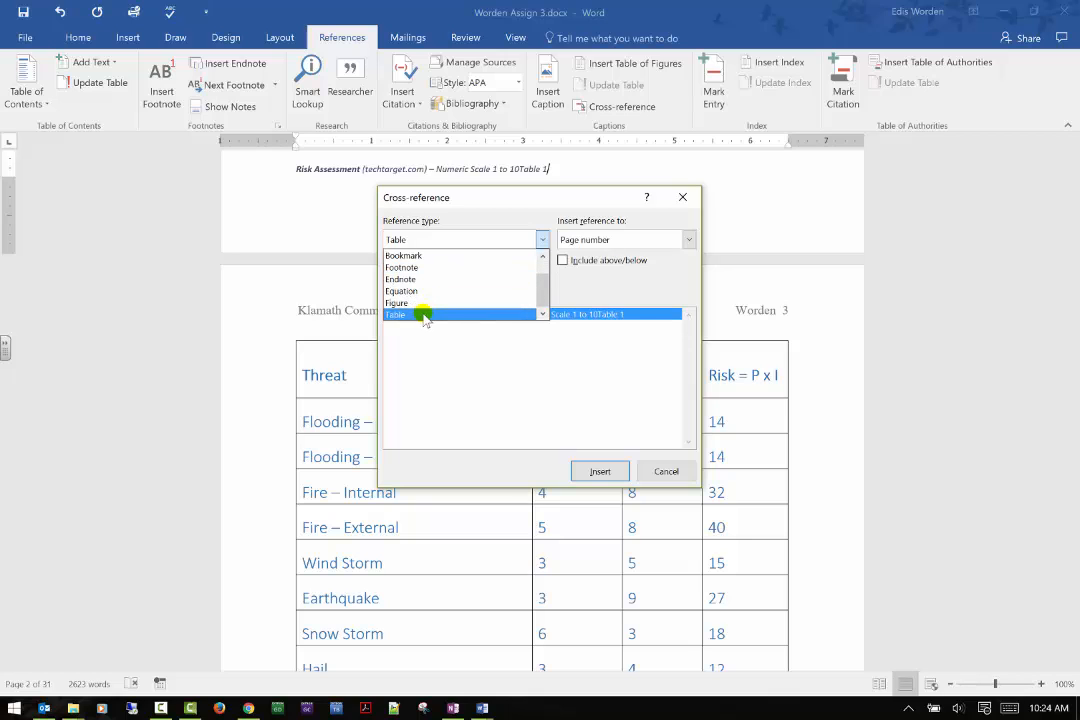
click(422, 314)
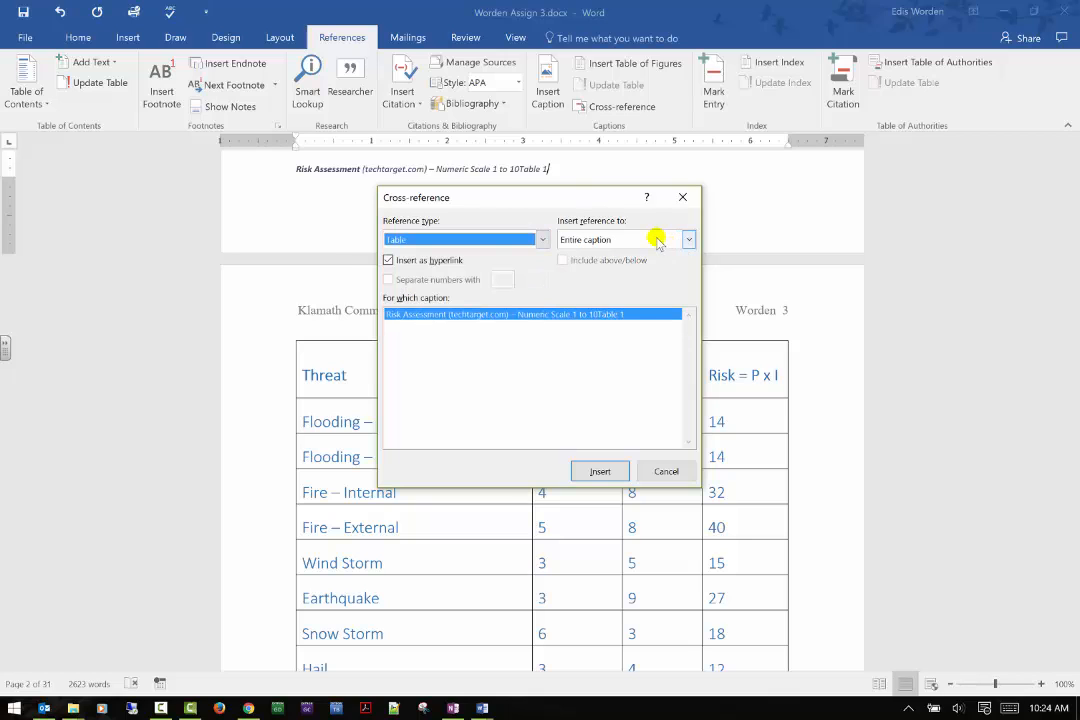
click(656, 239)
click(657, 254)
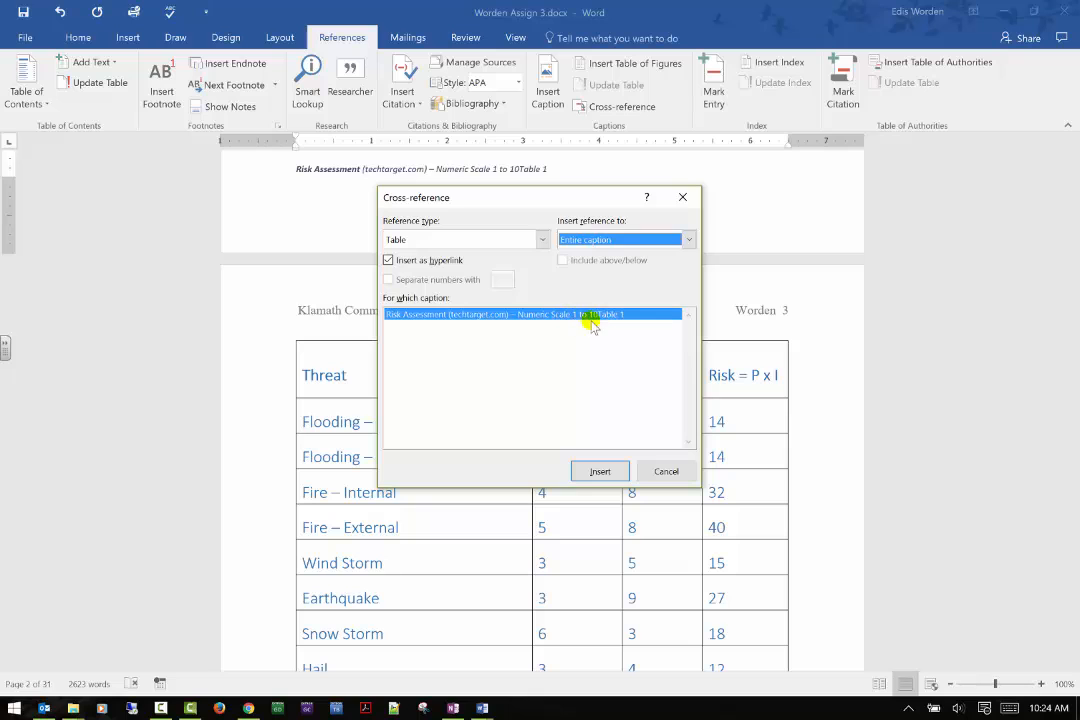
click(599, 471)
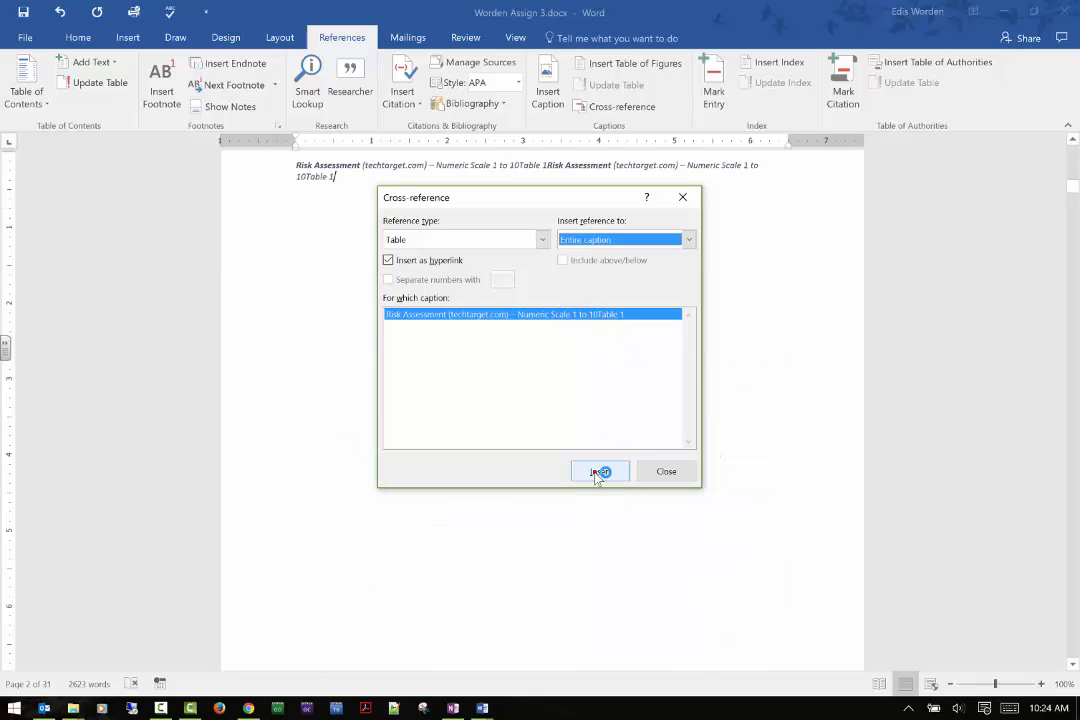
Check the duplicated Risk Assessment caption, the cross-reference options and the threat table on the following page without inserting another reference
click(664, 471)
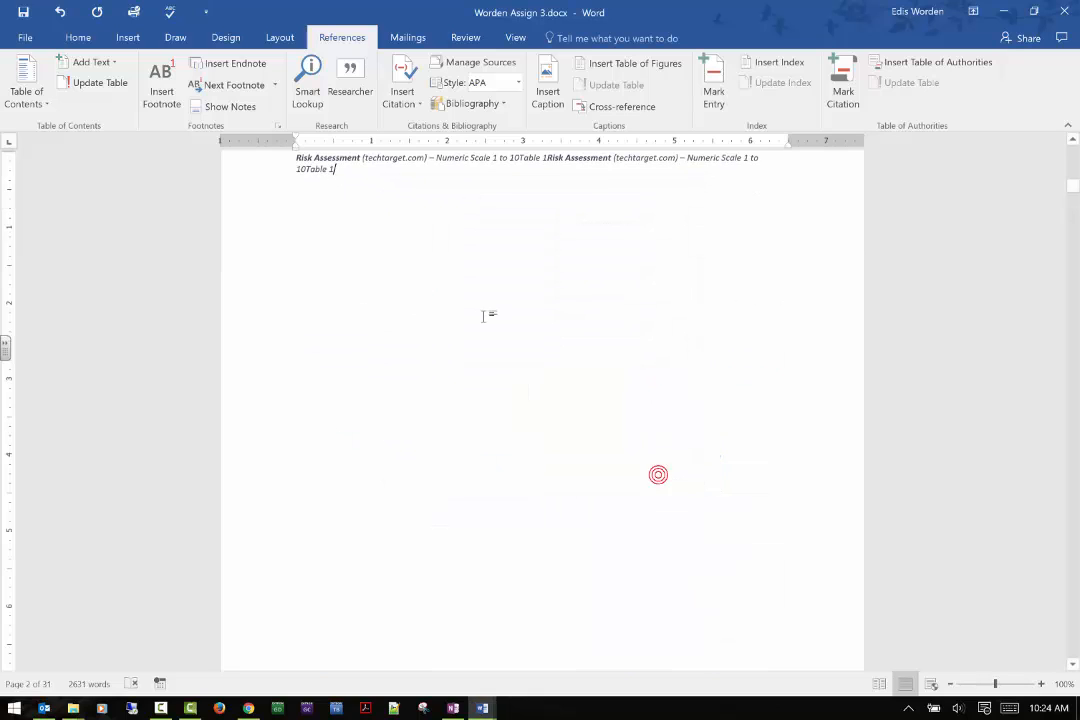
scroll(315, 215, up, 2)
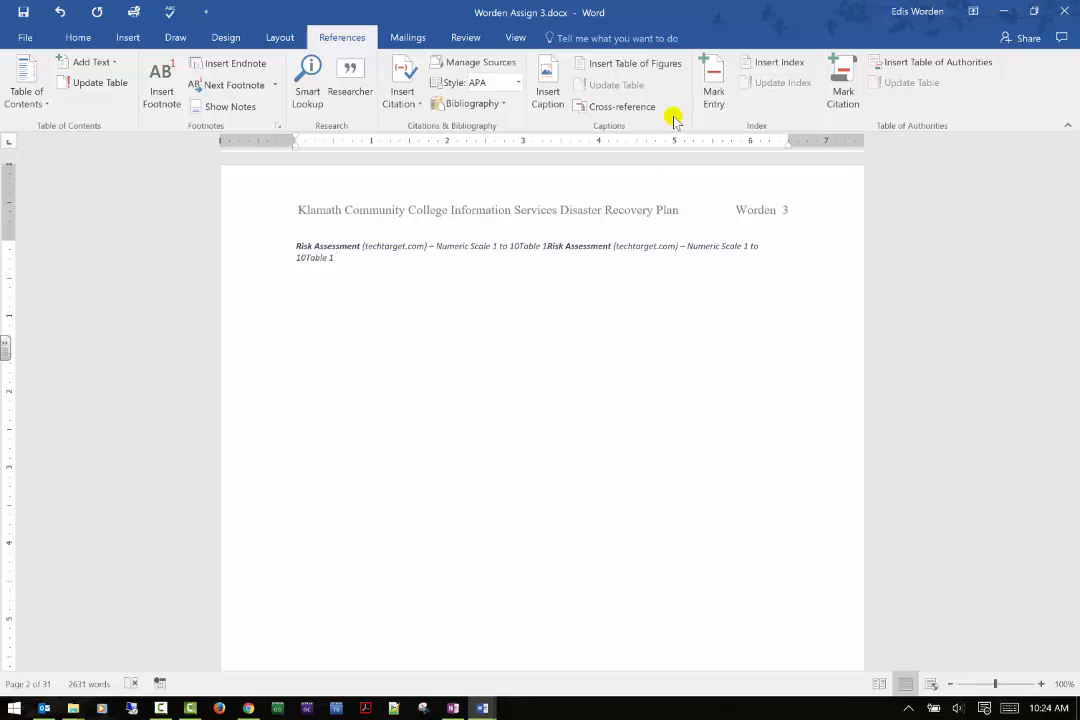
click(616, 106)
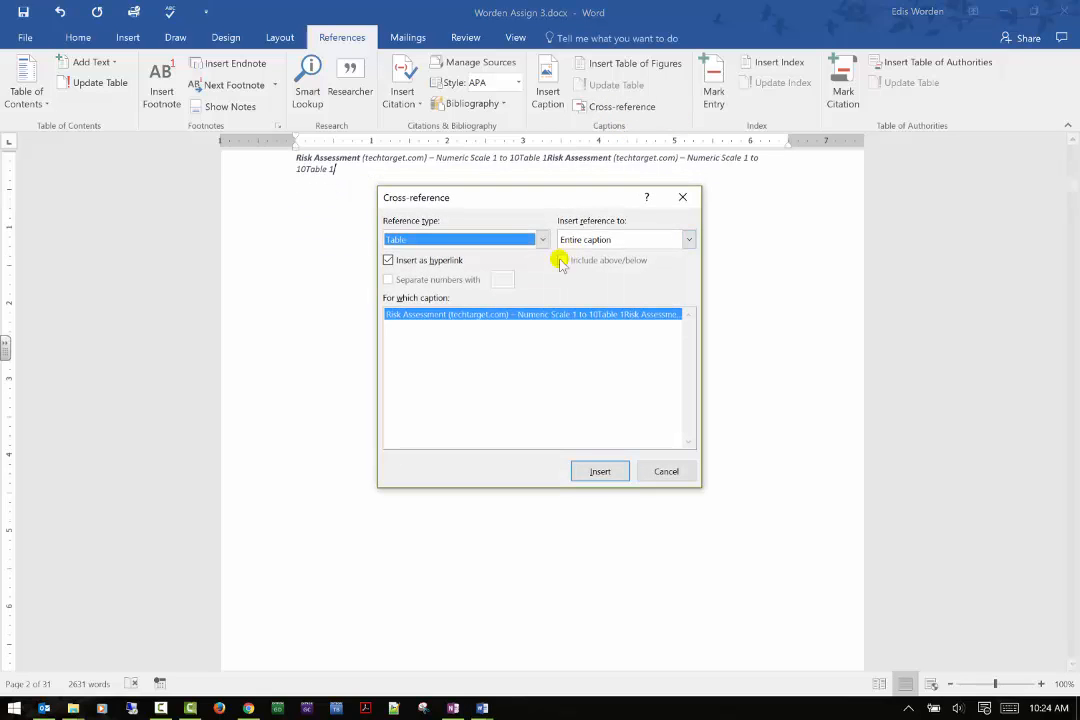
click(681, 198)
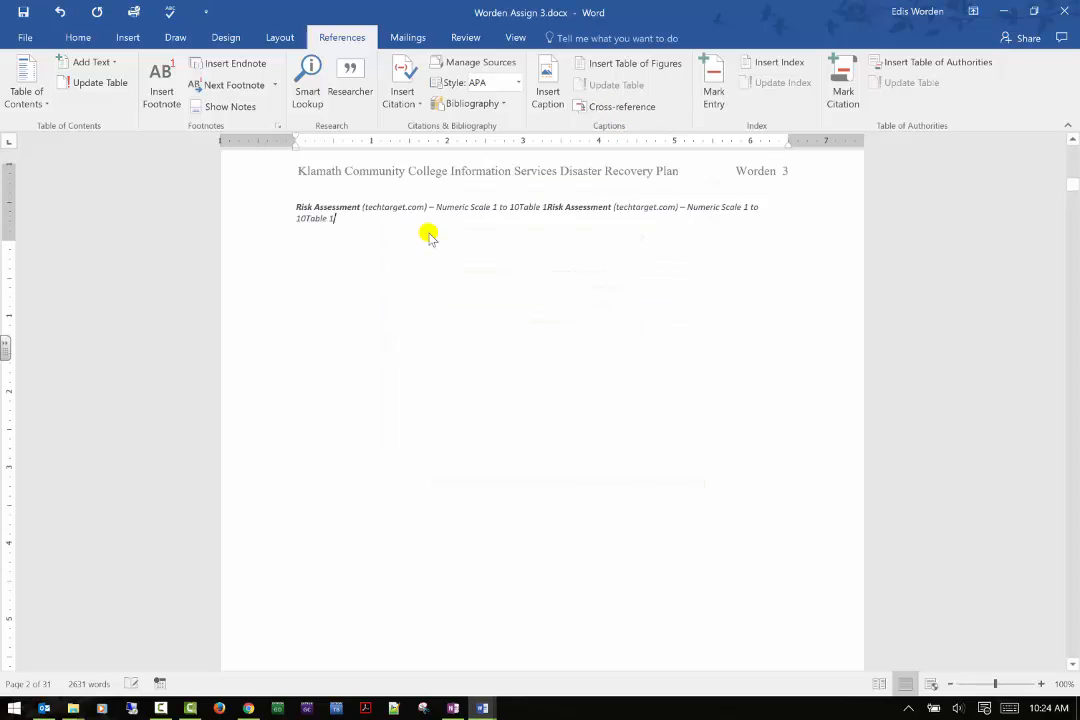
scroll(411, 268, down, 8)
scroll(411, 268, down, 5)
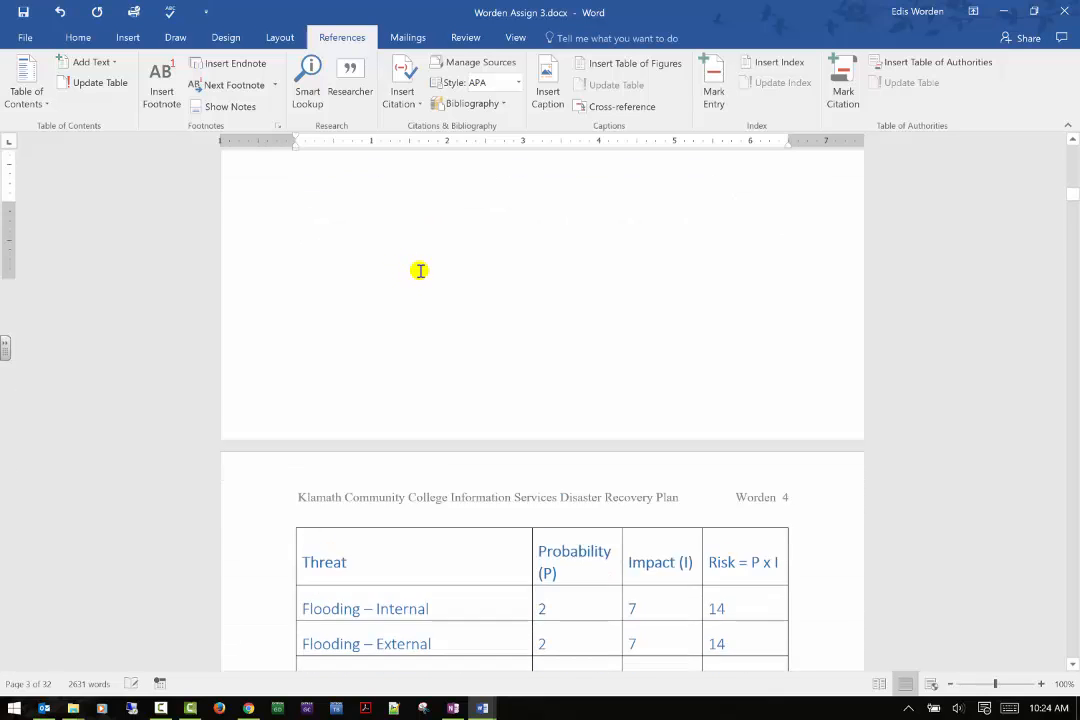
scroll(400, 230, down, 4)
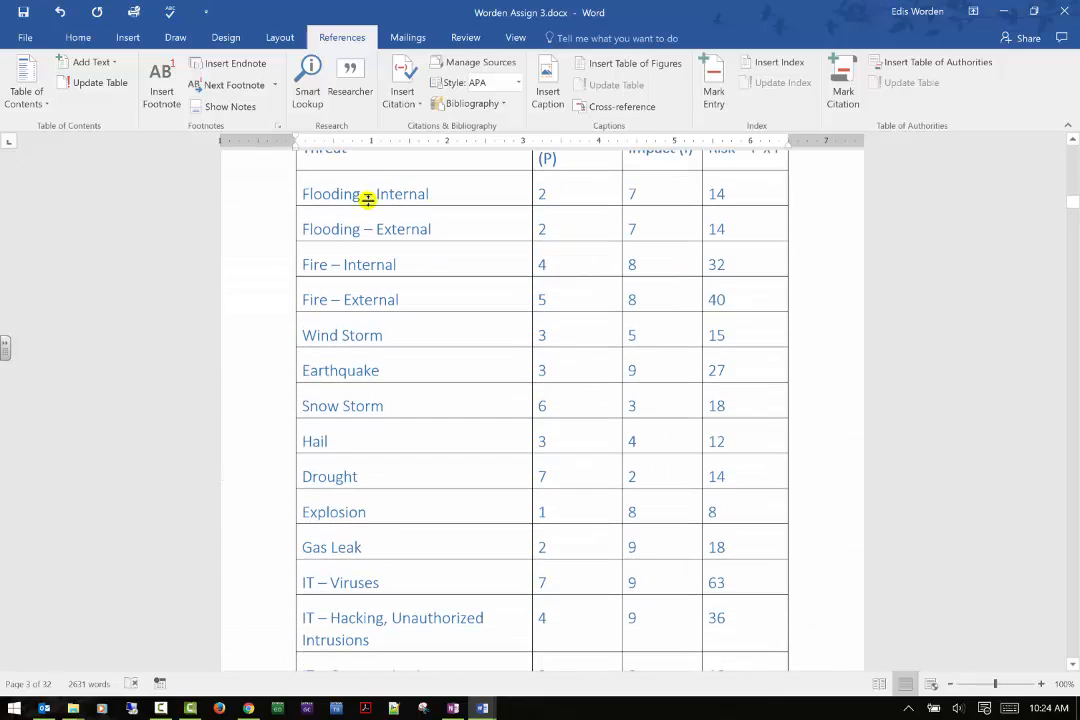
scroll(366, 197, up, 2)
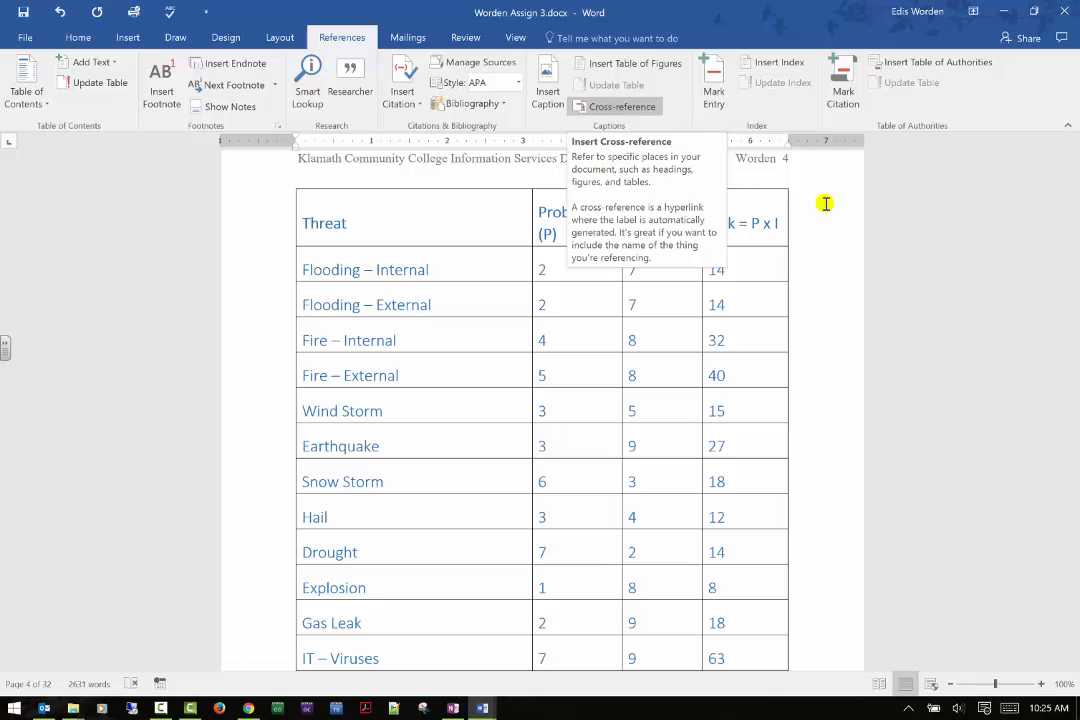
Mark an index entry in the threat table's Probability (P) header: main entry Threats, subentry Flooding, cross-reference "See Table1"
click(885, 296)
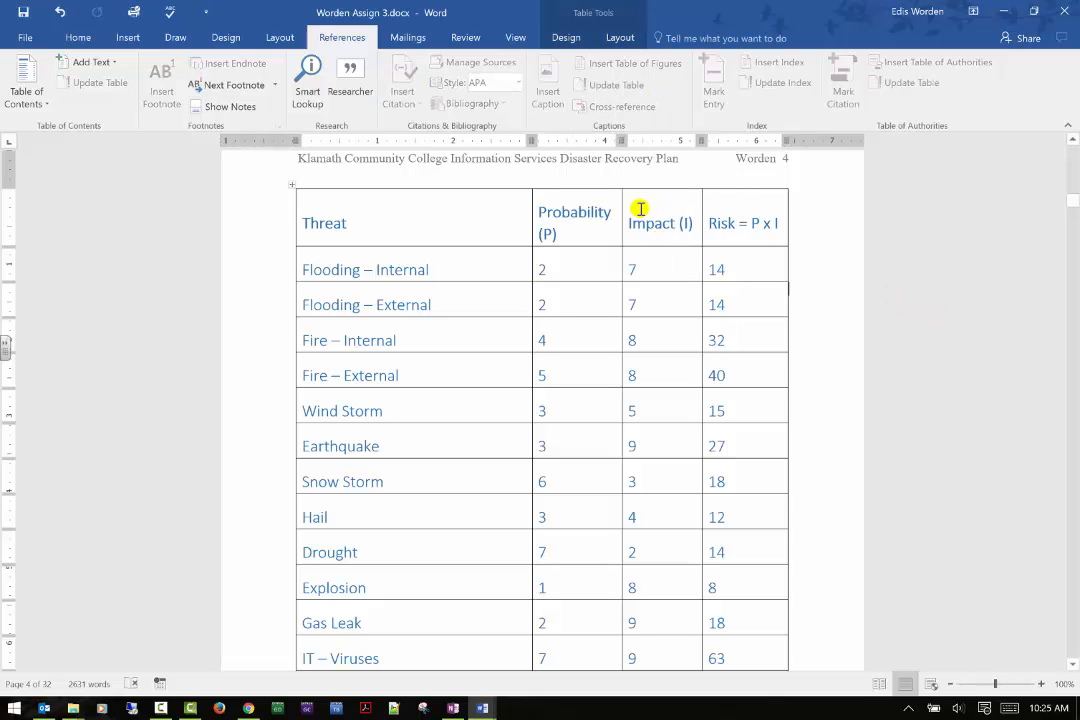
click(573, 225)
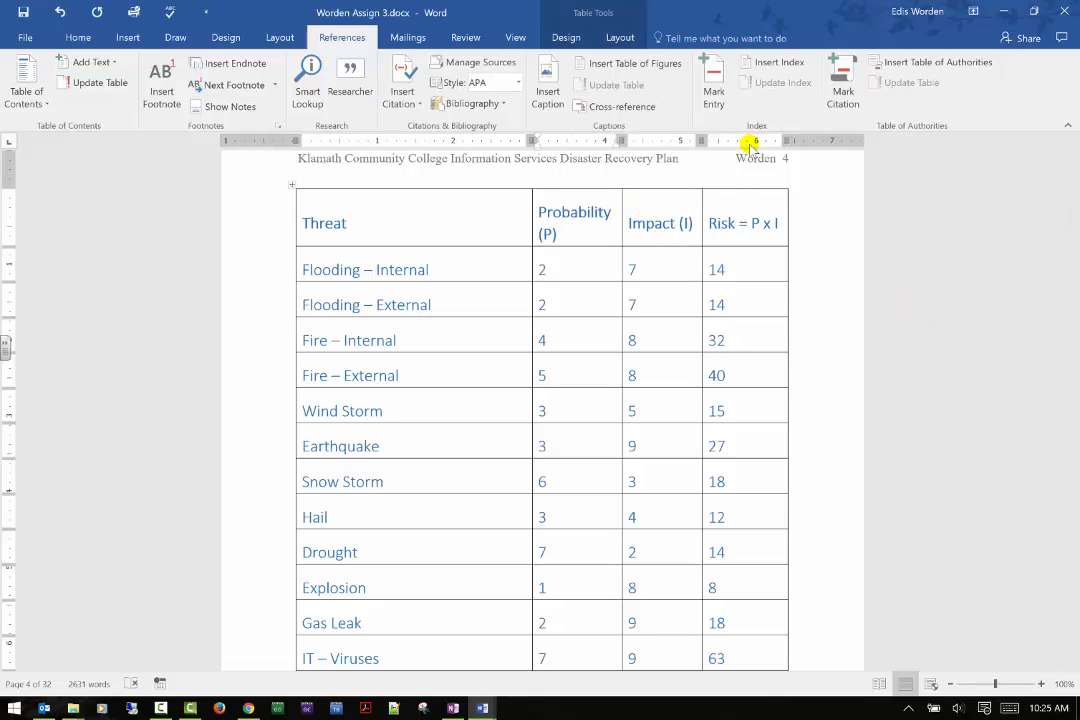
click(716, 85)
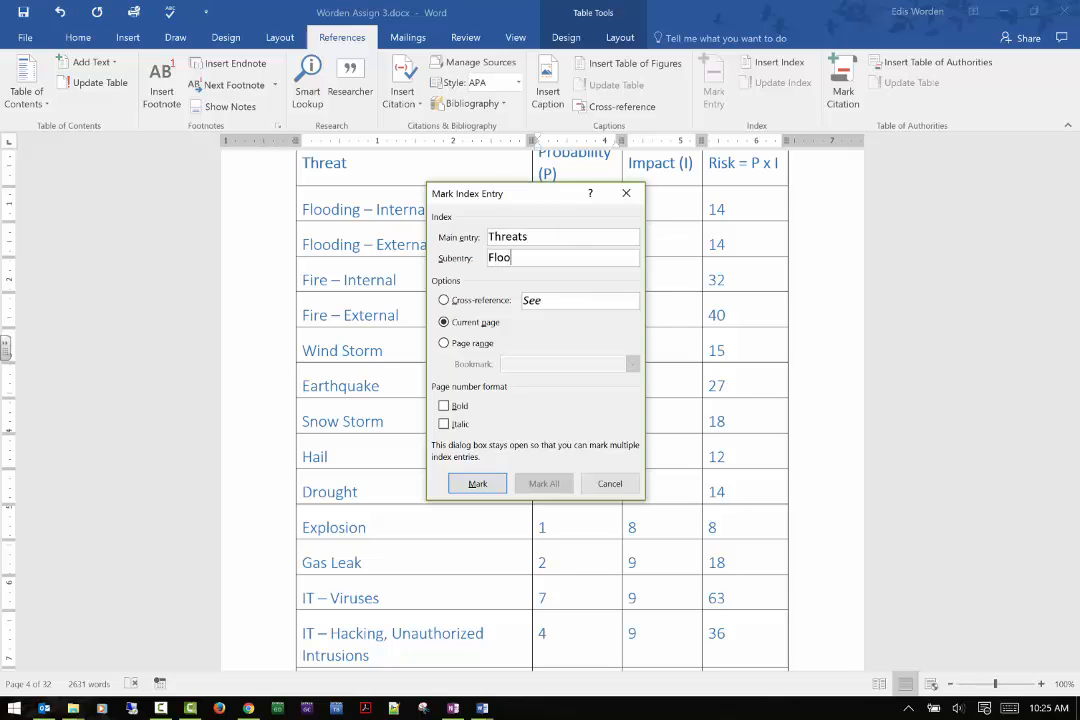
click(444, 300)
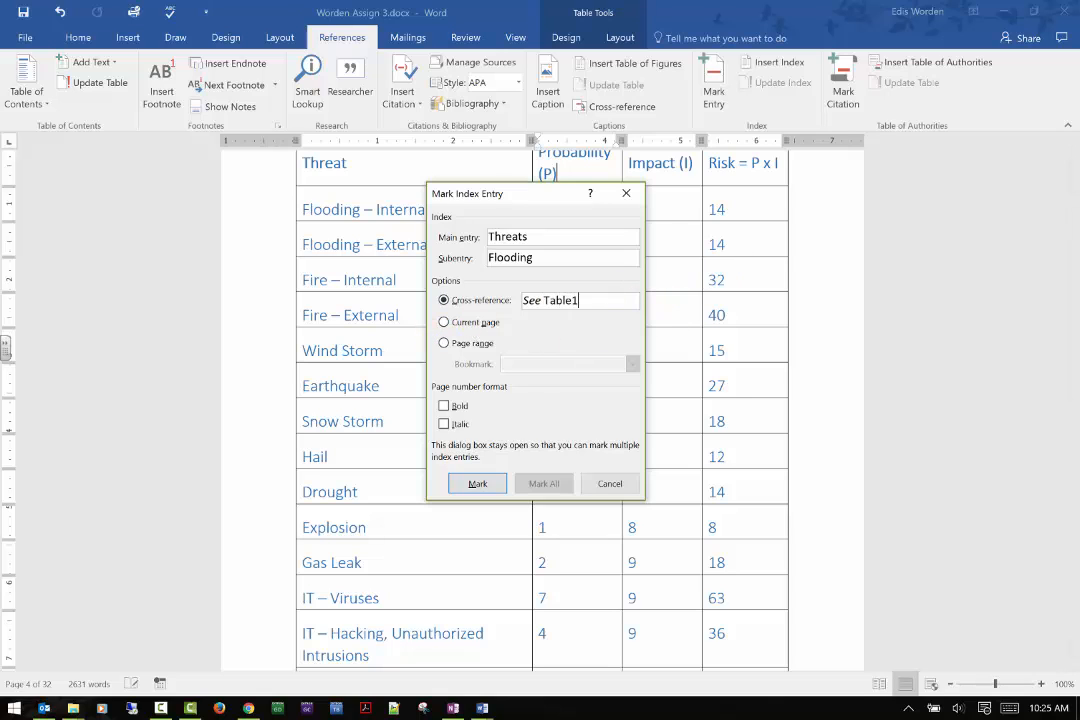
click(477, 484)
click(612, 483)
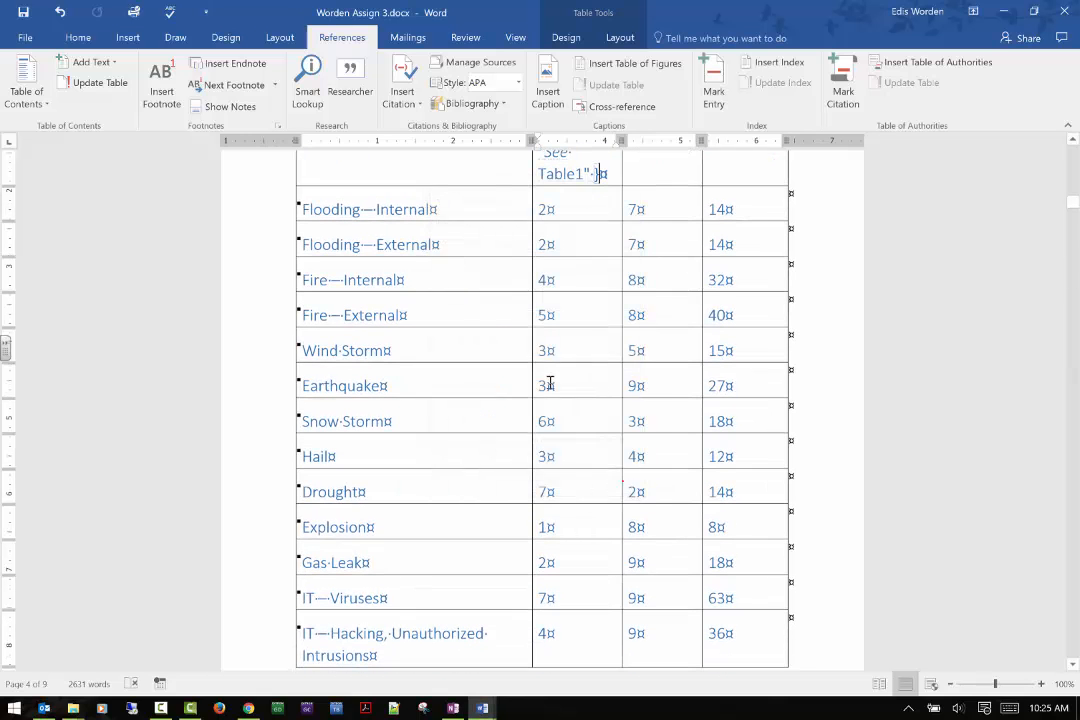
scroll(576, 254, up, 1)
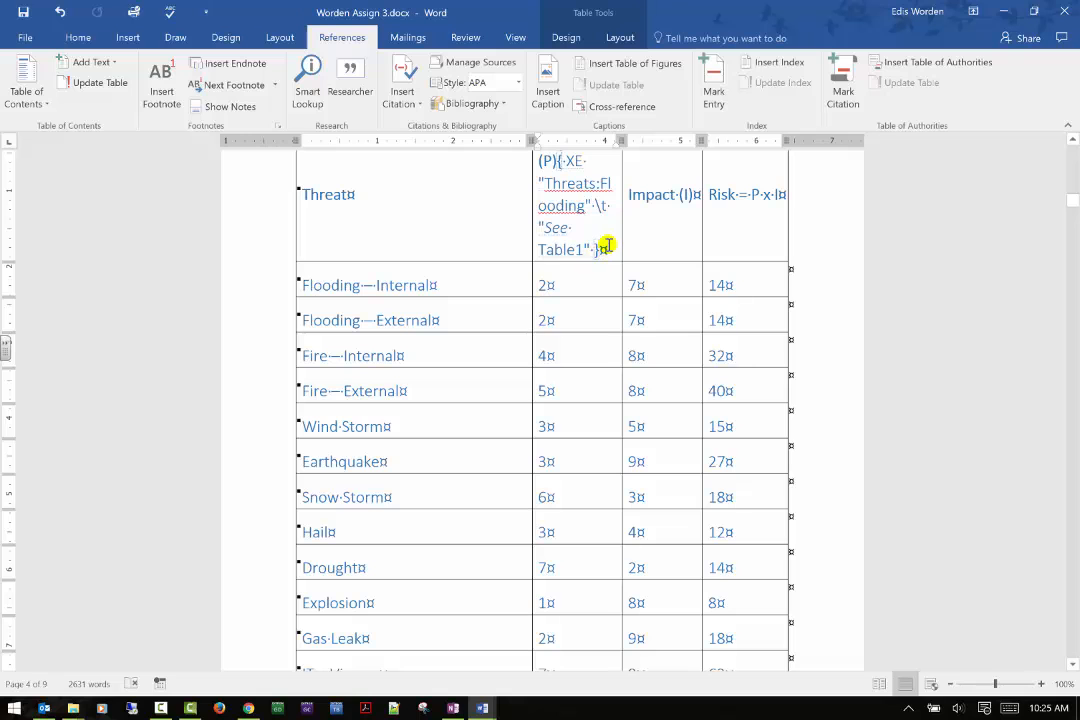
scroll(608, 227, up, 1)
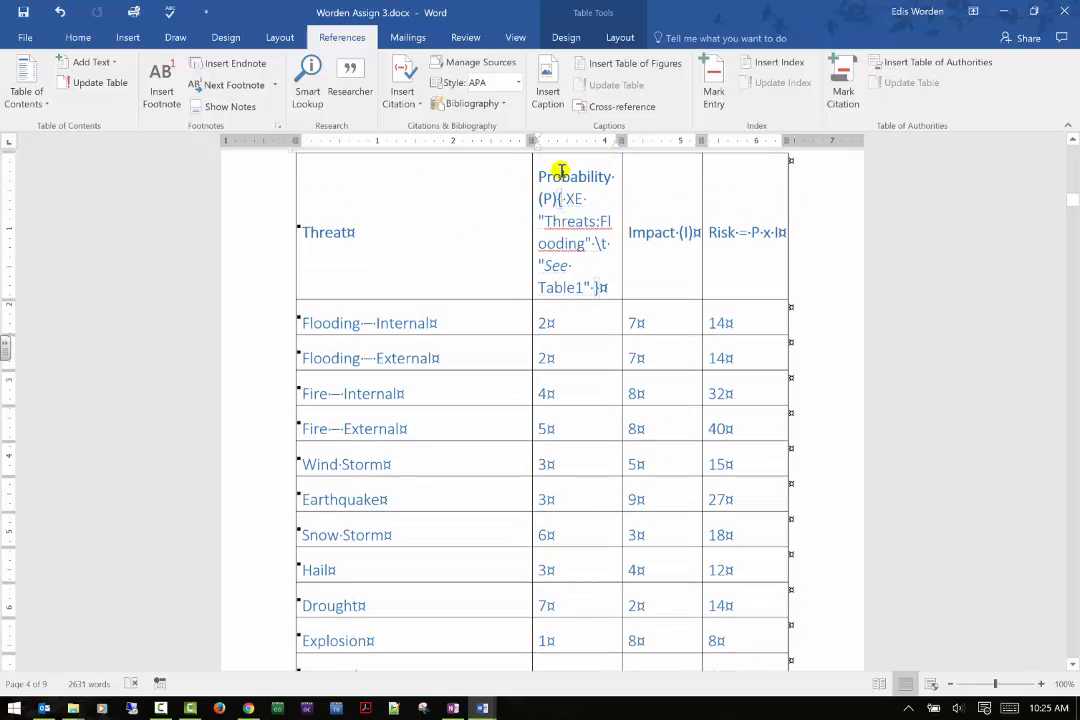
scroll(590, 230, up, 2)
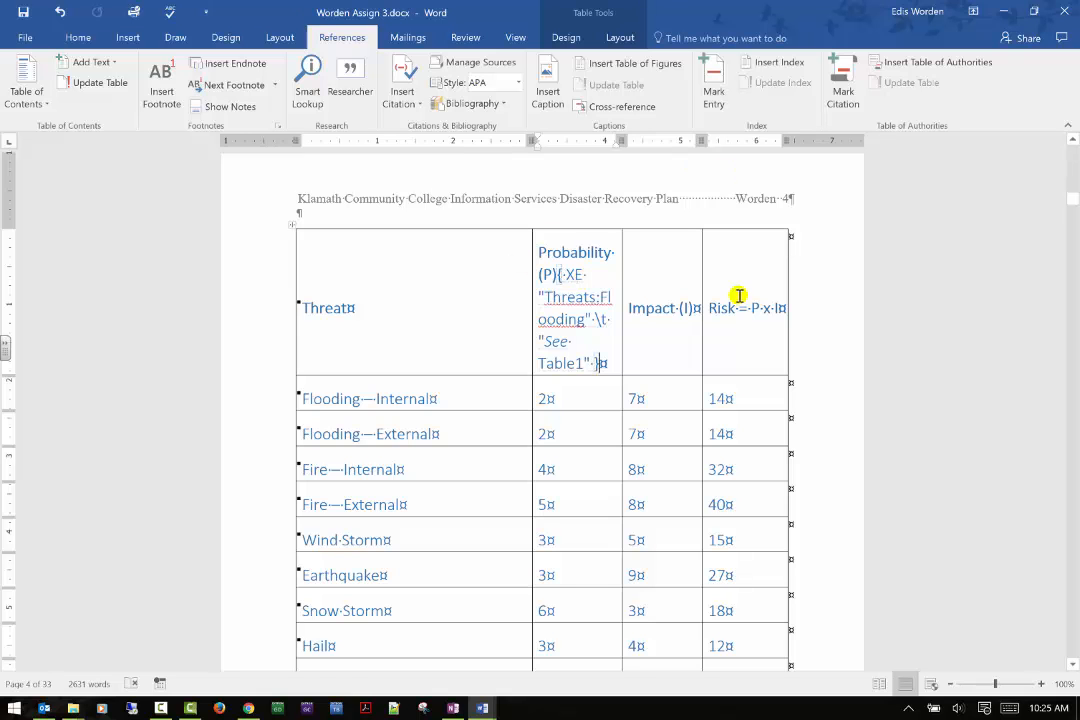
Undo the Threats index entry, the caption cross-reference and the Table 1 caption, restoring the plain Risk Assessment heading
scroll(738, 297, down, 12)
scroll(735, 310, down, 5)
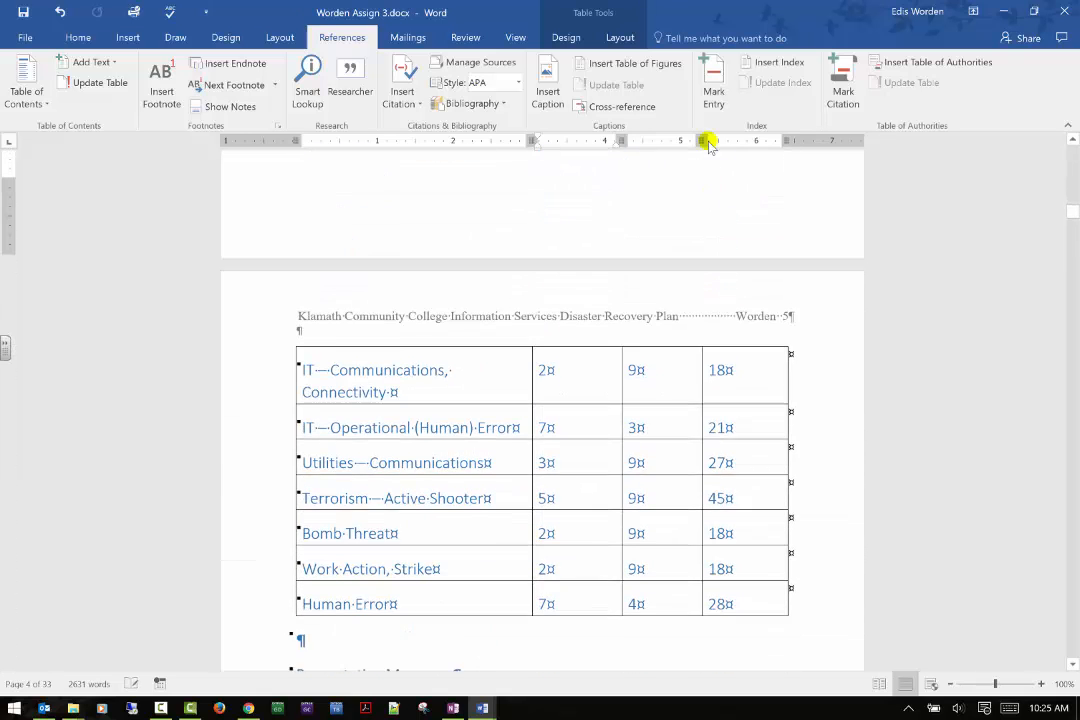
click(59, 12)
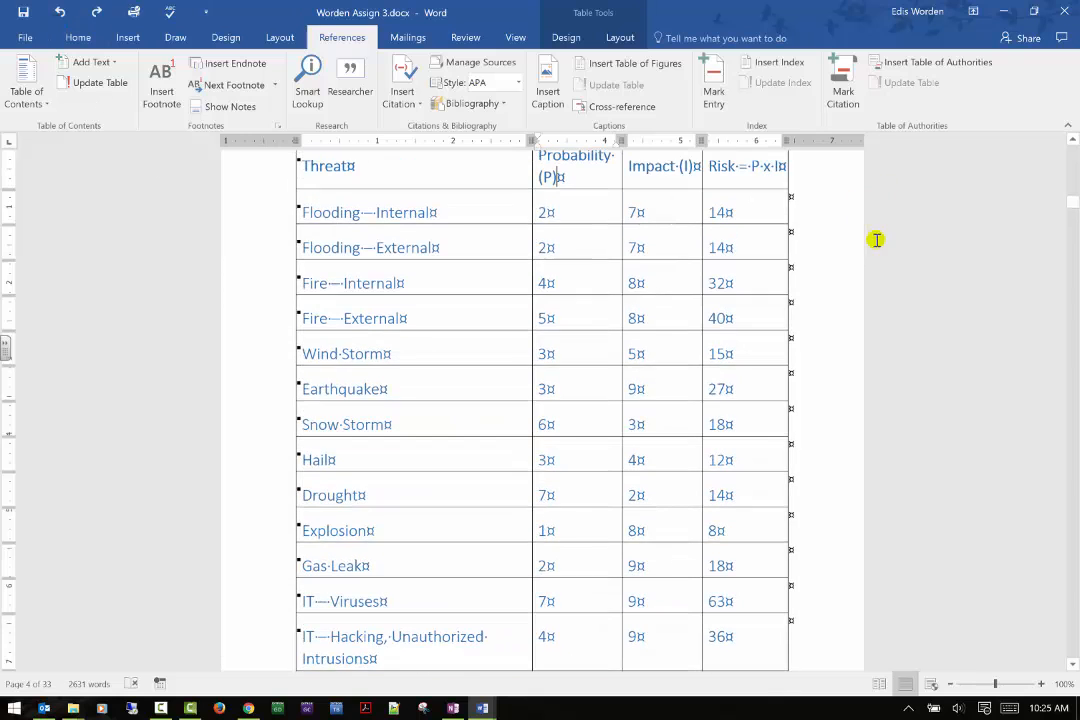
click(60, 13)
click(61, 14)
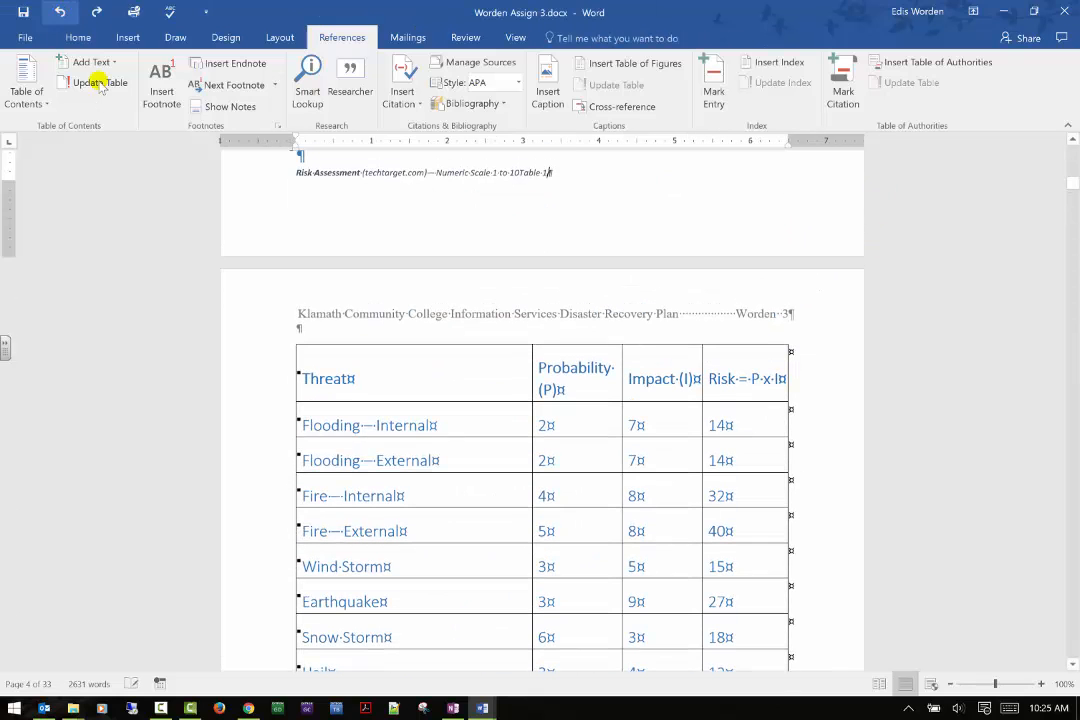
click(59, 13)
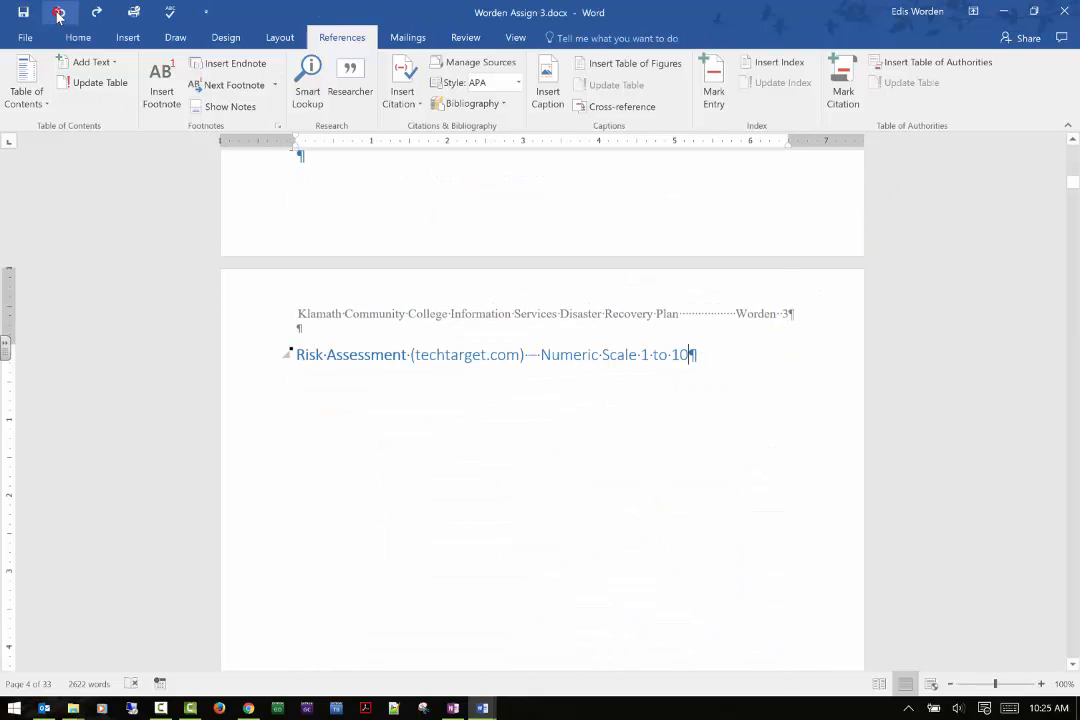
Examine the index type, column, language and format options for the document, and leave without inserting an index
scroll(769, 282, up, 4)
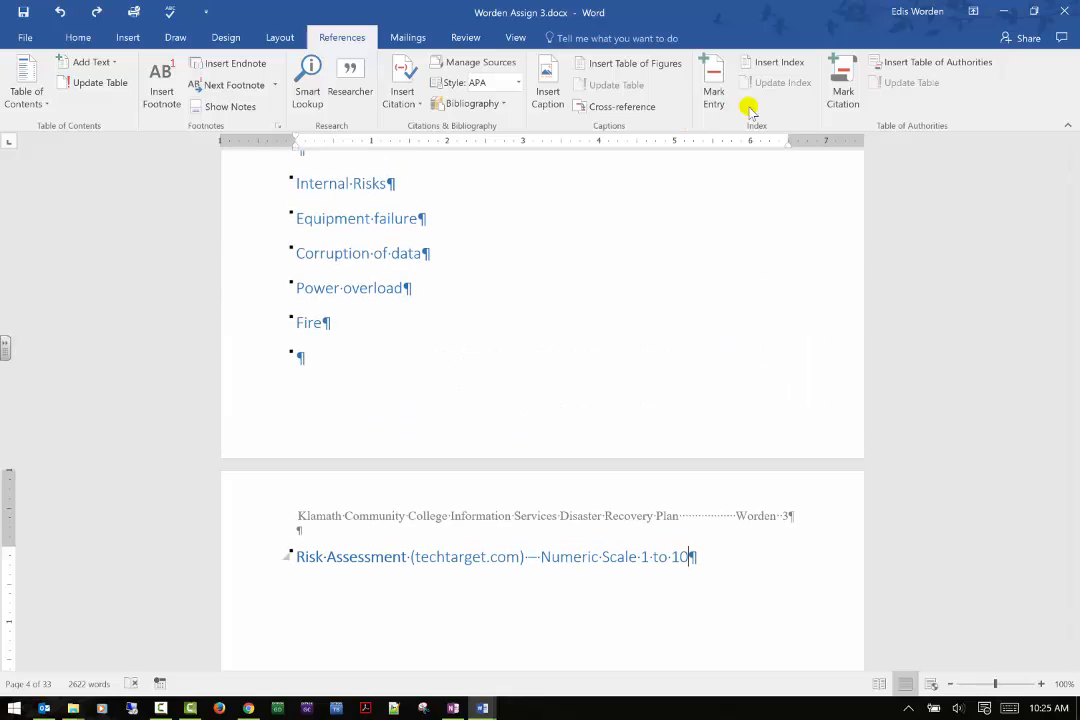
scroll(463, 335, up, 4)
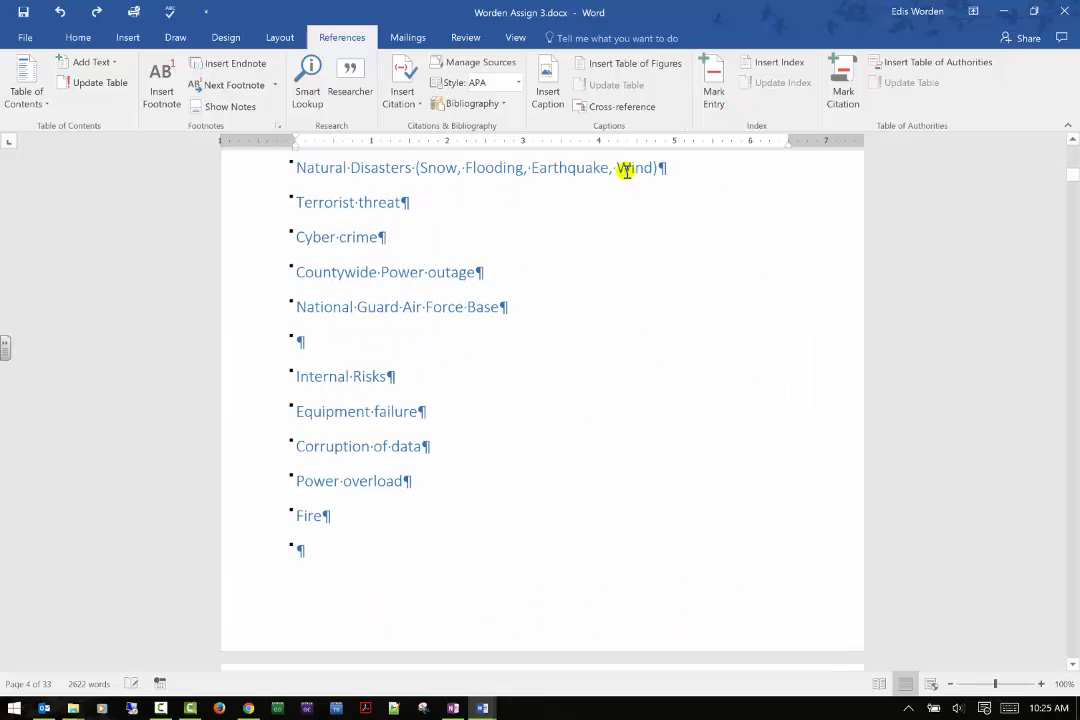
click(794, 63)
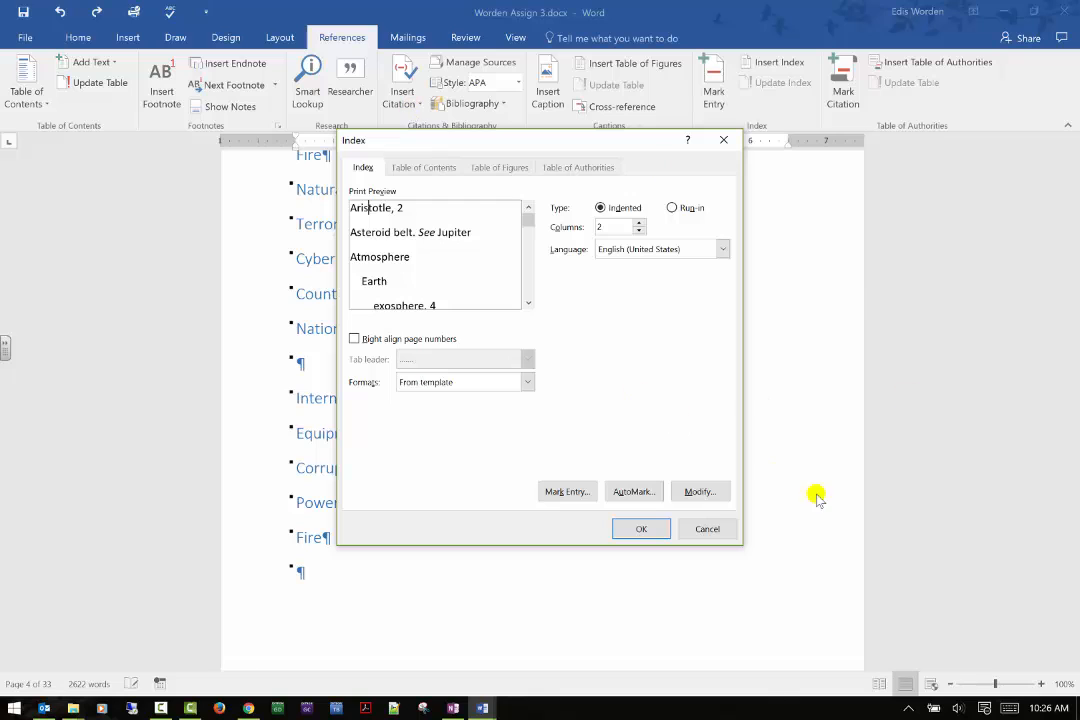
click(718, 528)
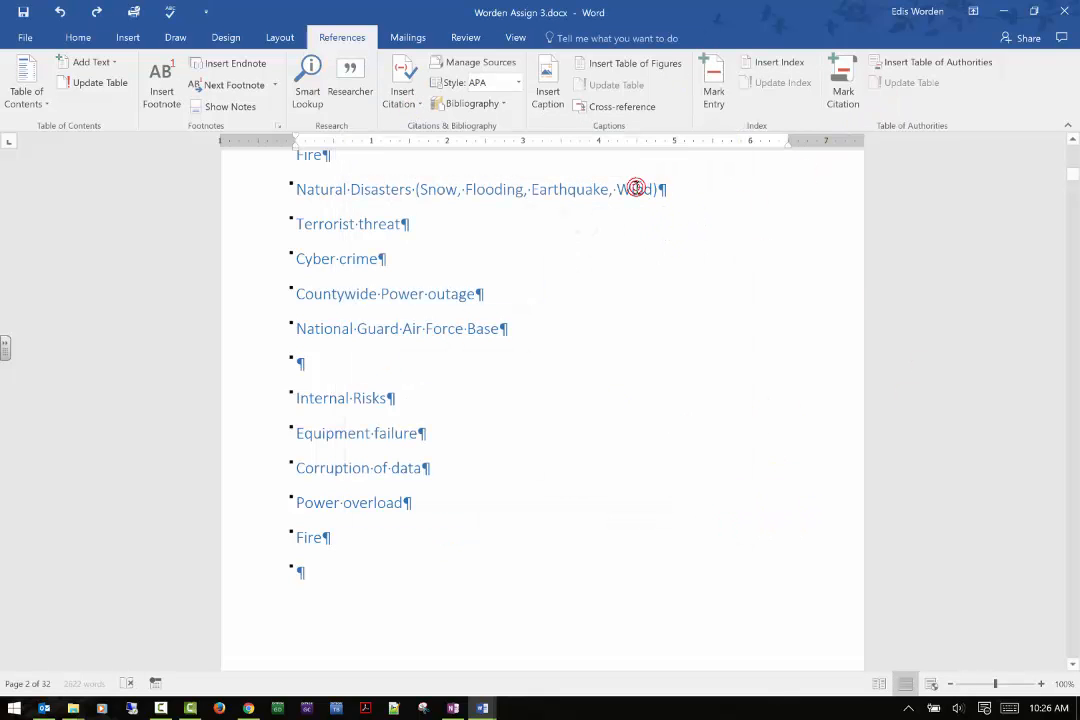
Search the document for citations to mark in the Cases category, without restarting from the beginning or marking any
click(843, 88)
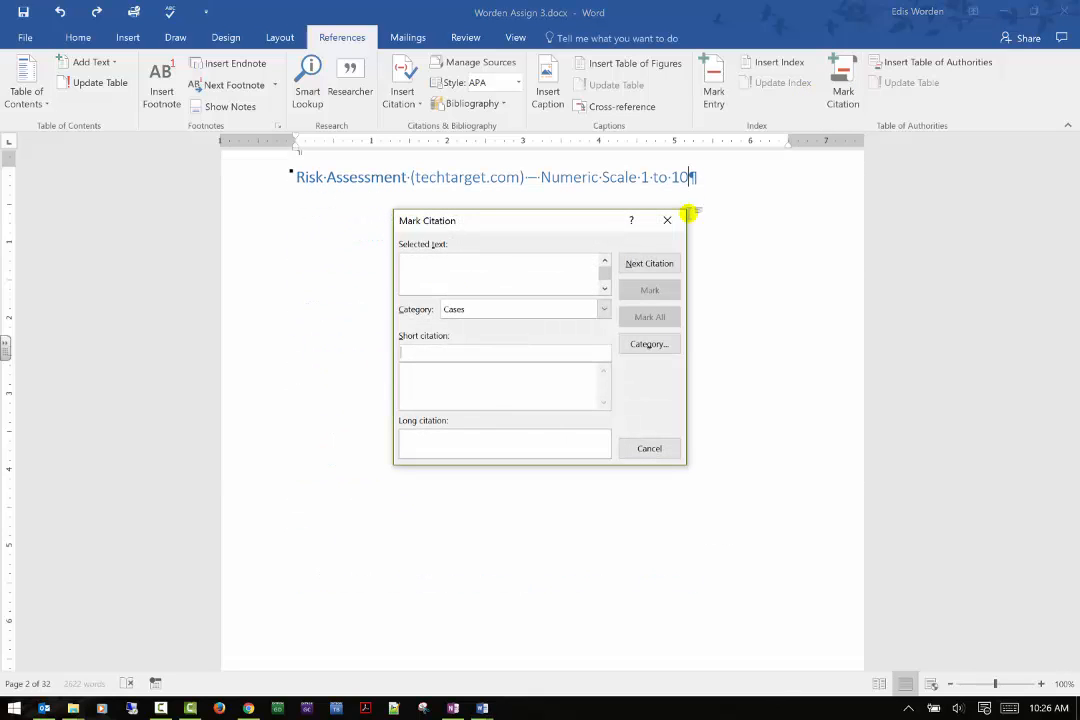
click(646, 264)
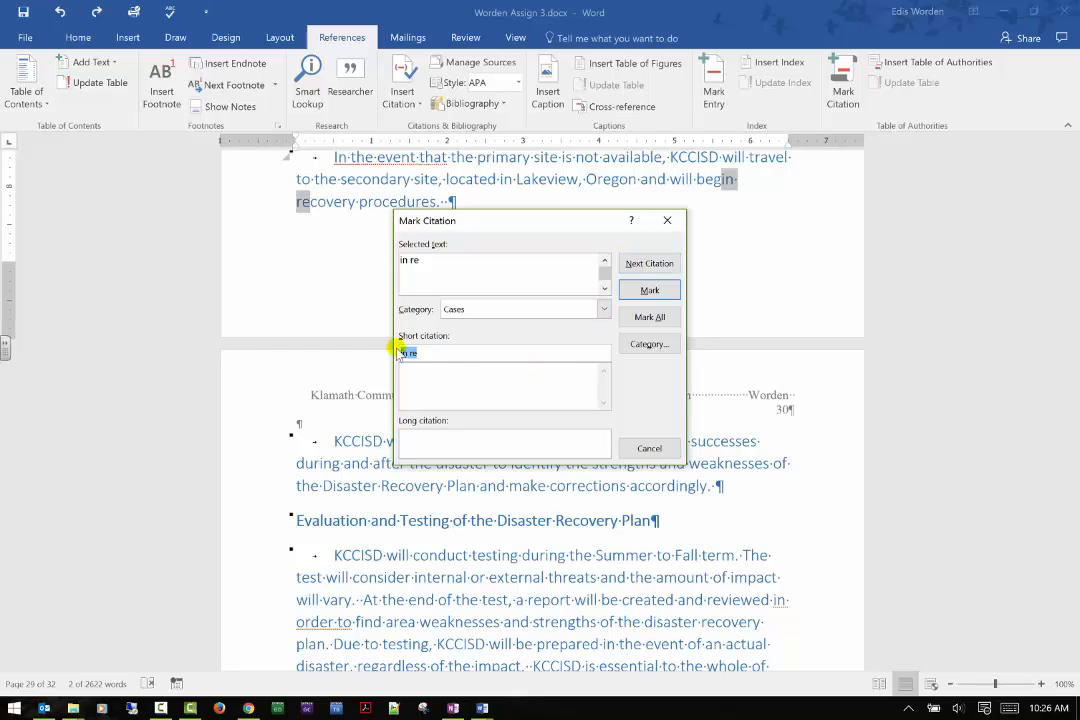
click(648, 265)
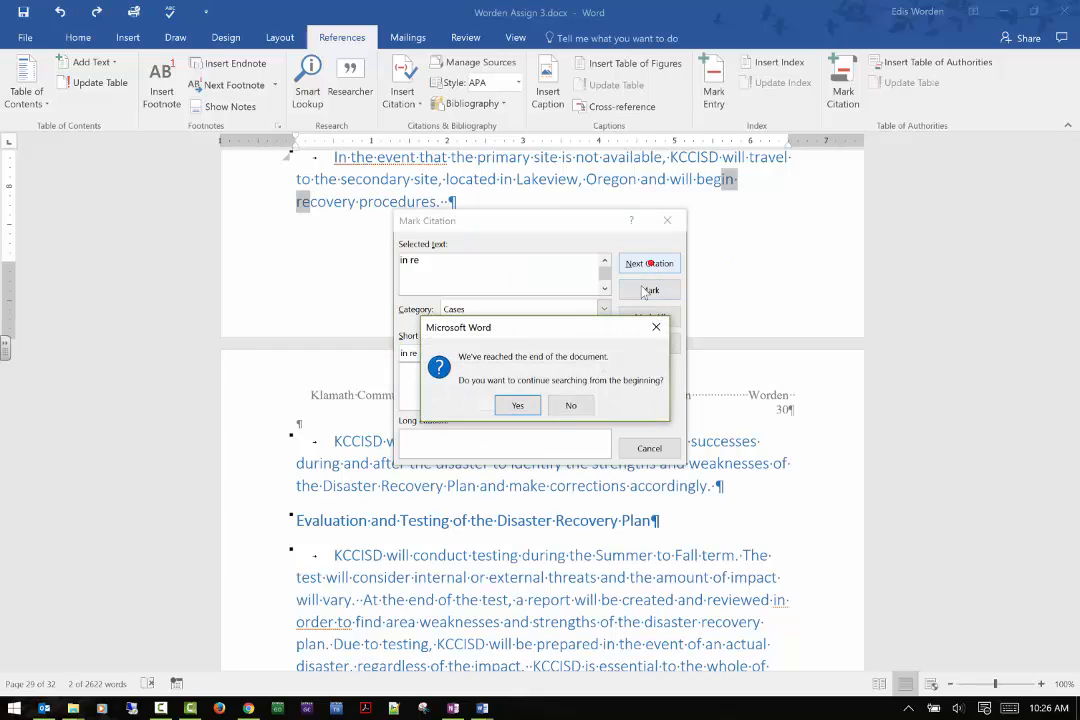
click(557, 409)
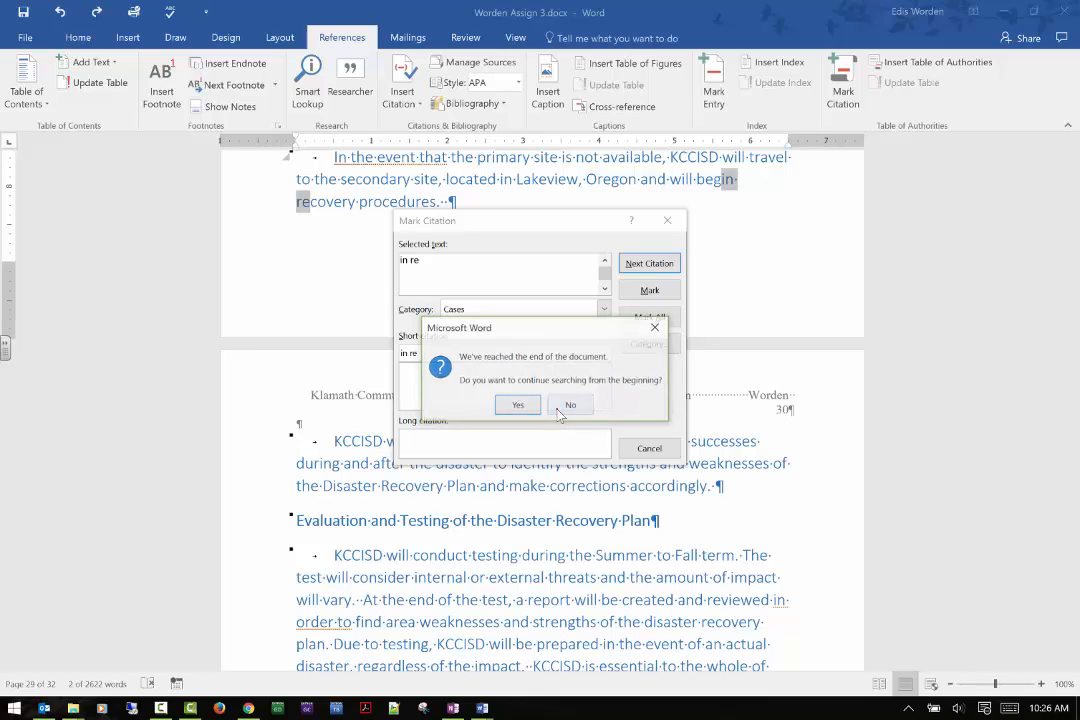
click(664, 221)
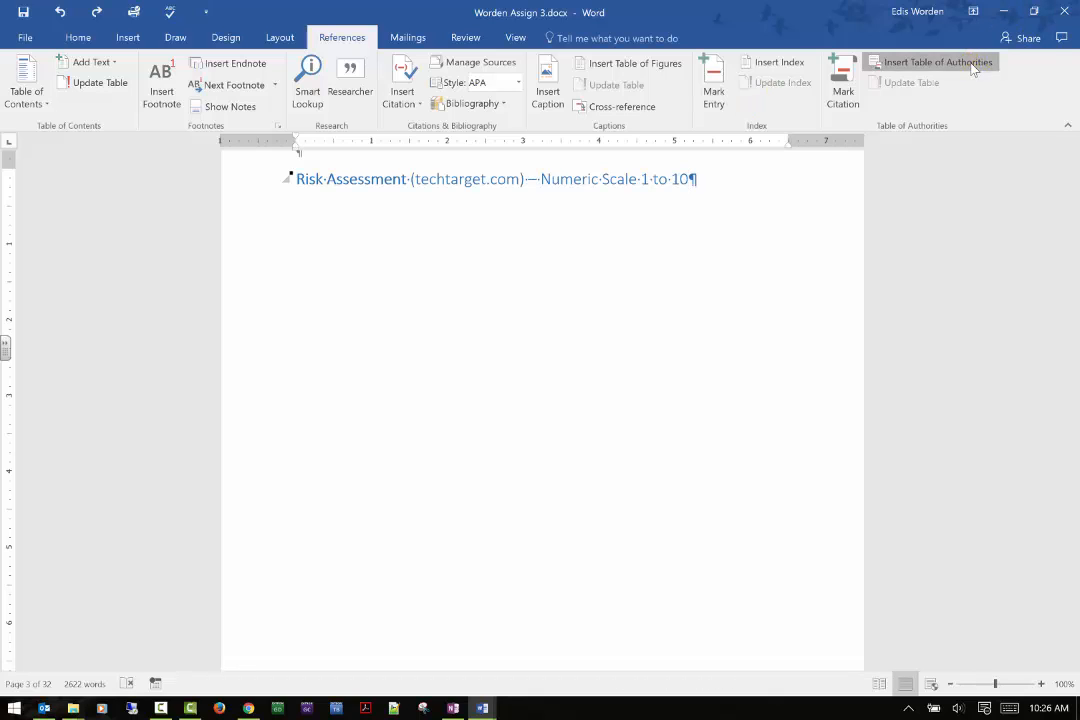
Try to insert a table of authorities for all categories after the Risk Assessment heading, with passim and original formatting kept
click(936, 62)
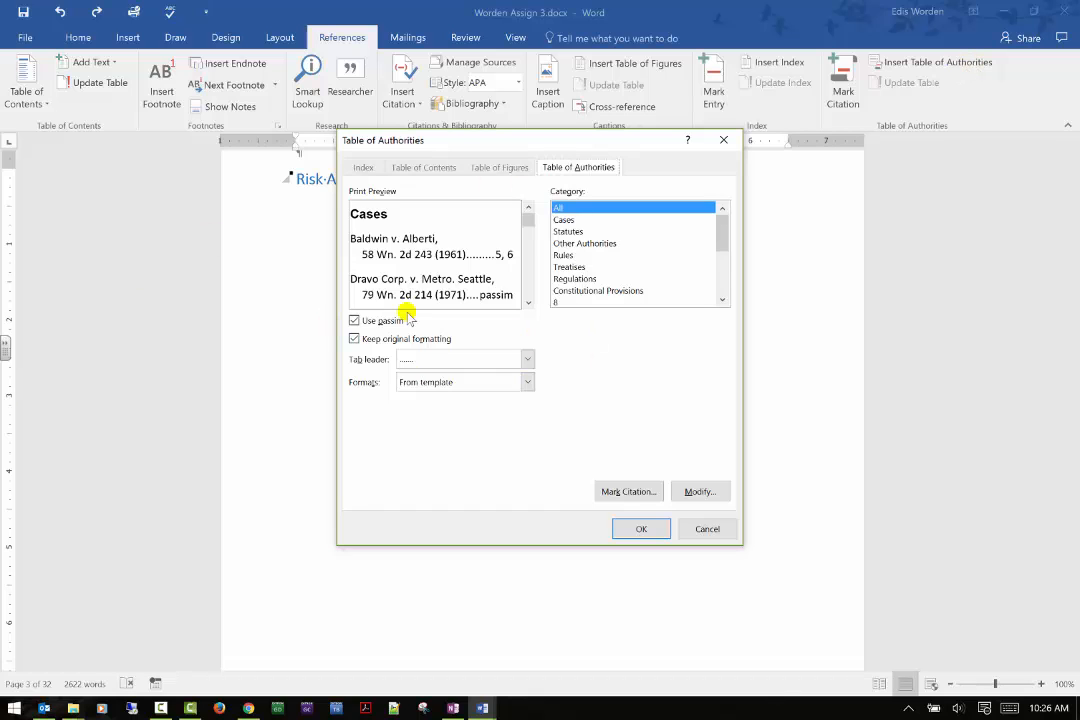
click(640, 530)
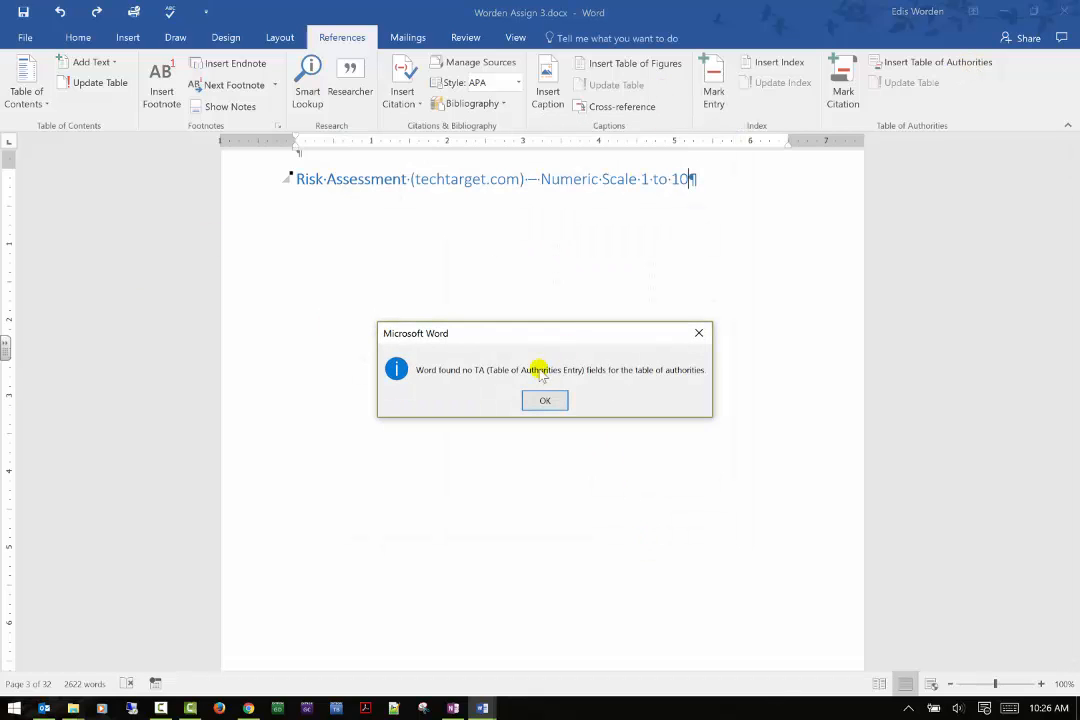
click(545, 400)
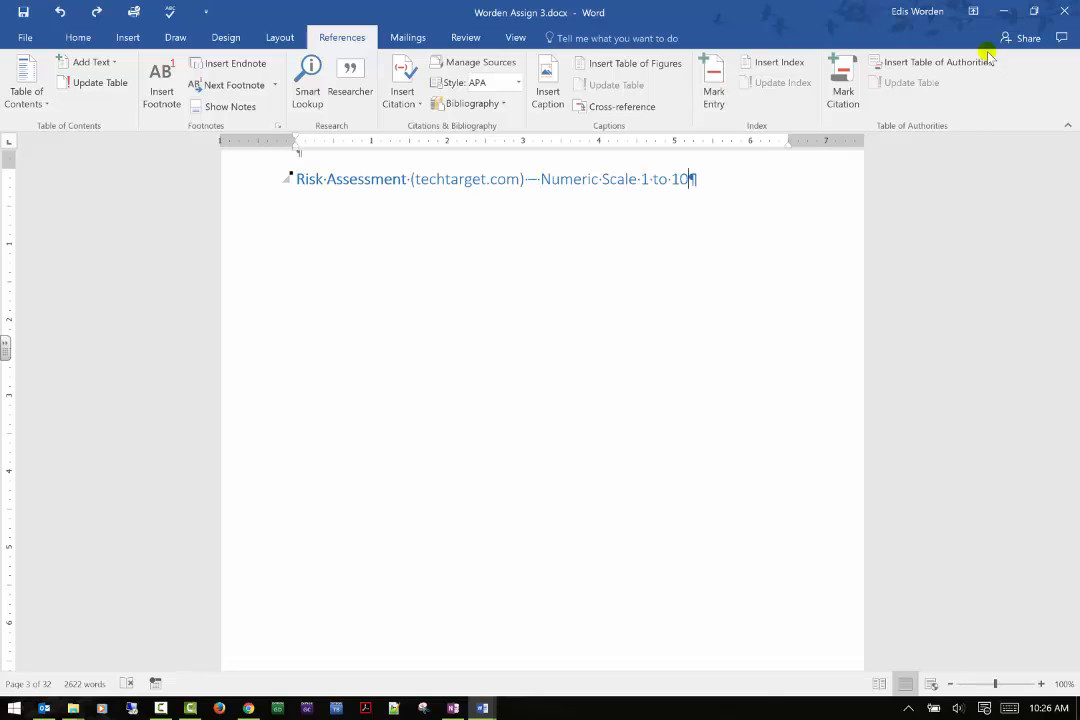